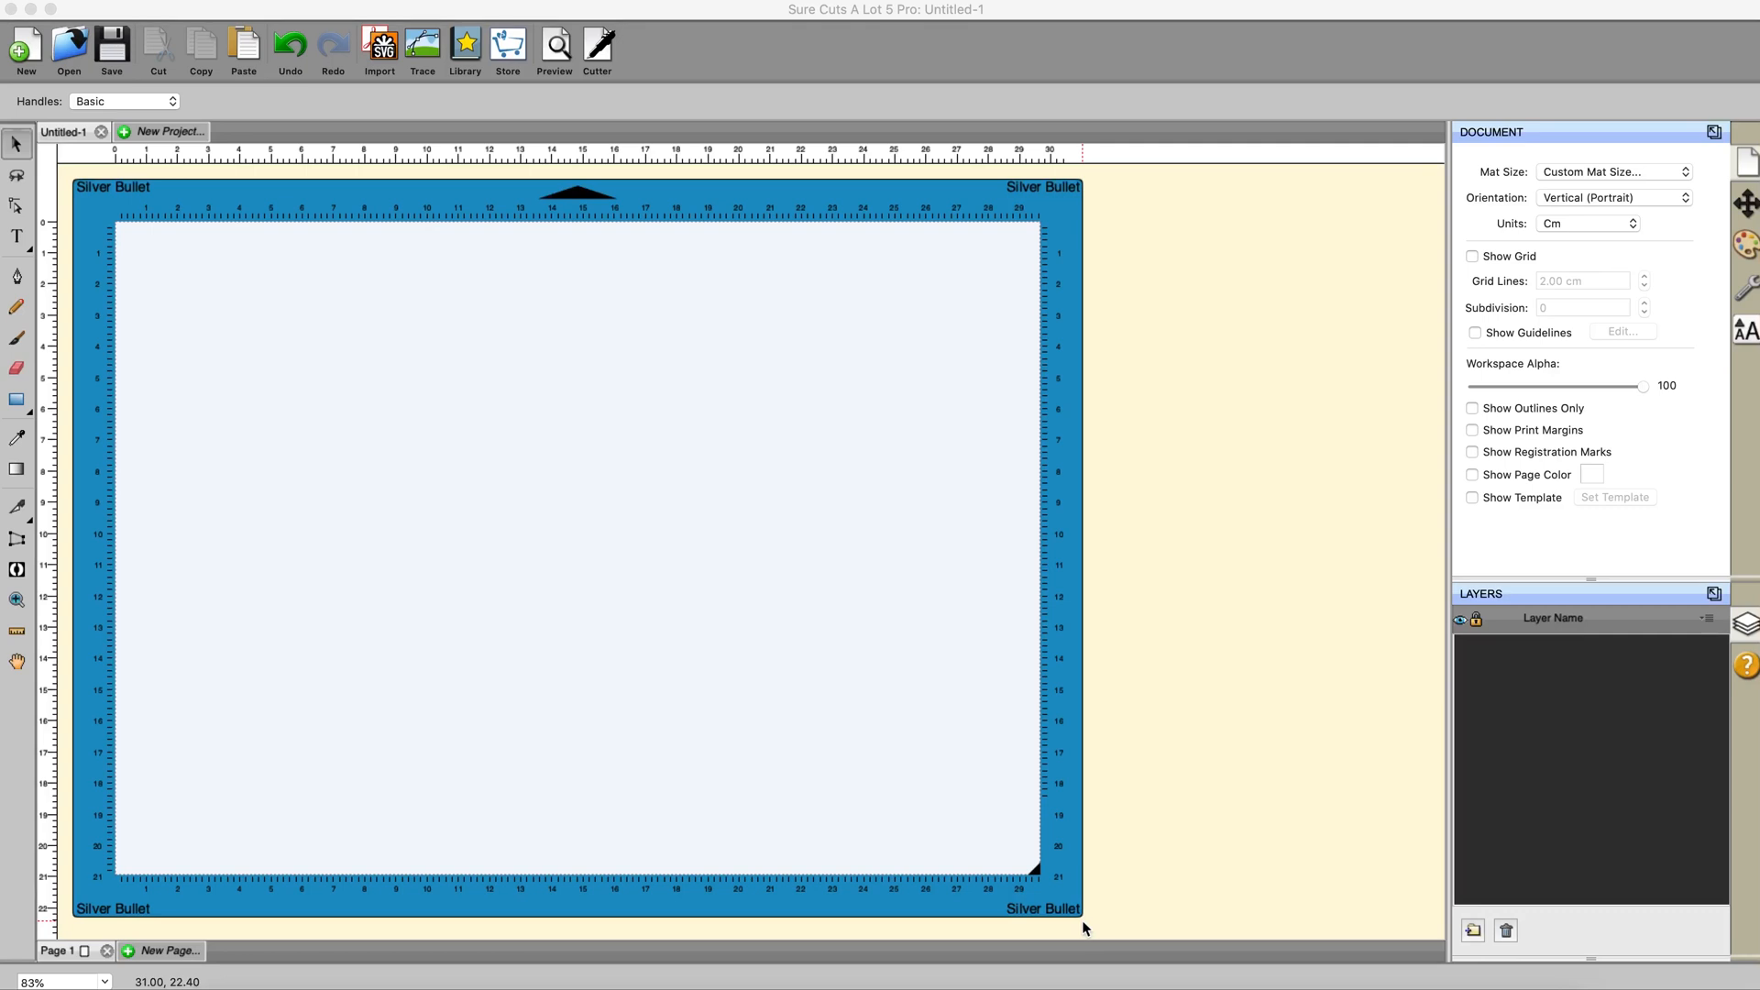
# Open cups-2792581.png from the Downloads folder for image tracing.
pyautogui.click(423, 41)
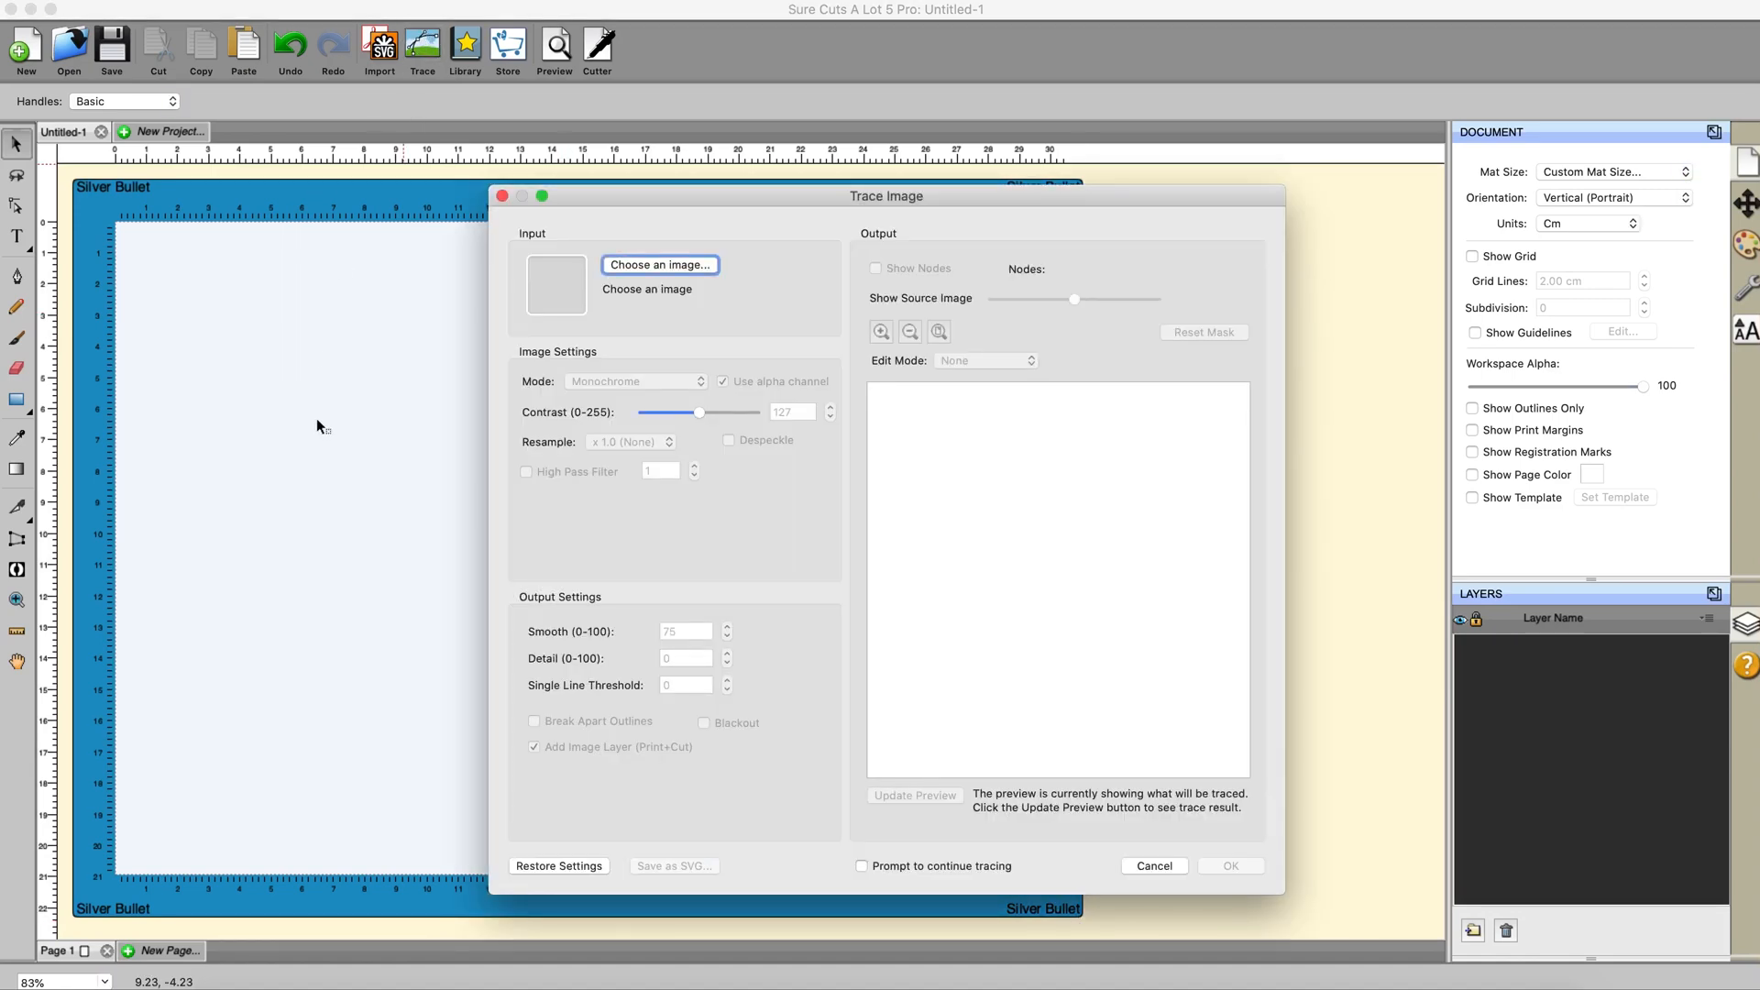
pyautogui.click(677, 265)
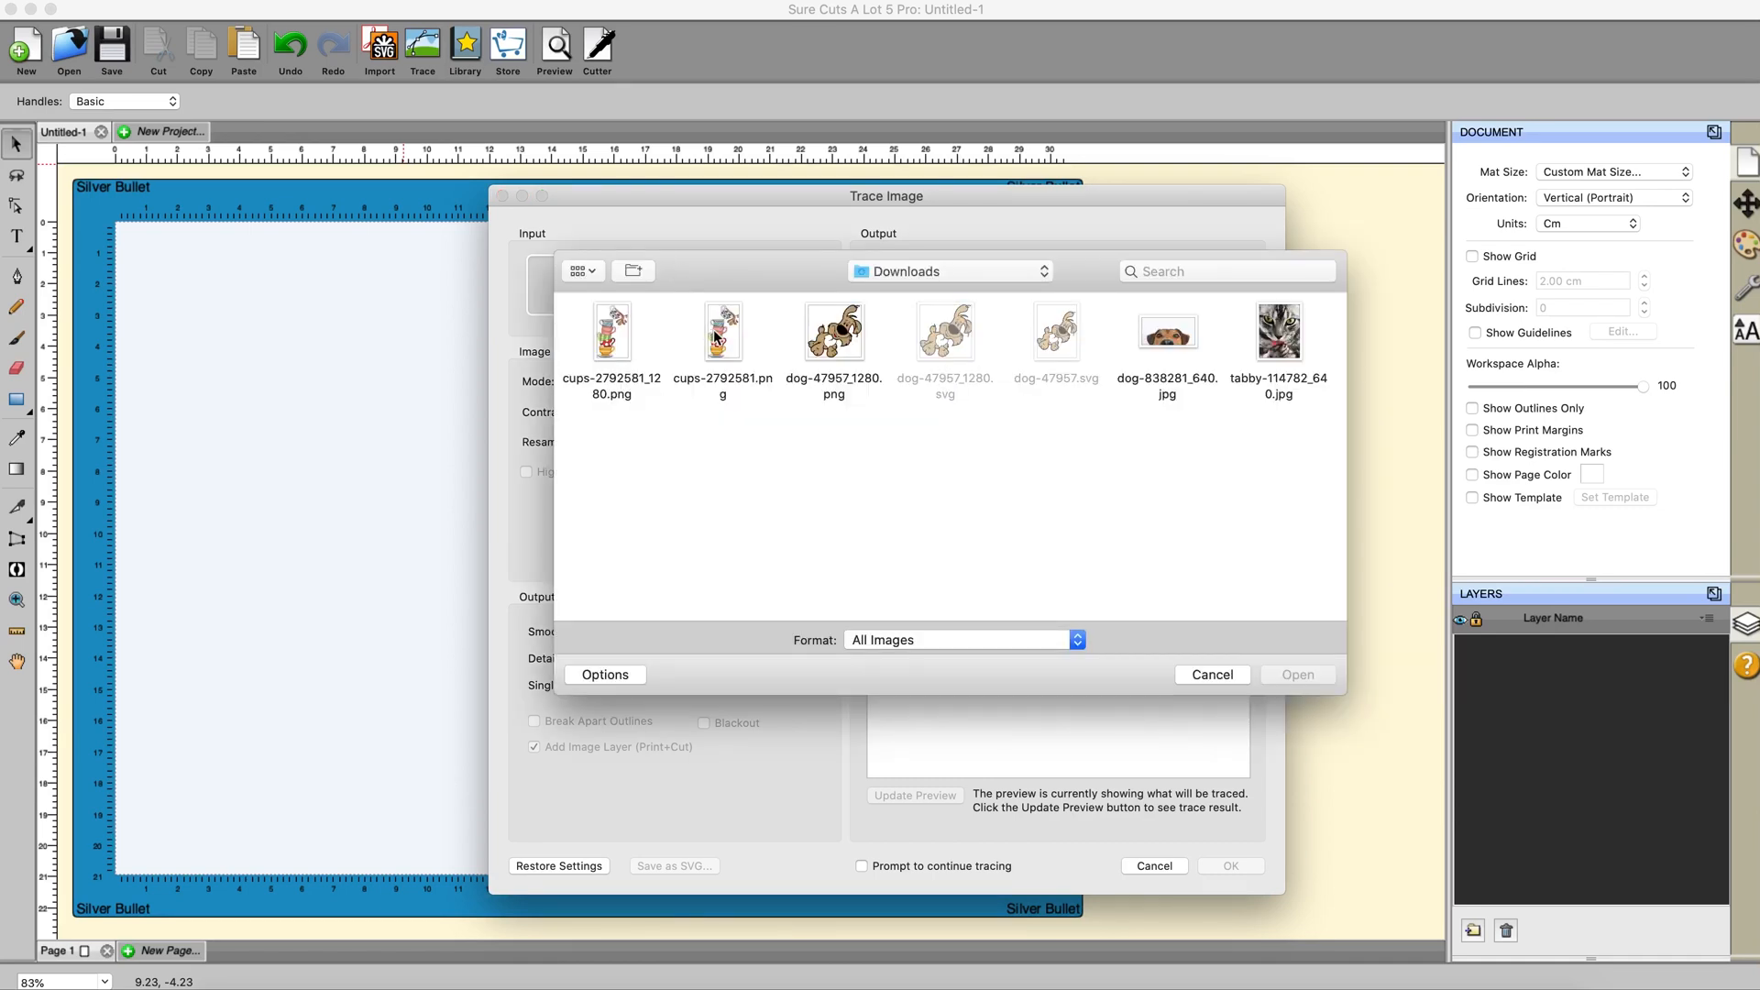
pyautogui.click(718, 335)
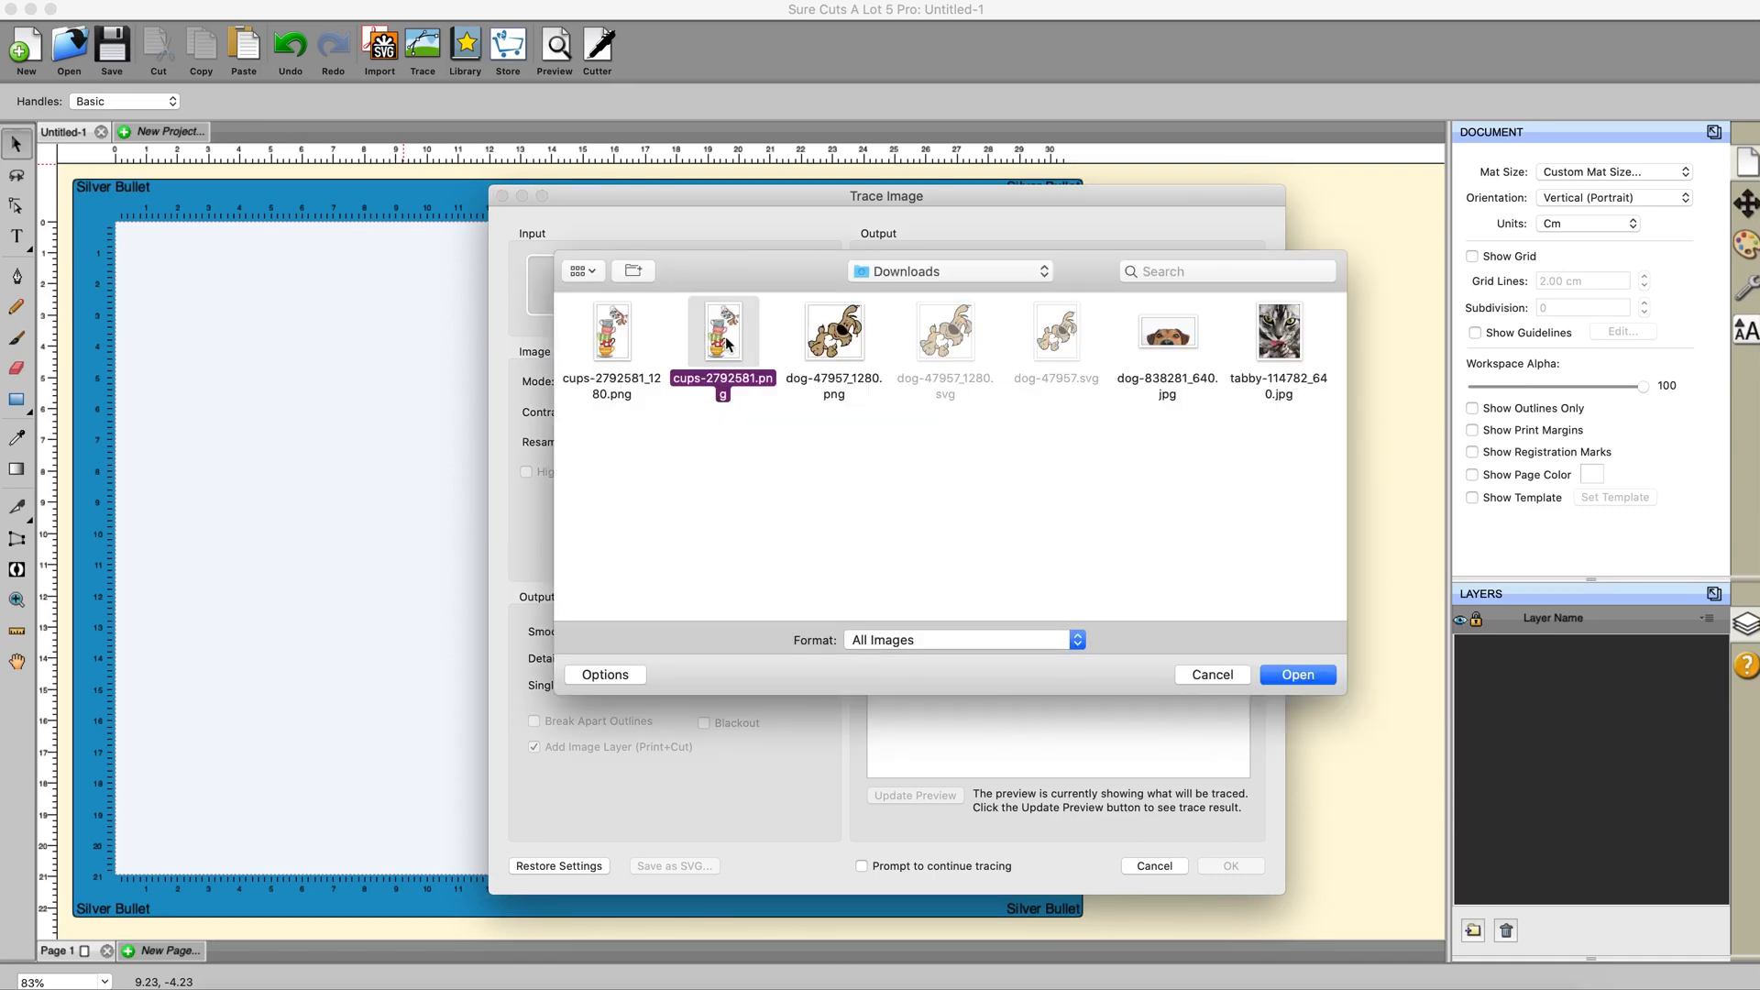
pyautogui.click(1296, 675)
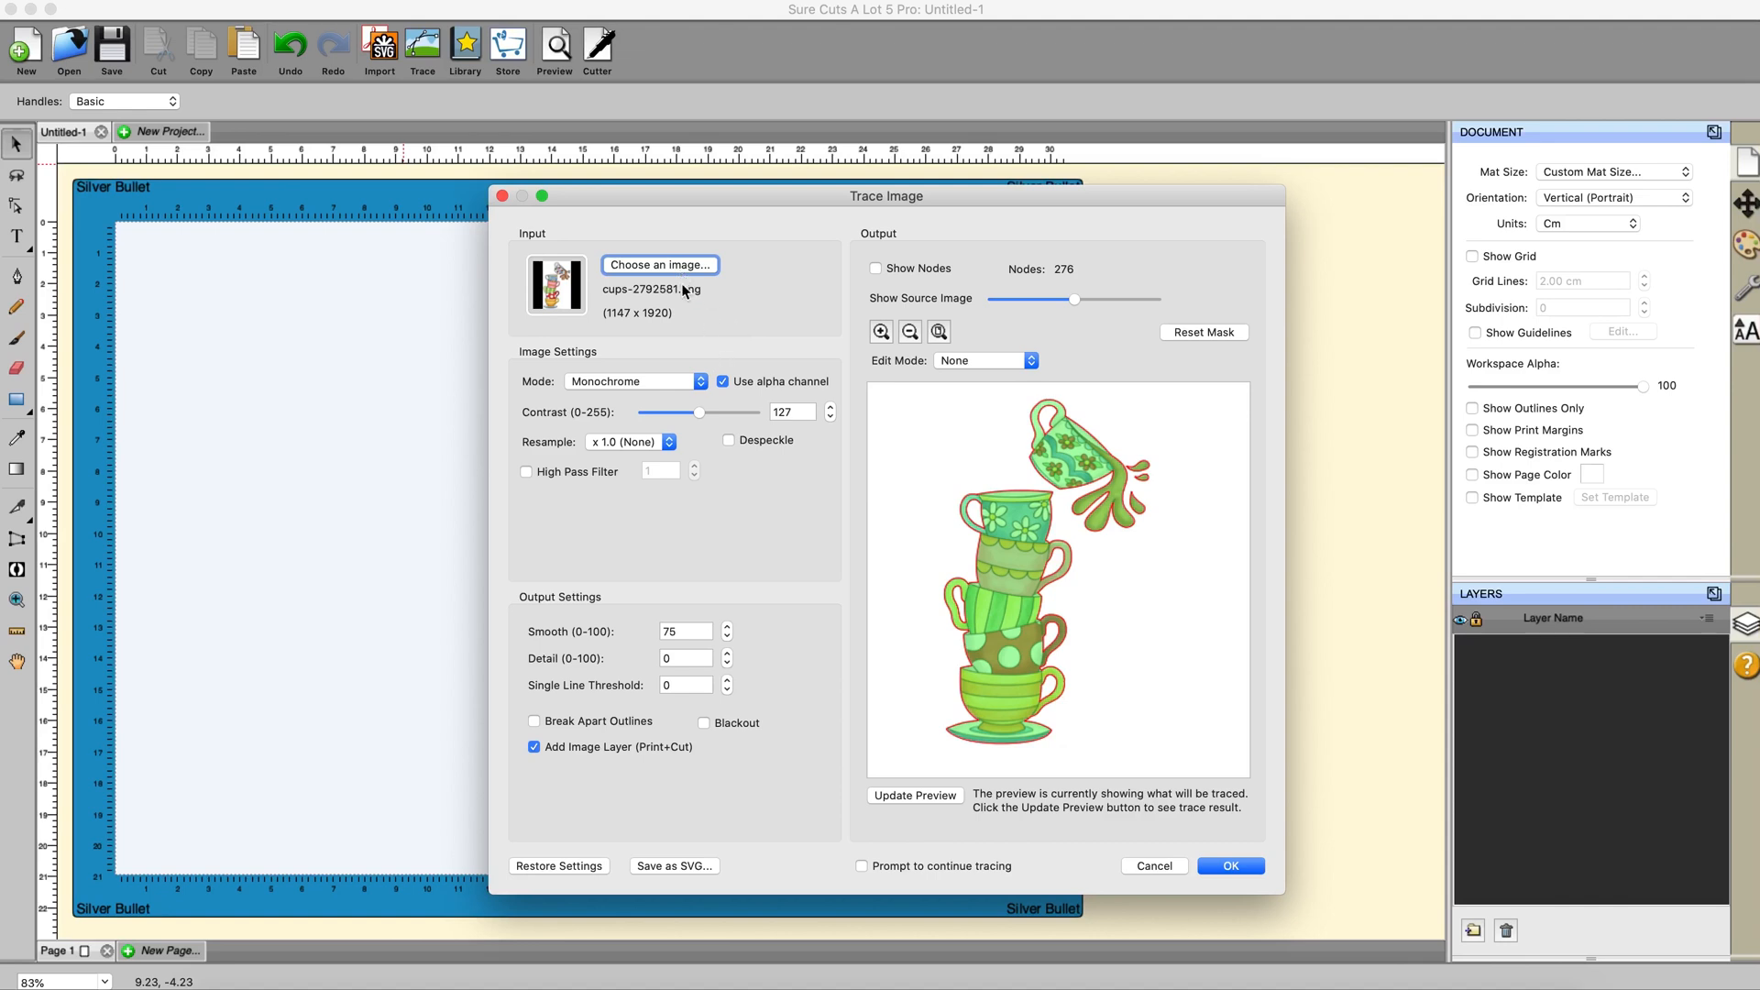
# Turn off the alpha channel for the trace and keep the Monochrome mode.
pyautogui.click(725, 384)
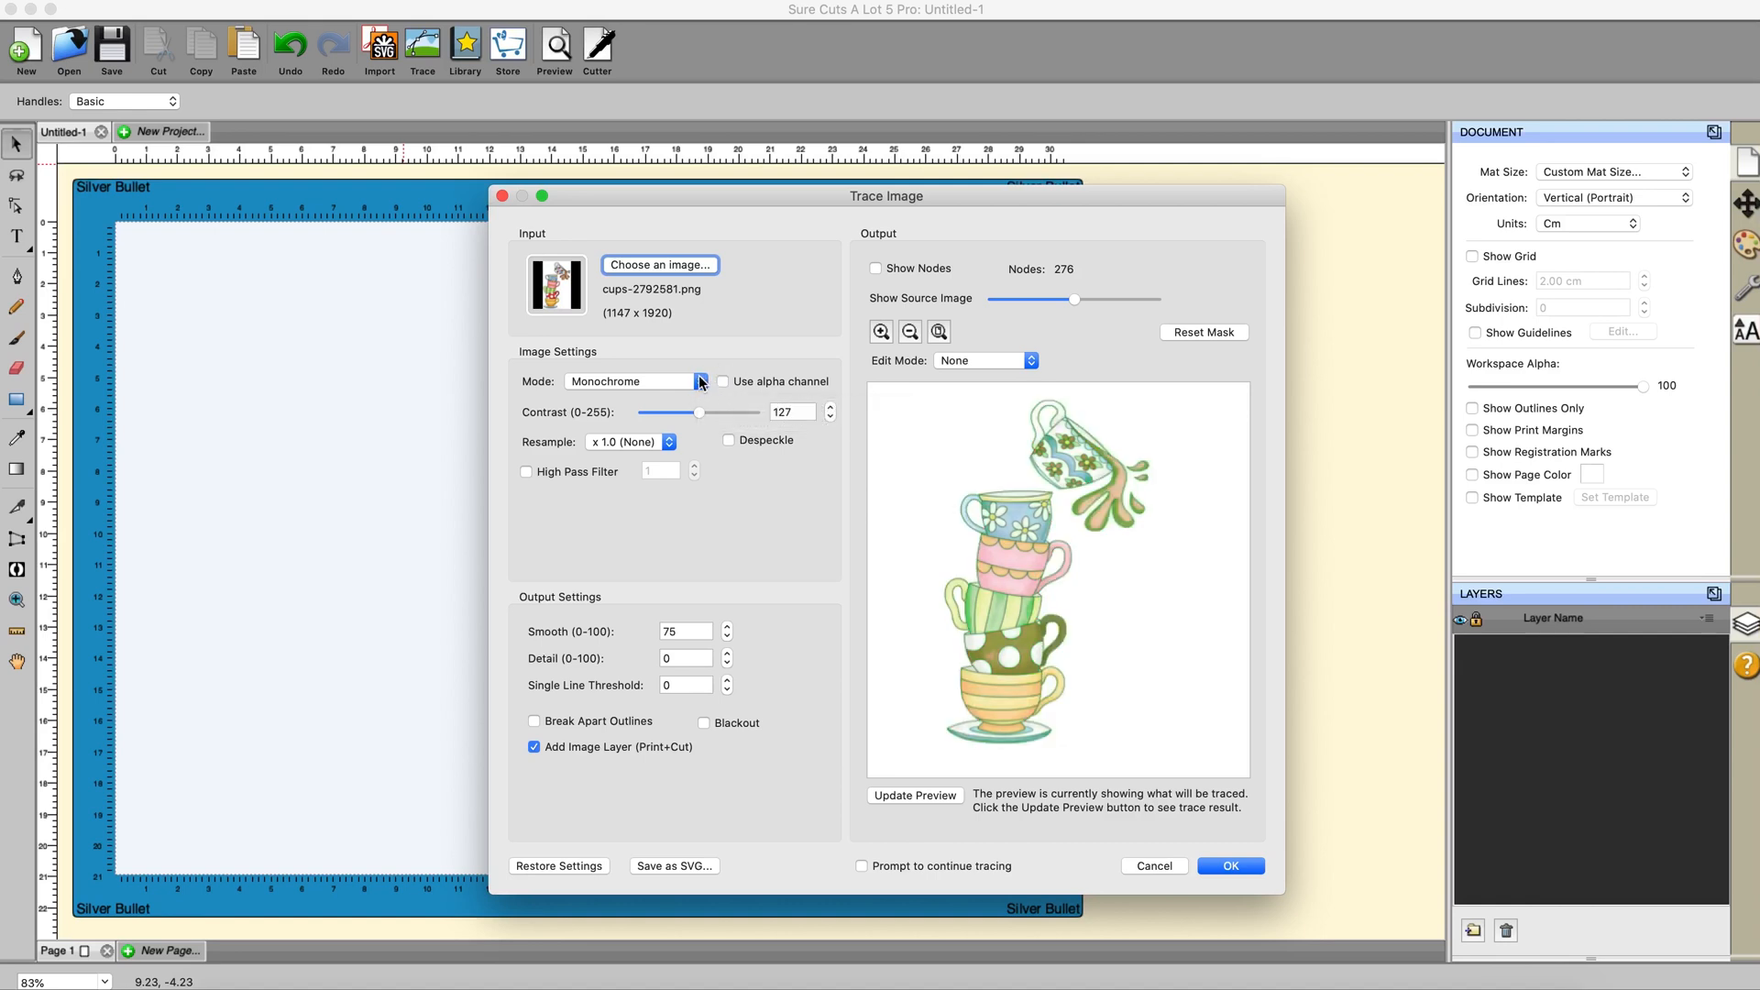
pyautogui.click(702, 381)
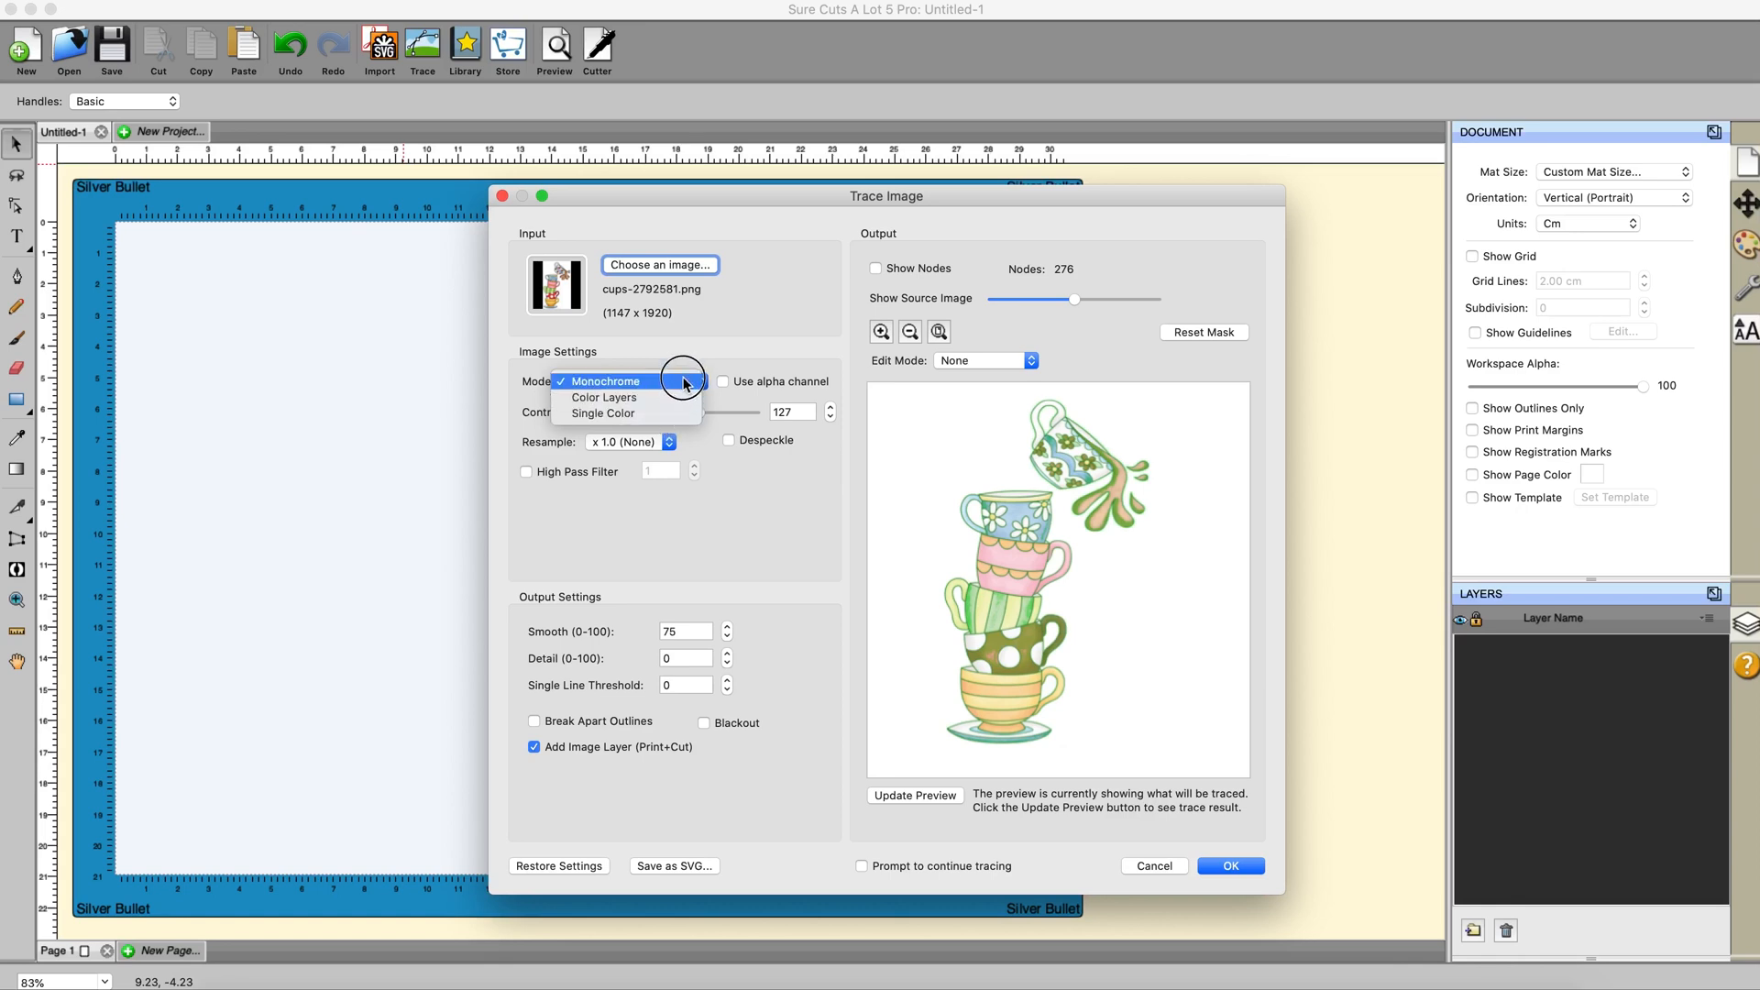
pyautogui.click(685, 384)
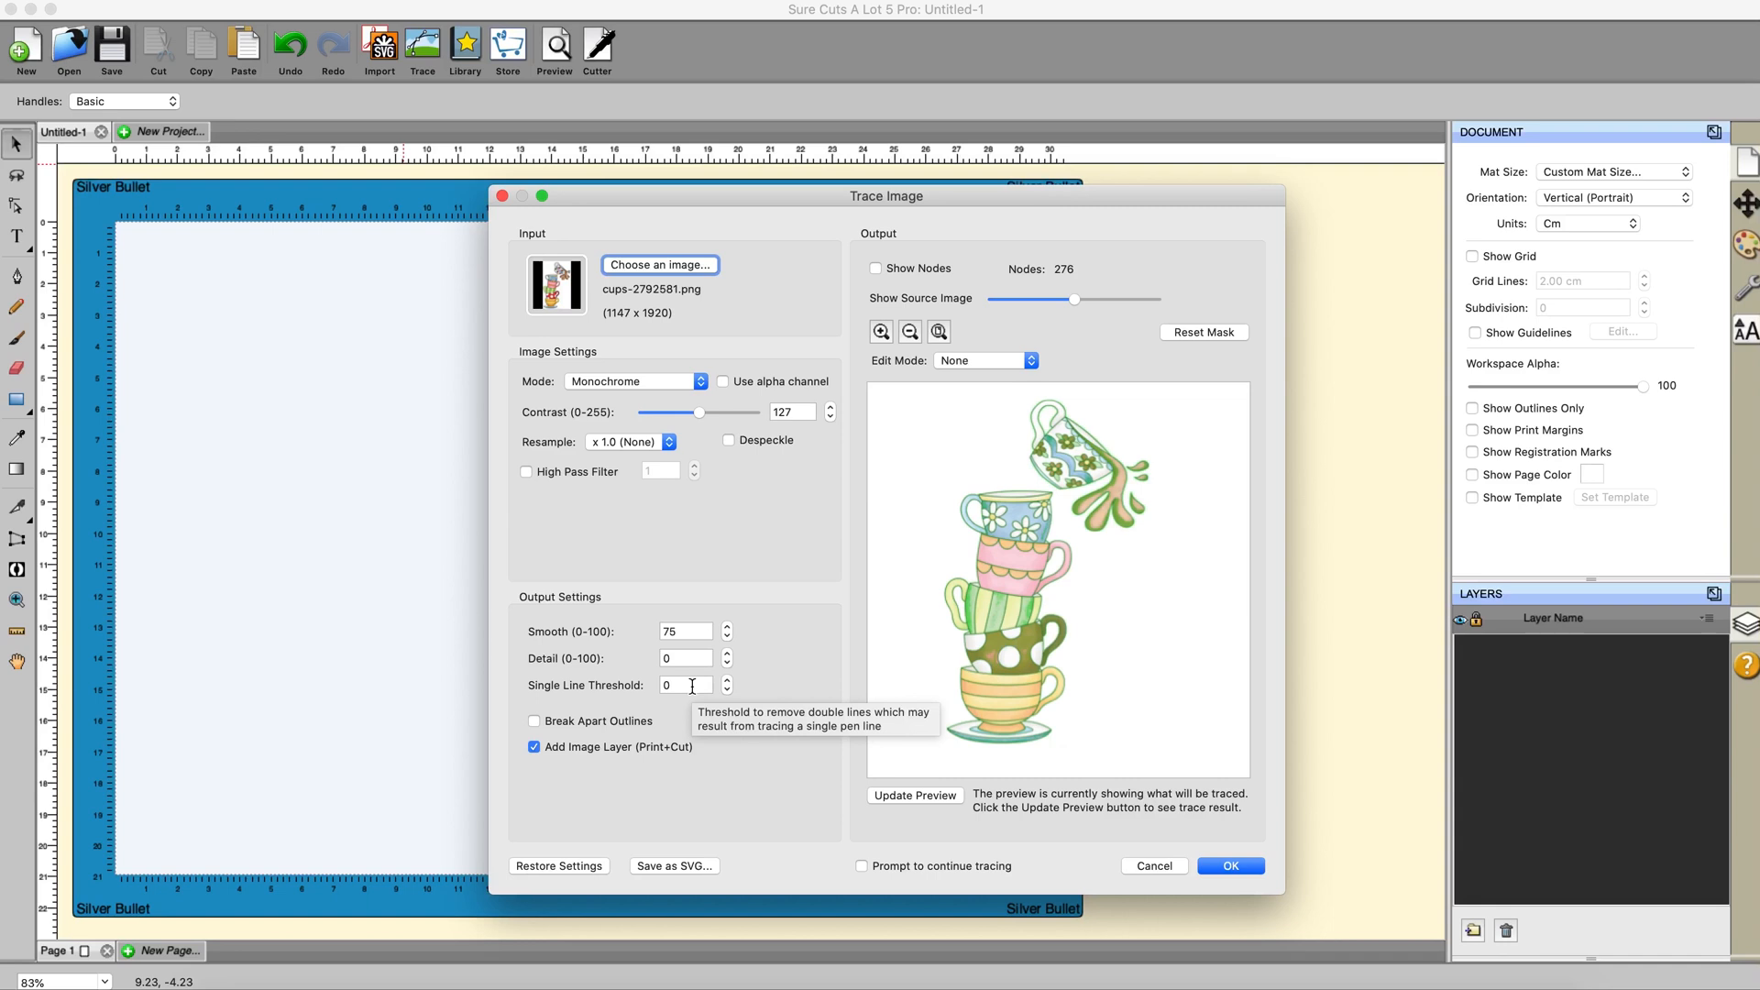
# Enable Break Apart Outlines and update the trace preview, switching the node display on and off again.
pyautogui.click(535, 722)
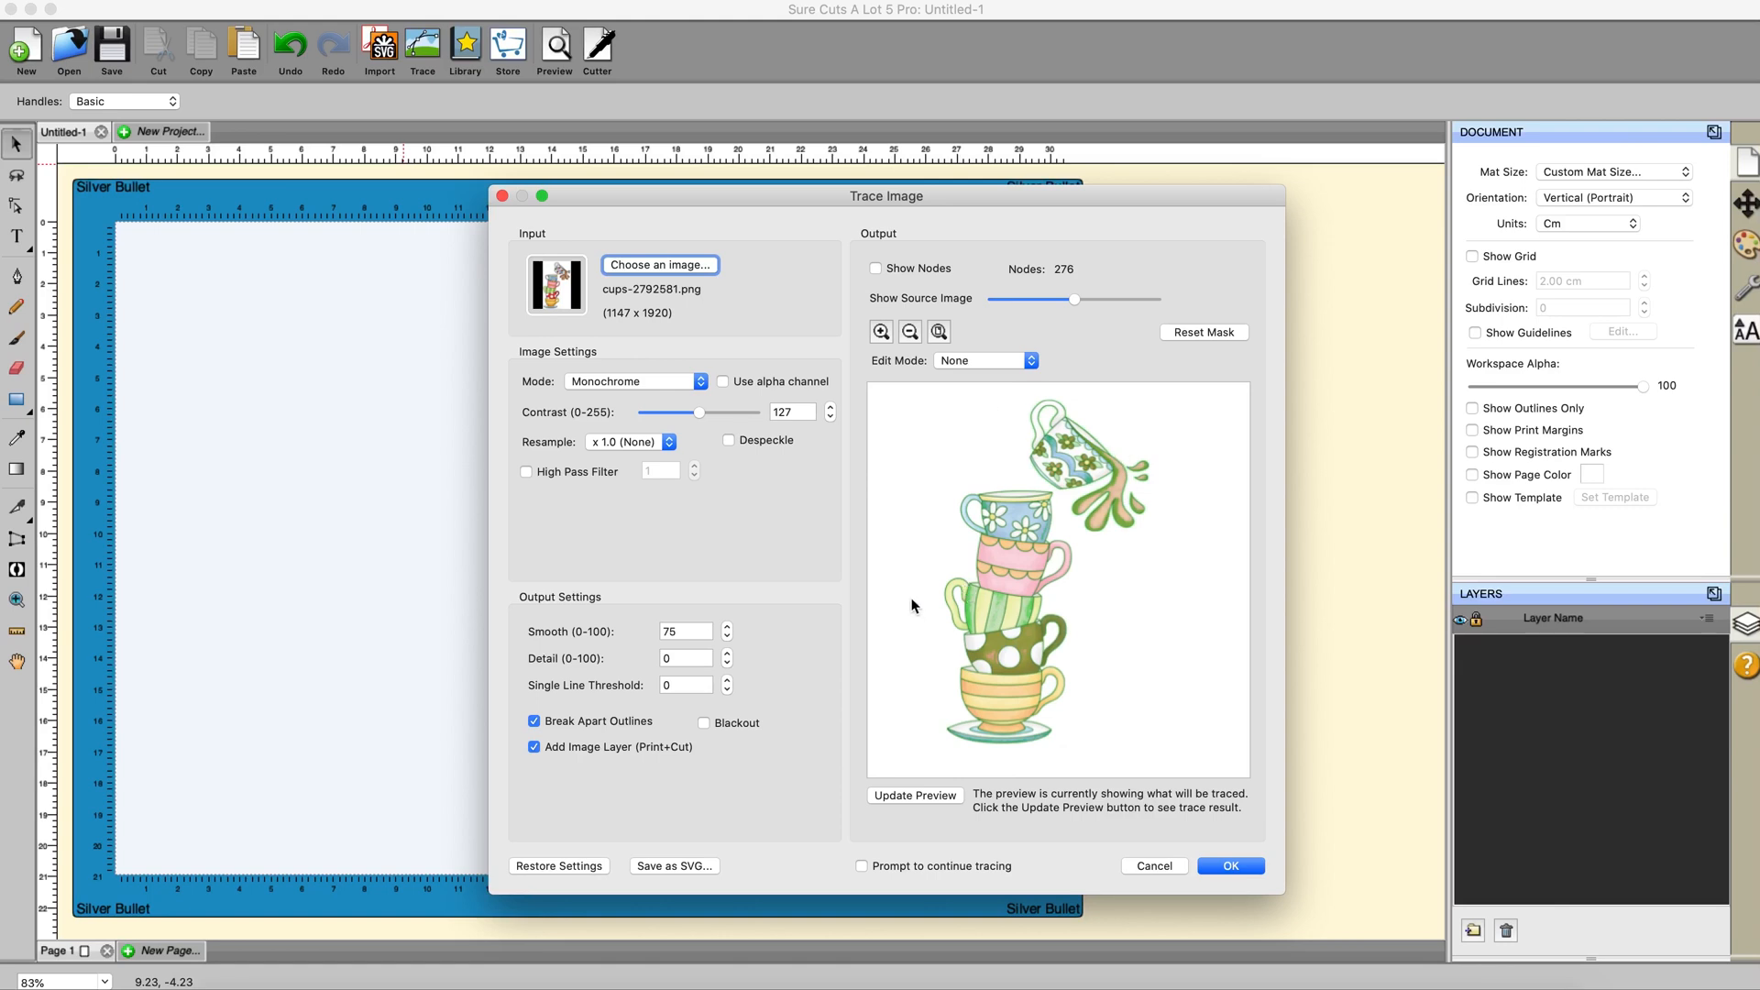
pyautogui.click(876, 269)
pyautogui.click(907, 795)
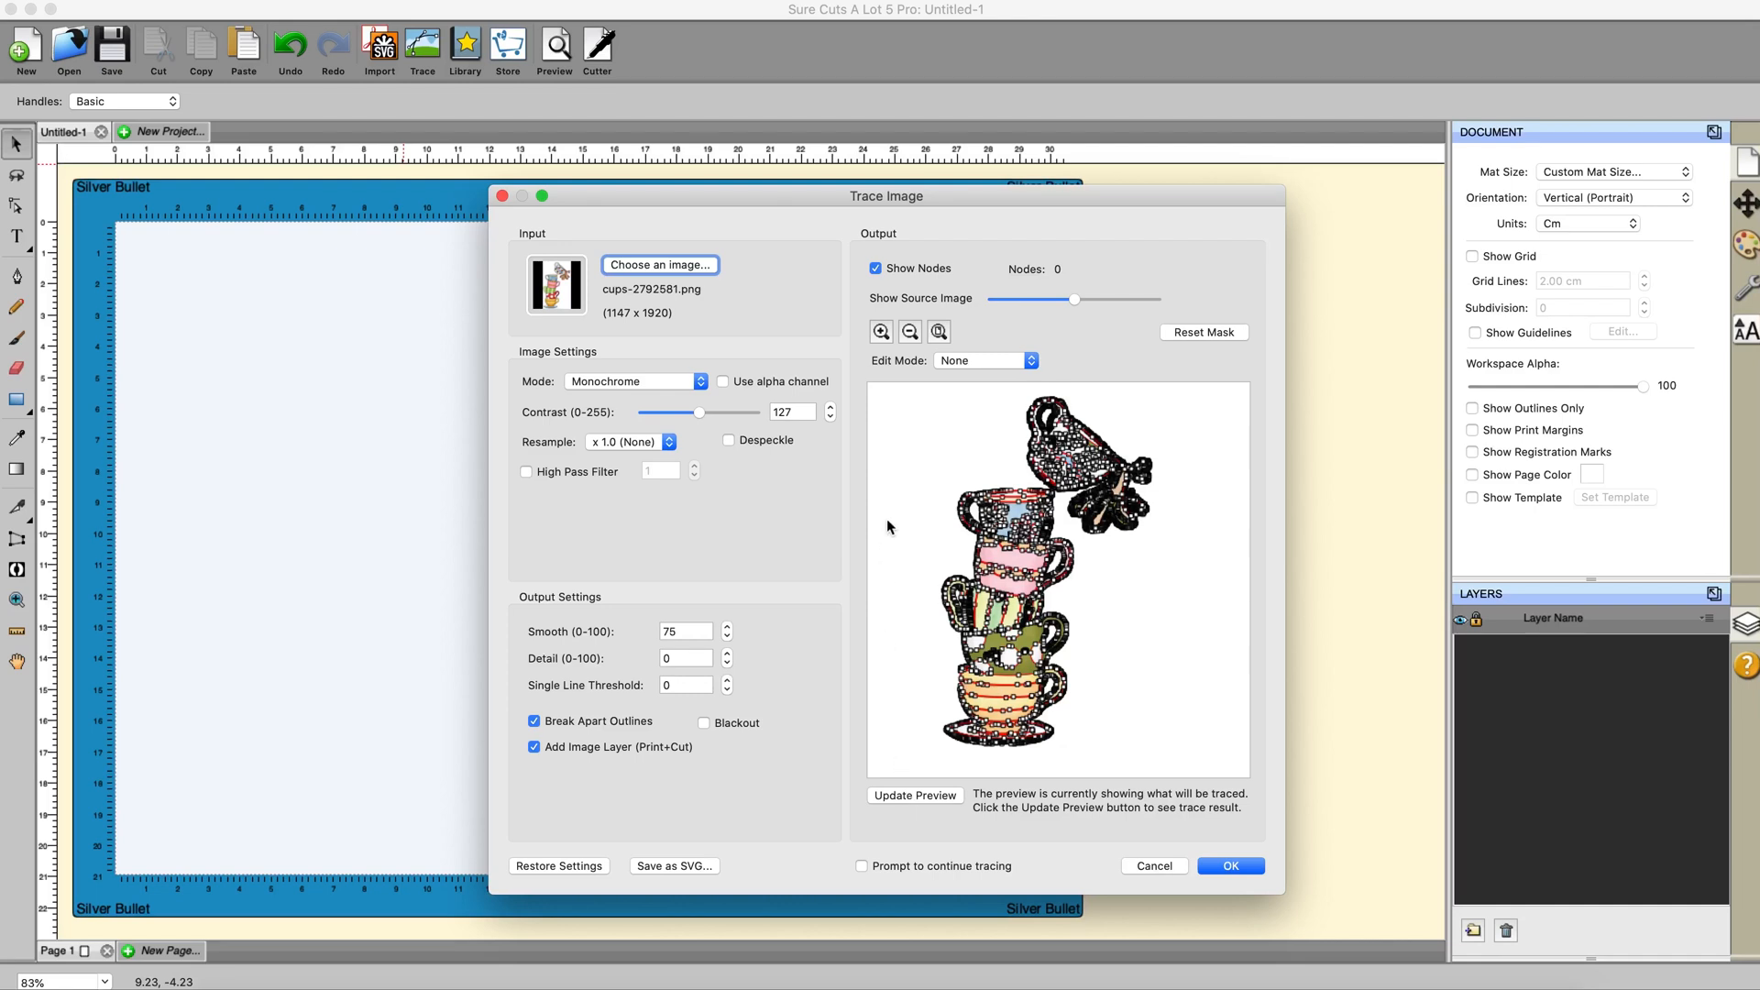
pyautogui.click(874, 268)
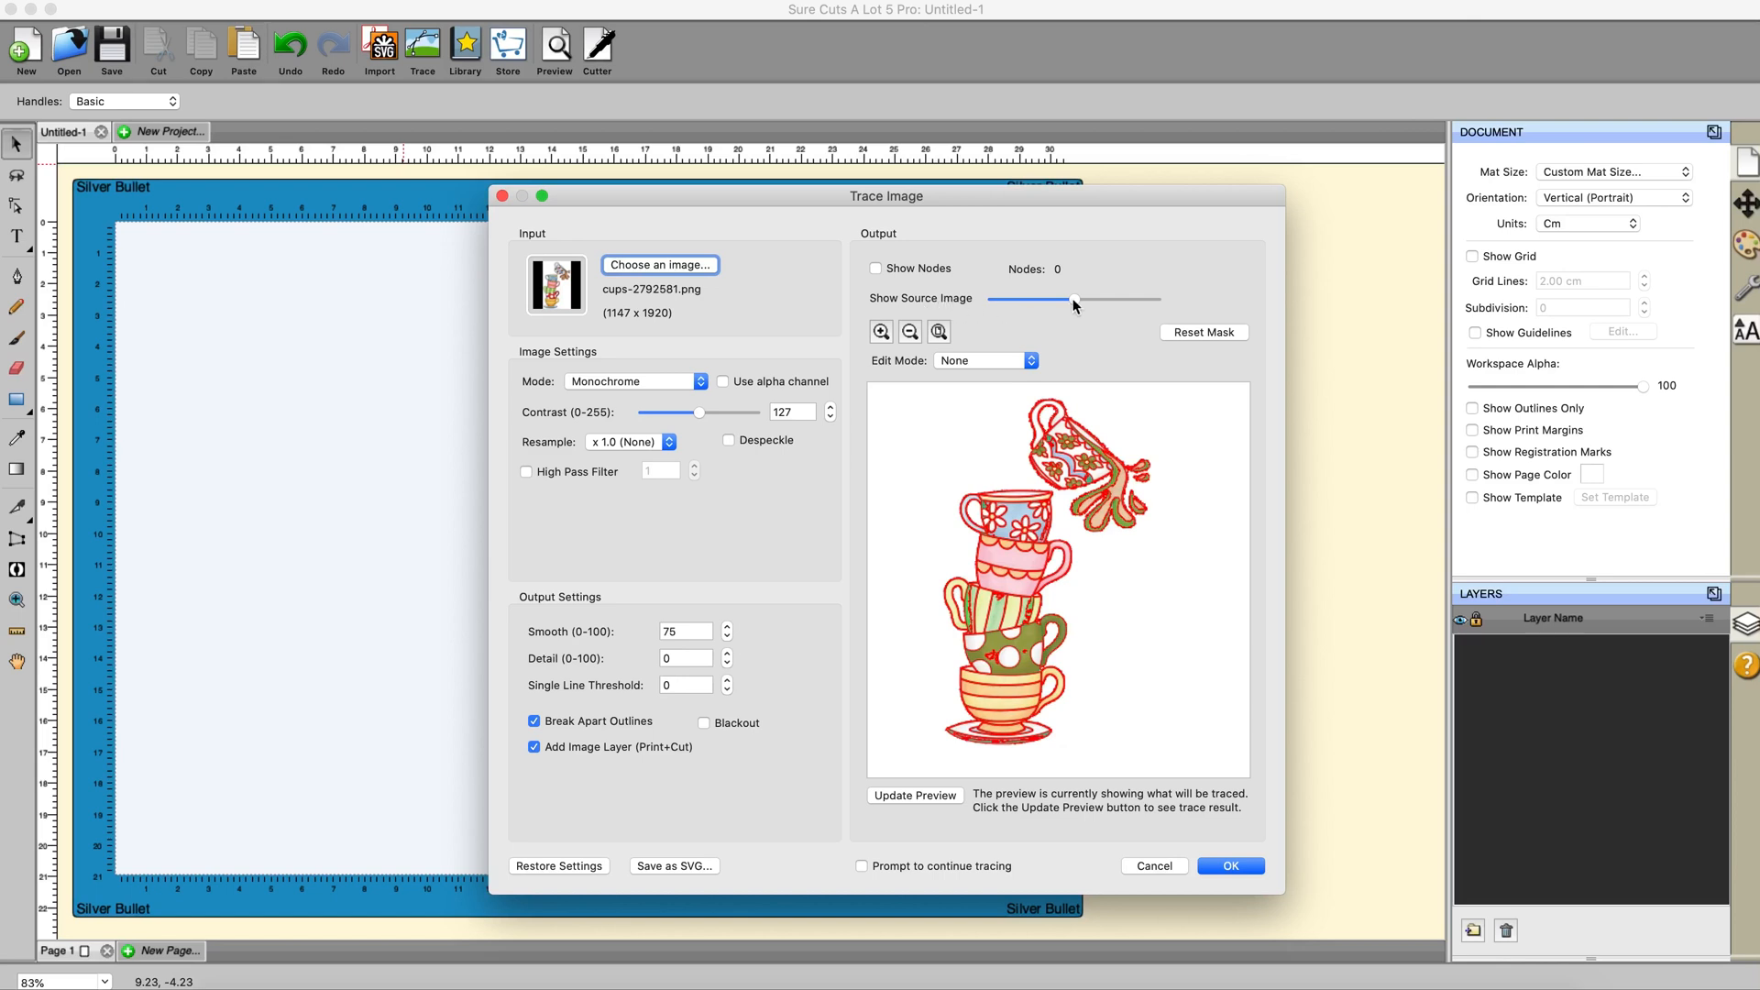
# Examine the traced outlines with the source image fully faded out, and restore its visibility to about half.
pyautogui.moveTo(1076, 304)
pyautogui.moveTo(1075, 303); pyautogui.dragTo(982, 299)
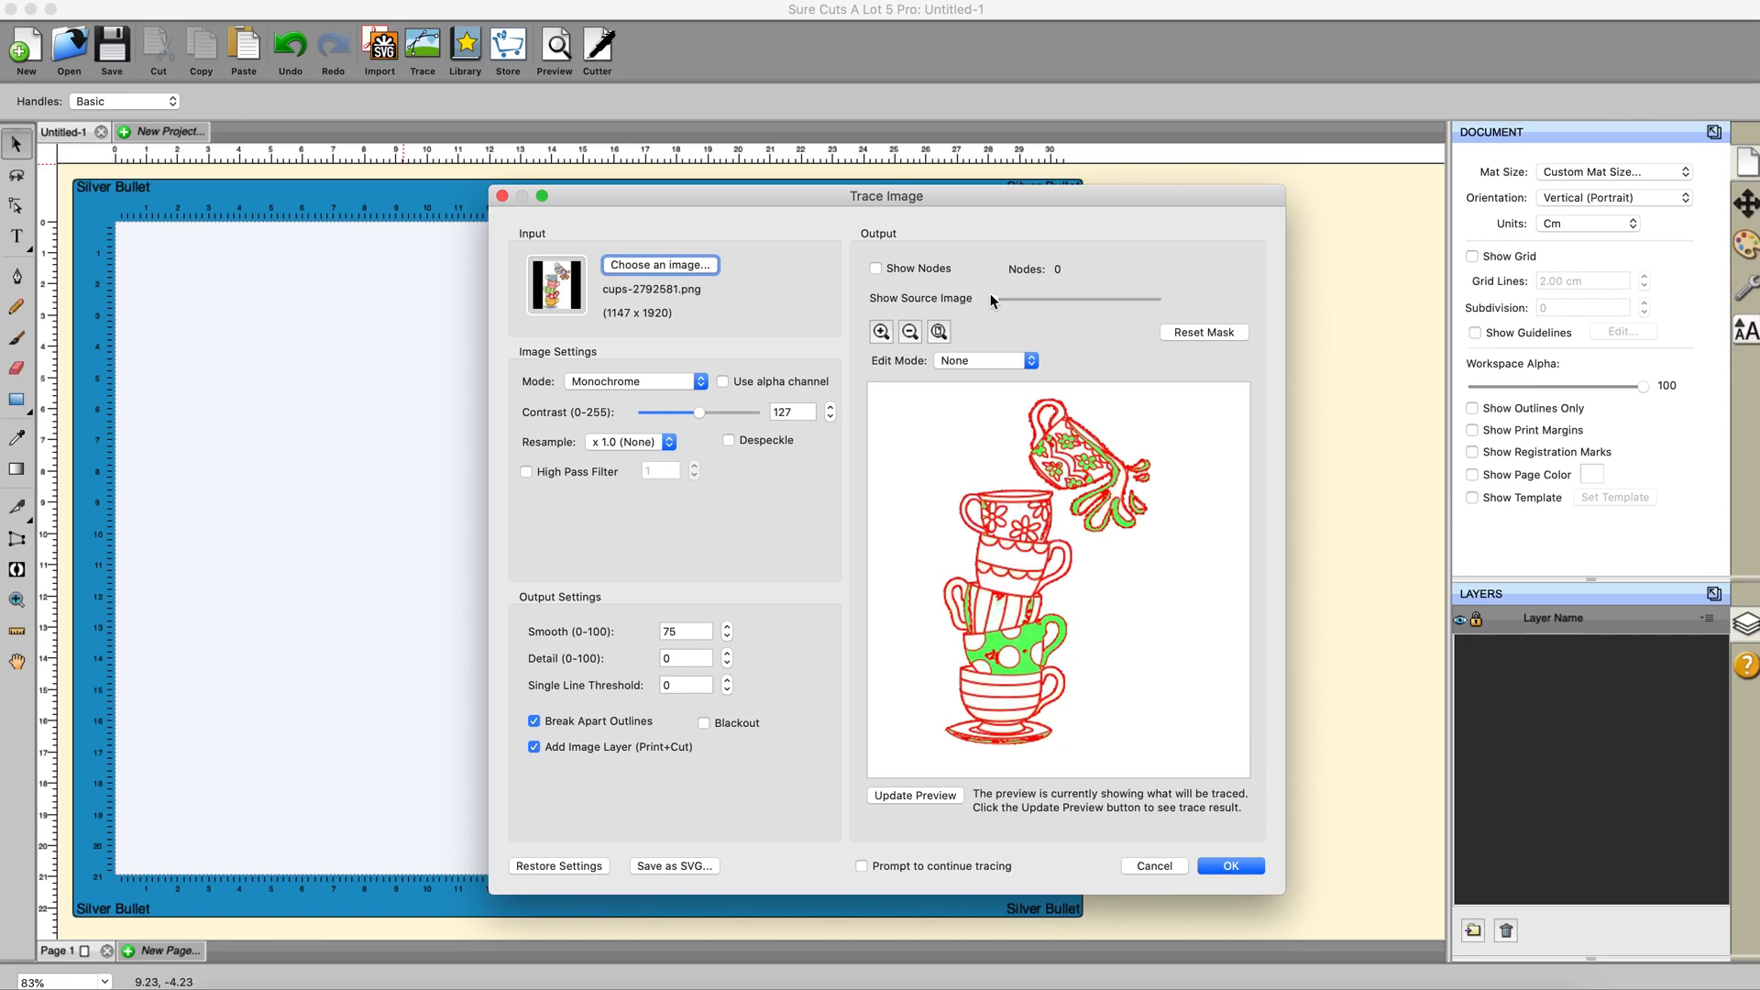
pyautogui.moveTo(990, 299); pyautogui.dragTo(1071, 302)
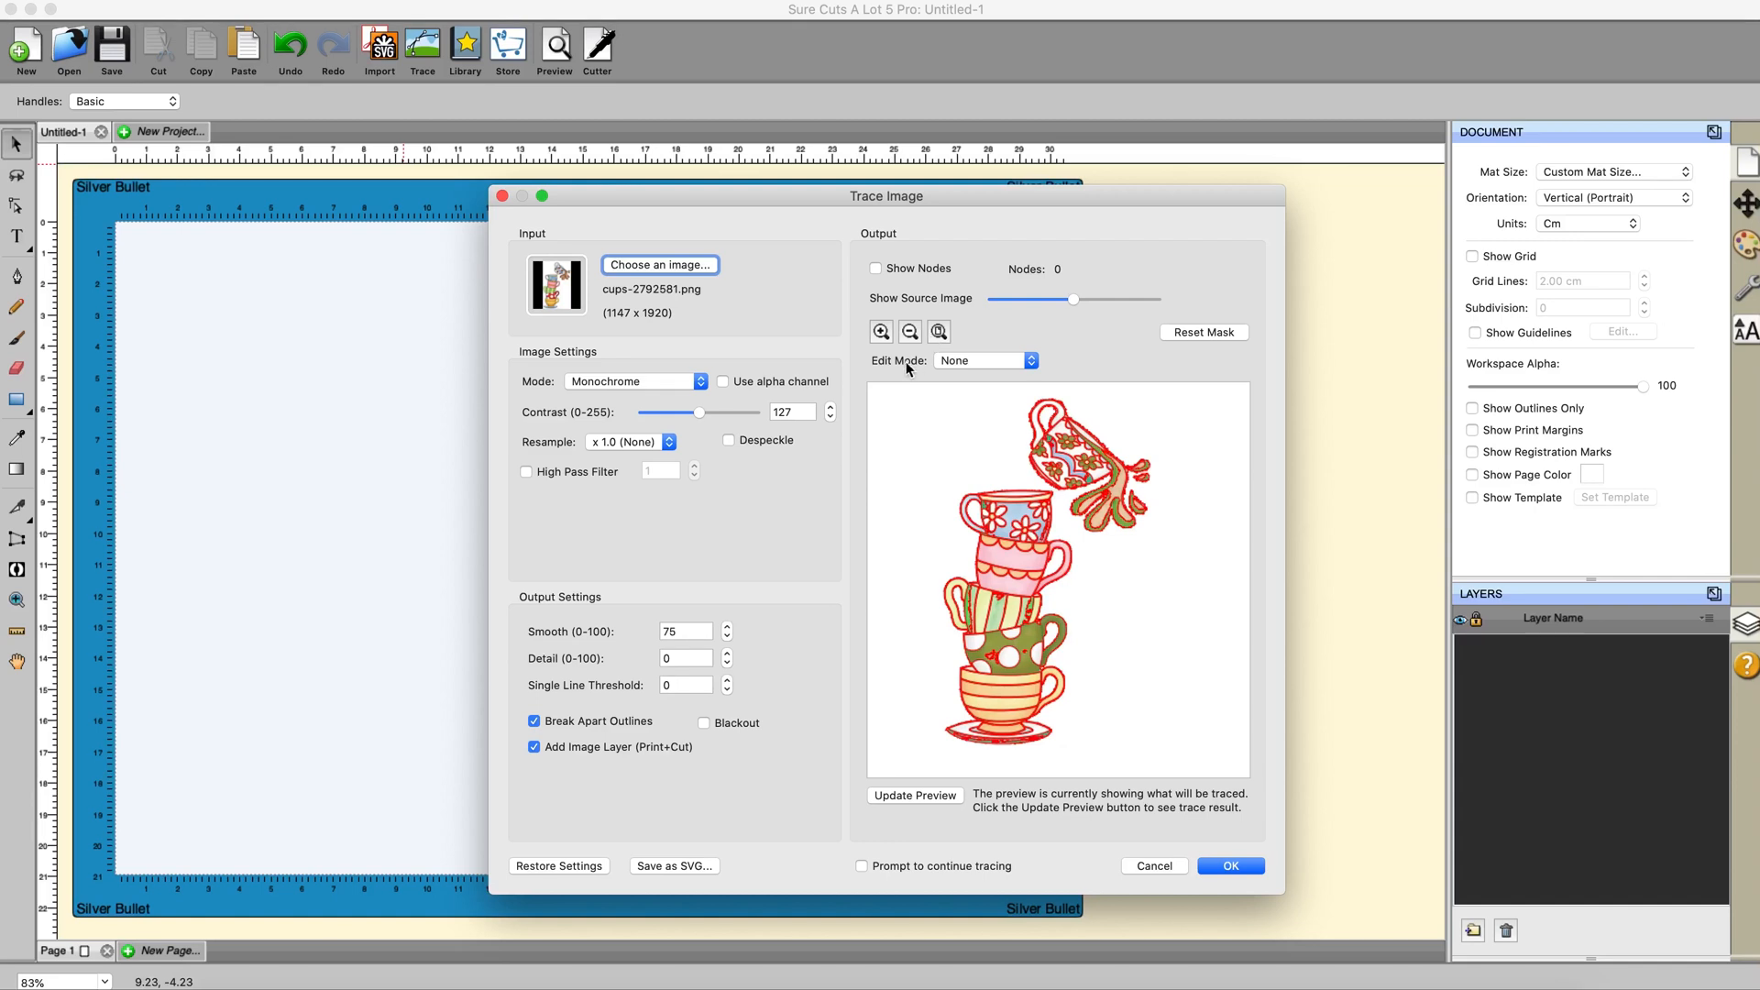
# Try cropping the trace area in Crop mode to the upper cups, and extend the crop frame back over the whole image.
pyautogui.click(1030, 362)
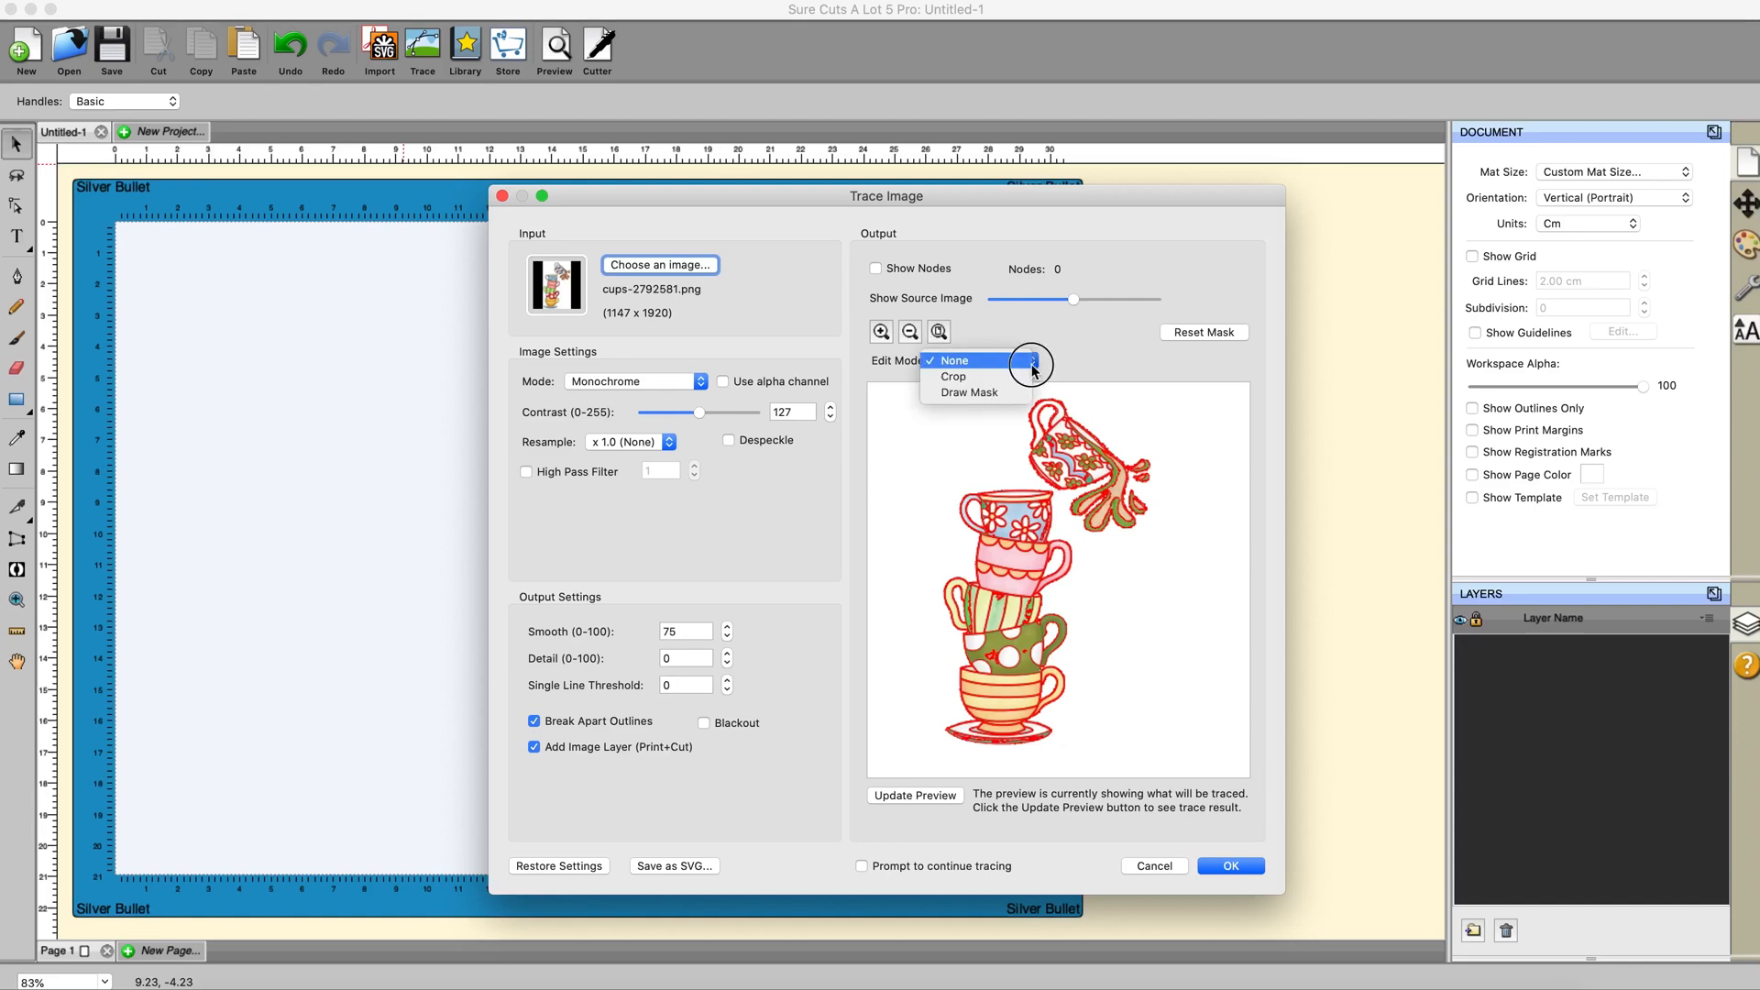
pyautogui.click(1024, 365)
pyautogui.click(1024, 365)
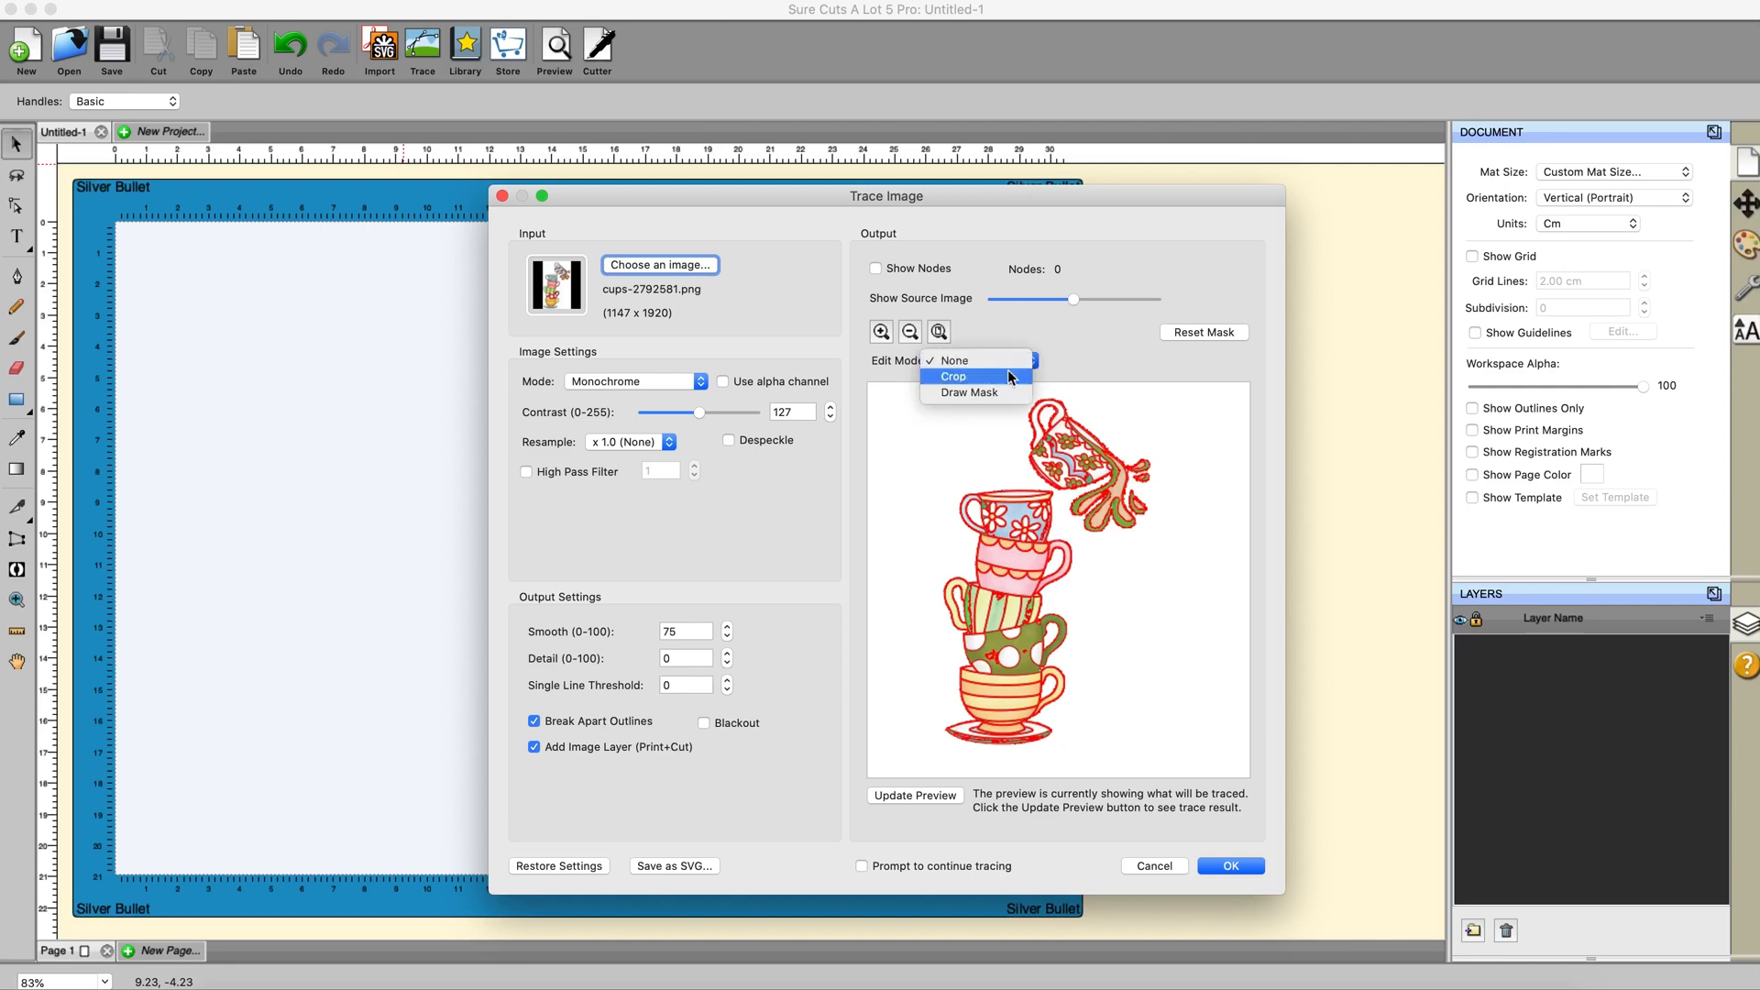
pyautogui.click(995, 375)
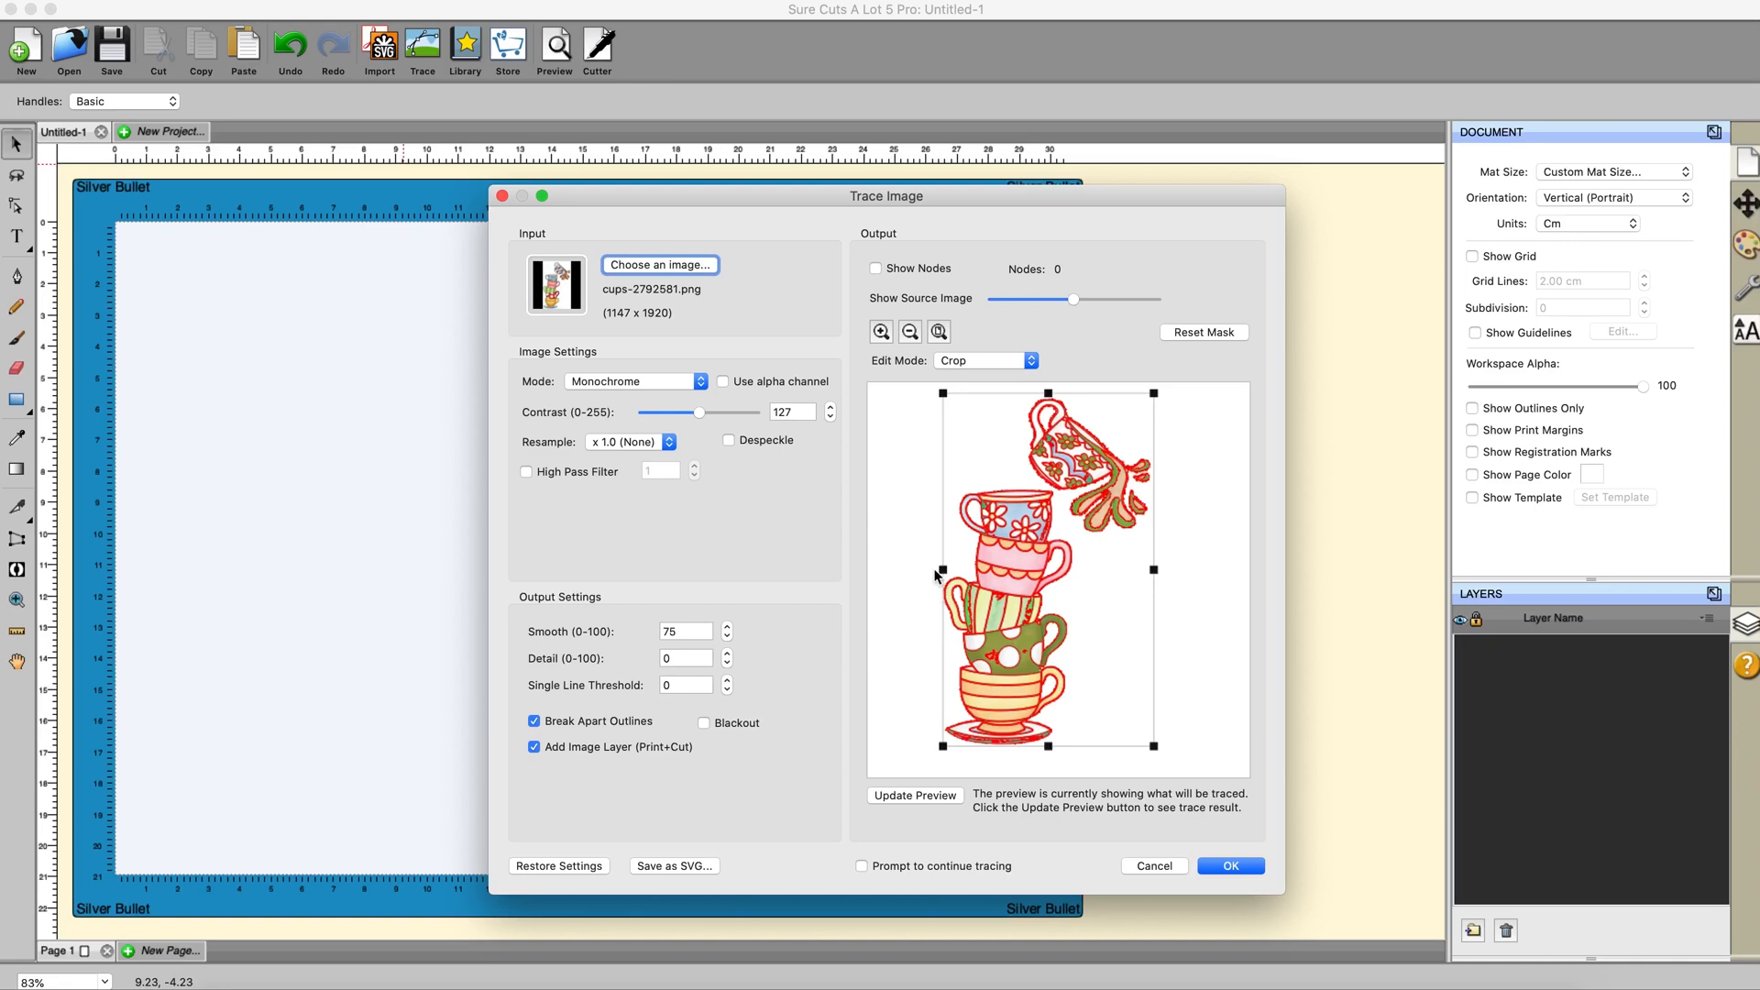
pyautogui.click(1154, 731)
pyautogui.moveTo(1154, 731); pyautogui.dragTo(1197, 552)
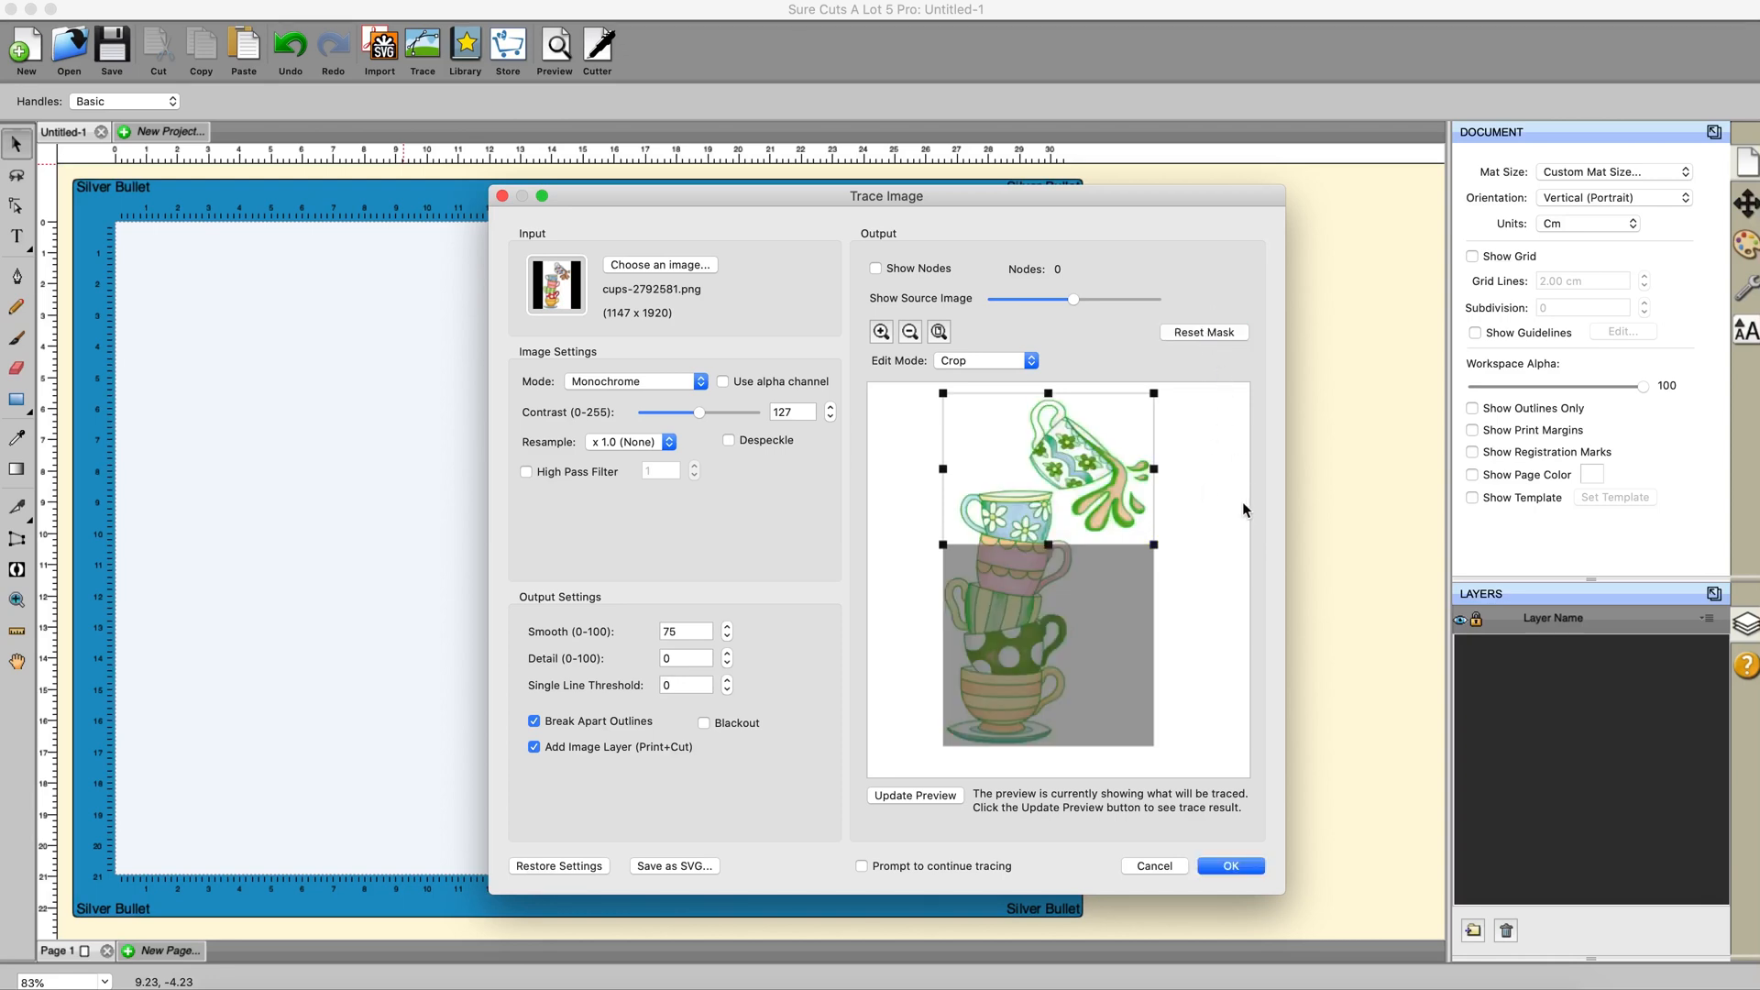
pyautogui.click(1049, 545)
pyautogui.moveTo(1049, 545); pyautogui.dragTo(1064, 773)
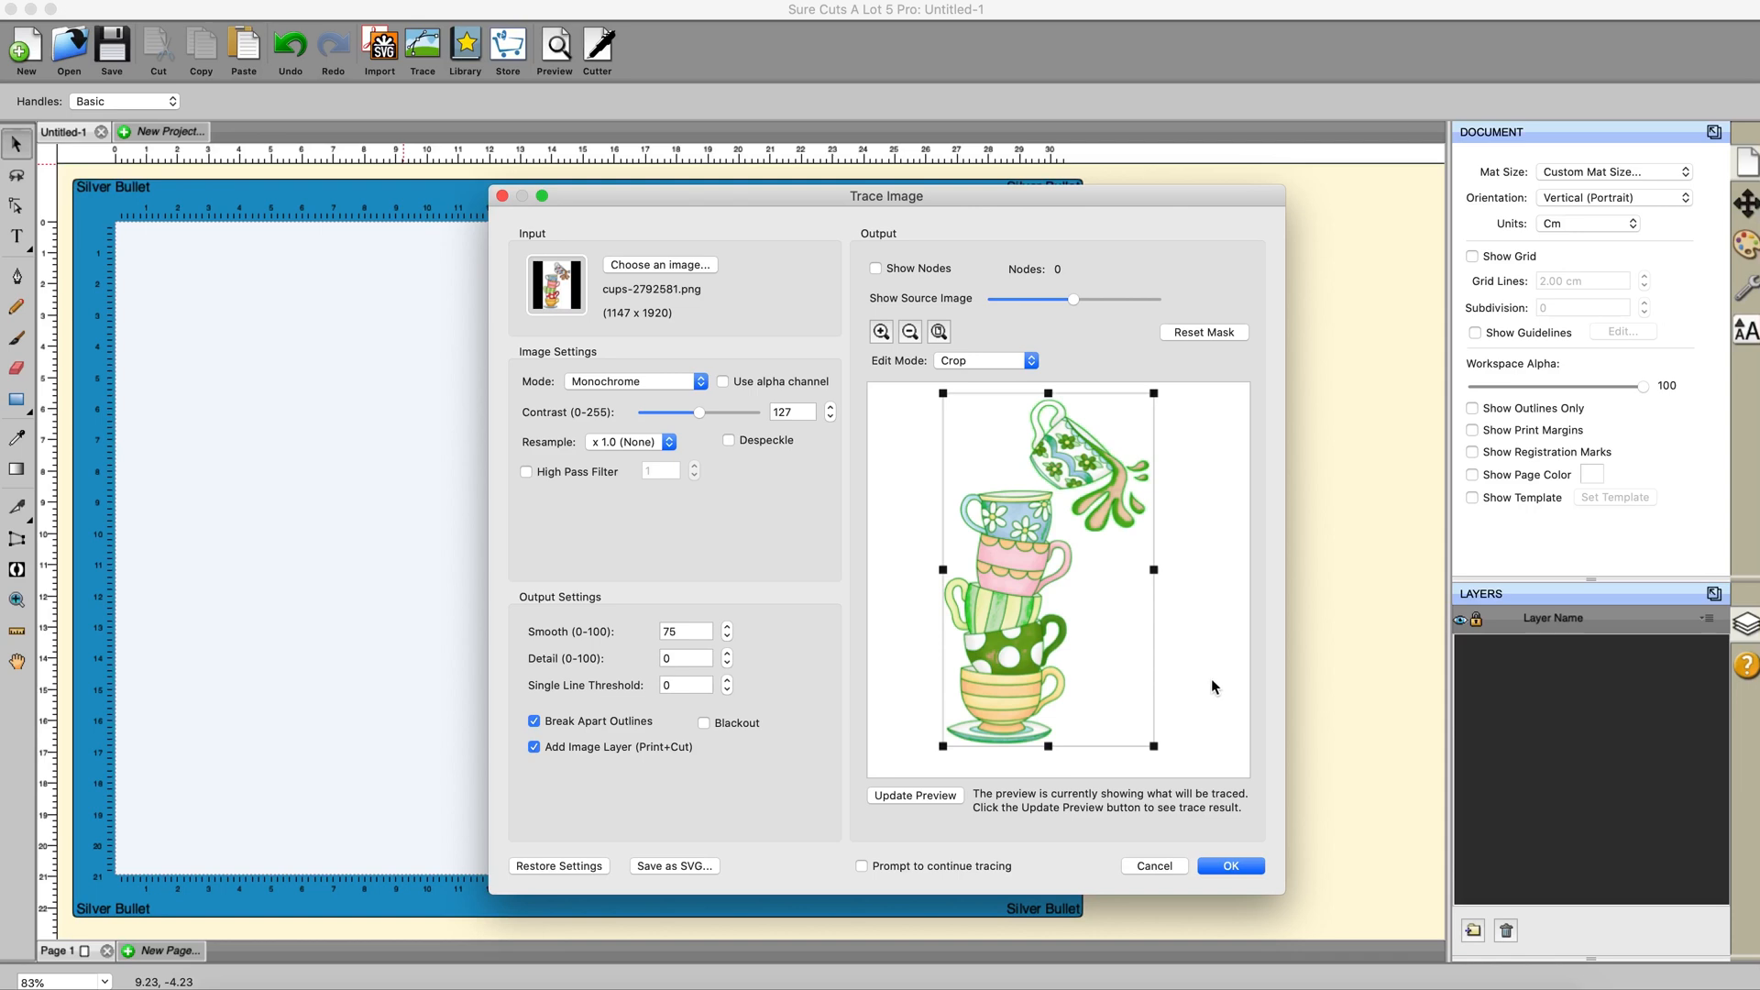
# Switch the edit mode to Draw Mask with brush size 49 and the Mask/Foreground option.
pyautogui.click(1022, 360)
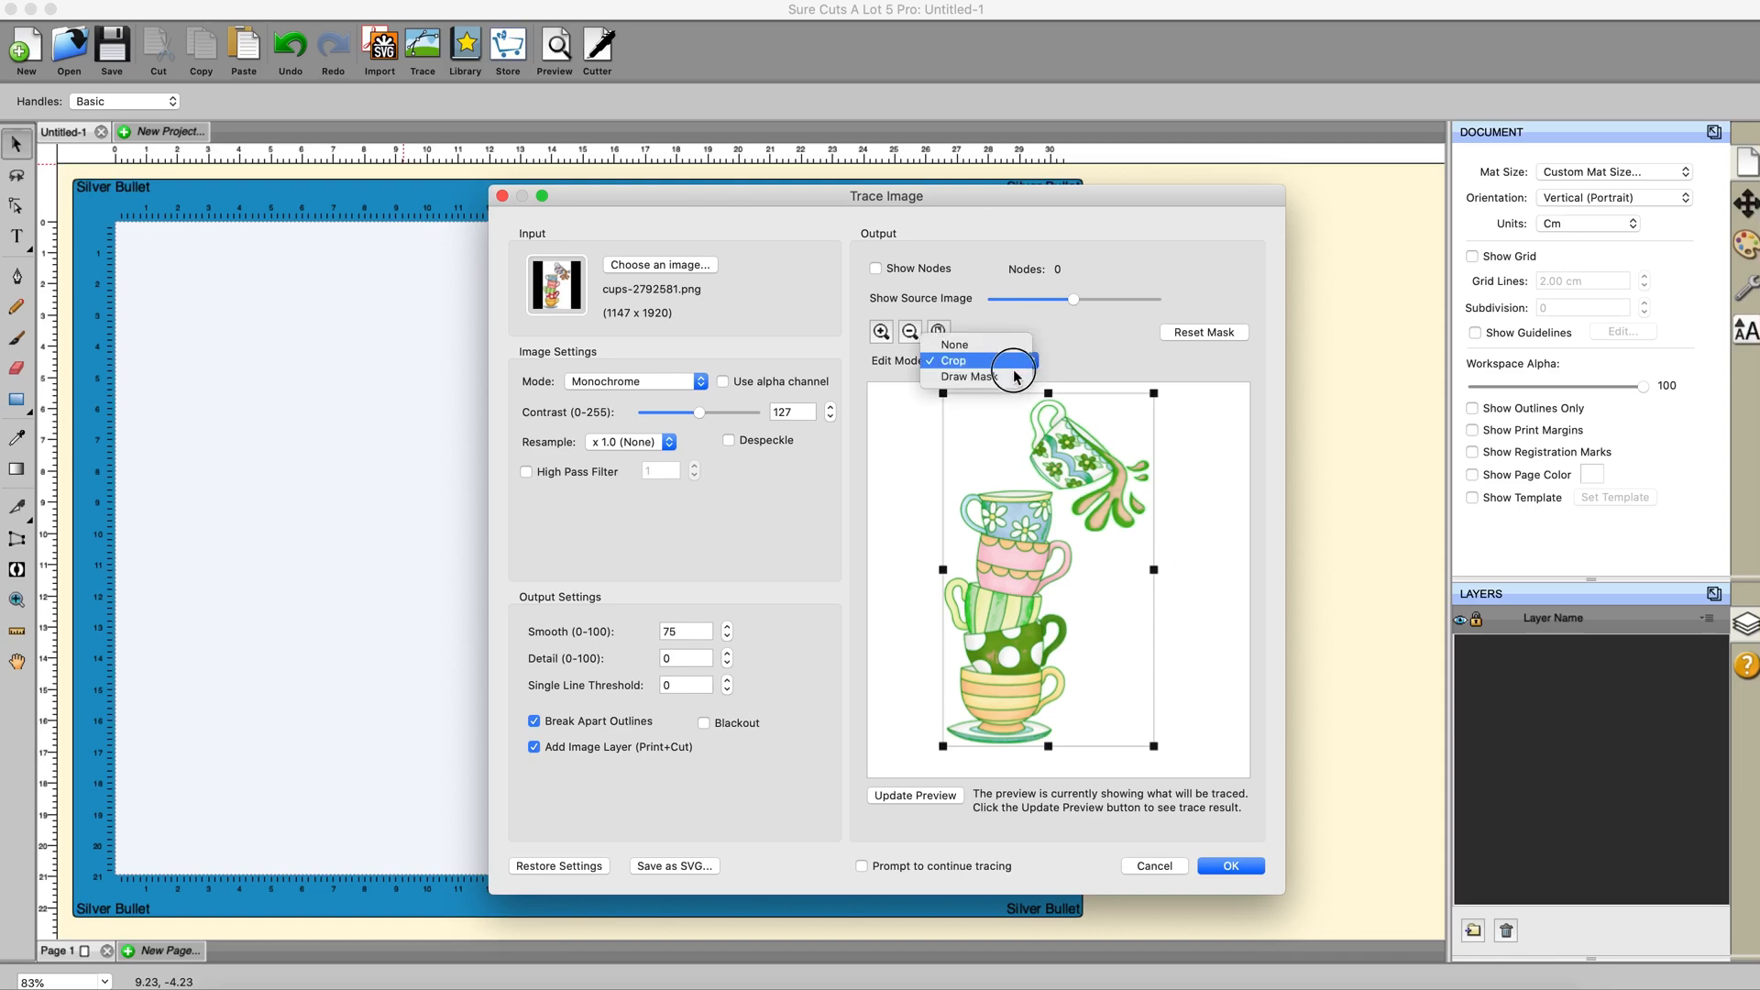
pyautogui.click(998, 375)
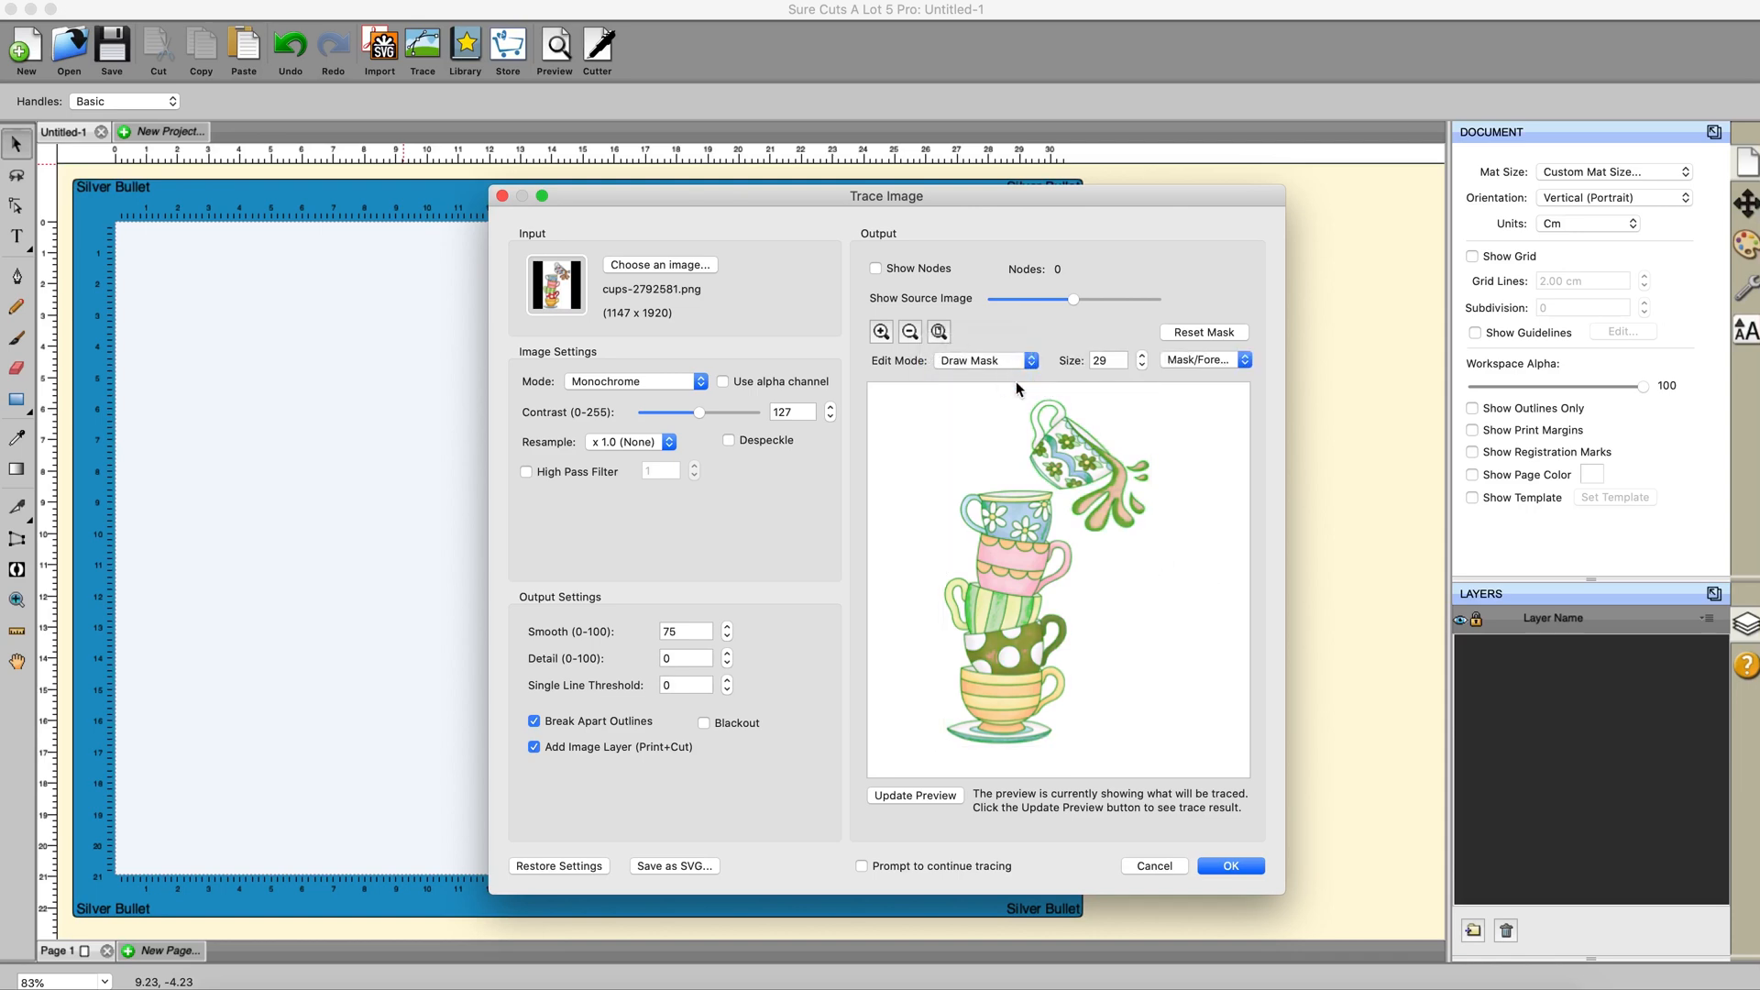
pyautogui.click(1142, 356)
pyautogui.click(1143, 356)
pyautogui.click(1142, 355)
pyautogui.click(1143, 356)
pyautogui.click(1142, 356)
pyautogui.click(1143, 355)
pyautogui.click(1142, 356)
pyautogui.click(1143, 356)
pyautogui.click(1142, 355)
pyautogui.click(1142, 355)
pyautogui.click(1245, 358)
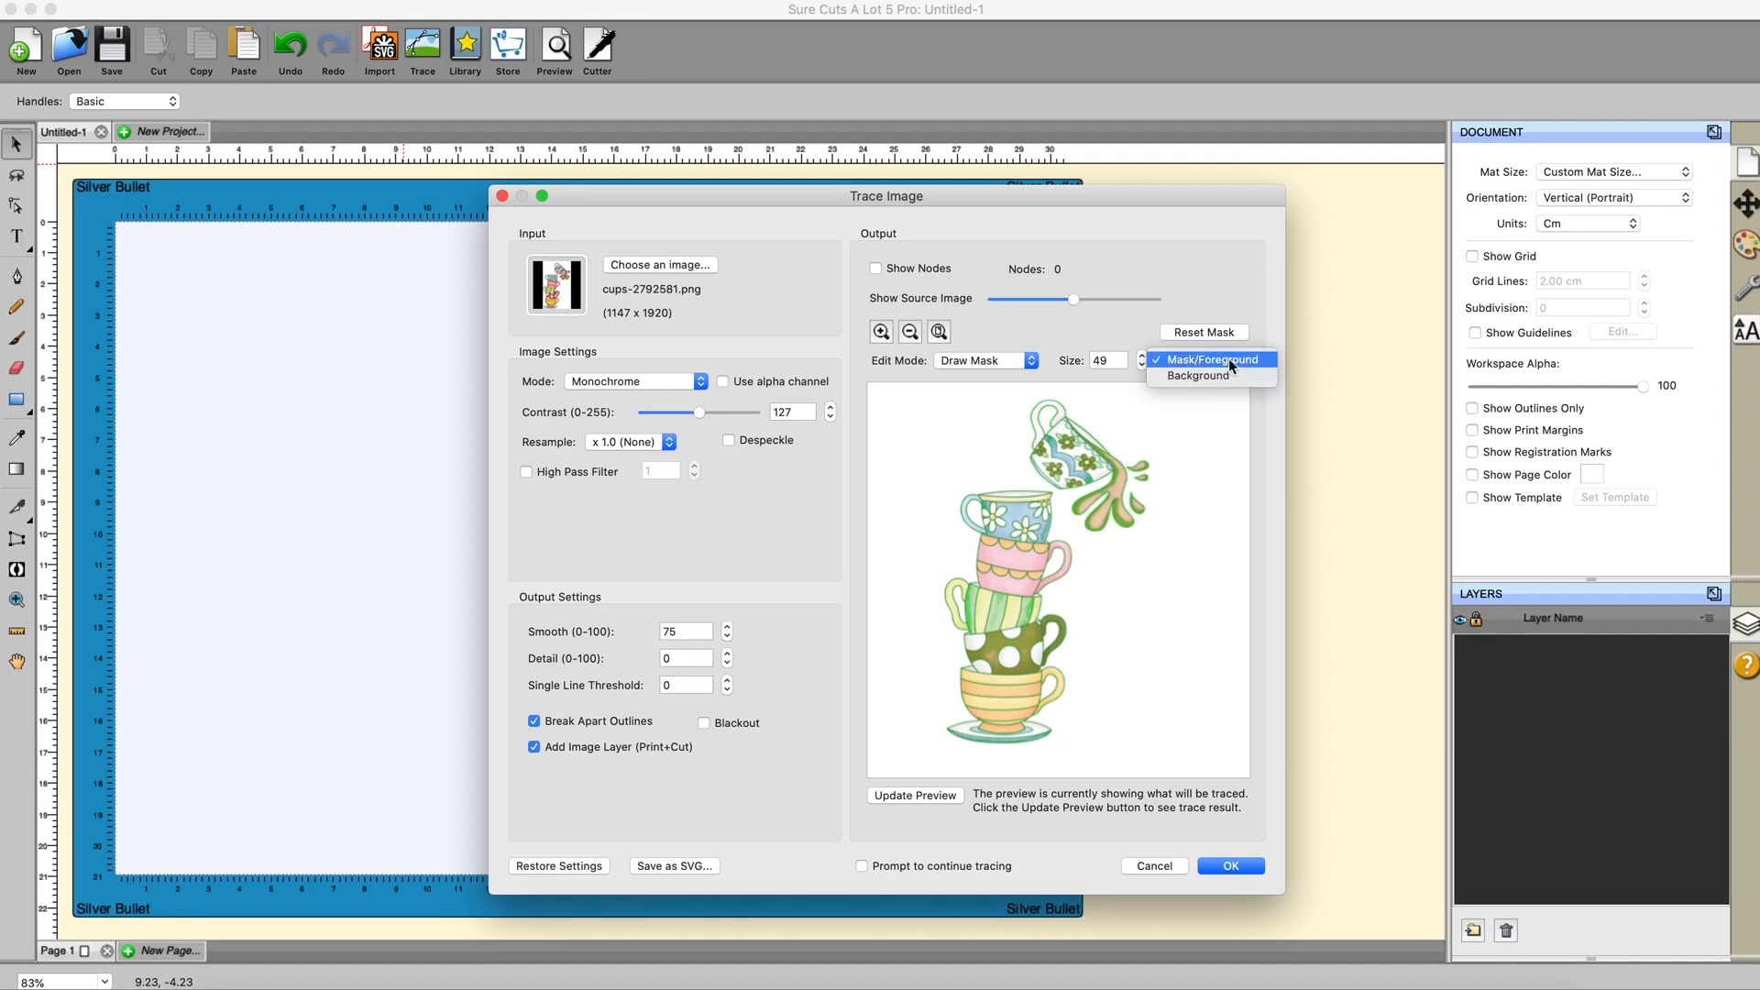
pyautogui.click(1228, 359)
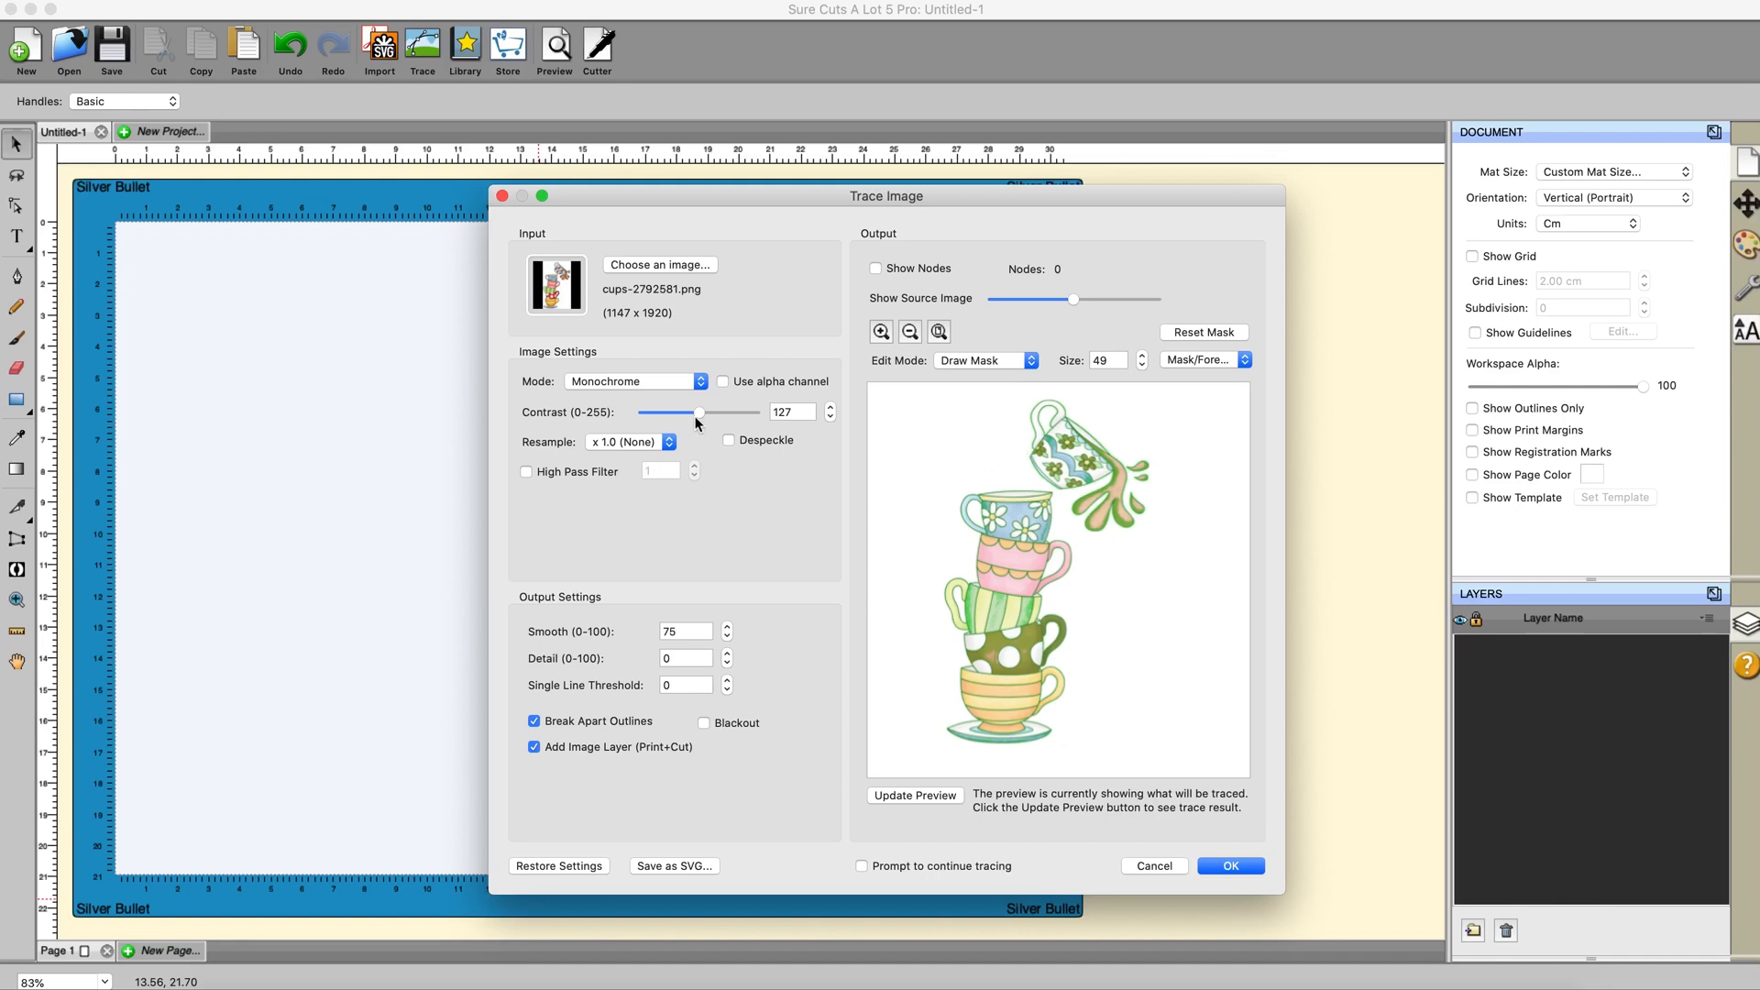
# Set the trace contrast to 205, update the preview and hide the source image completely.
pyautogui.moveTo(698, 412); pyautogui.dragTo(733, 413)
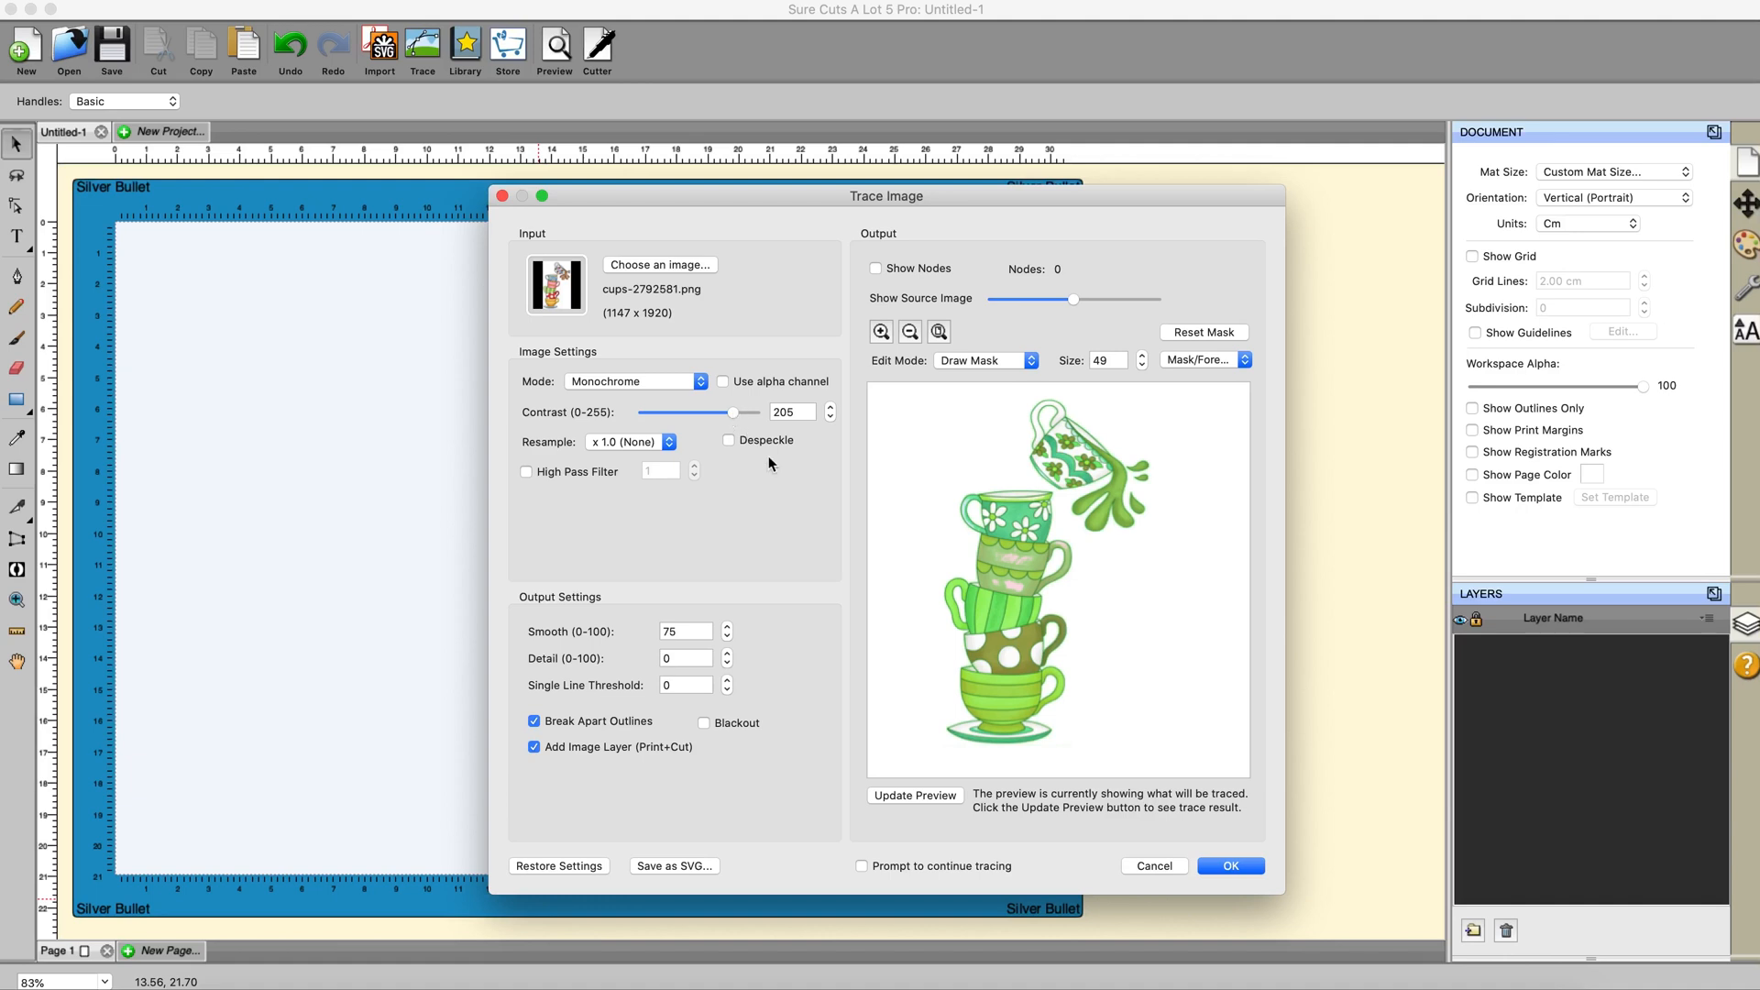
pyautogui.click(922, 794)
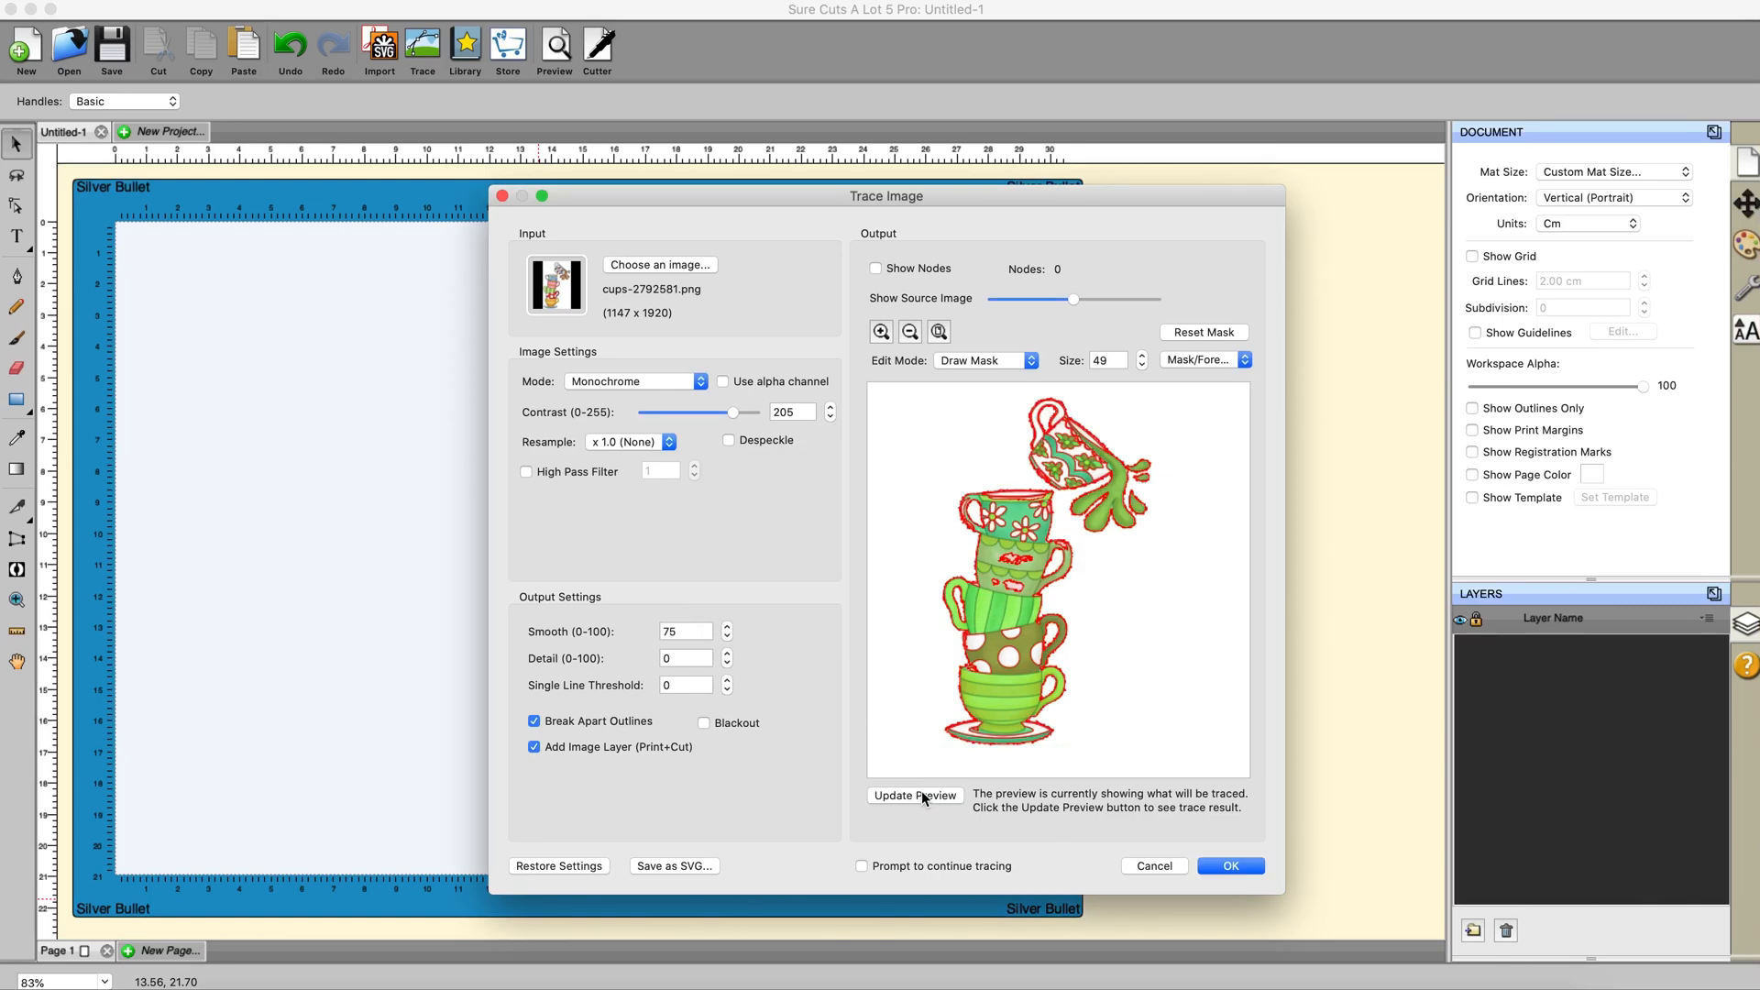
pyautogui.moveTo(1073, 299); pyautogui.dragTo(986, 304)
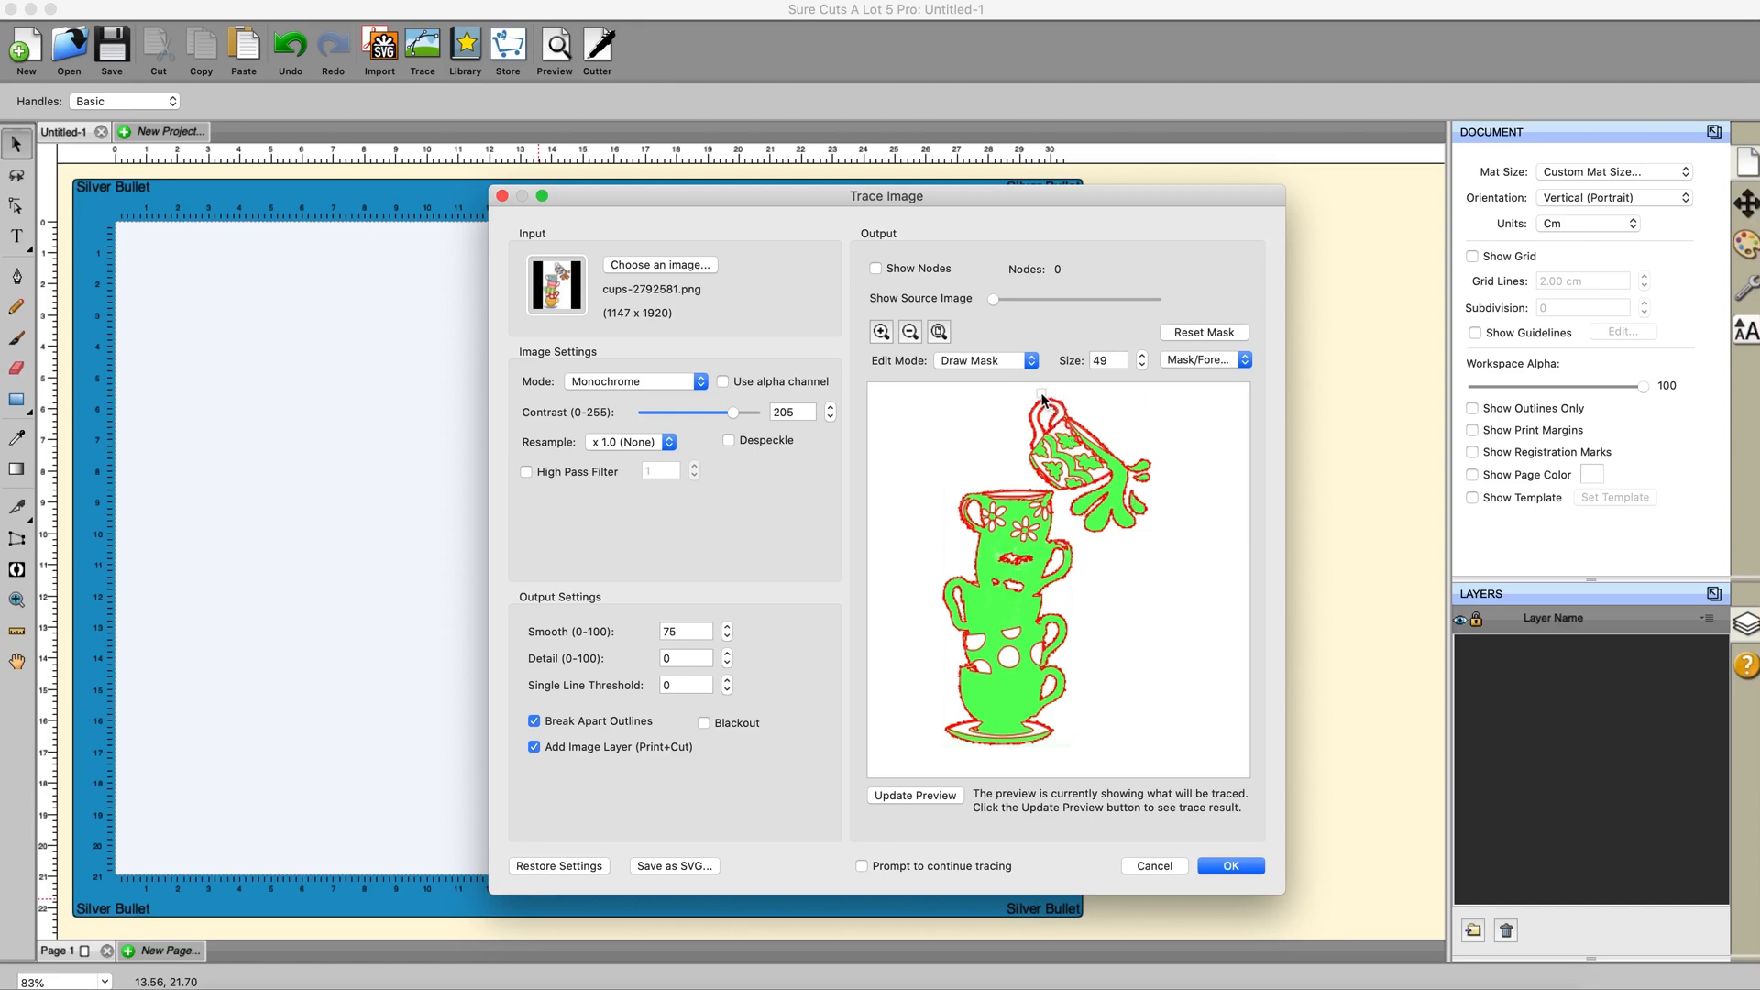
# Apply the trace with the alpha channel enabled and move the traced cups to about X 19.46 cm, Y 0.05 cm on the mat.
pyautogui.click(724, 382)
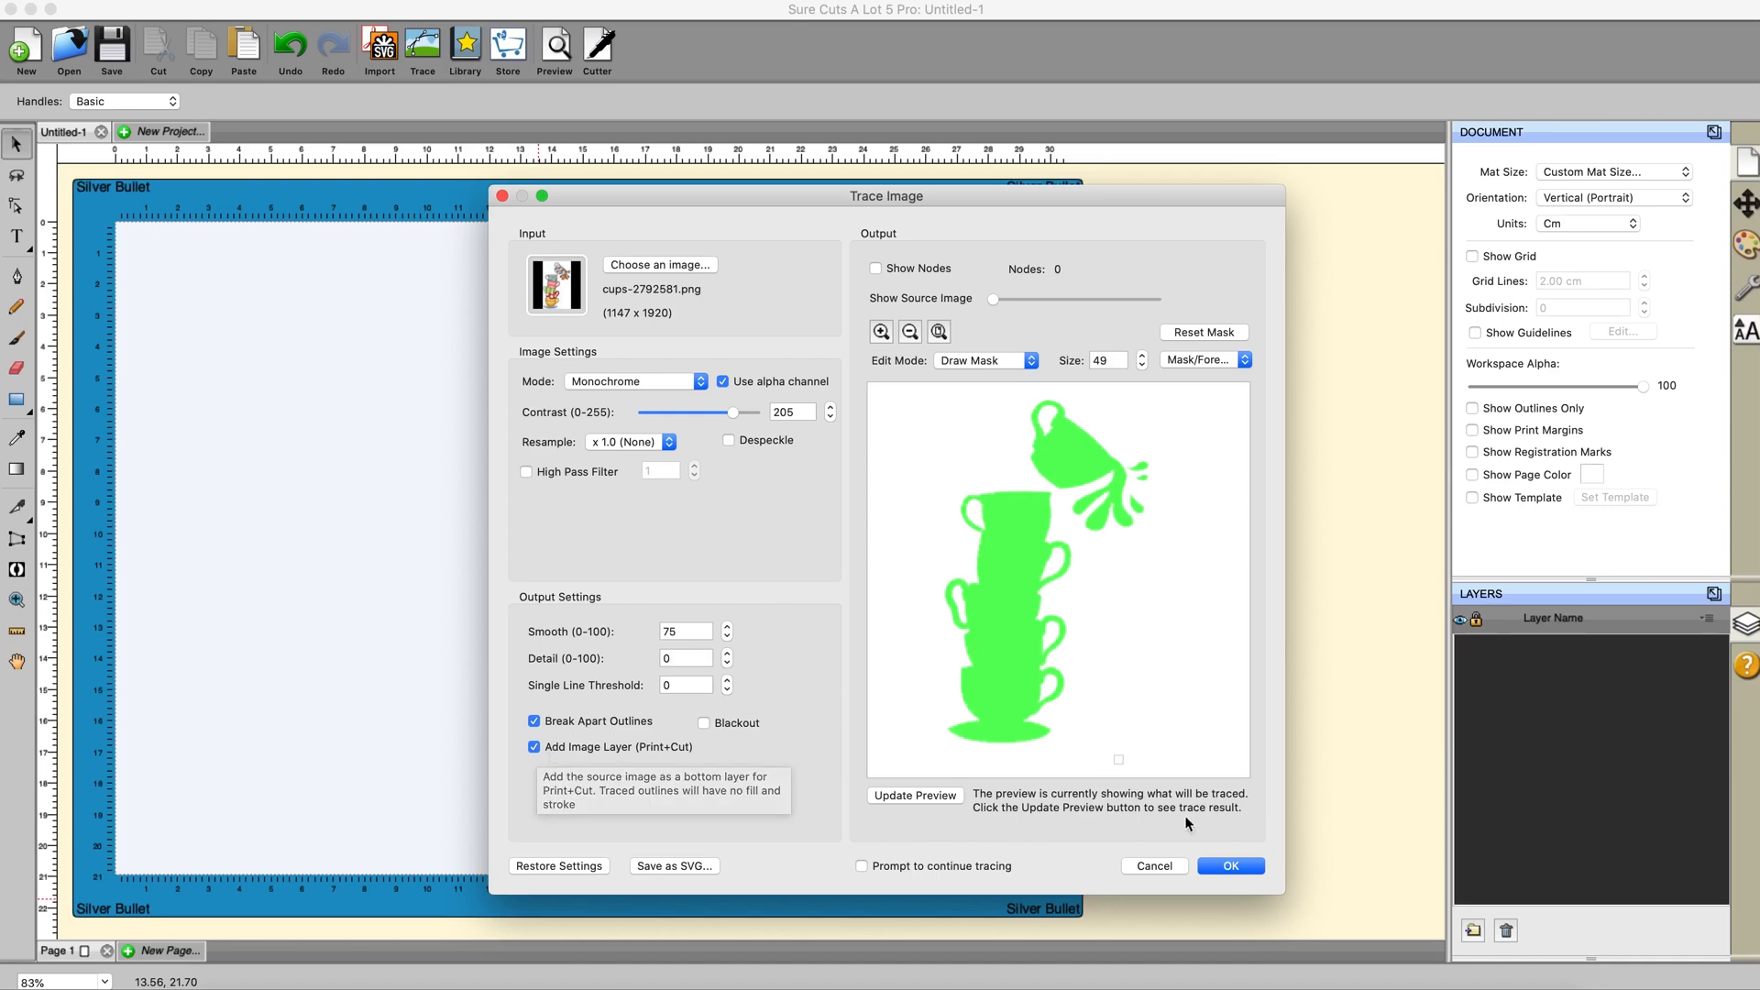
pyautogui.click(1229, 866)
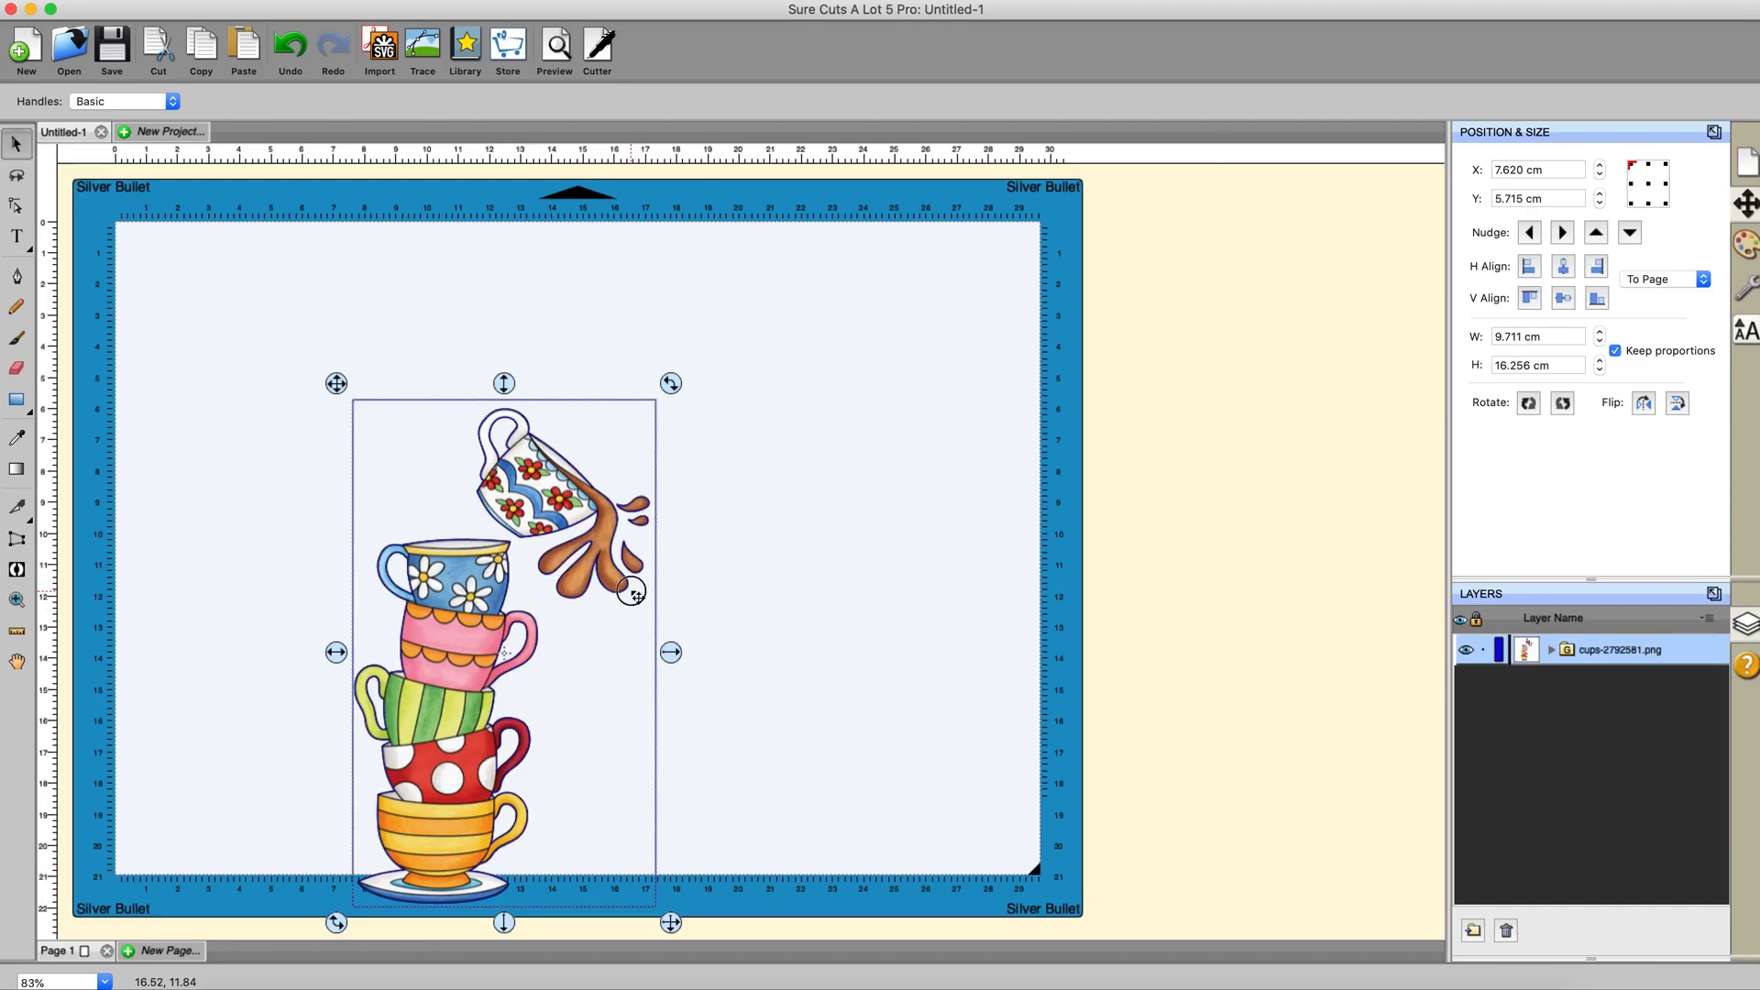
pyautogui.moveTo(631, 591); pyautogui.dragTo(634, 500)
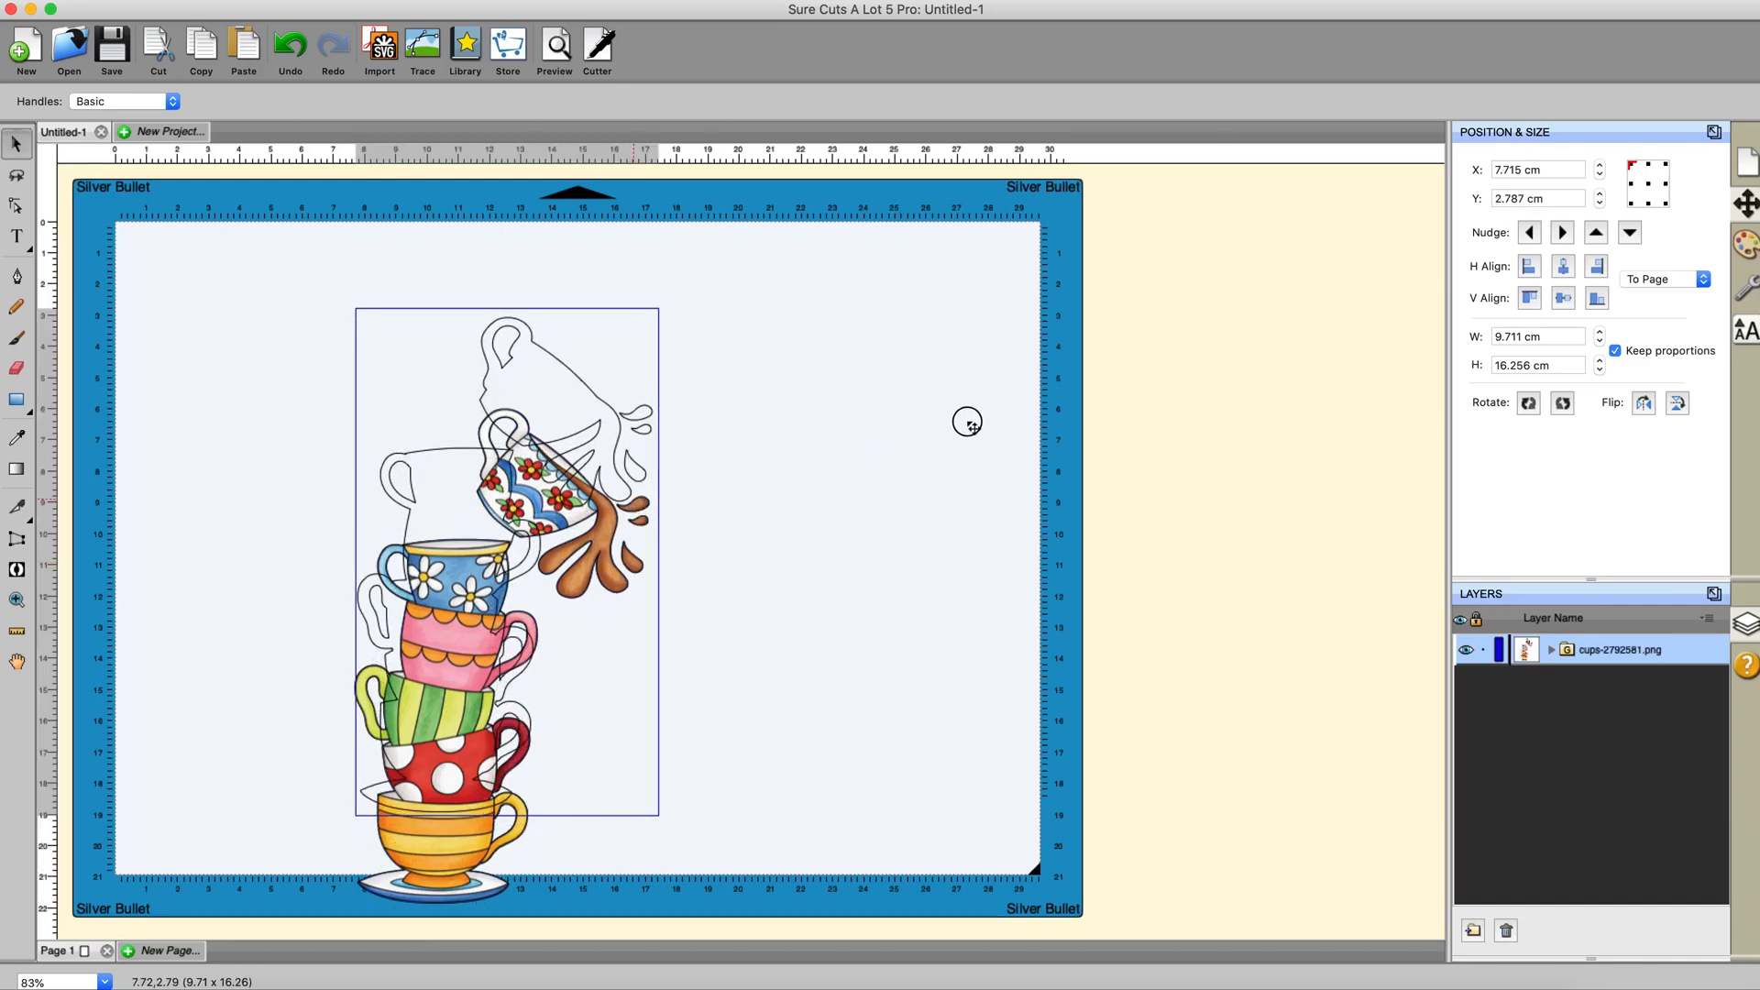
pyautogui.moveTo(967, 422); pyautogui.dragTo(1007, 420)
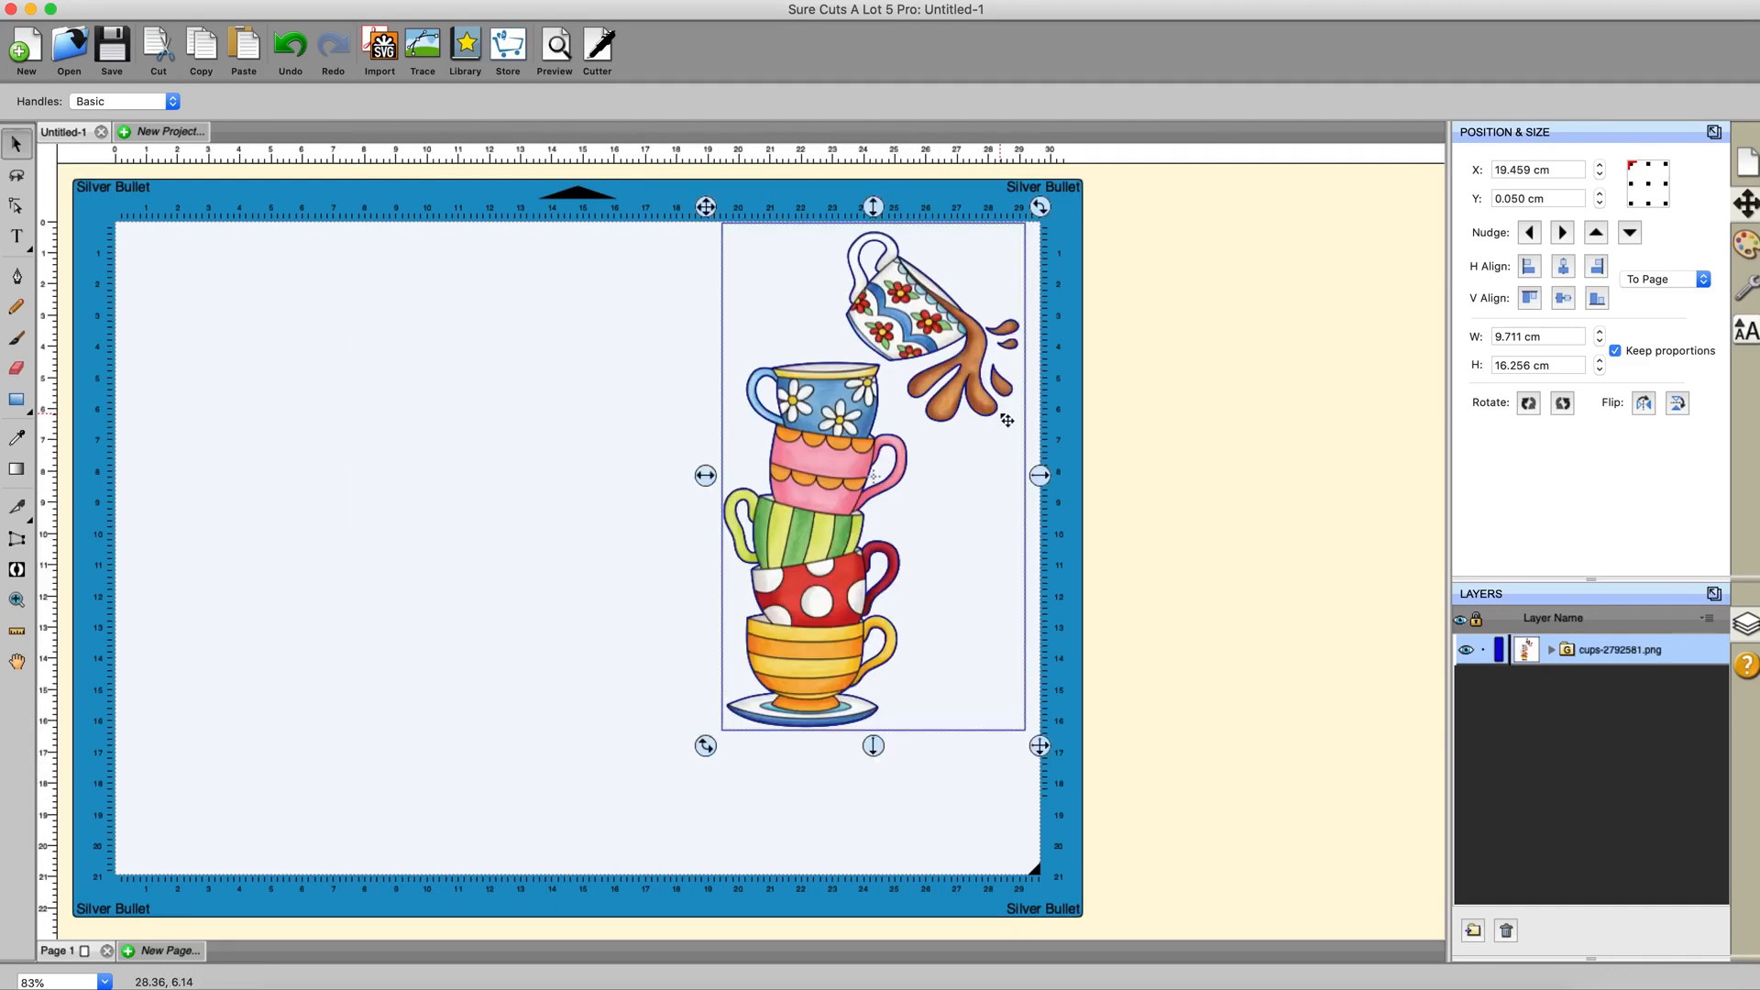
# Ungroup the traced cups and move the print image off the cut outlines to about X 5.27 cm, Y 1.36 cm.
pyautogui.rightClick(963, 405)
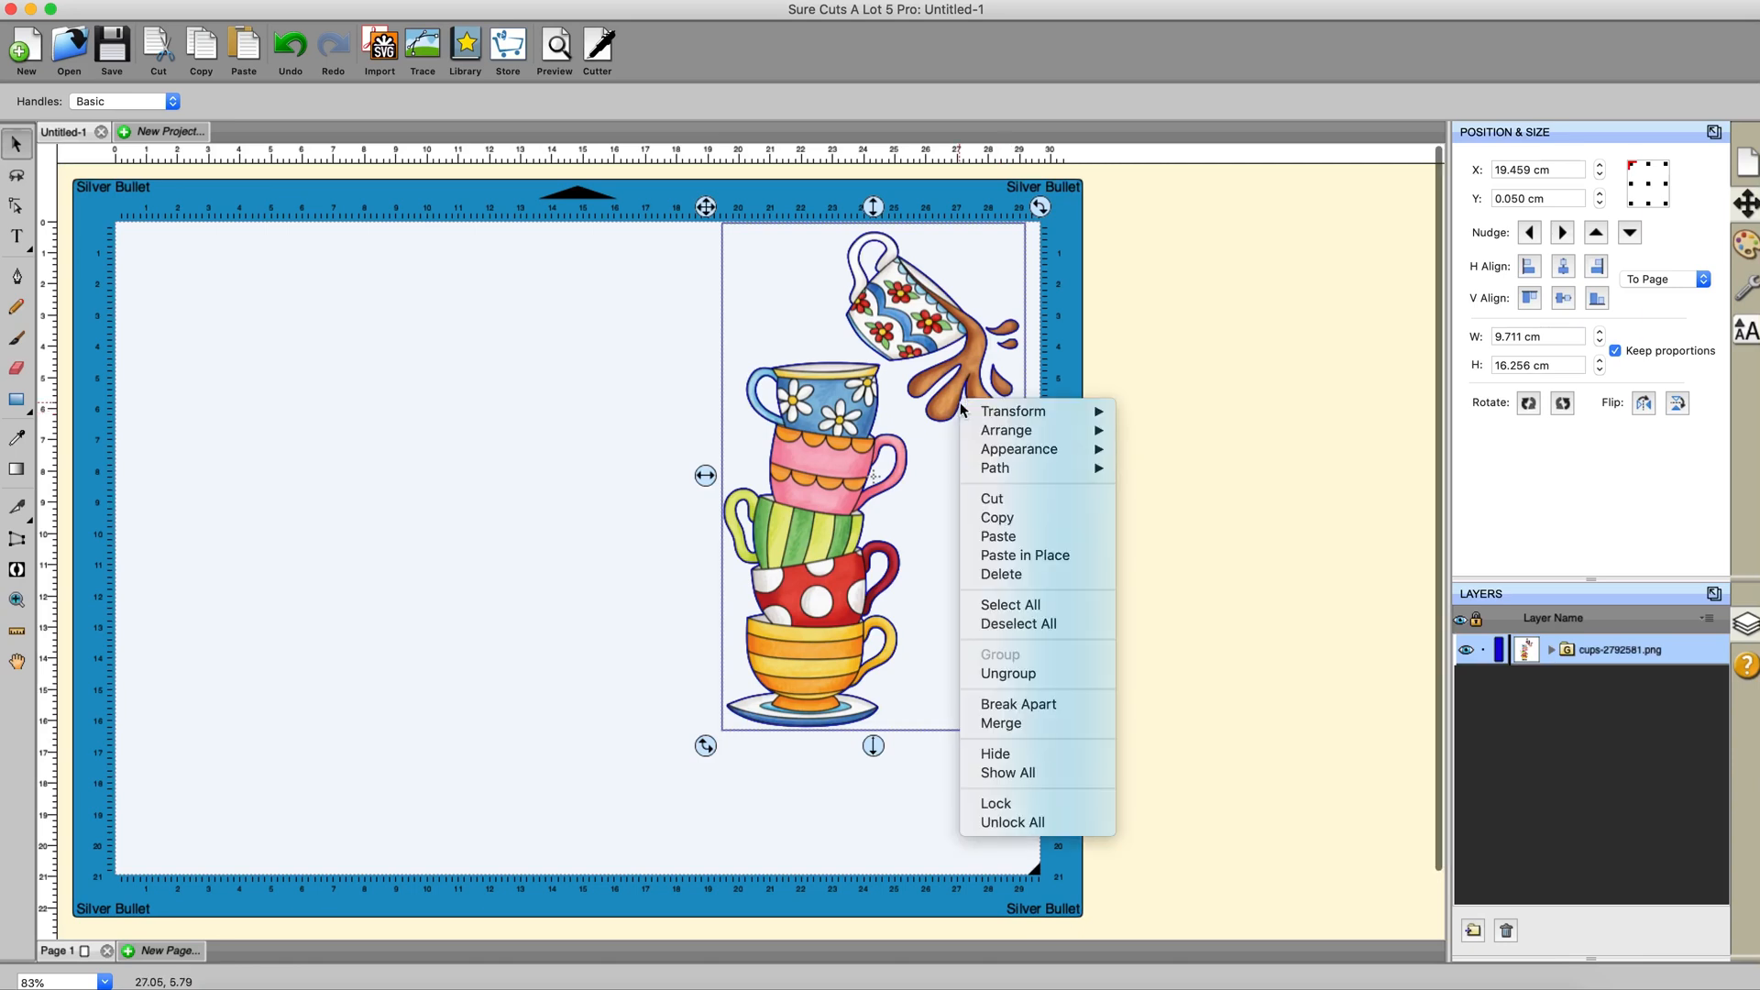
pyautogui.click(1020, 674)
pyautogui.click(850, 525)
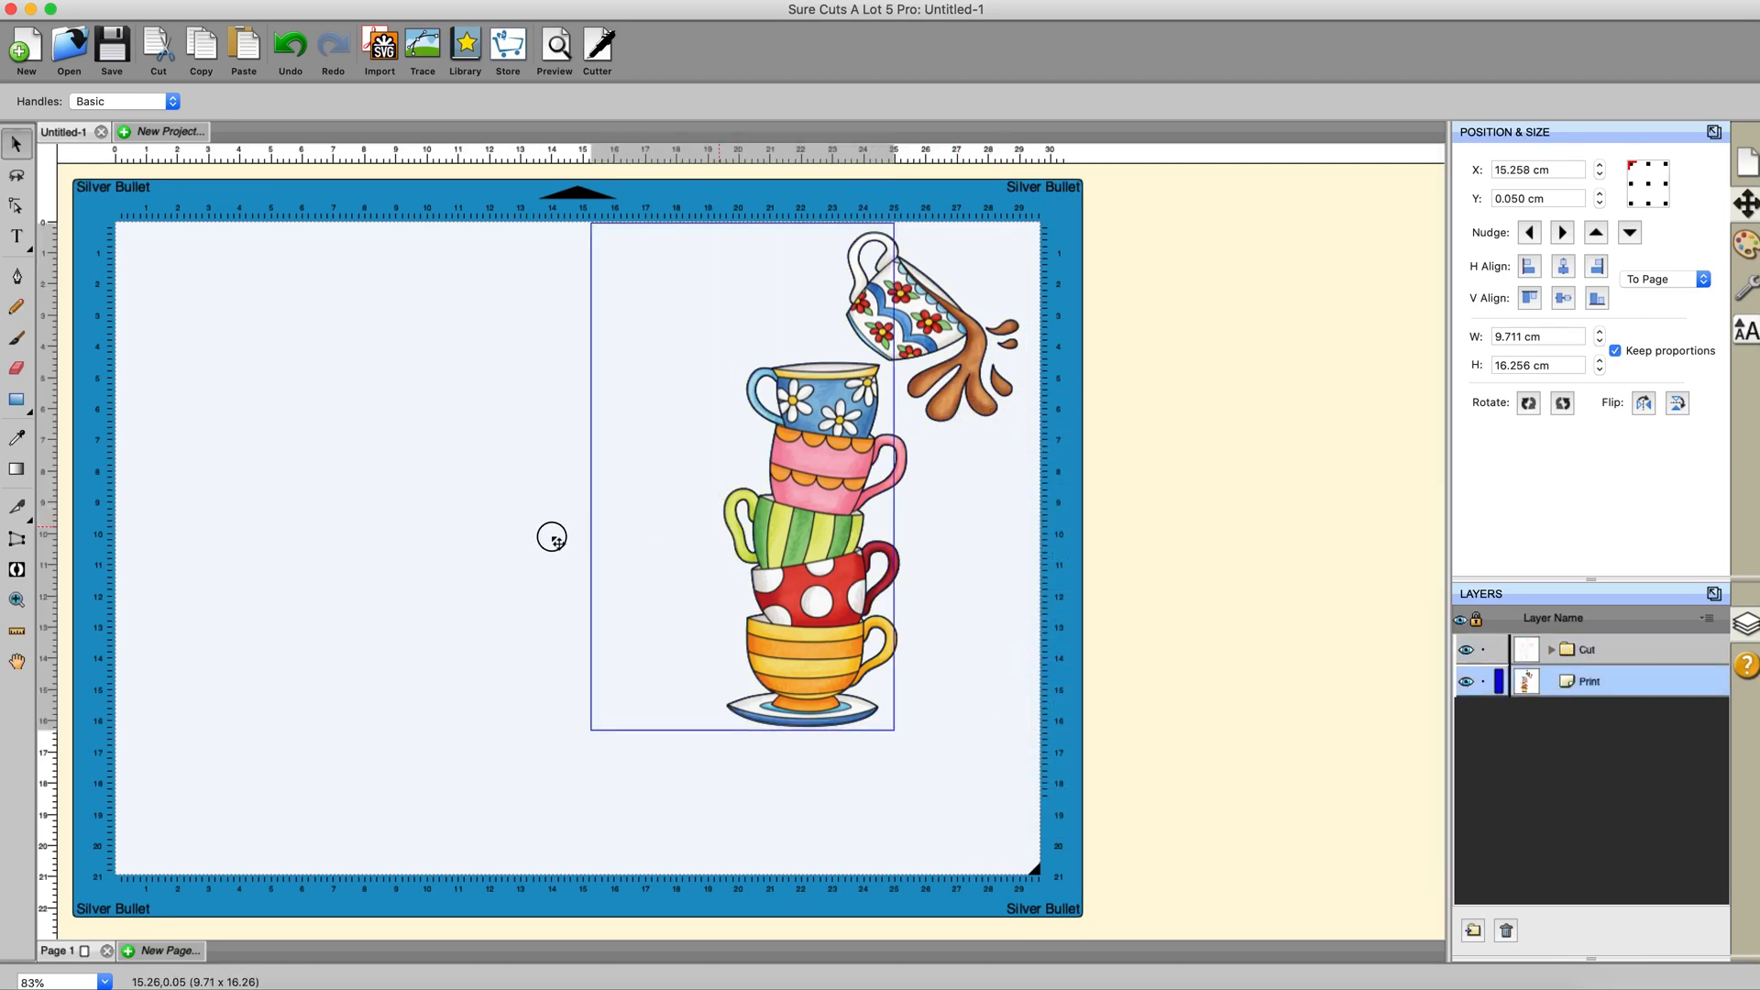
pyautogui.moveTo(552, 536); pyautogui.dragTo(414, 574)
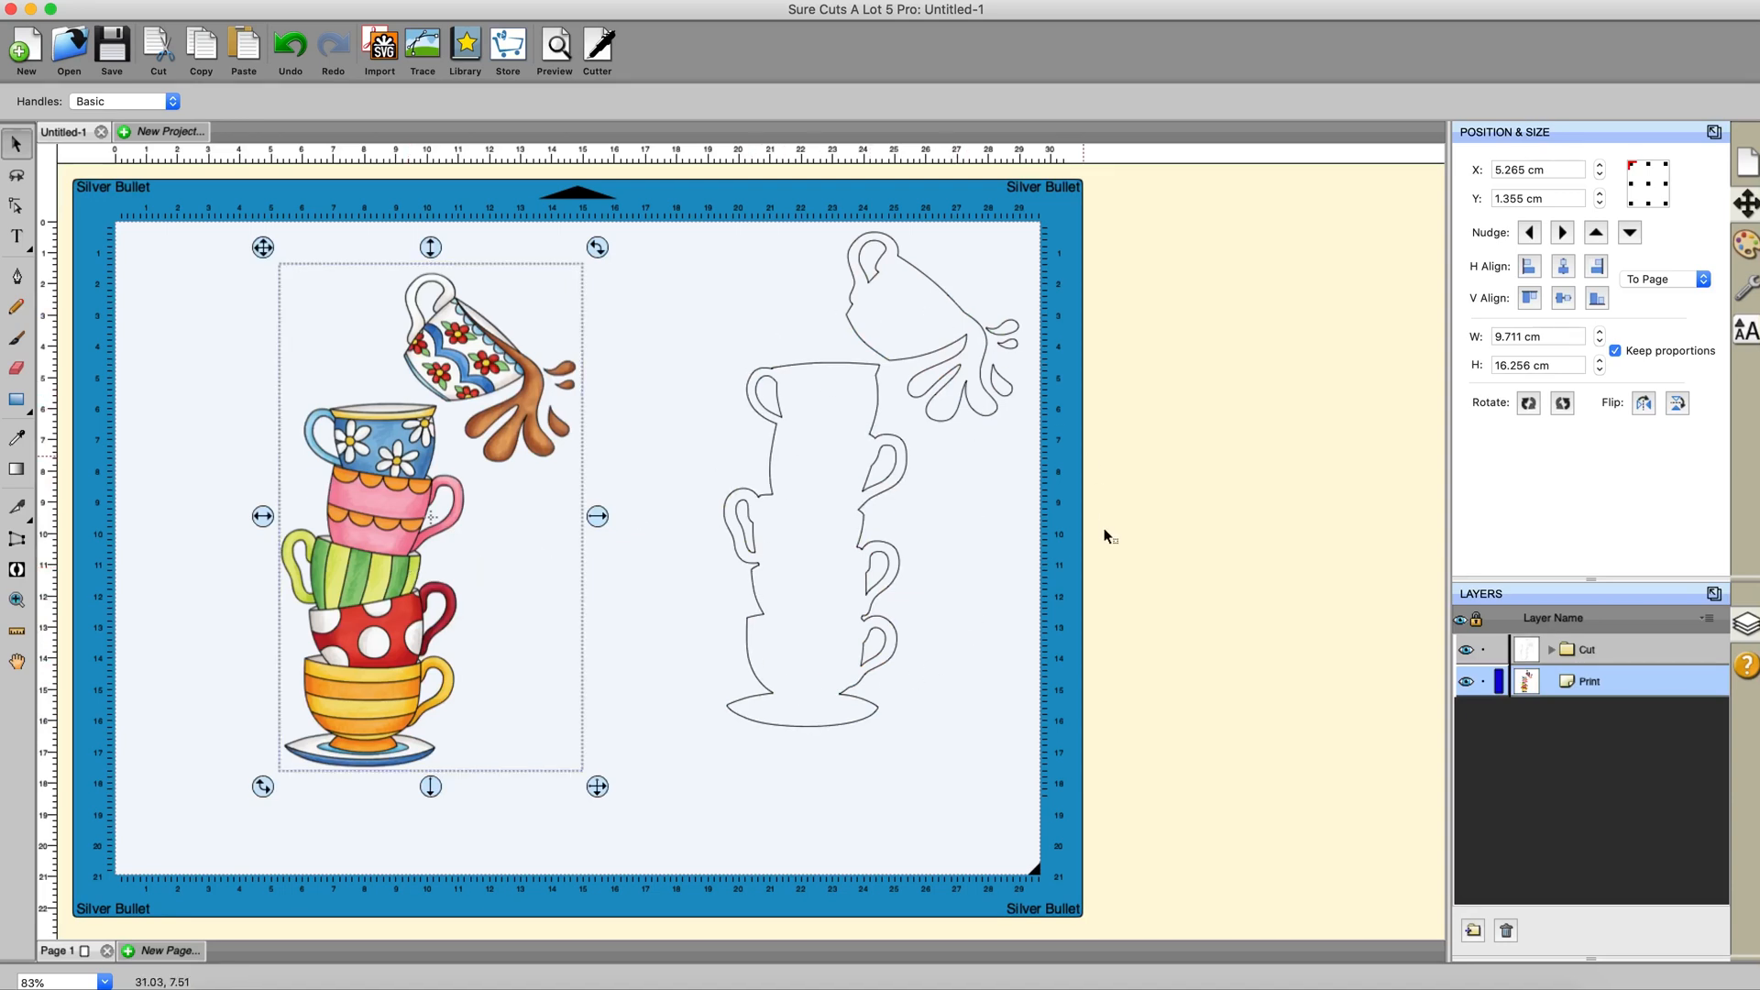
# Try moving the inner handle outline of the second stacked cup away from the cut lines, undo the move and deselect it.
pyautogui.click(921, 364)
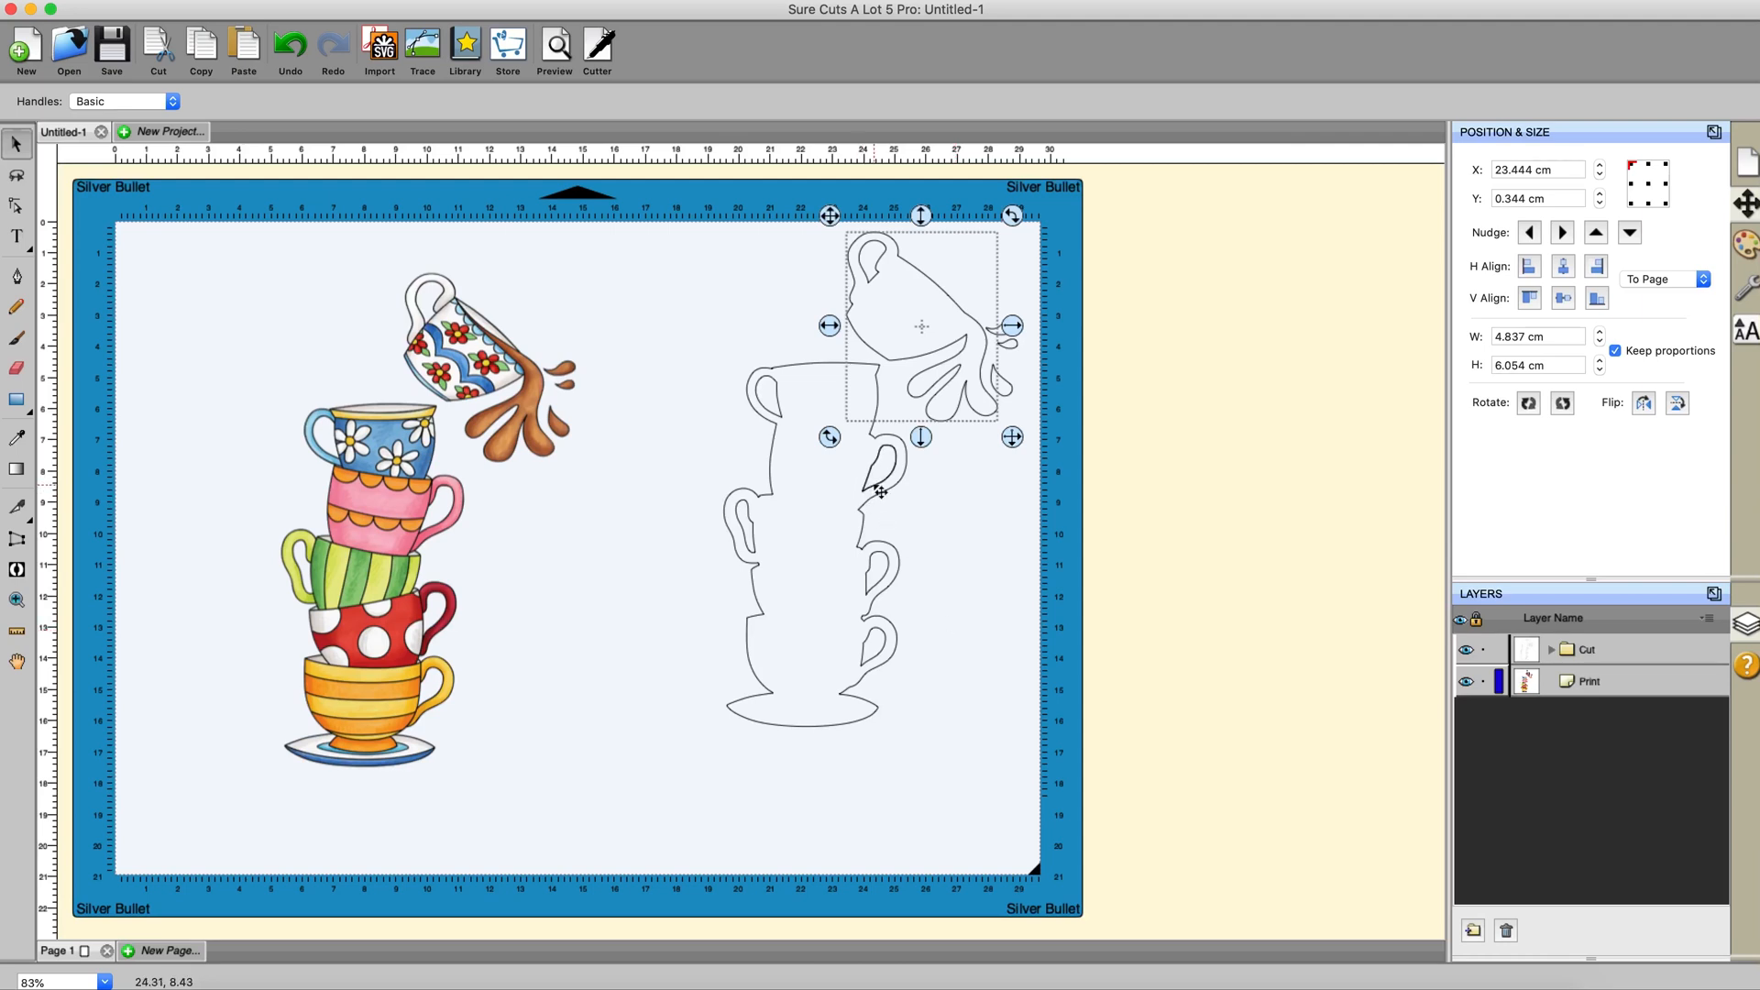
pyautogui.moveTo(880, 493); pyautogui.dragTo(992, 515)
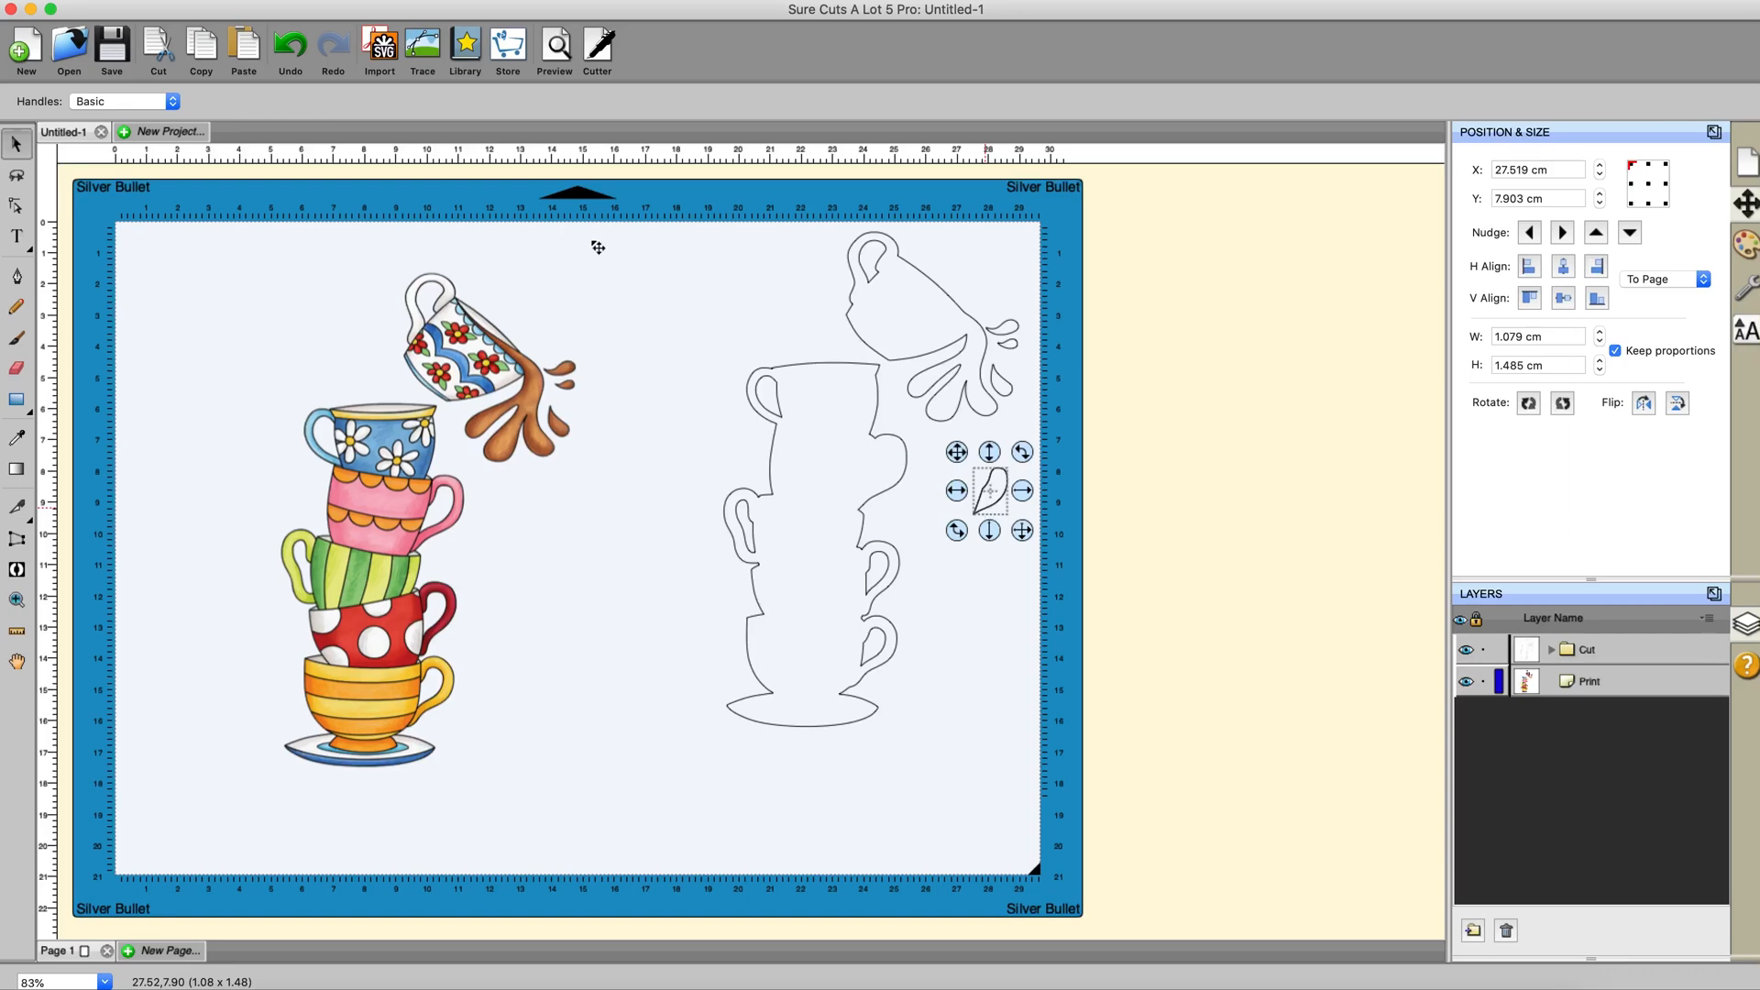
pyautogui.click(295, 64)
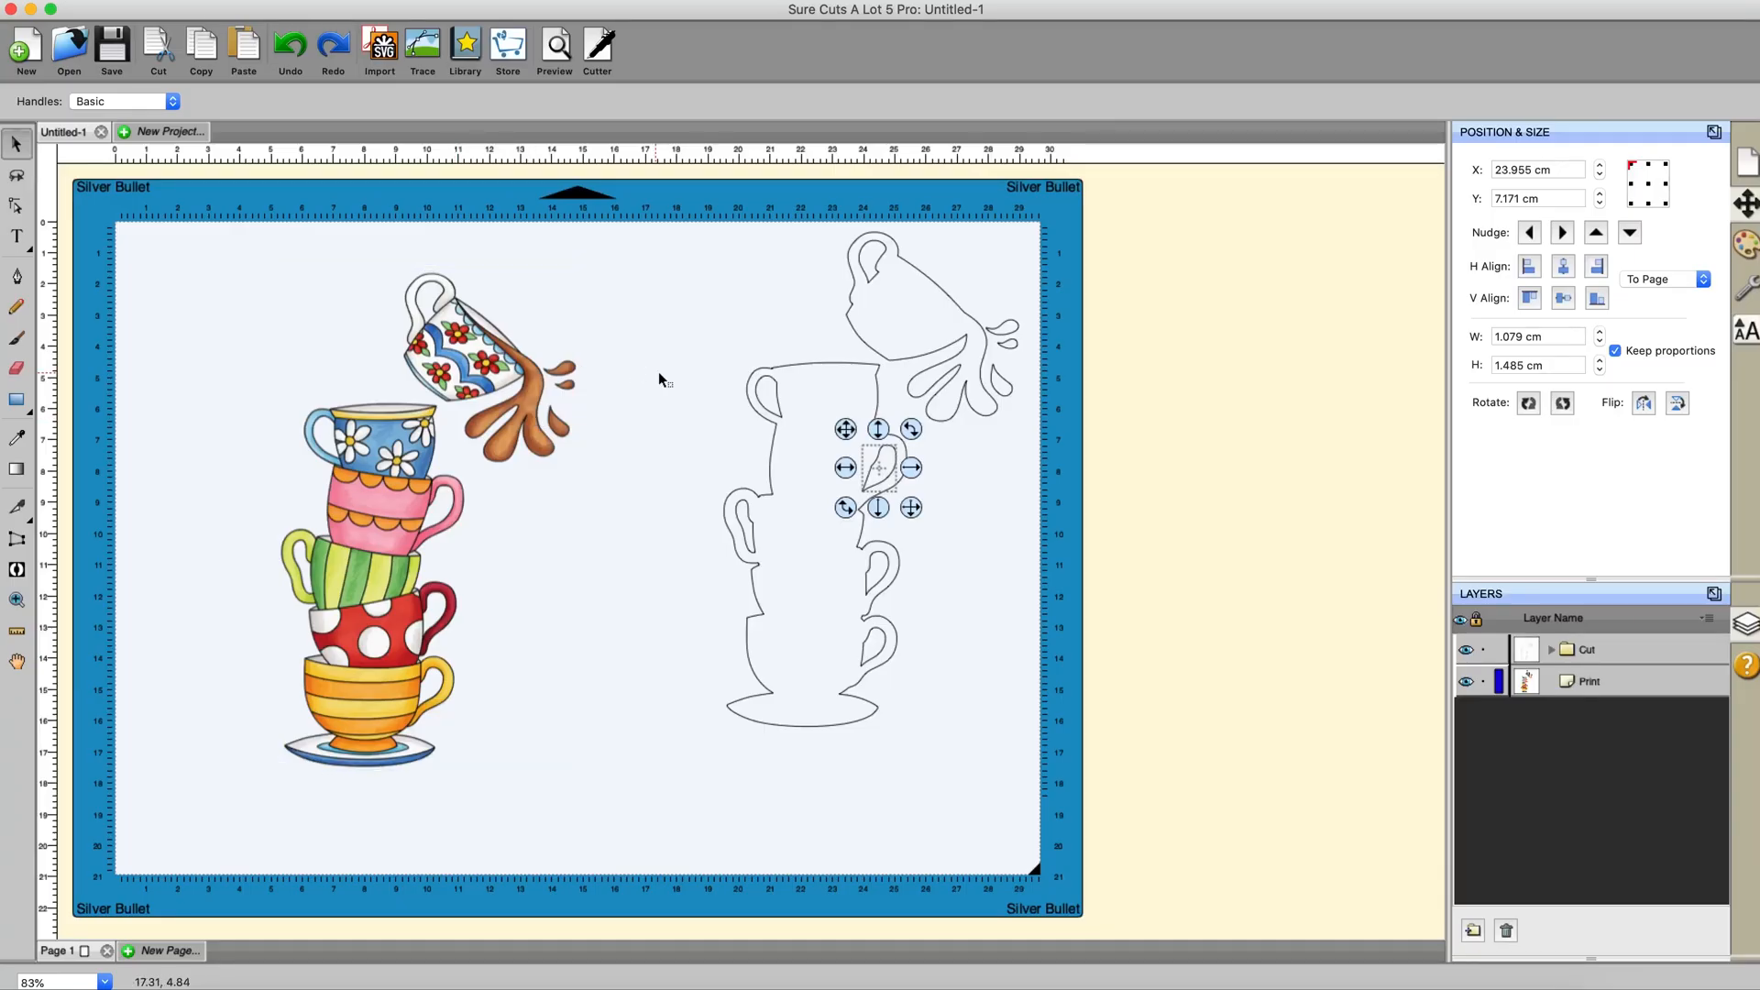
pyautogui.click(658, 372)
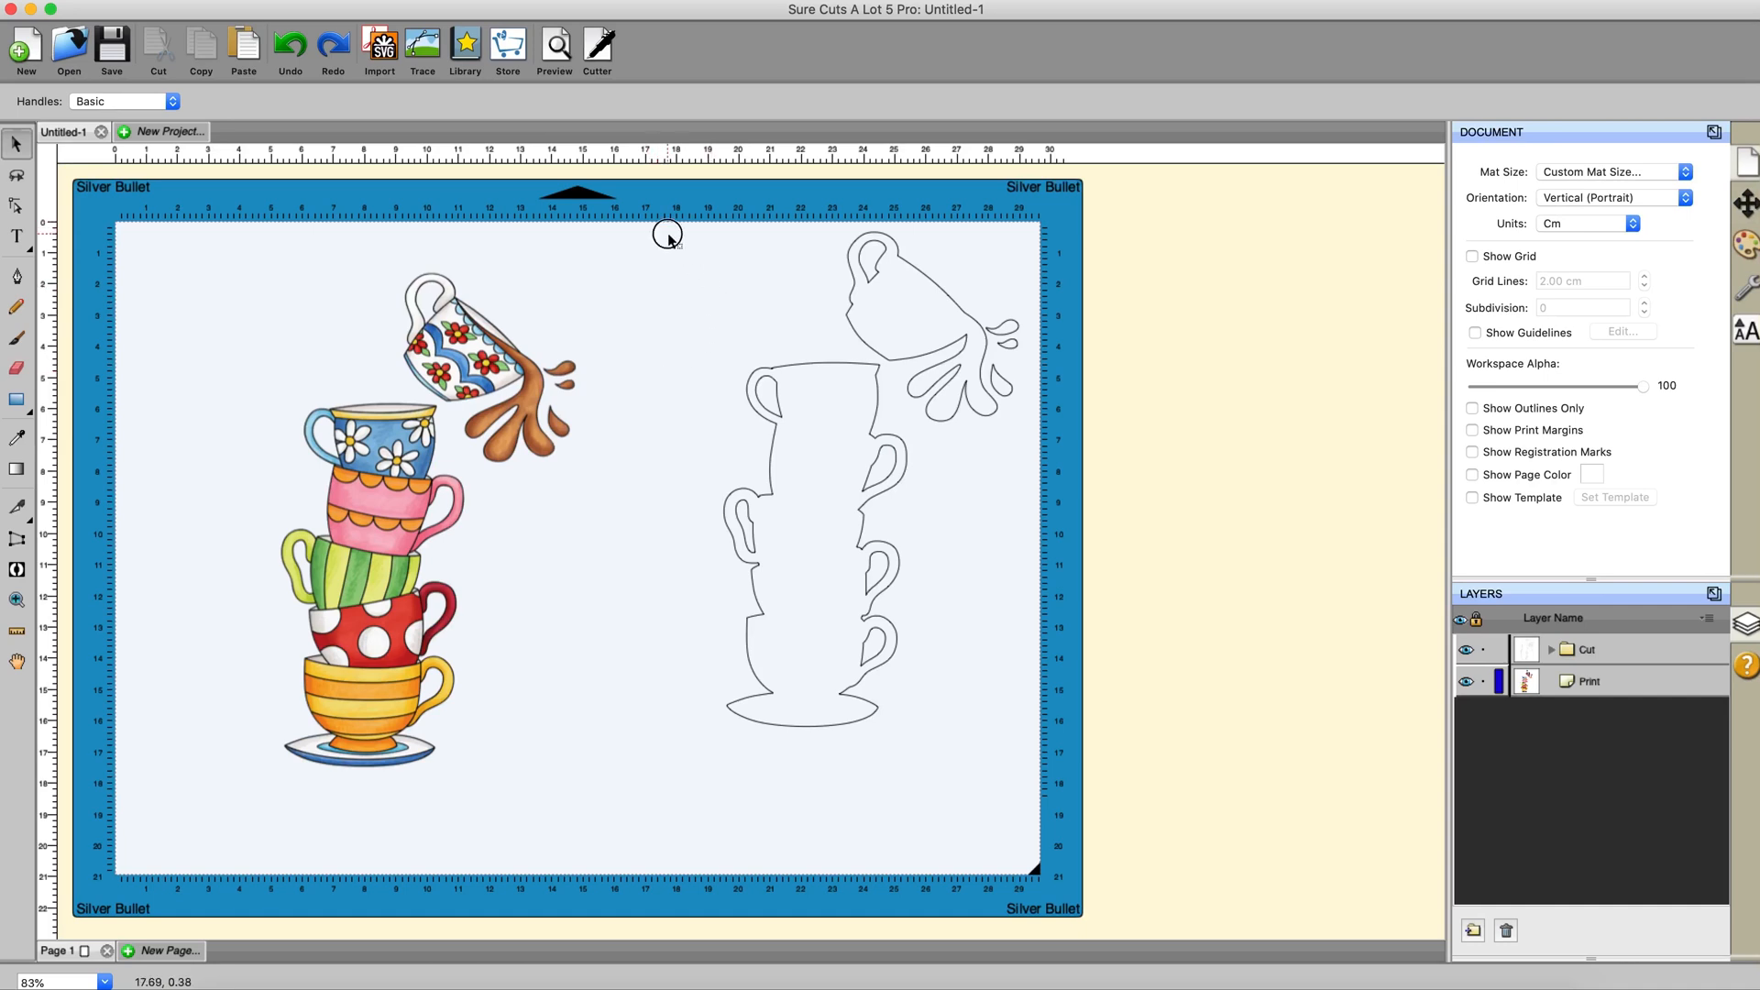
# Check the cut line types of the teacup outlines and the print image, and turn on the document's registration marks.
pyautogui.click(1745, 289)
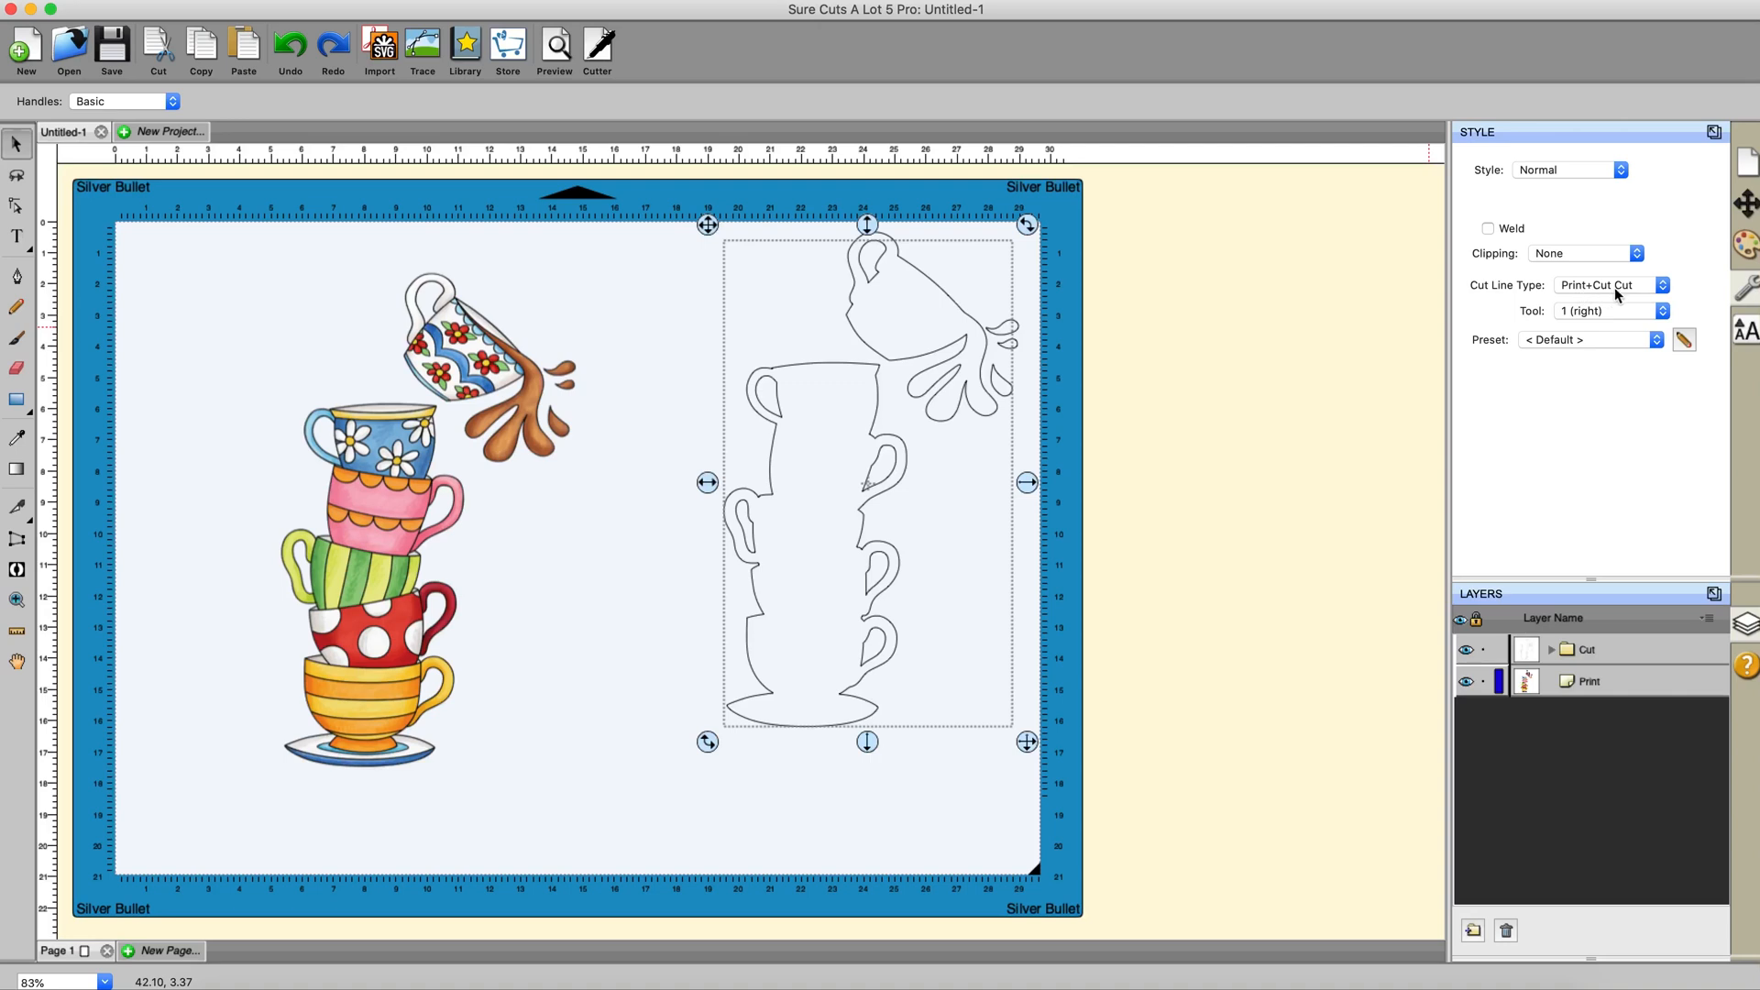
pyautogui.click(461, 478)
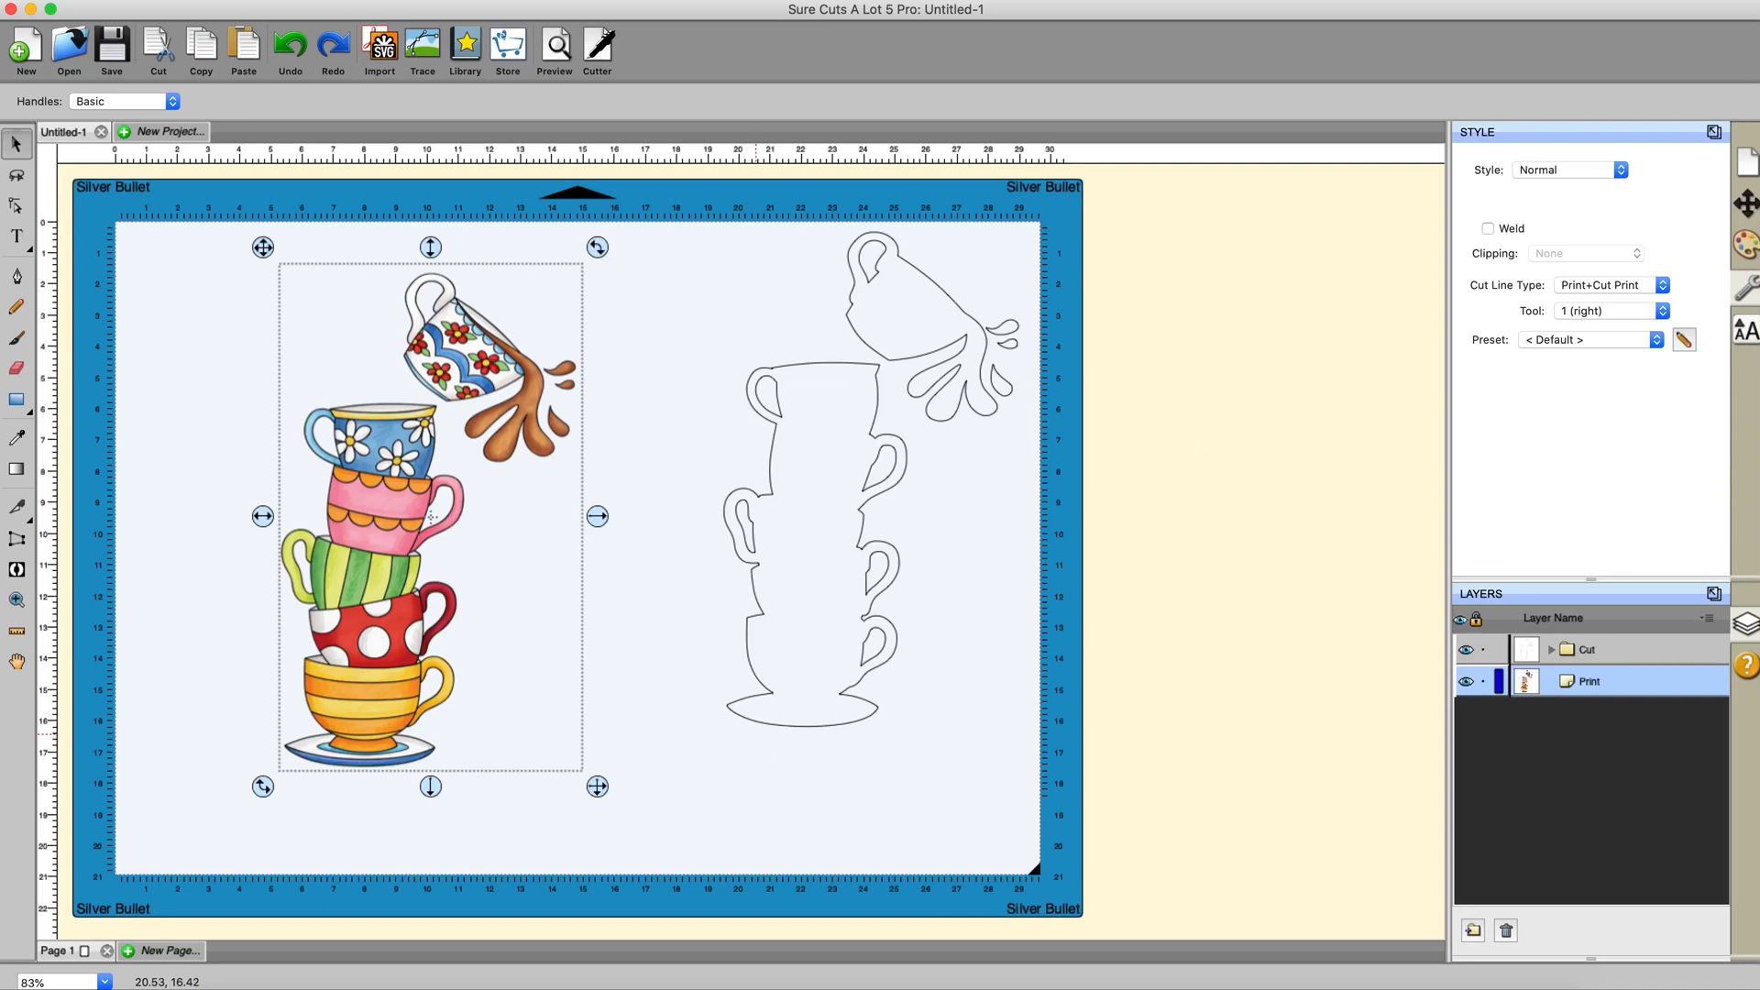
pyautogui.click(1753, 165)
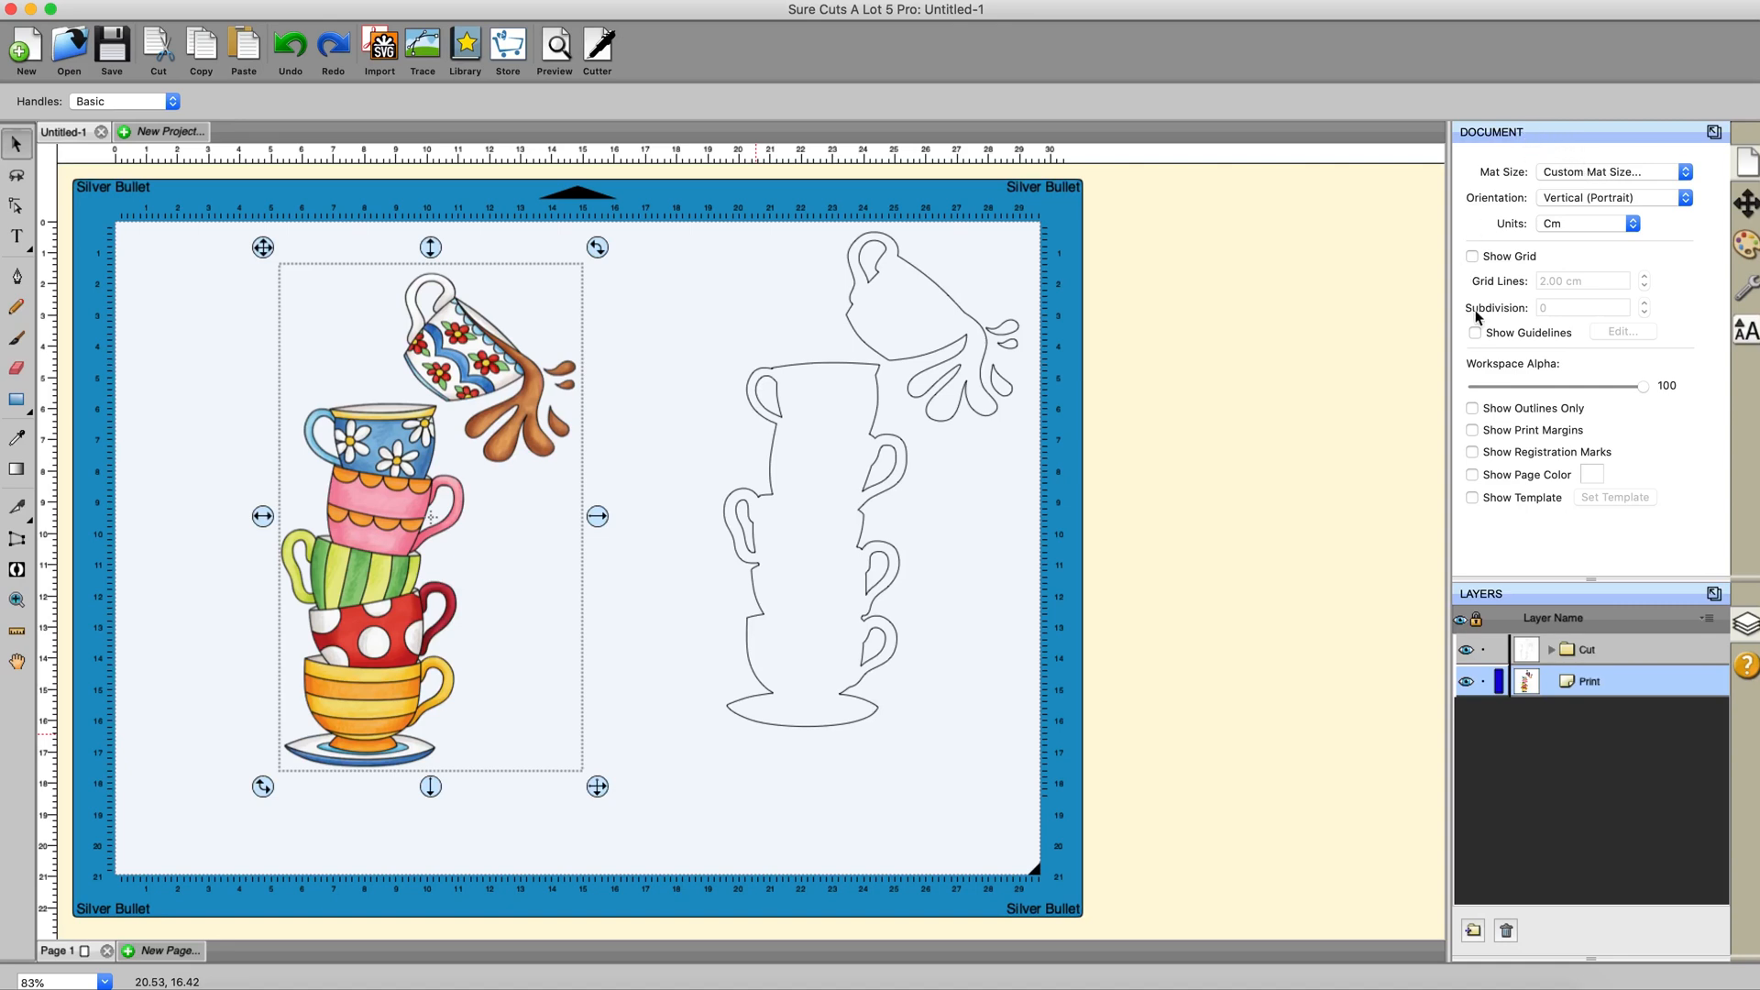
pyautogui.click(1473, 453)
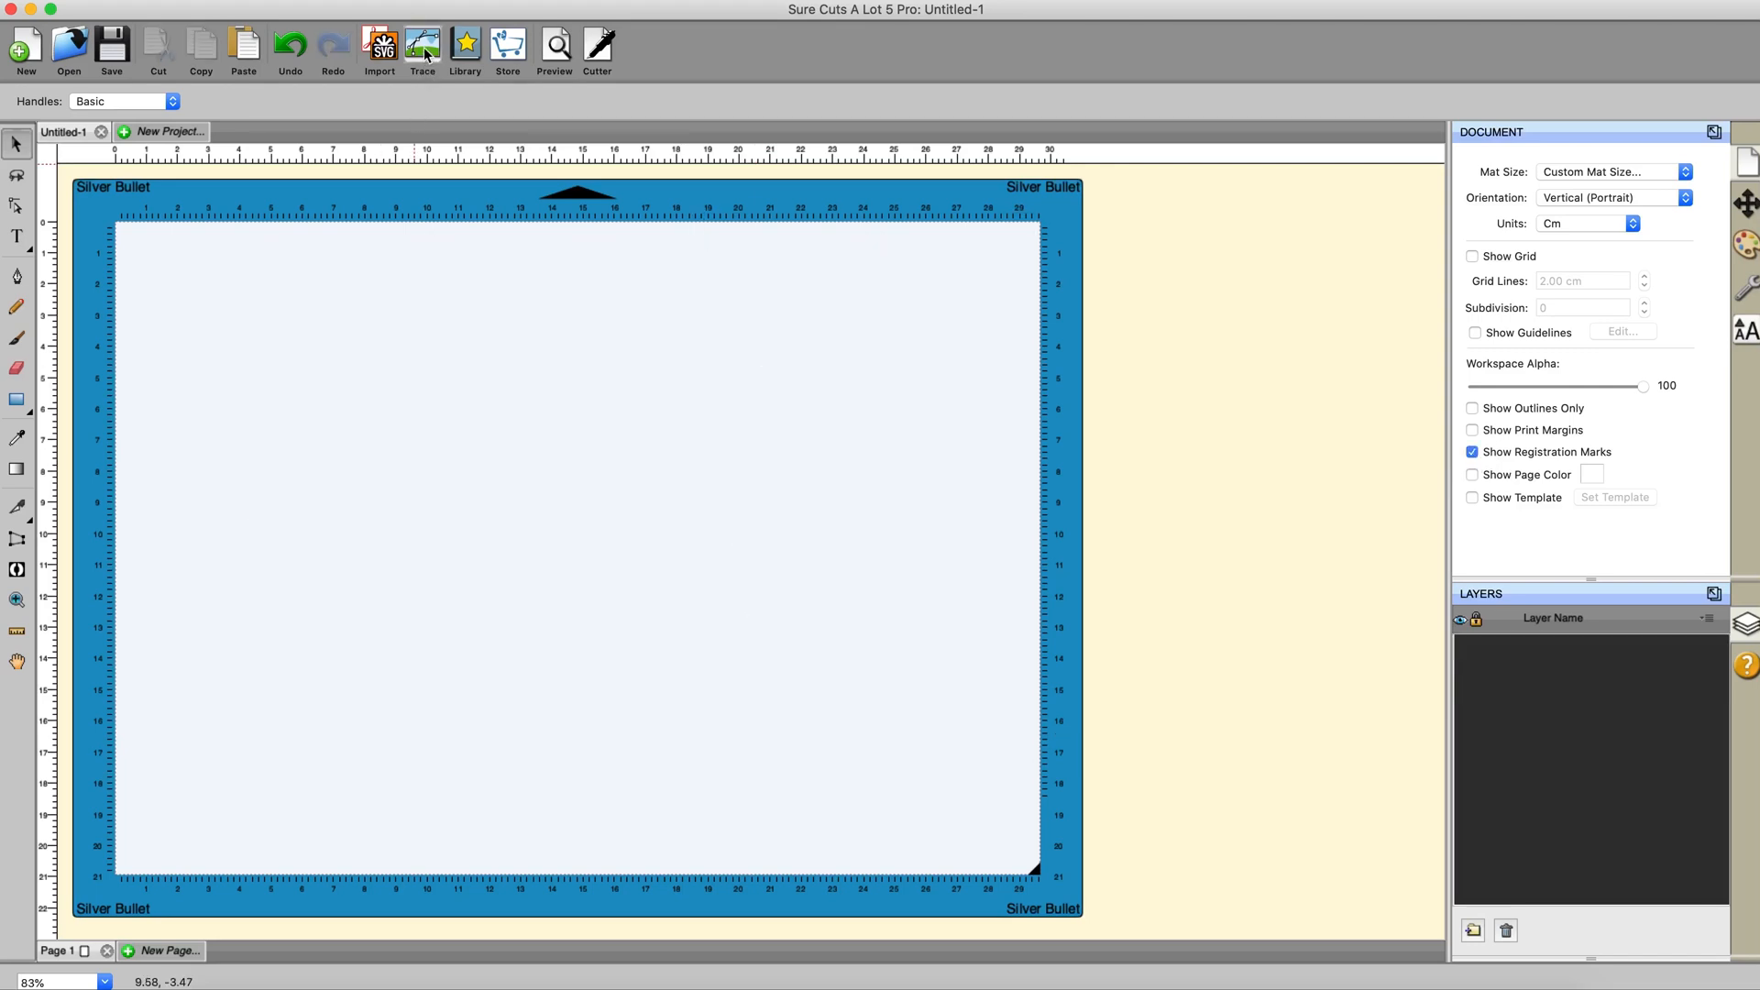
# Load dog-47957_1280.png from the Downloads folder into Trace Image on the empty mat.
pyautogui.click(424, 53)
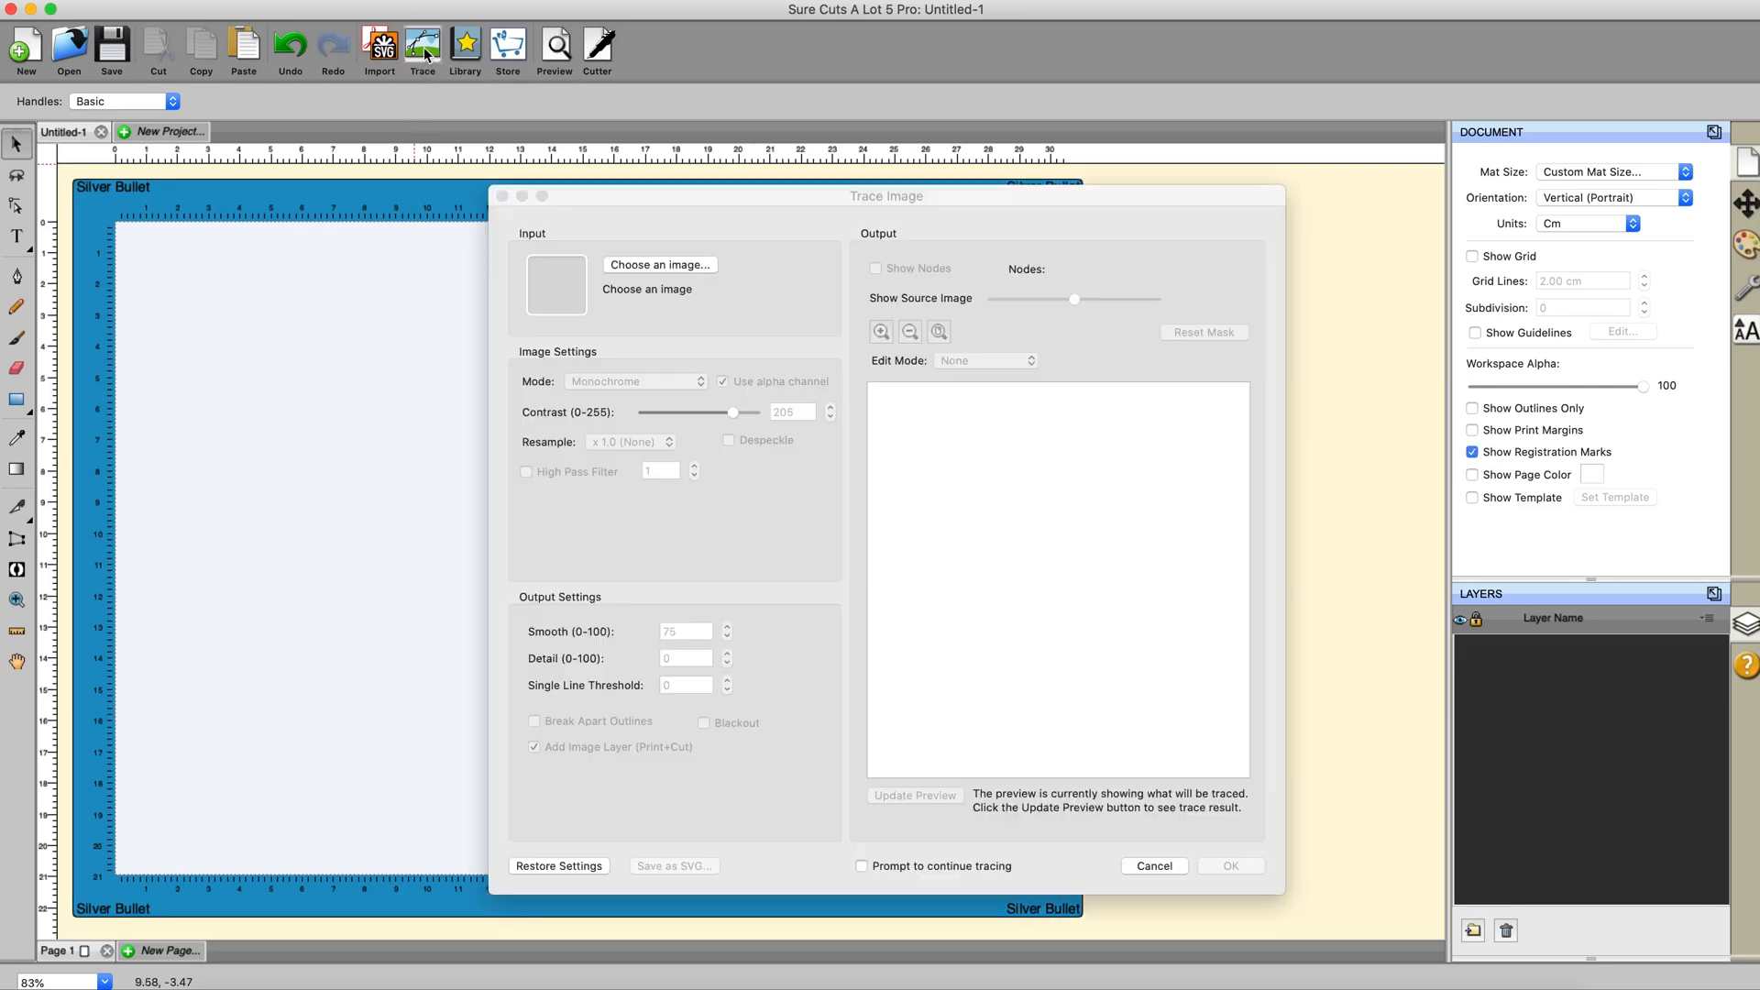
pyautogui.click(644, 265)
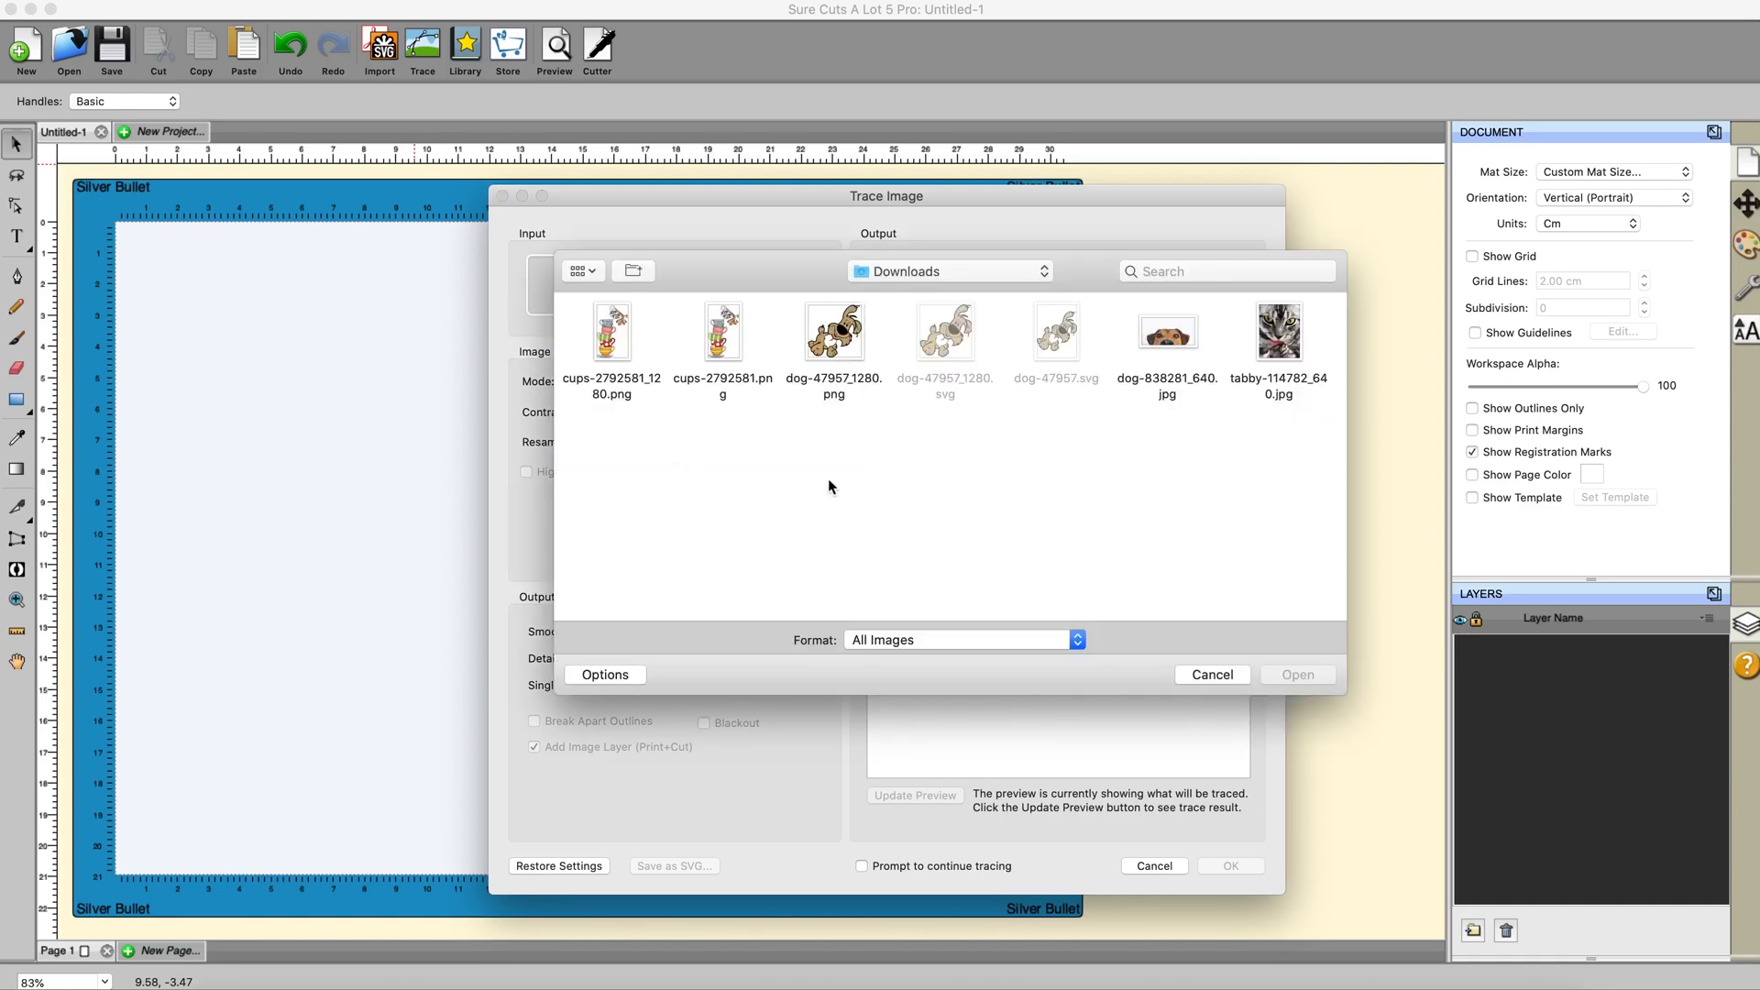
pyautogui.click(839, 332)
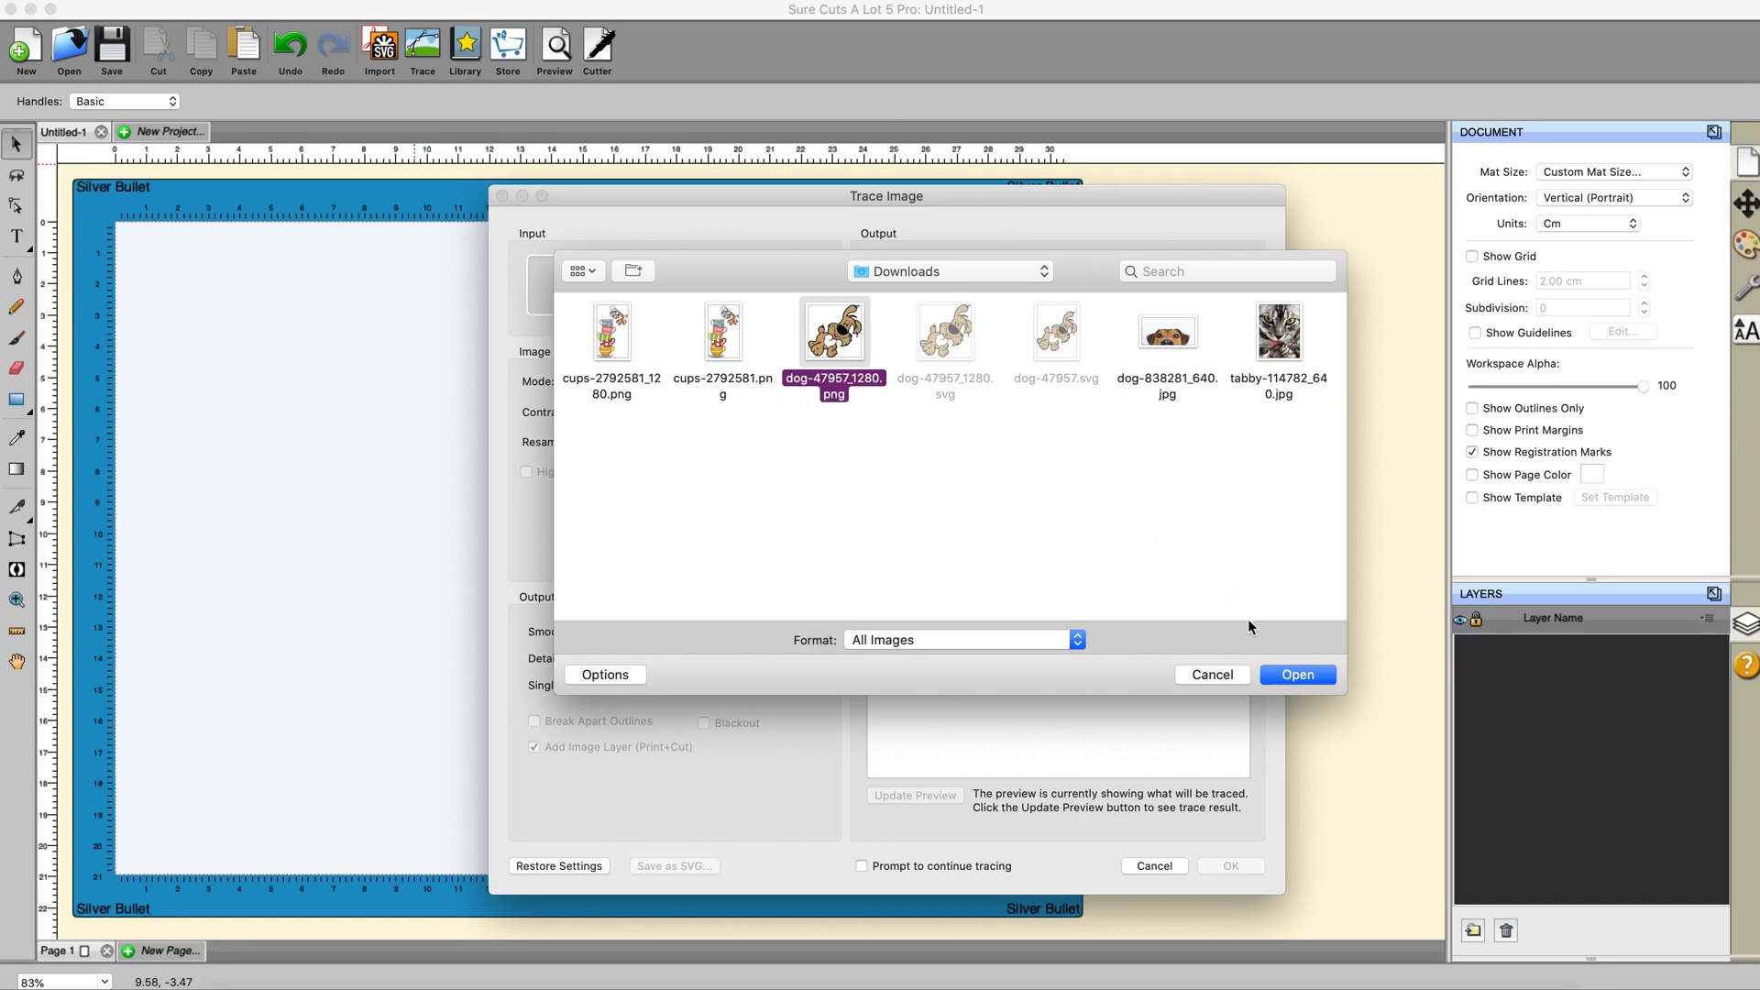
pyautogui.click(1288, 678)
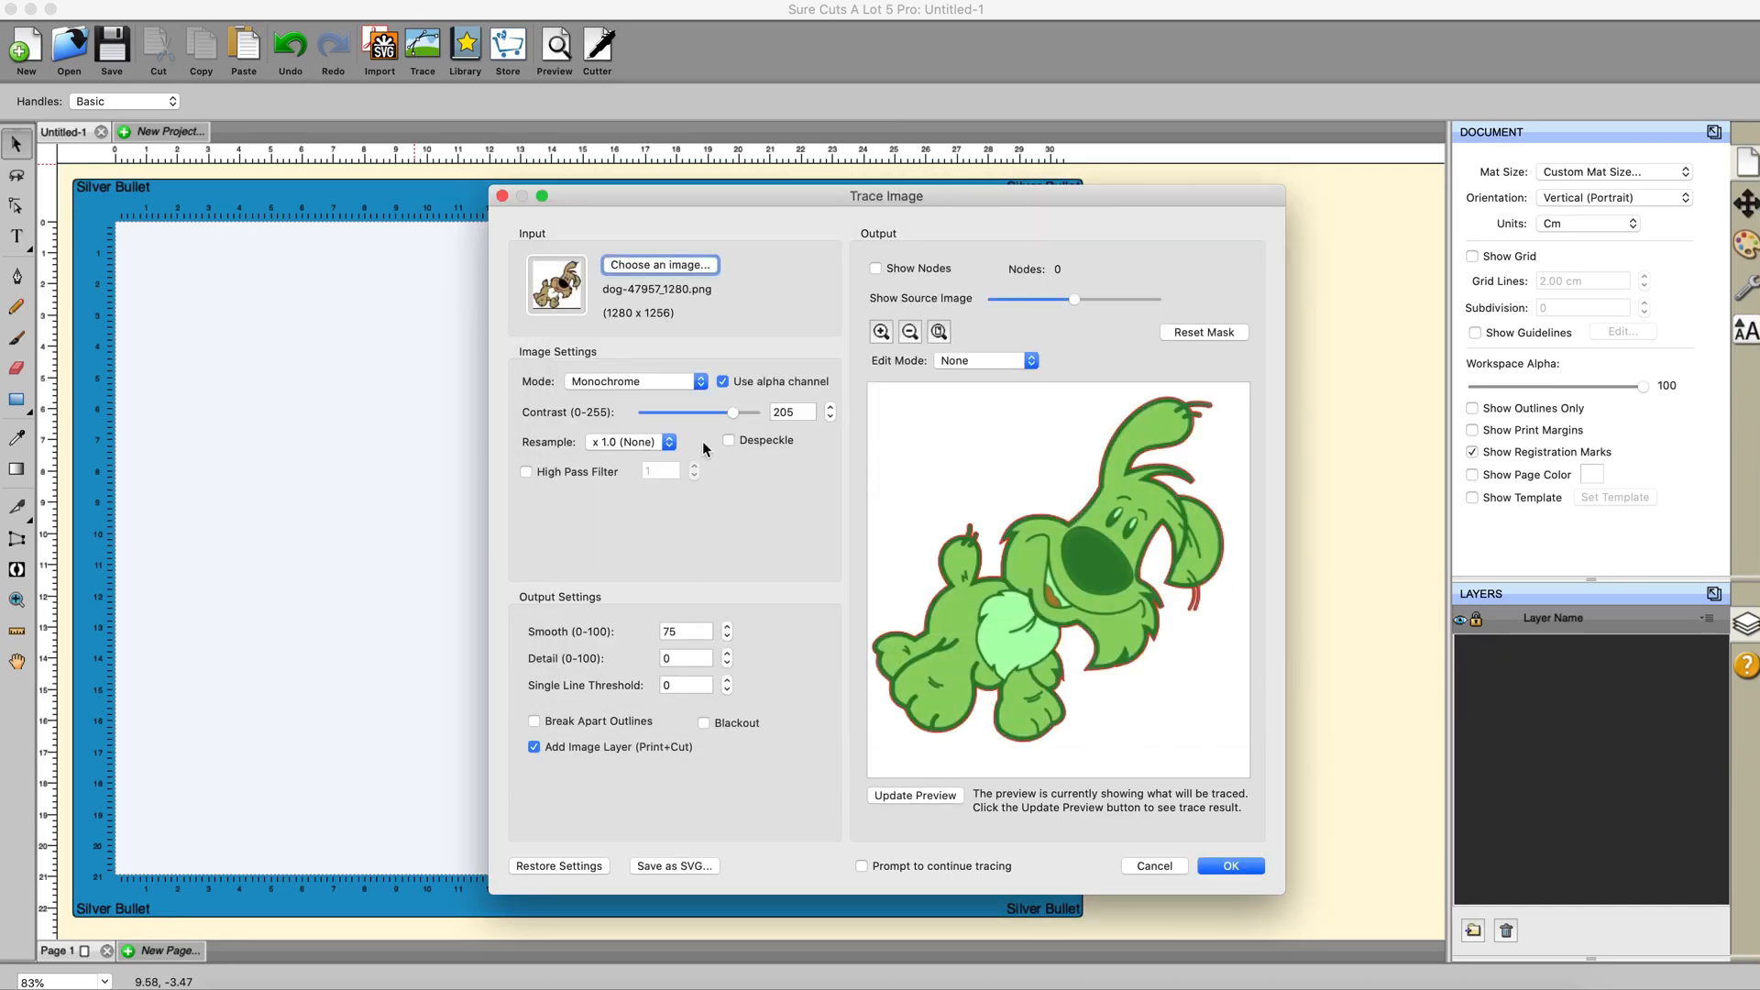
# Turn off the alpha channel, preview the dog trace in Color Layers mode and hide the source image completely.
pyautogui.click(723, 382)
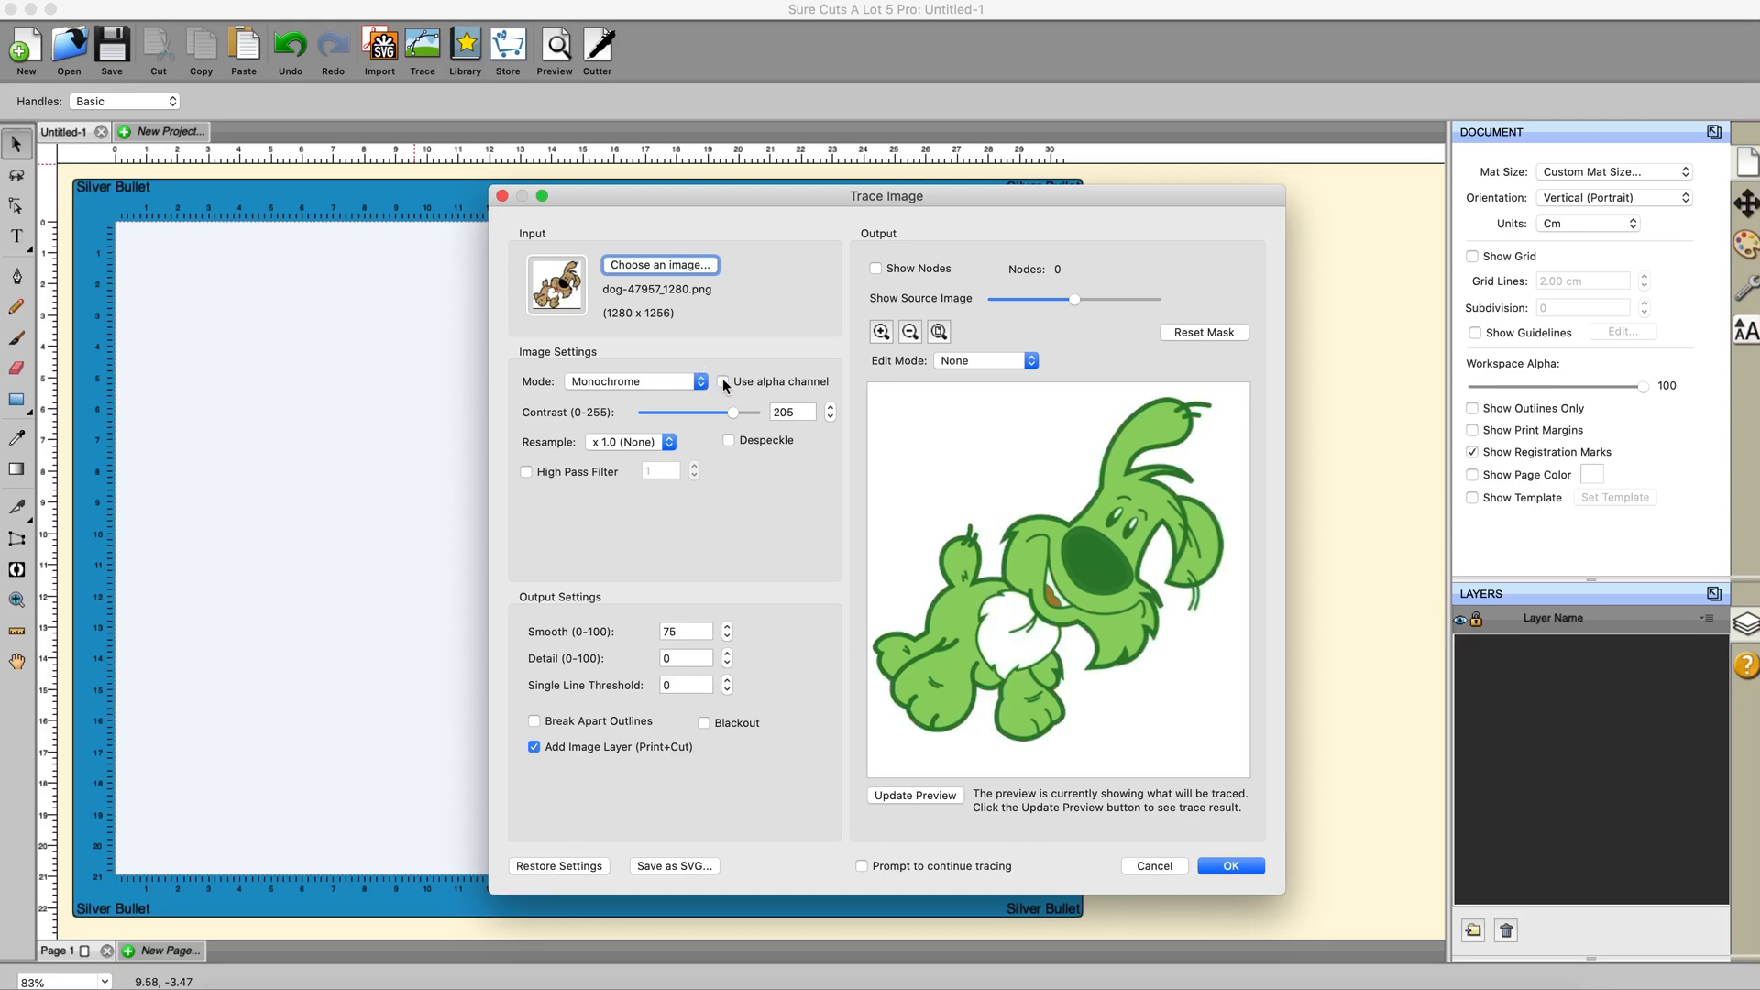
pyautogui.click(701, 389)
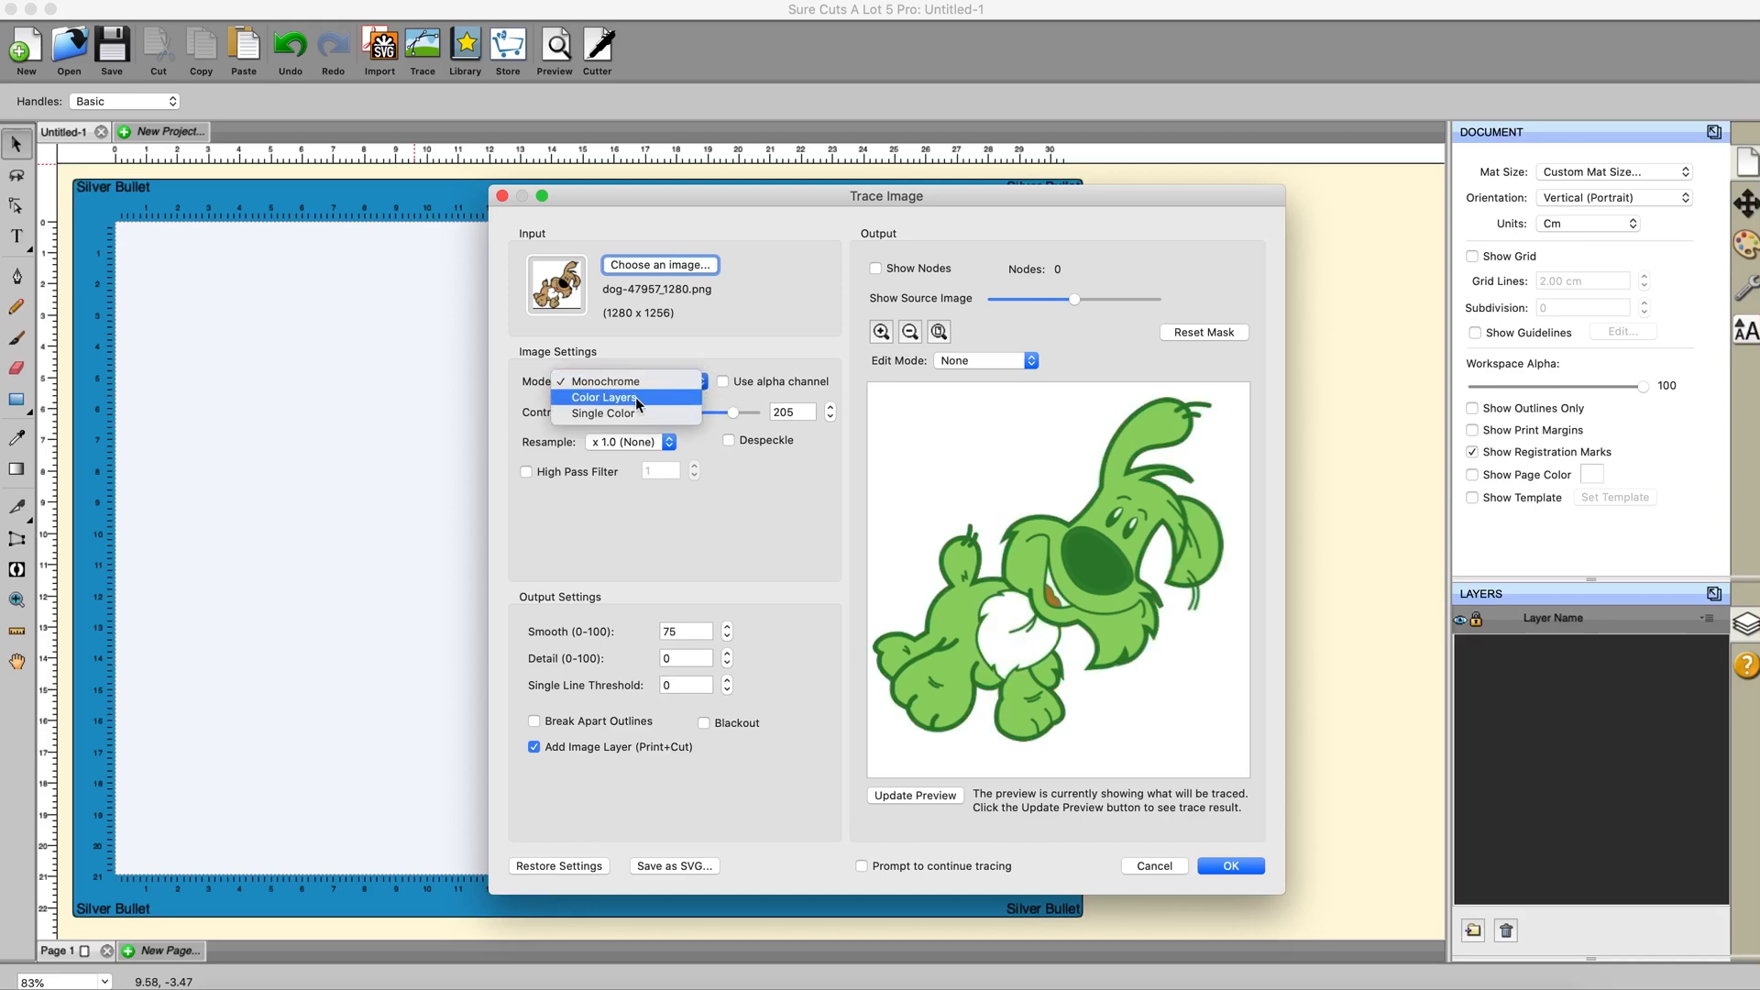
pyautogui.click(637, 398)
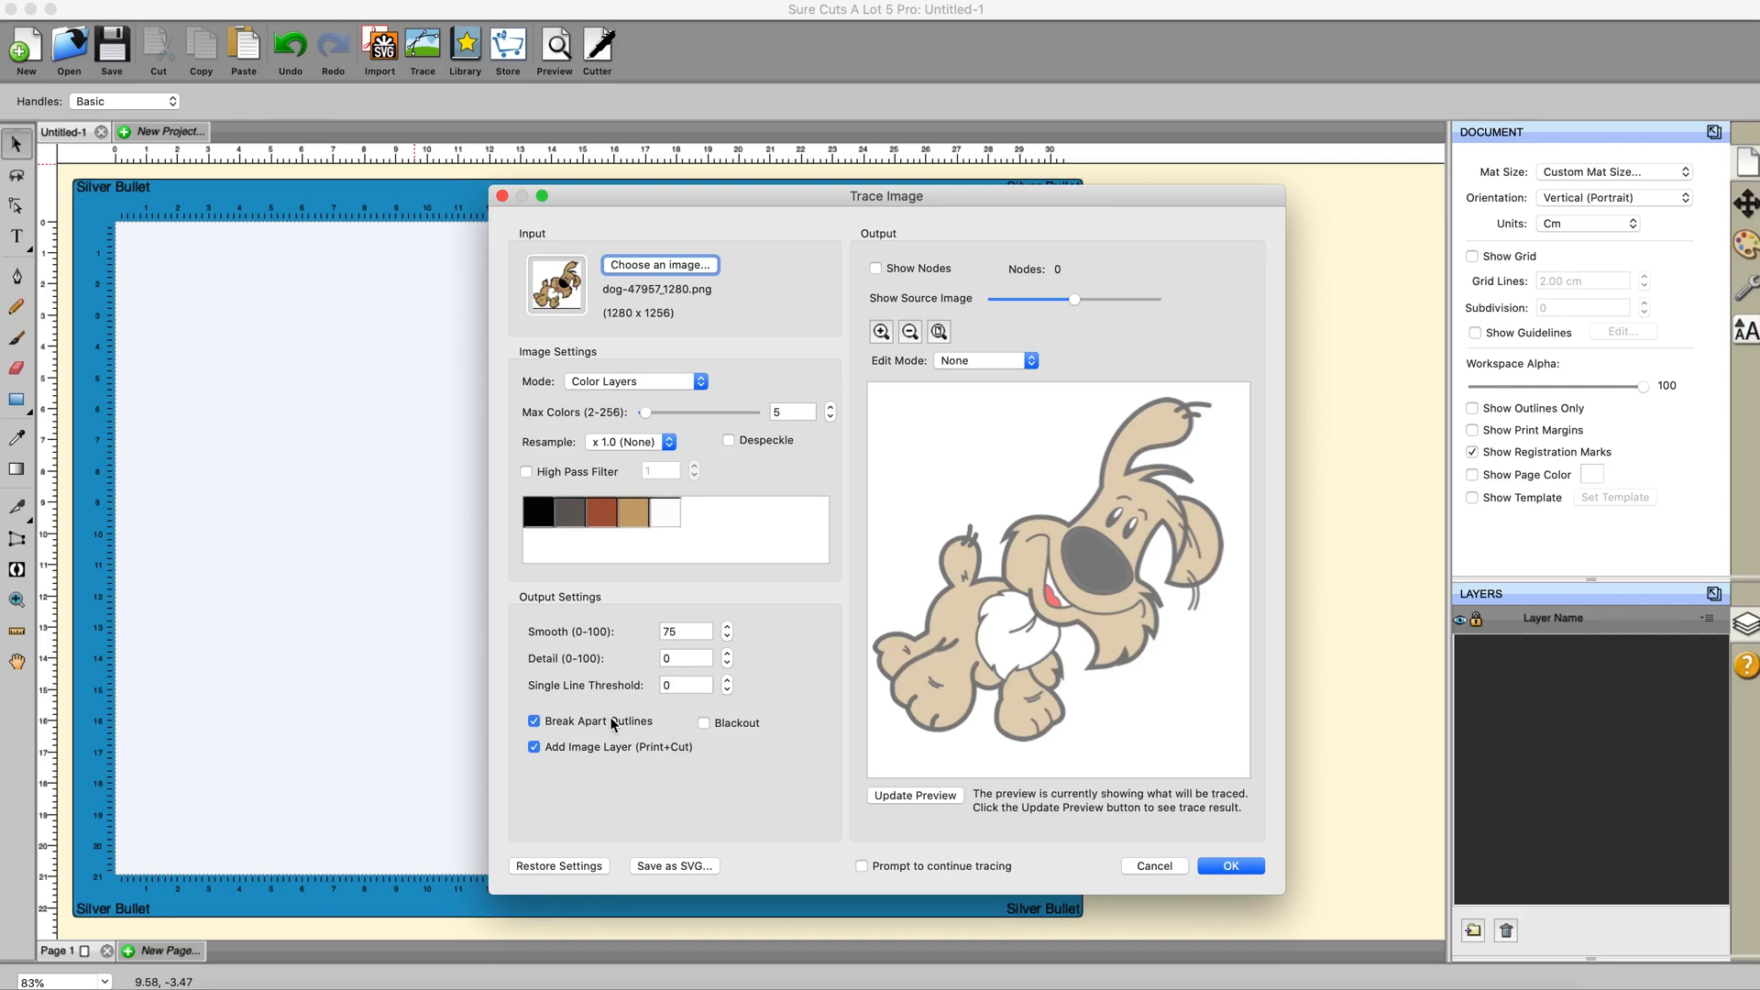
pyautogui.click(911, 796)
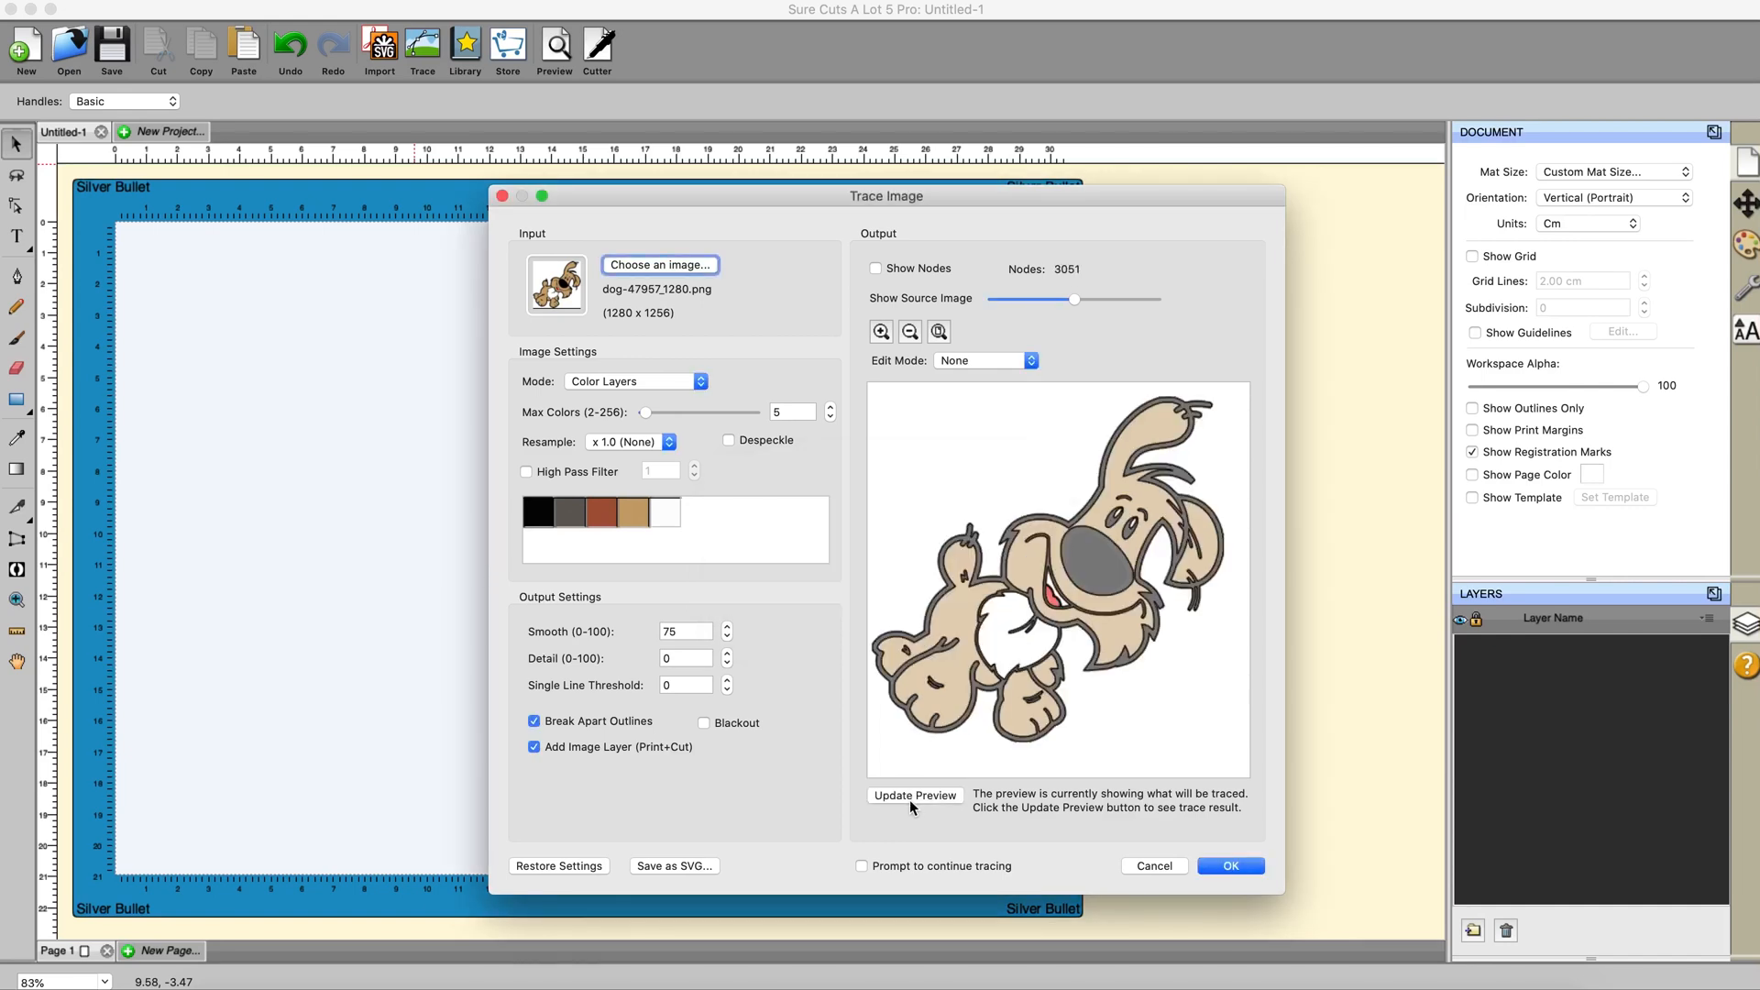
pyautogui.moveTo(1074, 303); pyautogui.dragTo(979, 309)
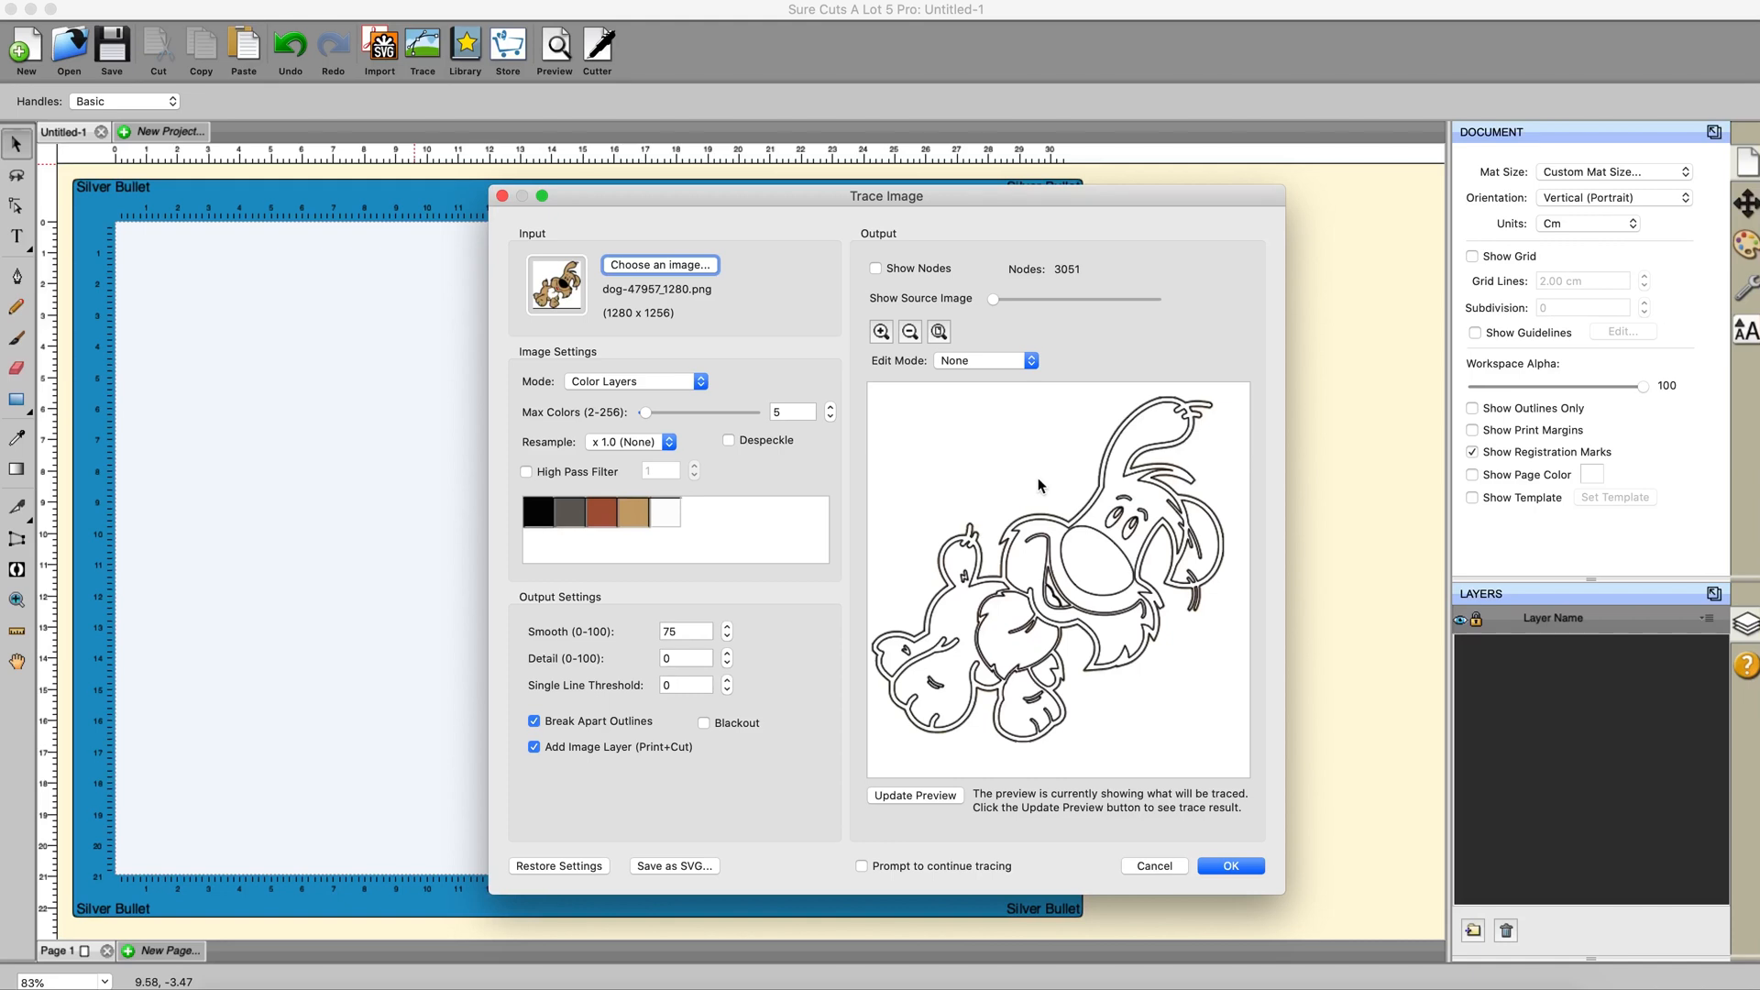
# Replace the trace image with dog-838281_640.jpg, show the source image at about half strength and update the preview.
pyautogui.click(663, 264)
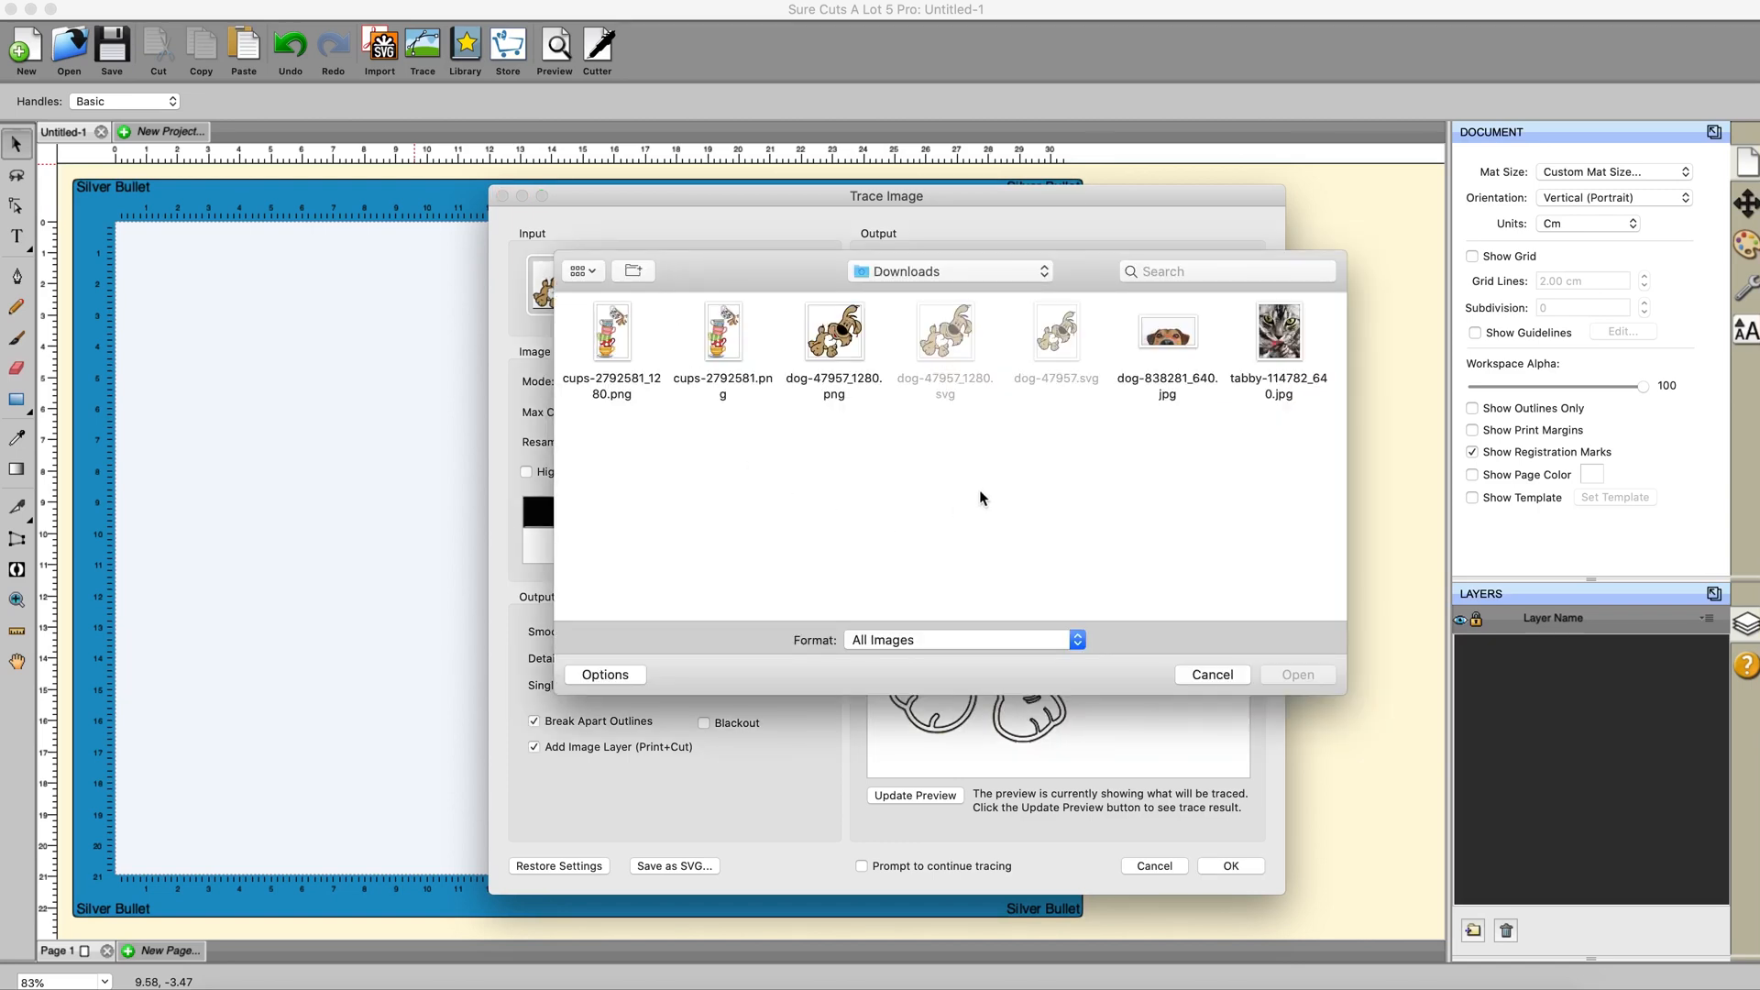
pyautogui.click(1173, 342)
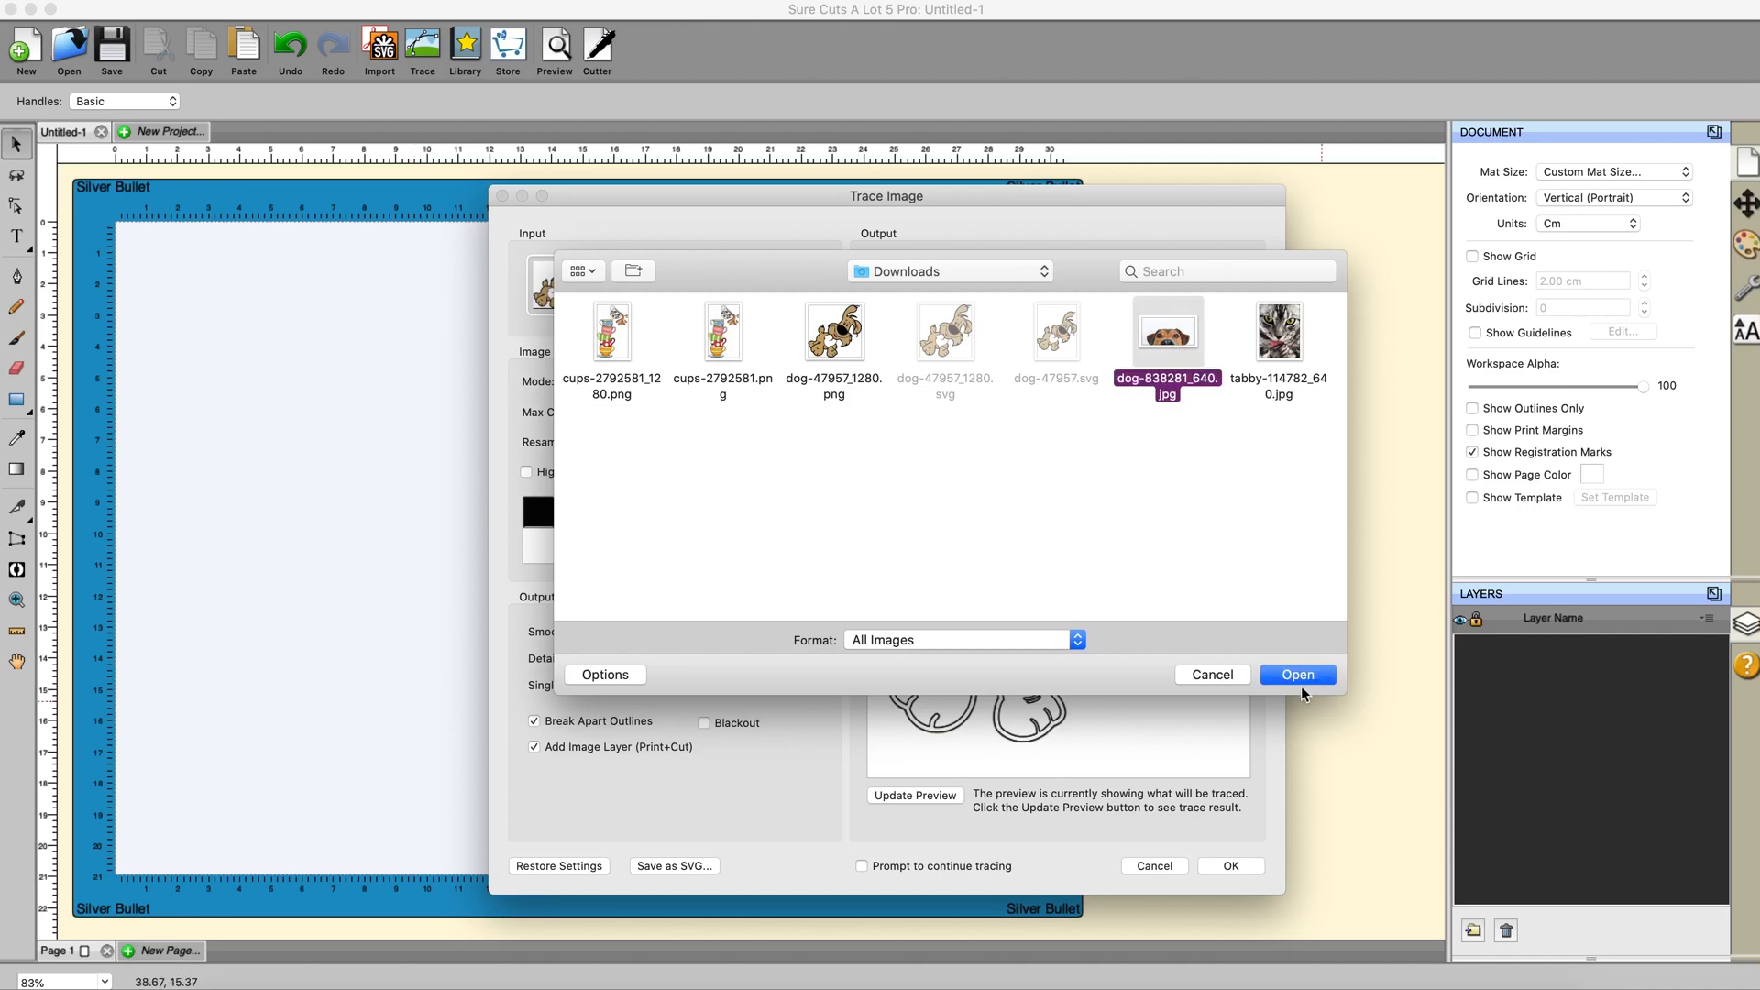
pyautogui.click(1298, 676)
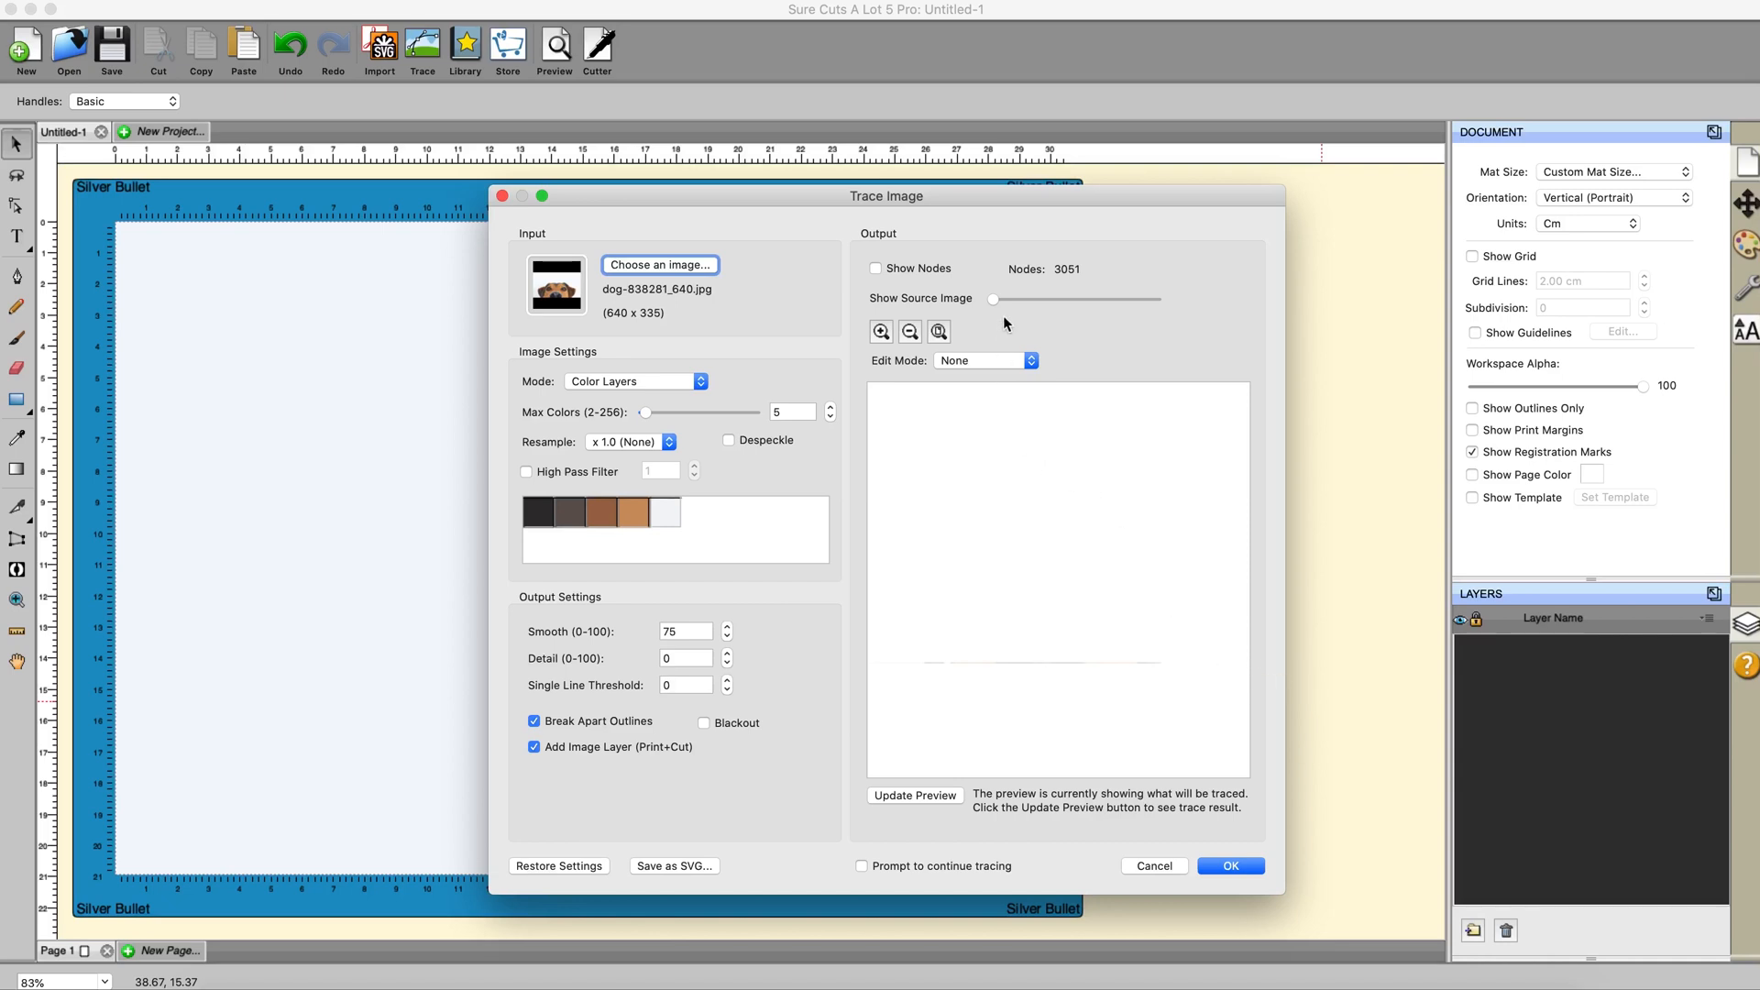
pyautogui.moveTo(993, 299); pyautogui.dragTo(1074, 302)
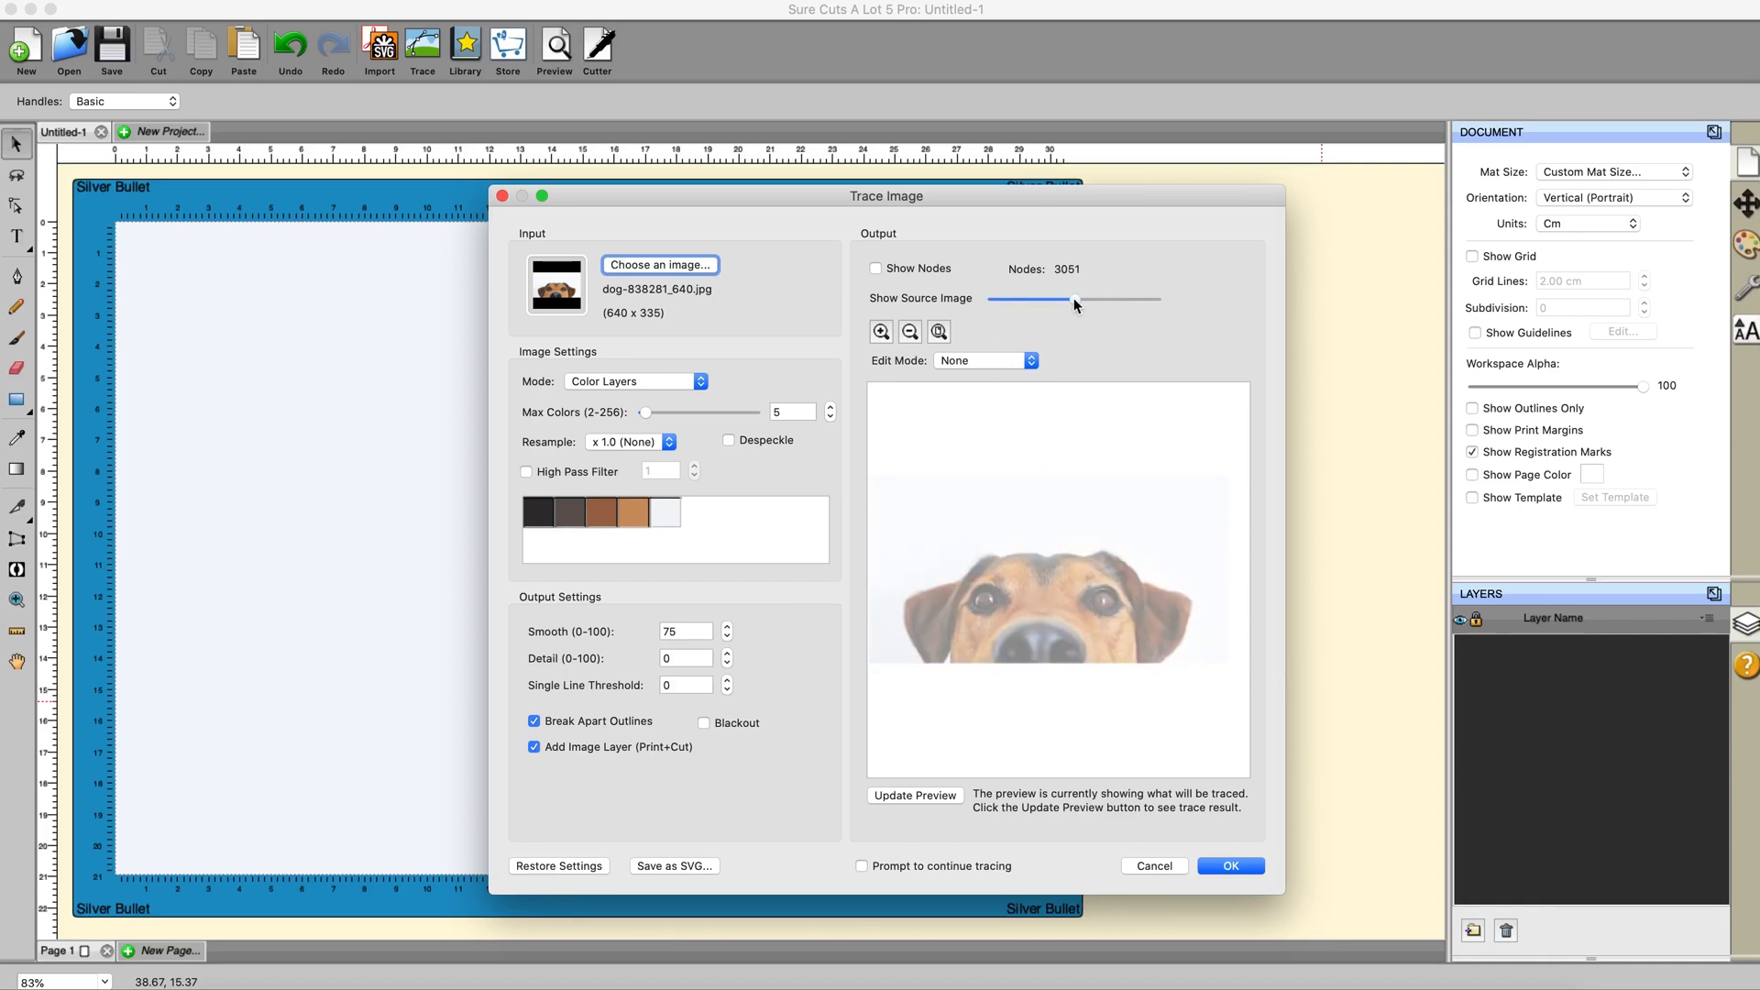
pyautogui.click(941, 796)
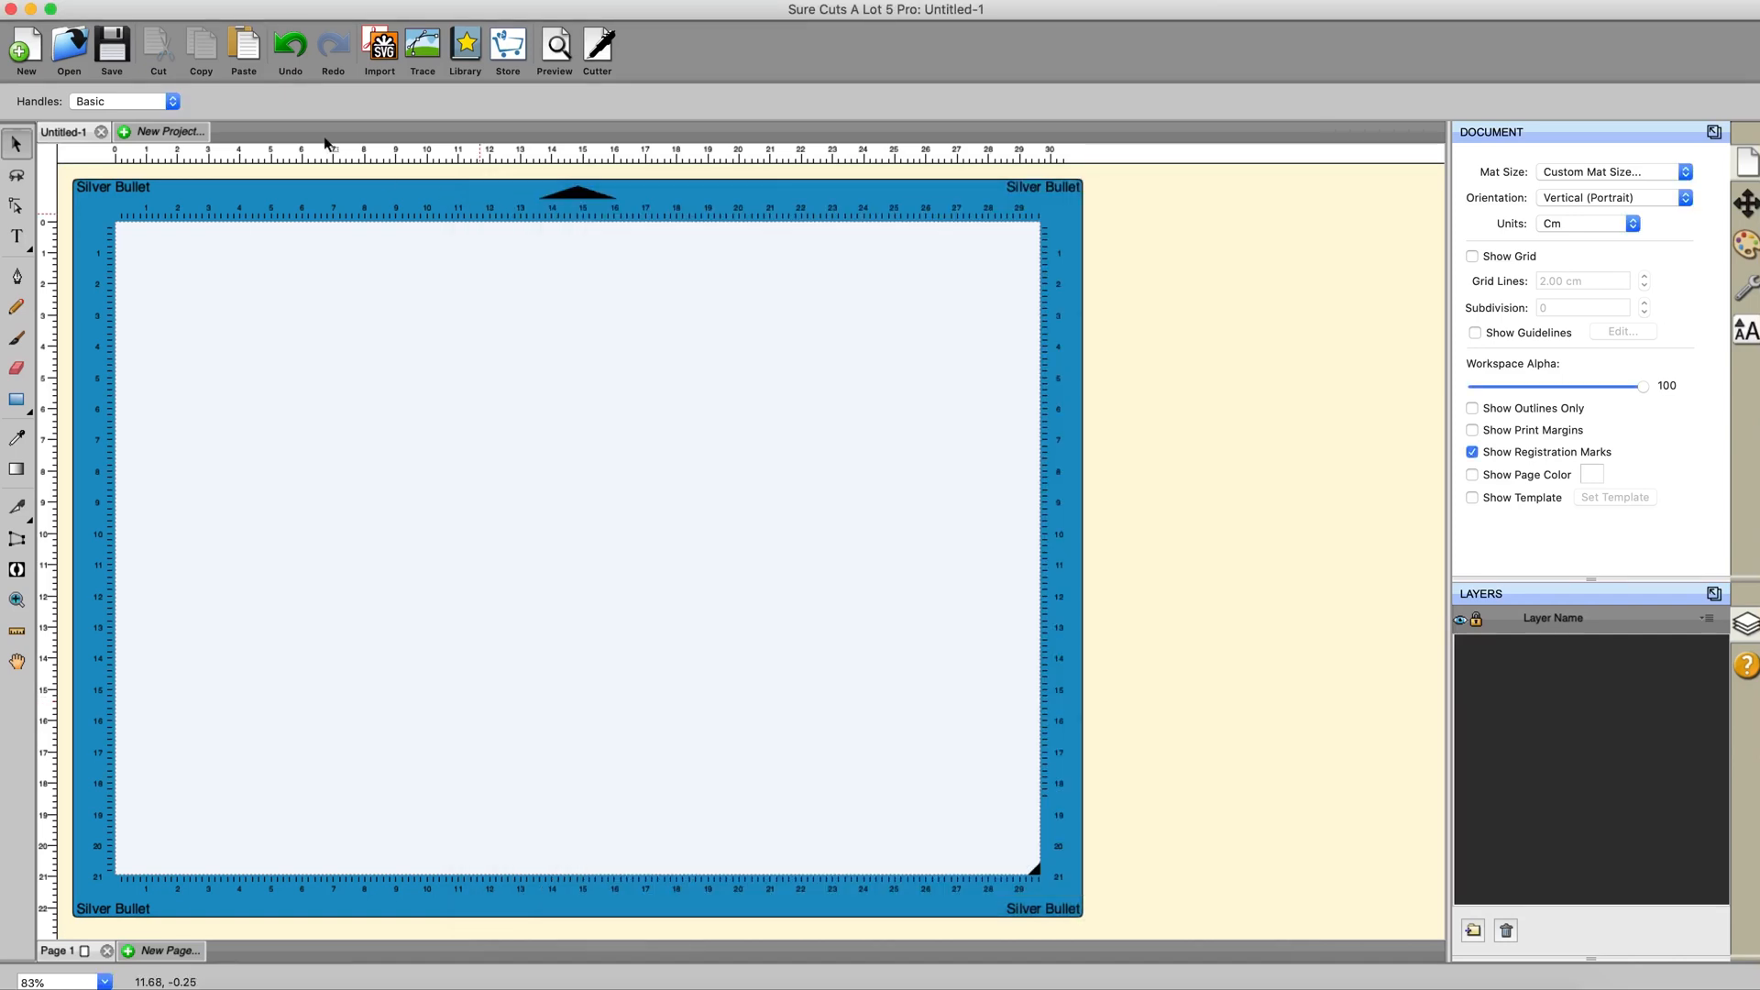
# Import dog-47957_1280.png from the Downloads folder directly onto the mat.
pyautogui.click(380, 46)
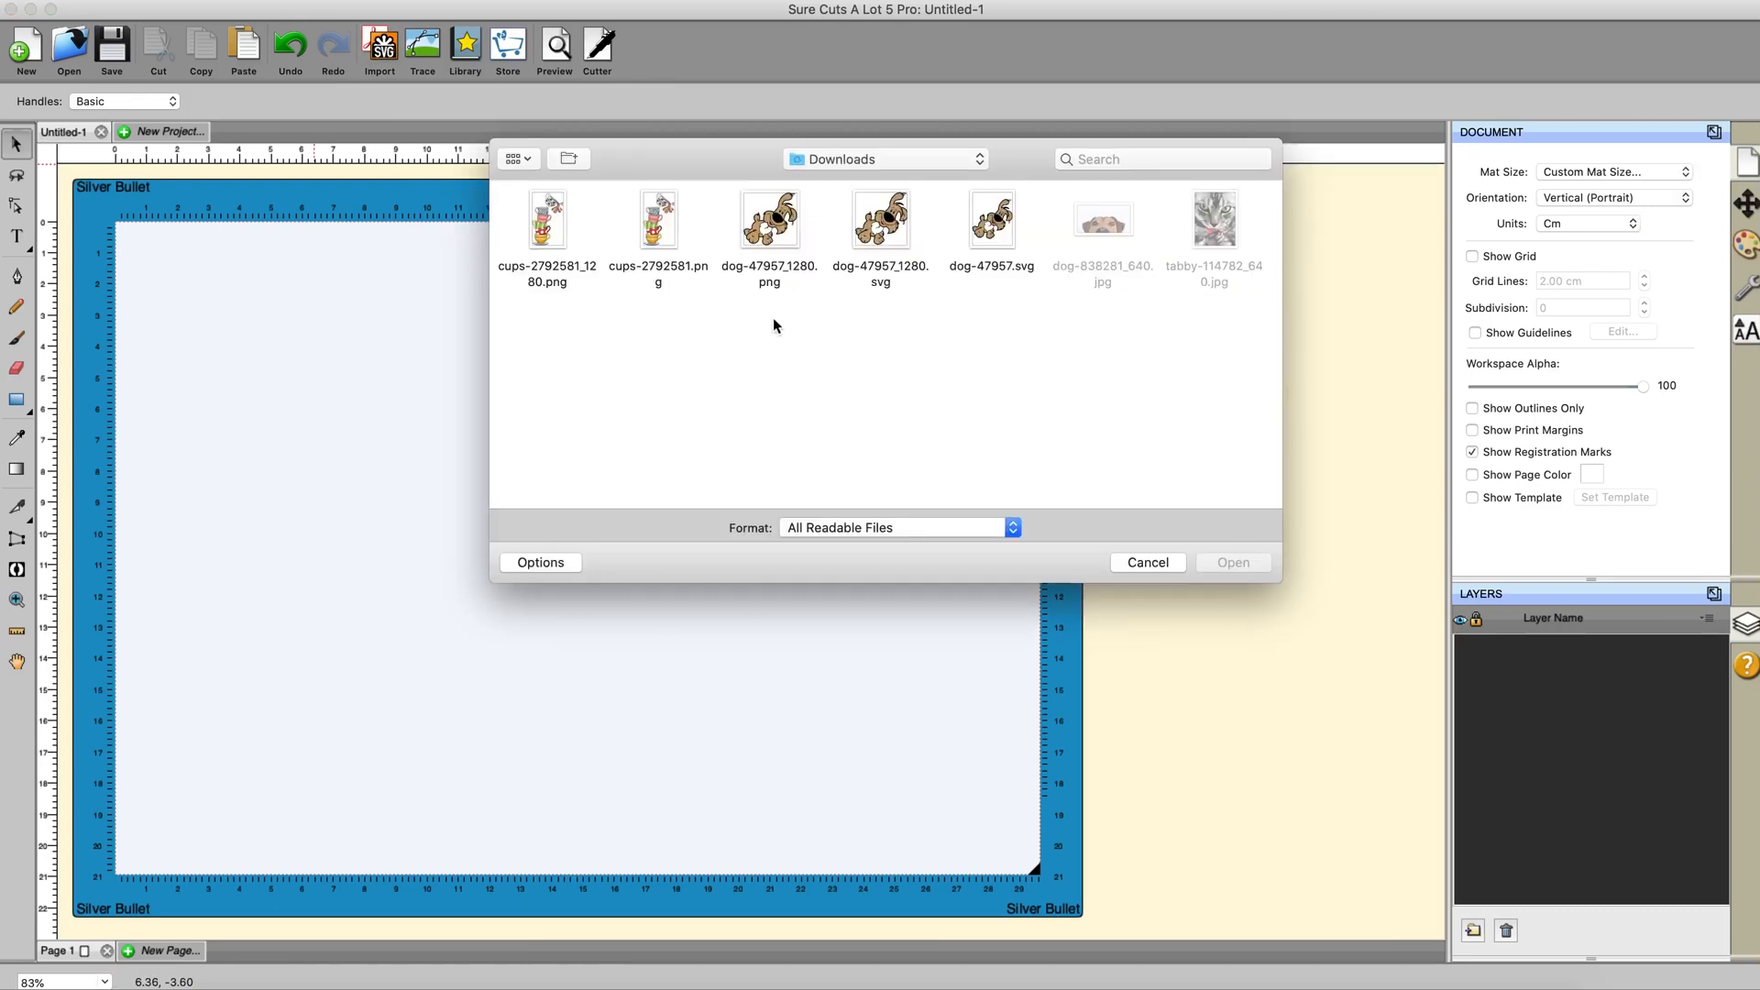
pyautogui.click(772, 231)
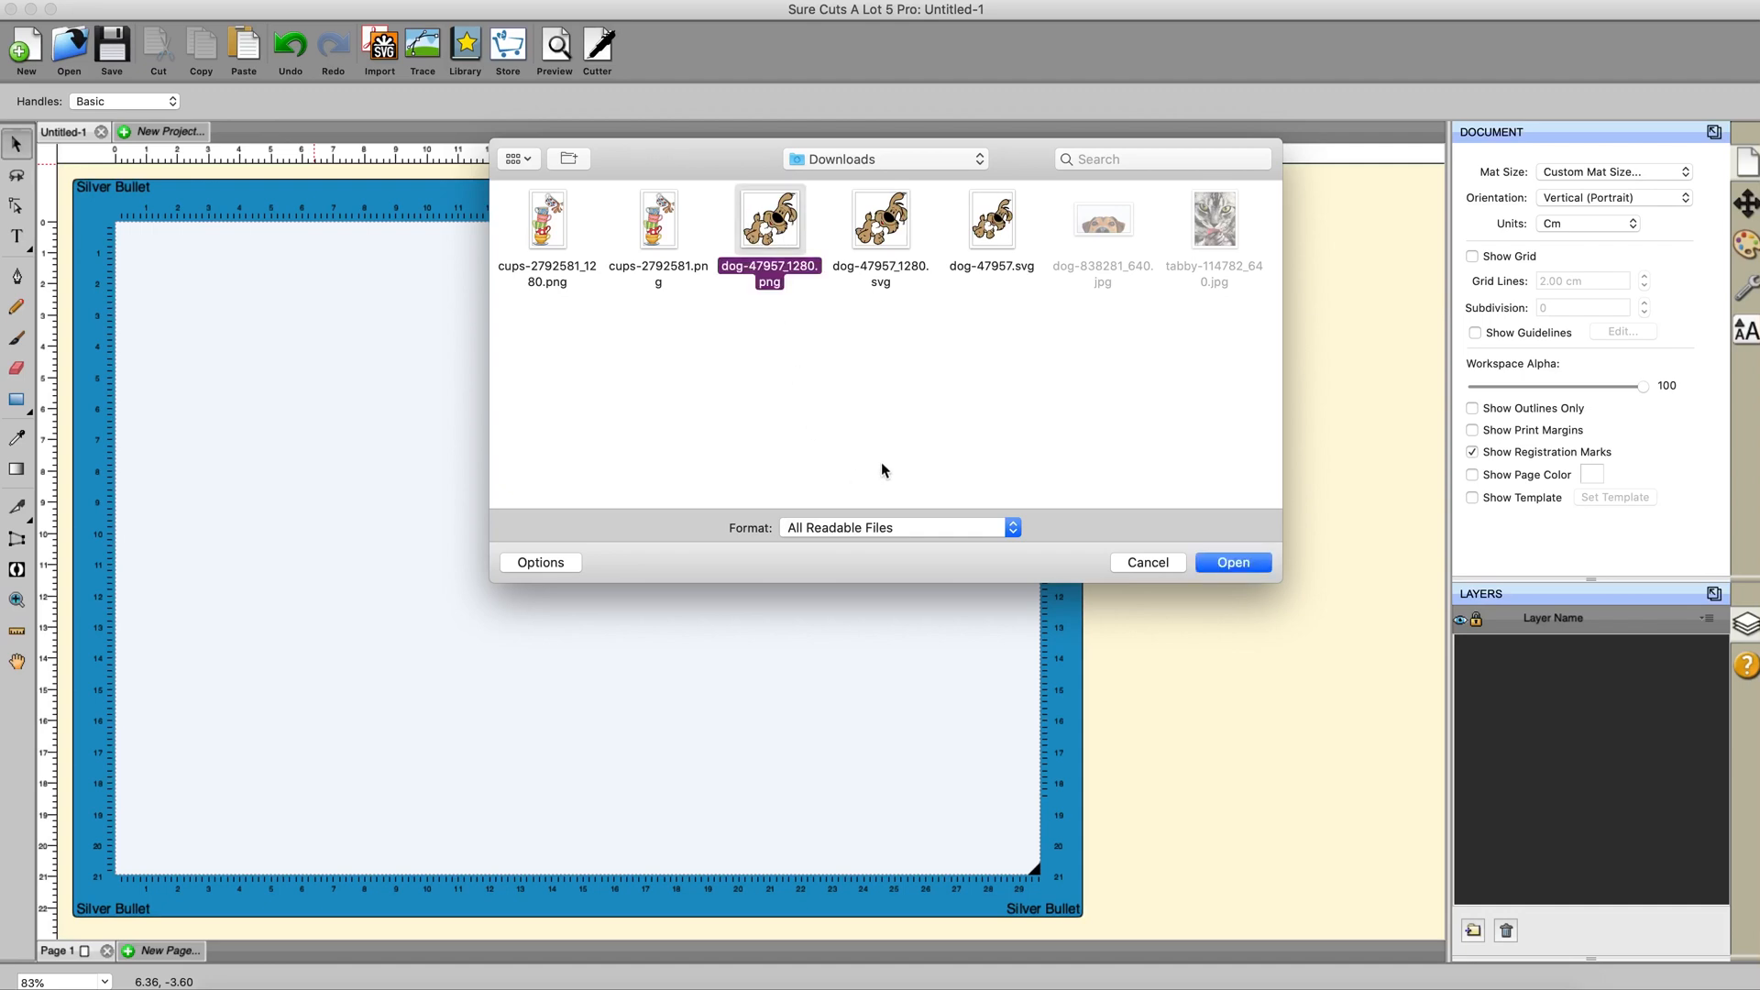
pyautogui.doubleClick(772, 235)
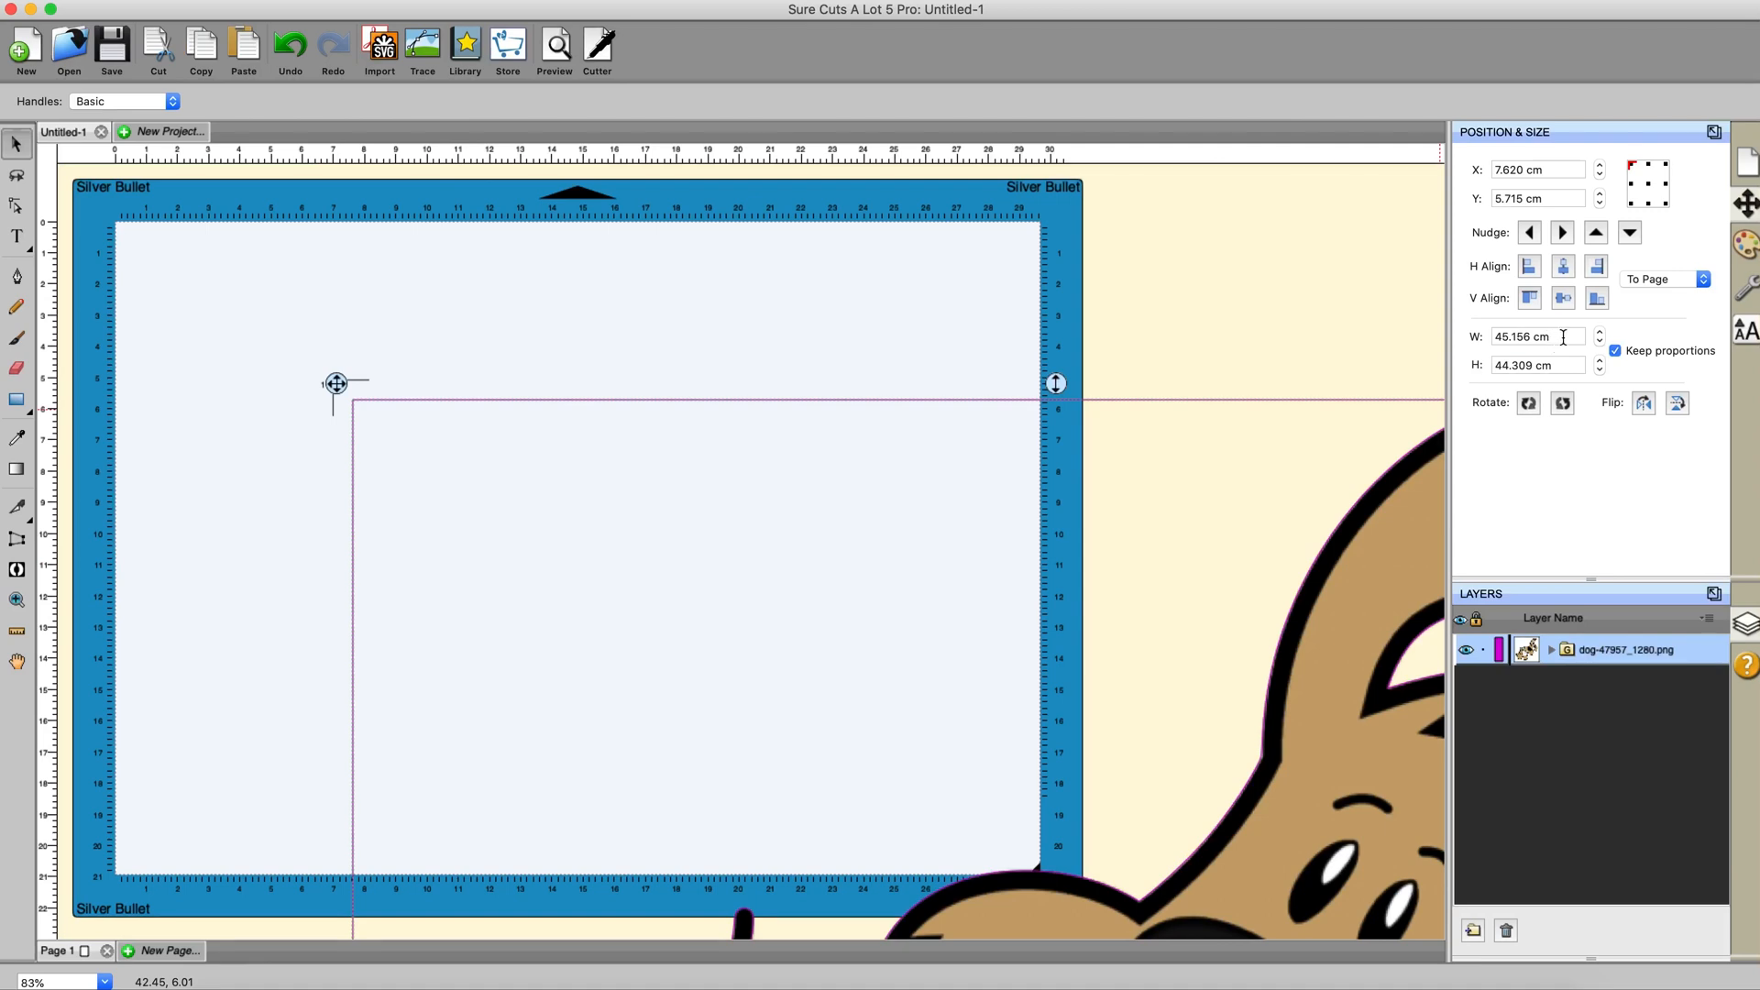
# Set the imported dog's width to 12 cm with proportions kept and preview its cut lines.
pyautogui.moveTo(1562, 338); pyautogui.dragTo(1469, 341)
pyautogui.write('12')
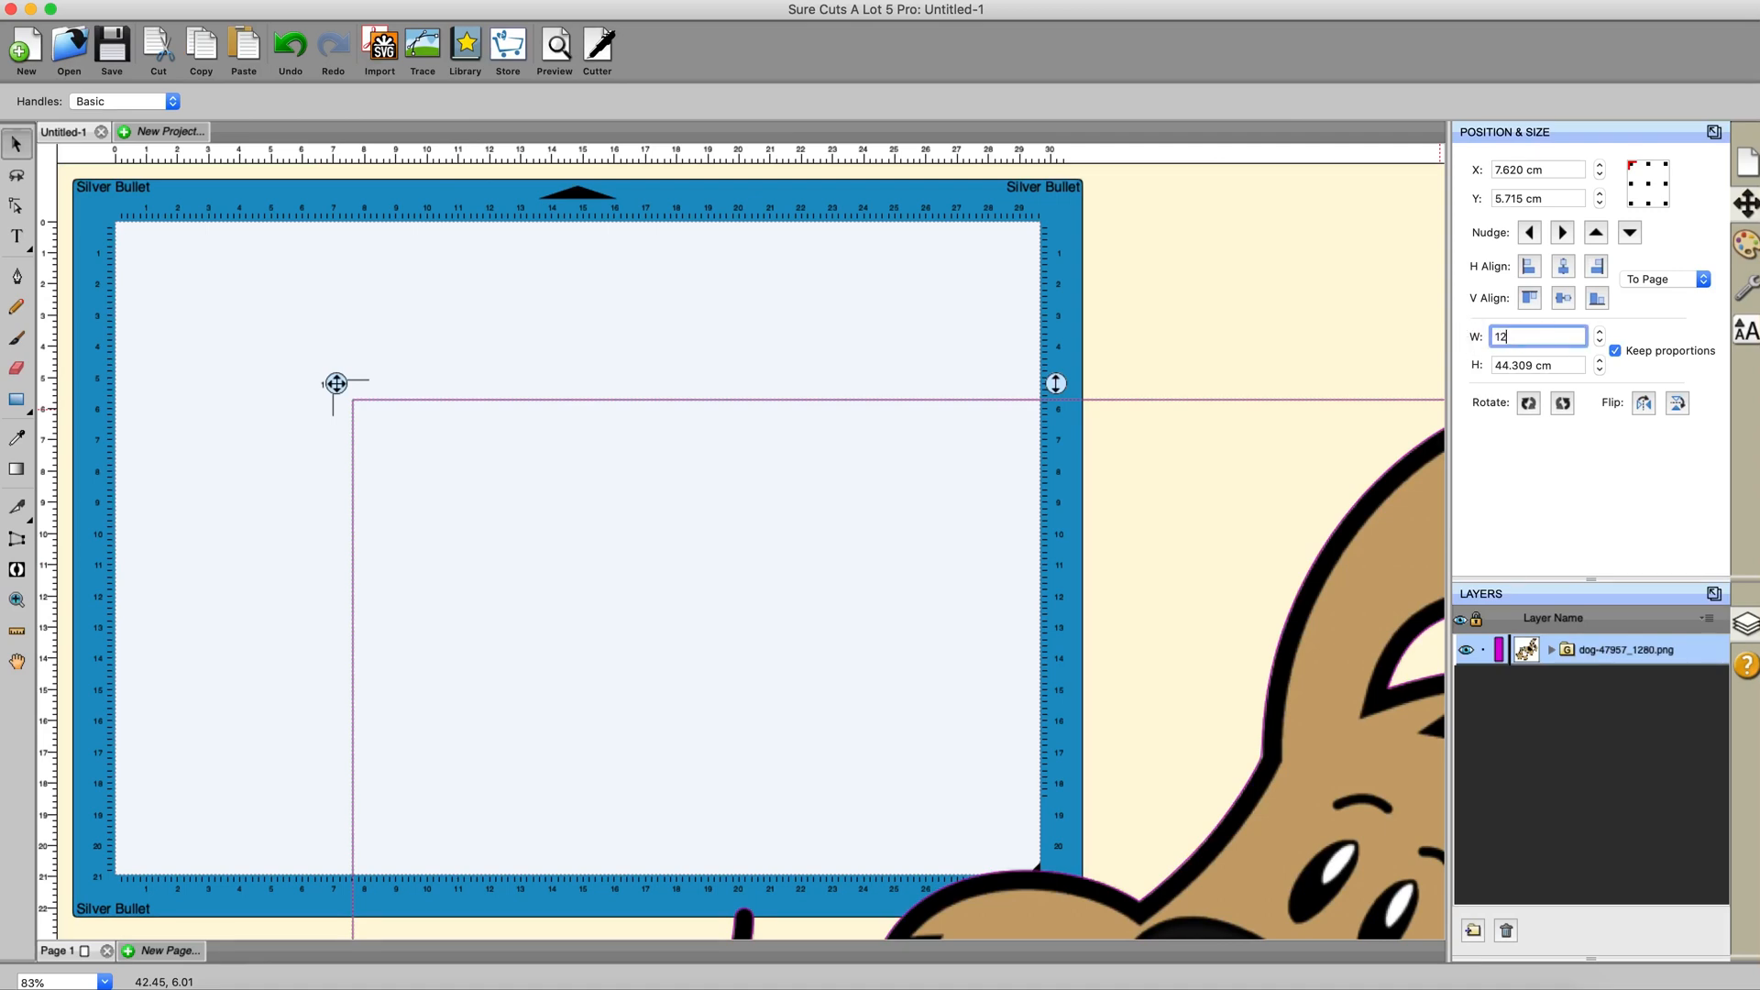
pyautogui.press('Return')
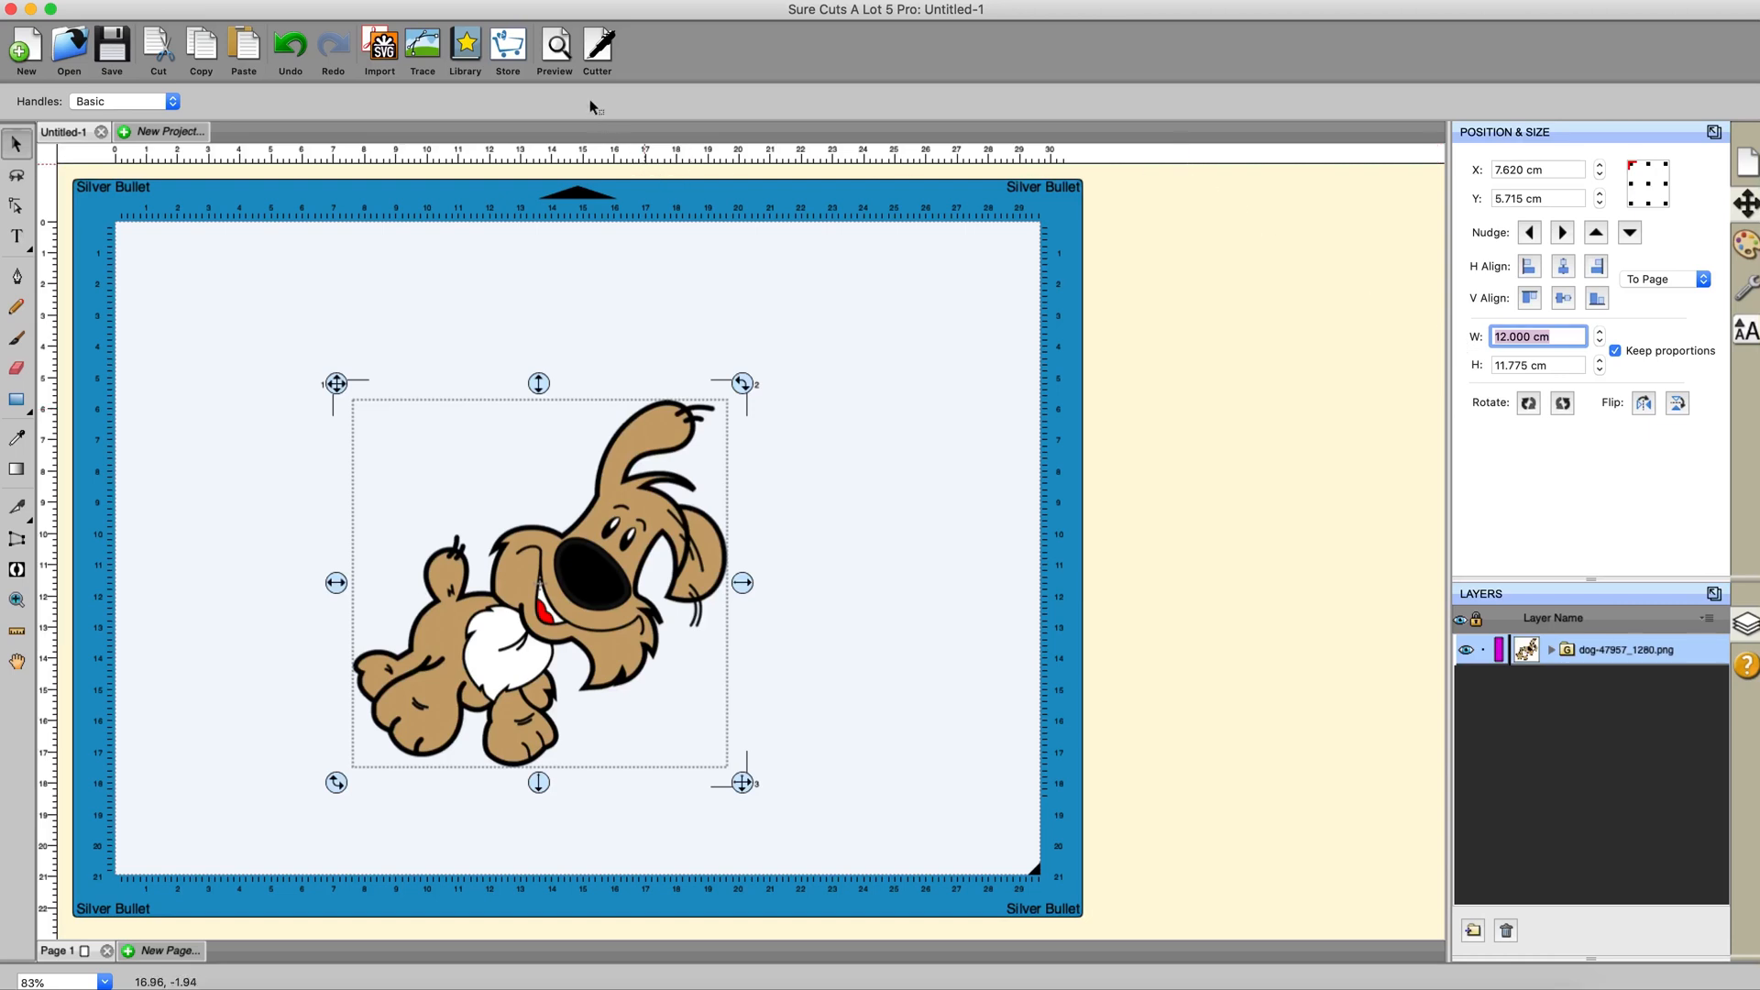
pyautogui.click(559, 50)
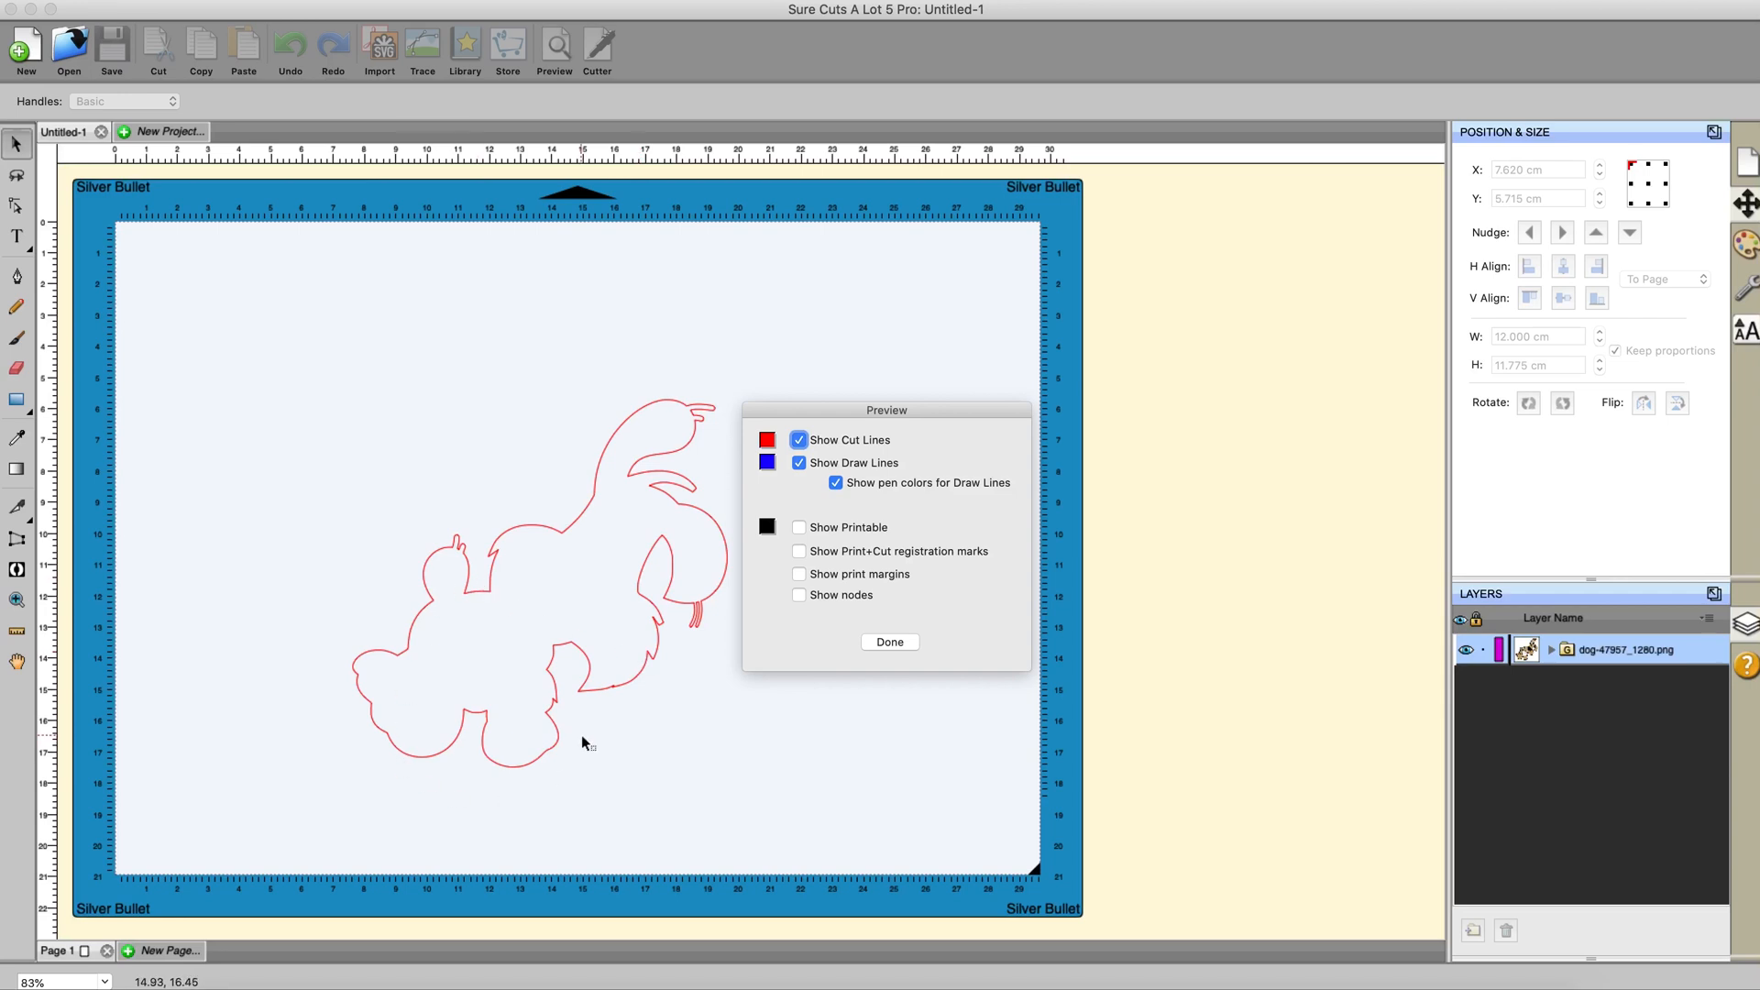
pyautogui.click(889, 643)
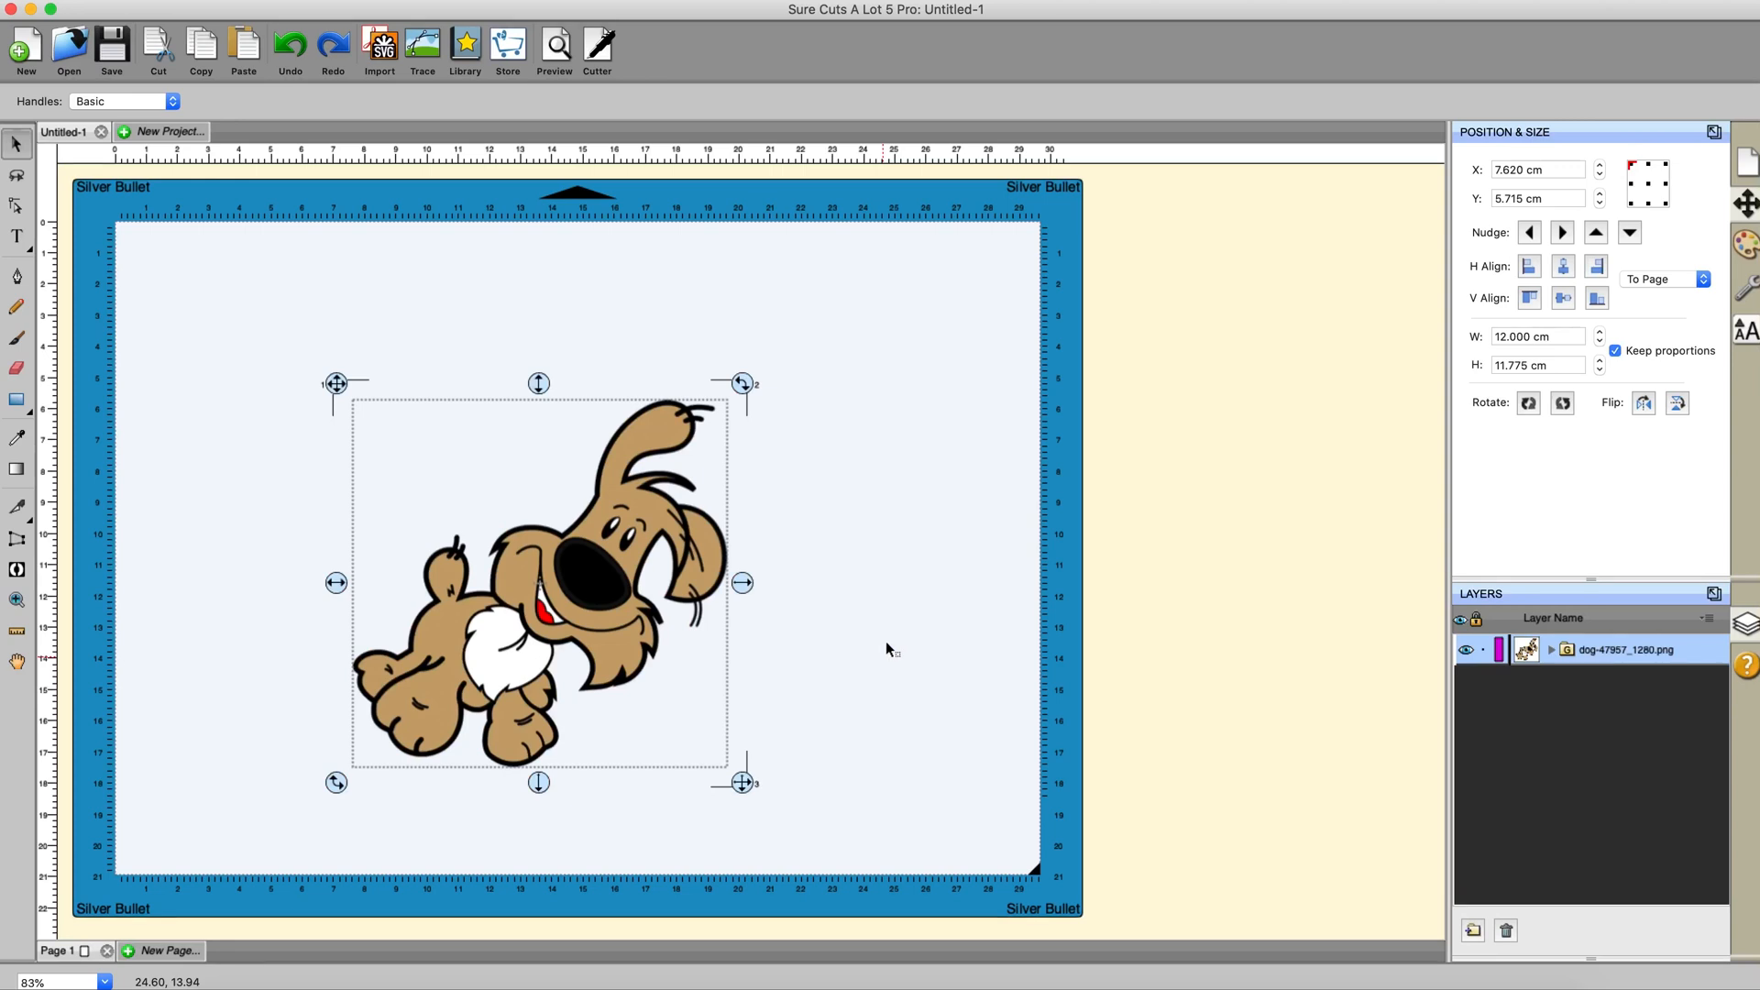
# Ungroup the dog and move its cut outline off the print image to about X 17.42 cm, Y 4.67 cm.
pyautogui.rightClick(710, 561)
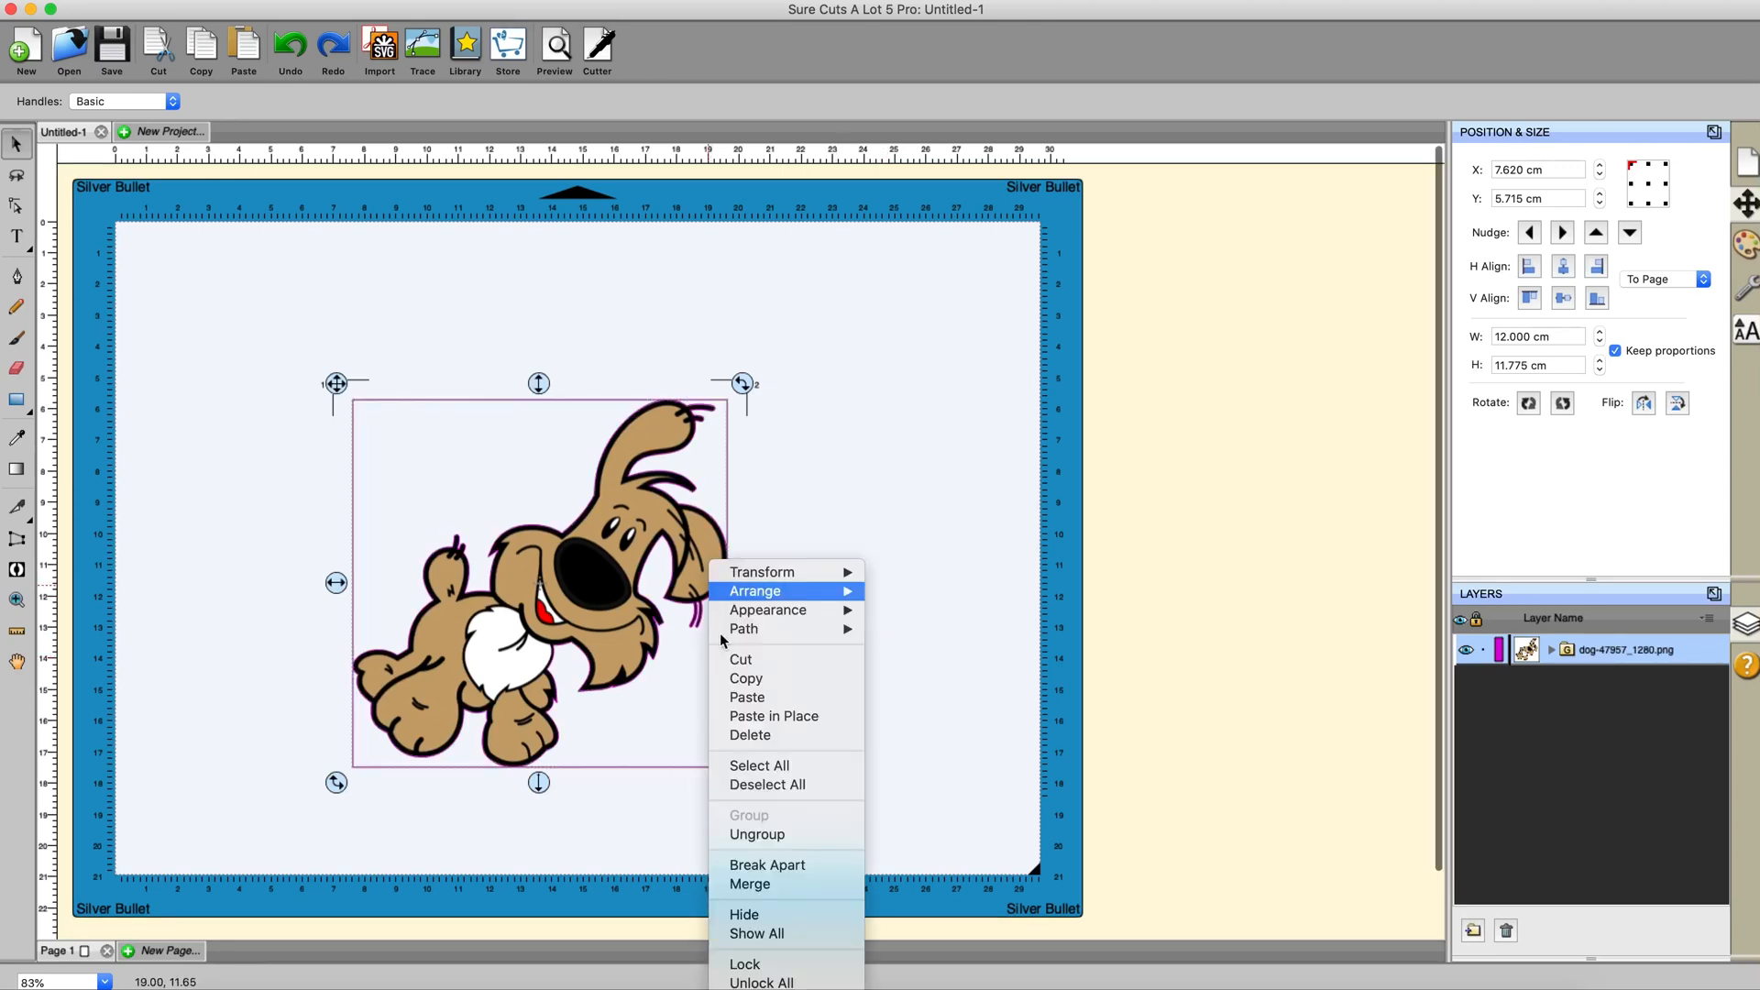
pyautogui.click(756, 835)
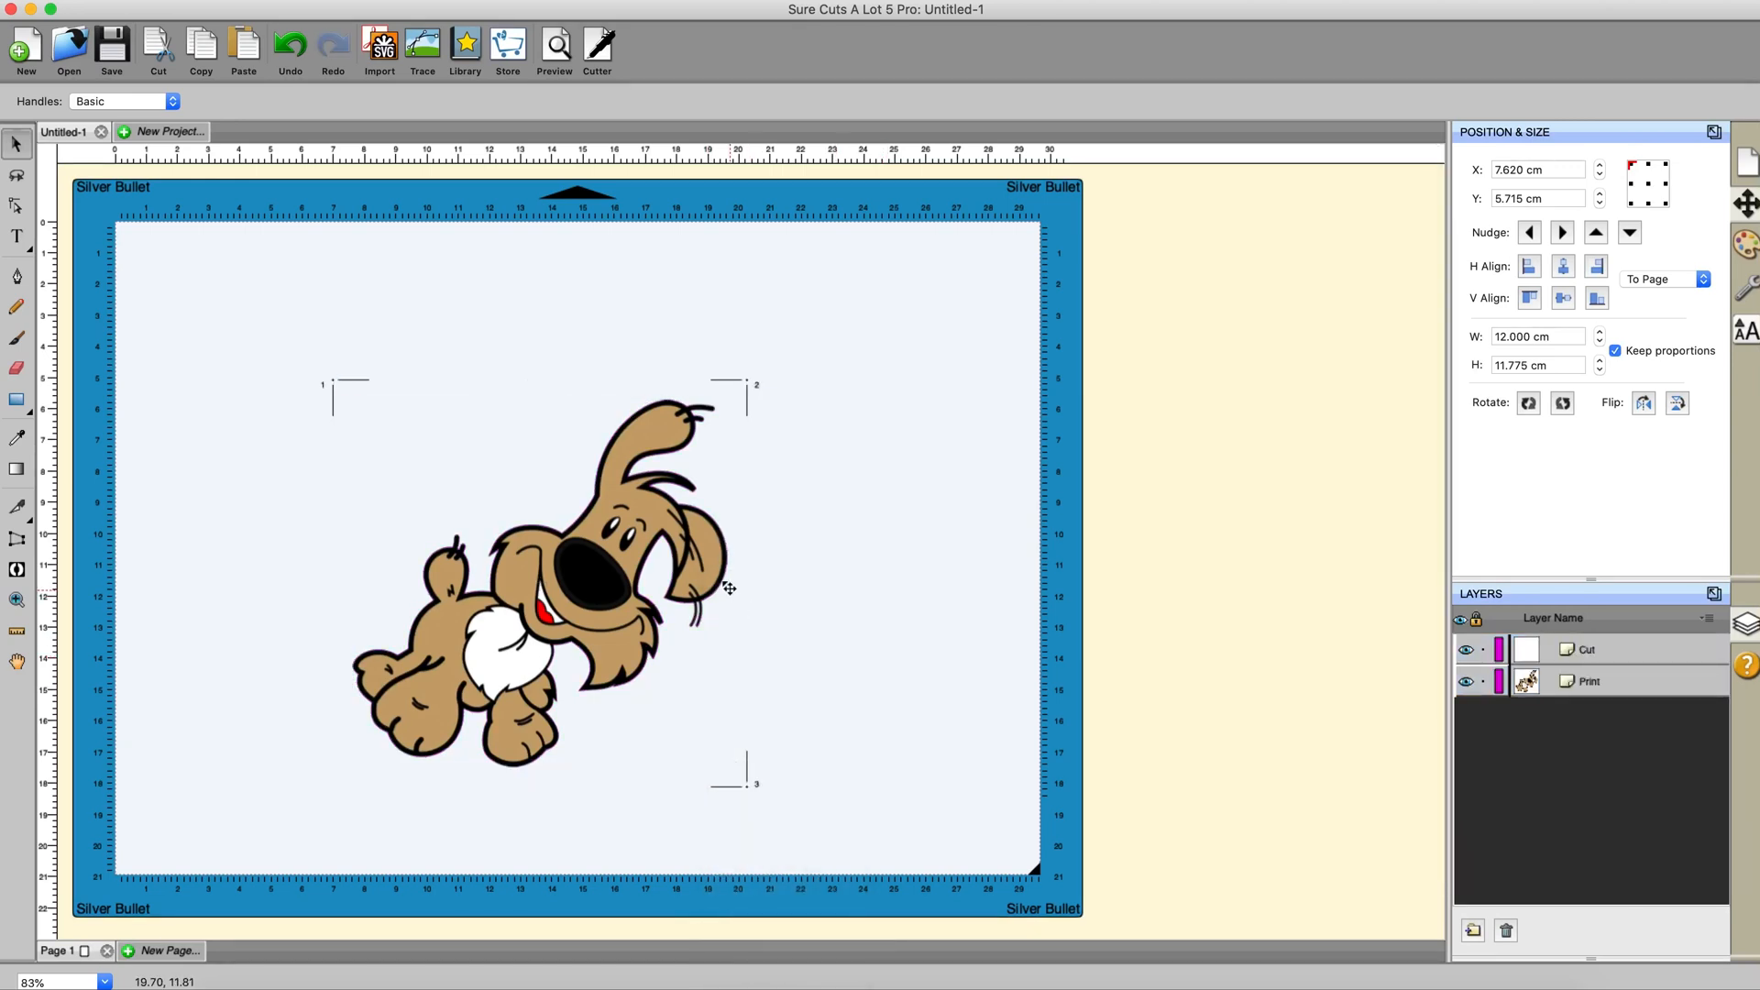
pyautogui.moveTo(727, 587); pyautogui.dragTo(1033, 556)
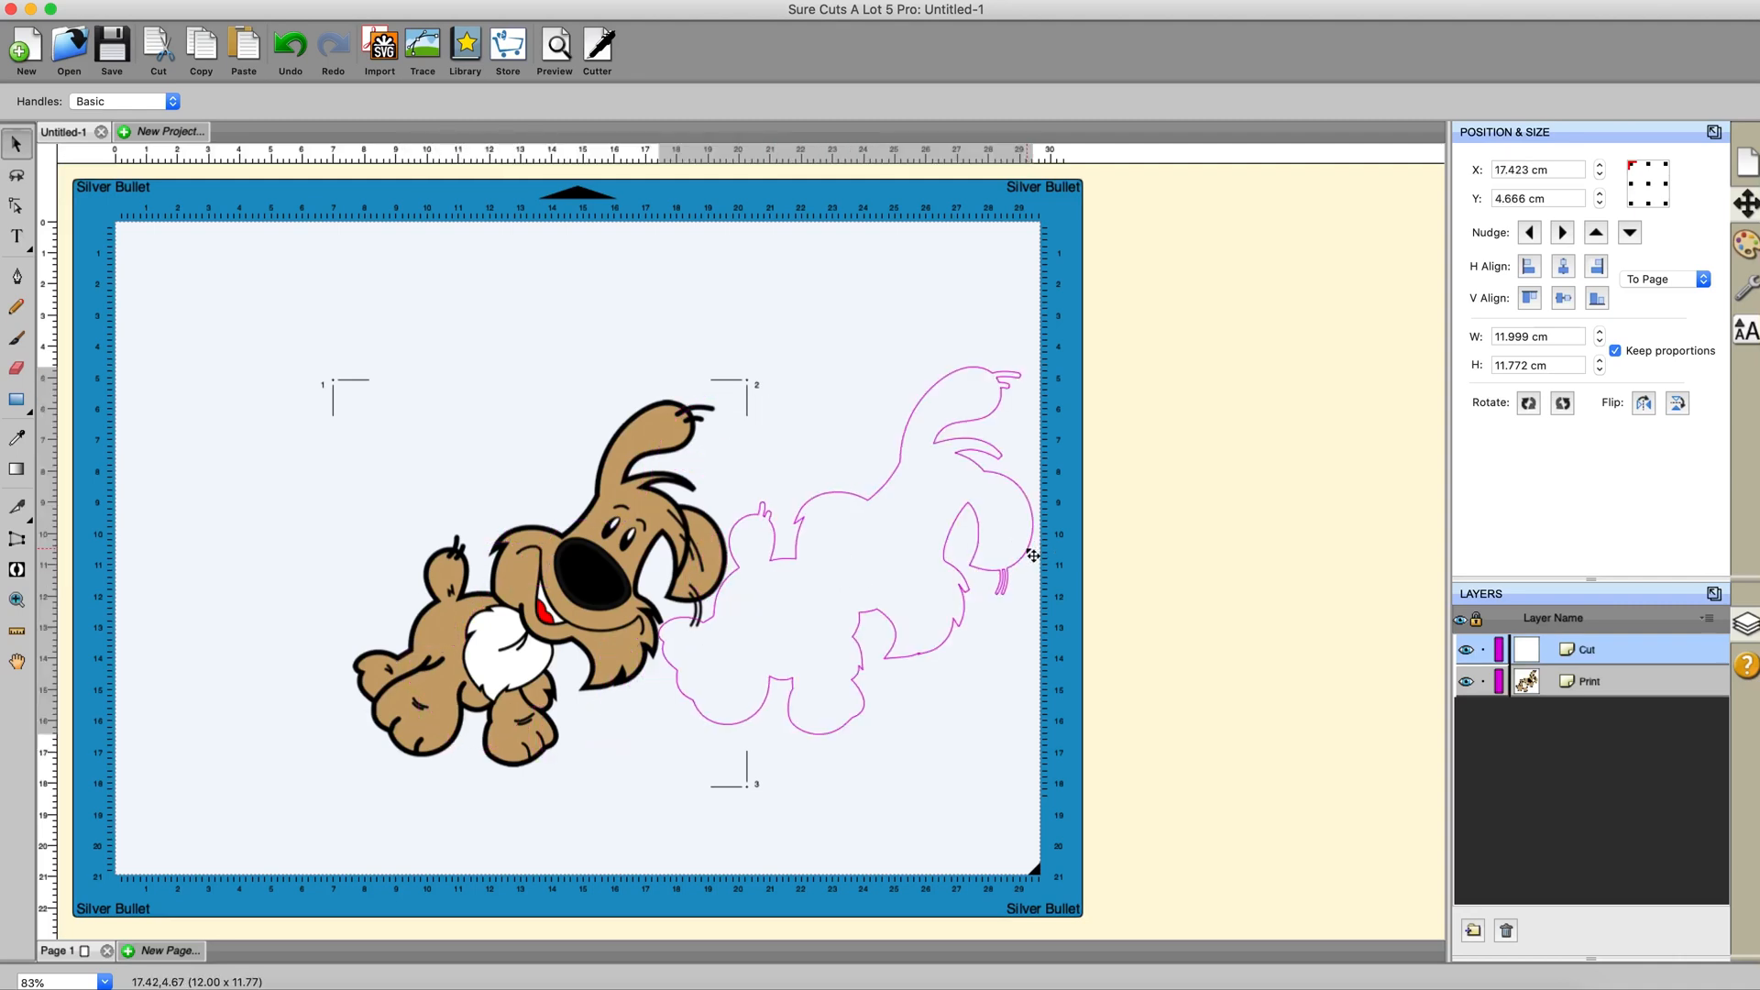
# Set the dog outline's cut line type to Print+Cut Cut and check the print image's cut line type.
pyautogui.click(1746, 292)
pyautogui.click(1664, 290)
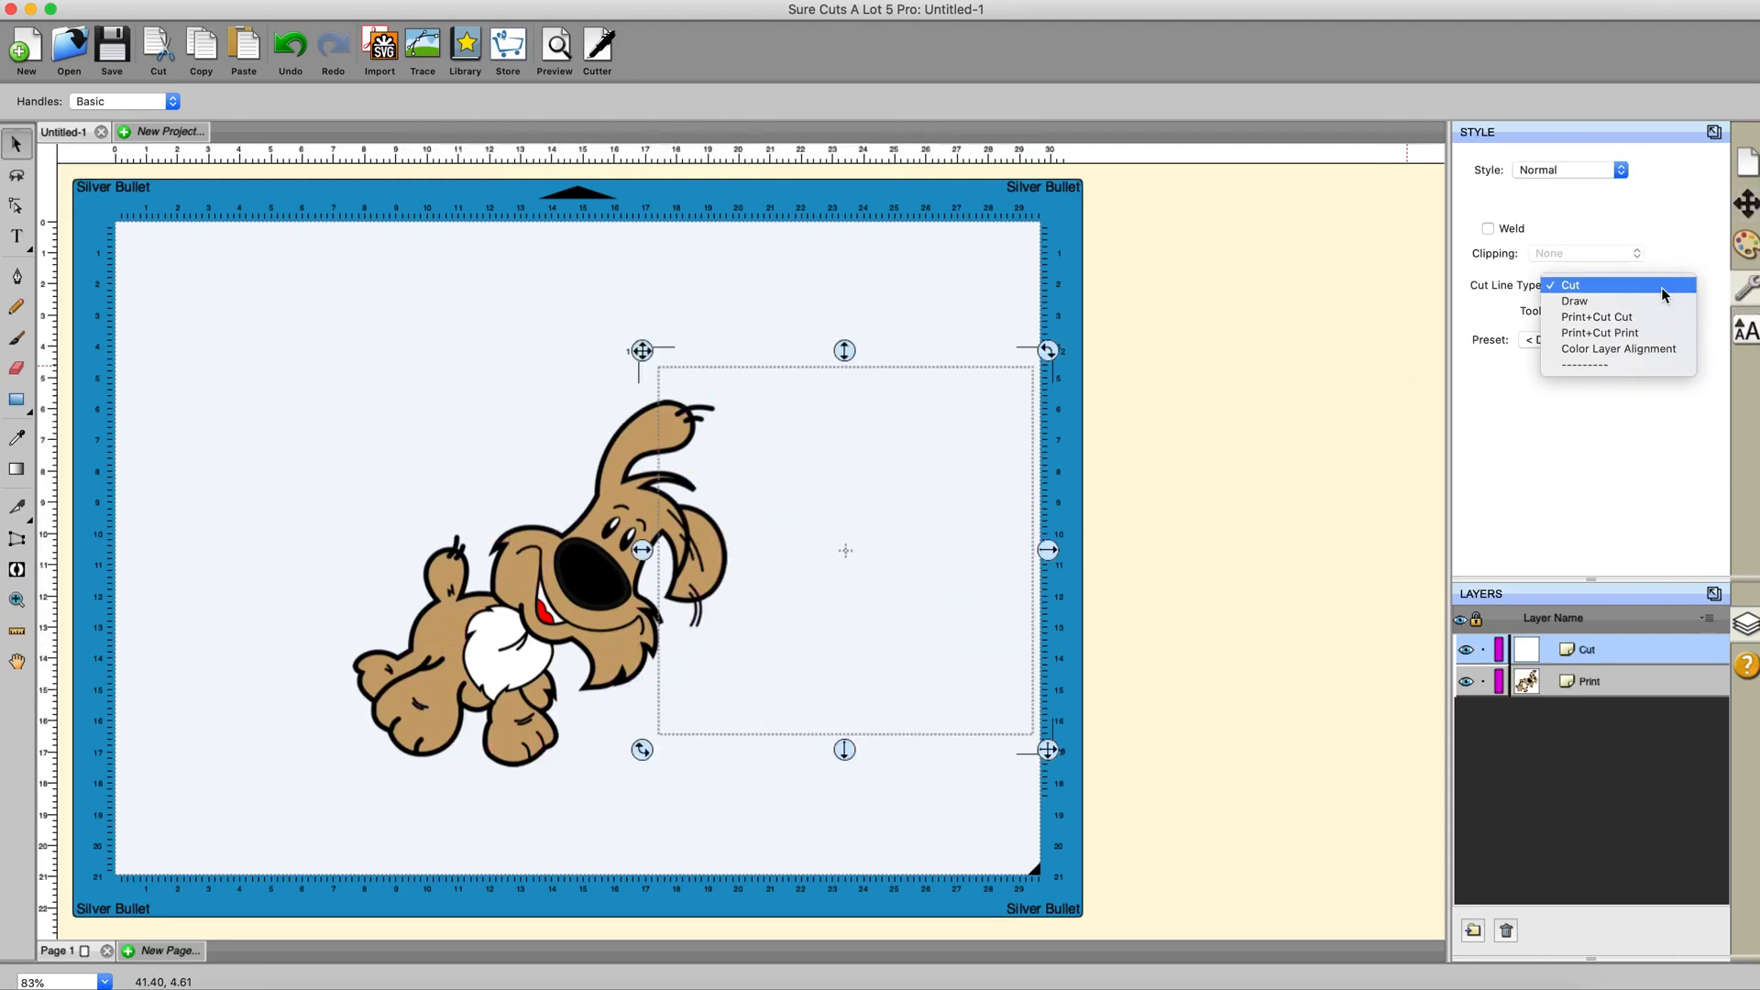
pyautogui.click(1638, 315)
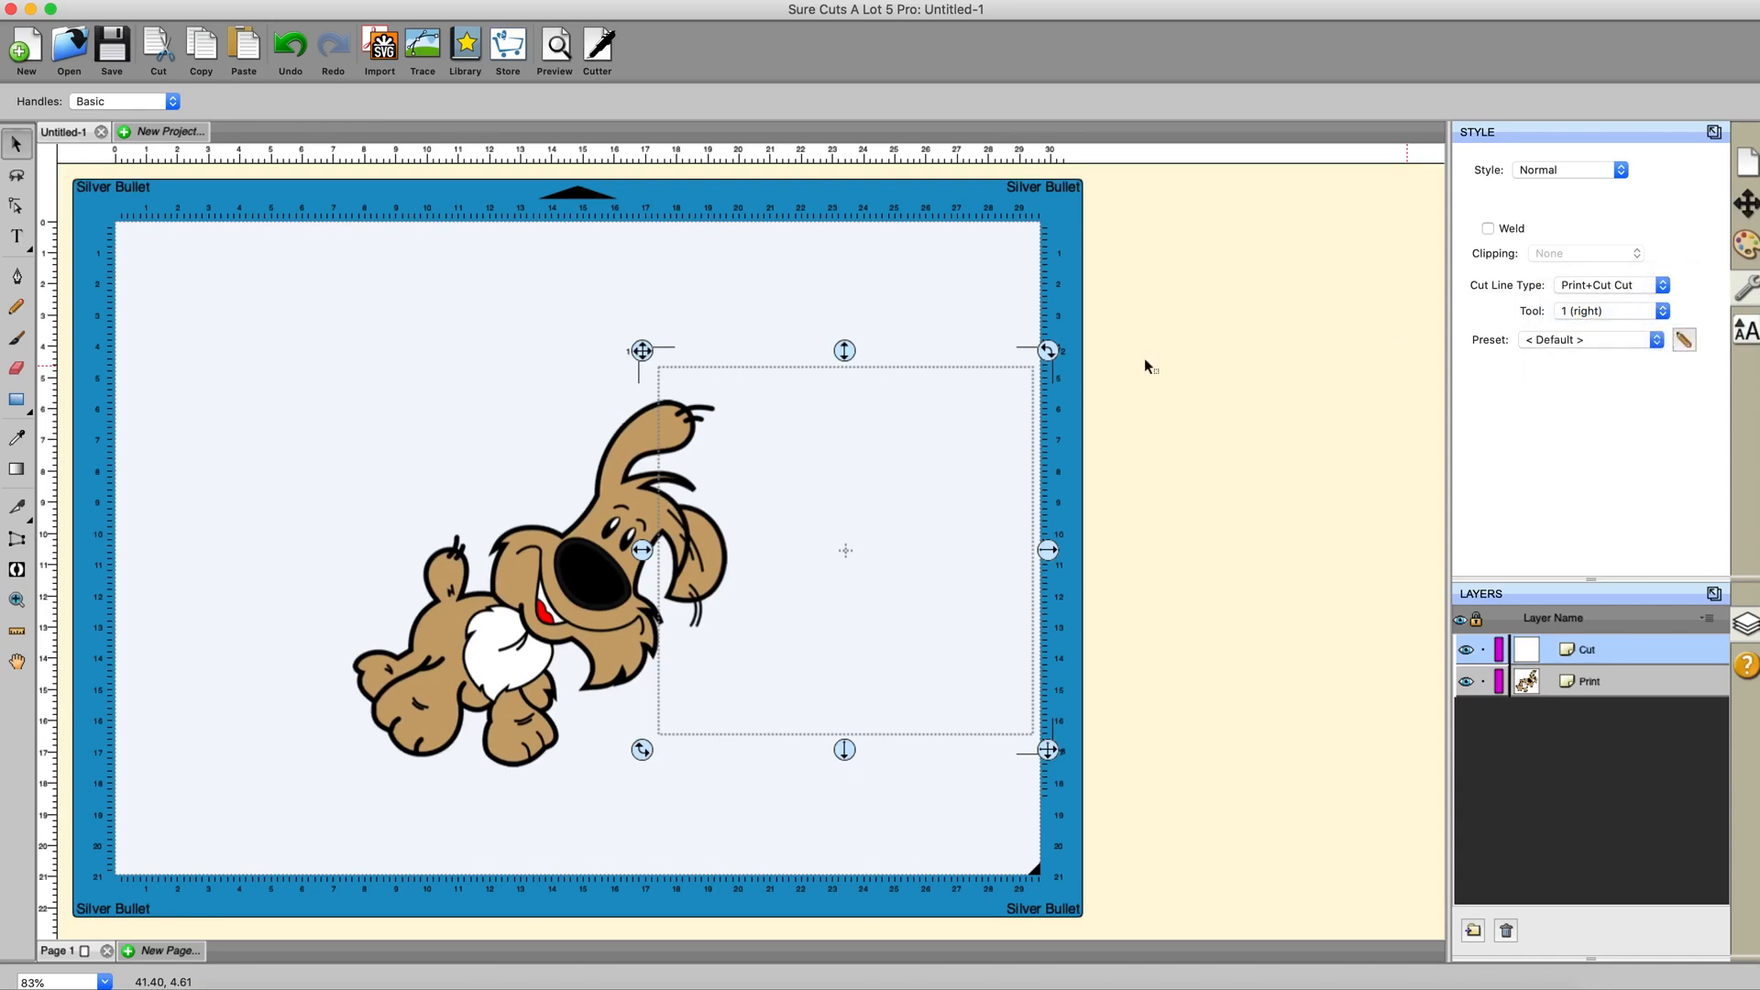
pyautogui.click(534, 536)
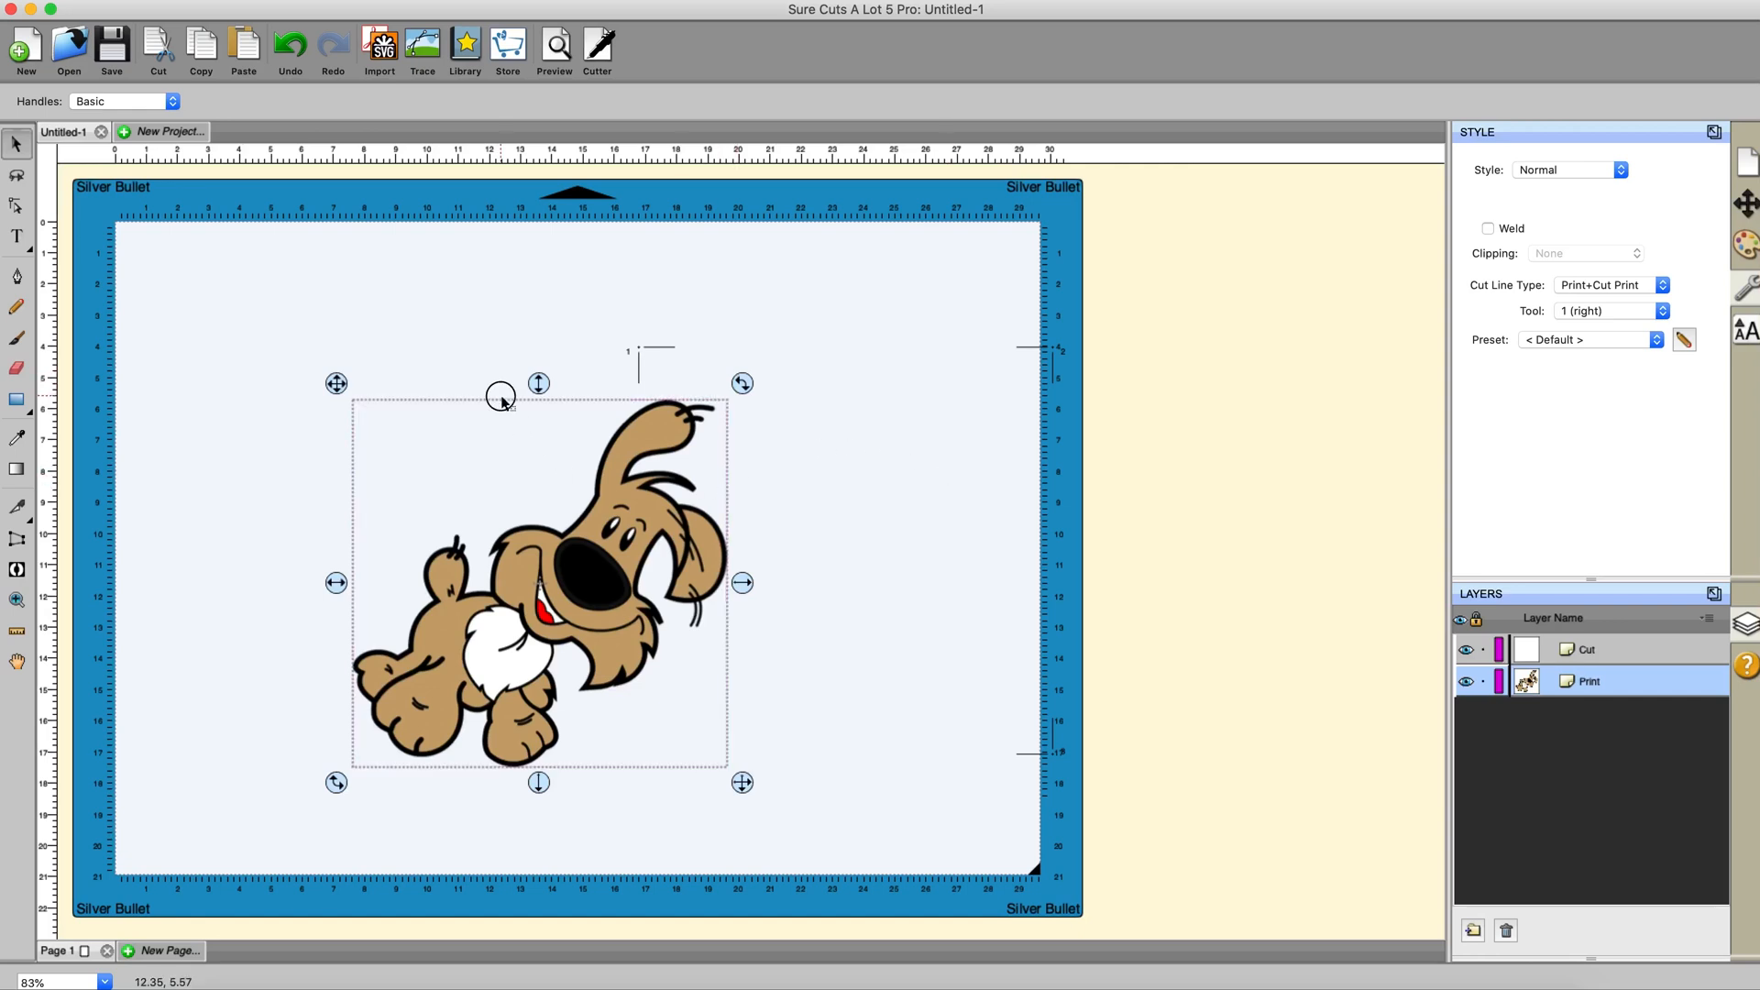
pyautogui.moveTo(503, 392); pyautogui.dragTo(405, 382)
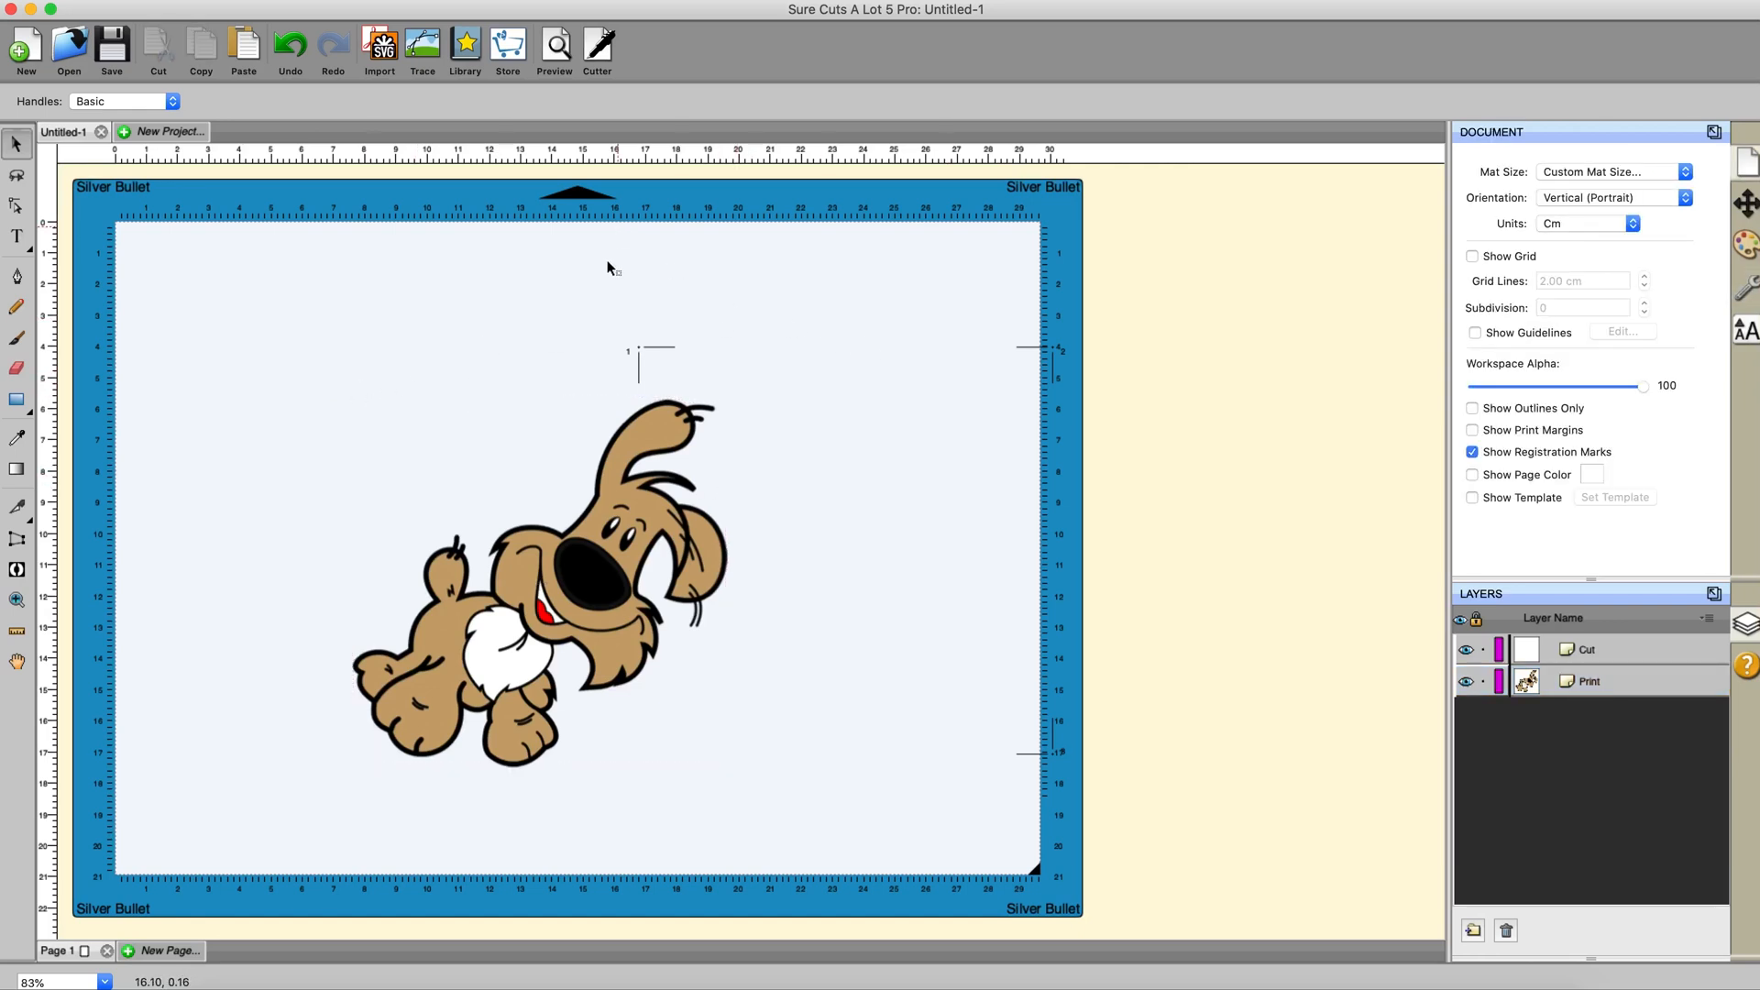
# Select the dog's invisible cut outline and give it a black Color stroke.
pyautogui.moveTo(607, 262); pyautogui.dragTo(1156, 786)
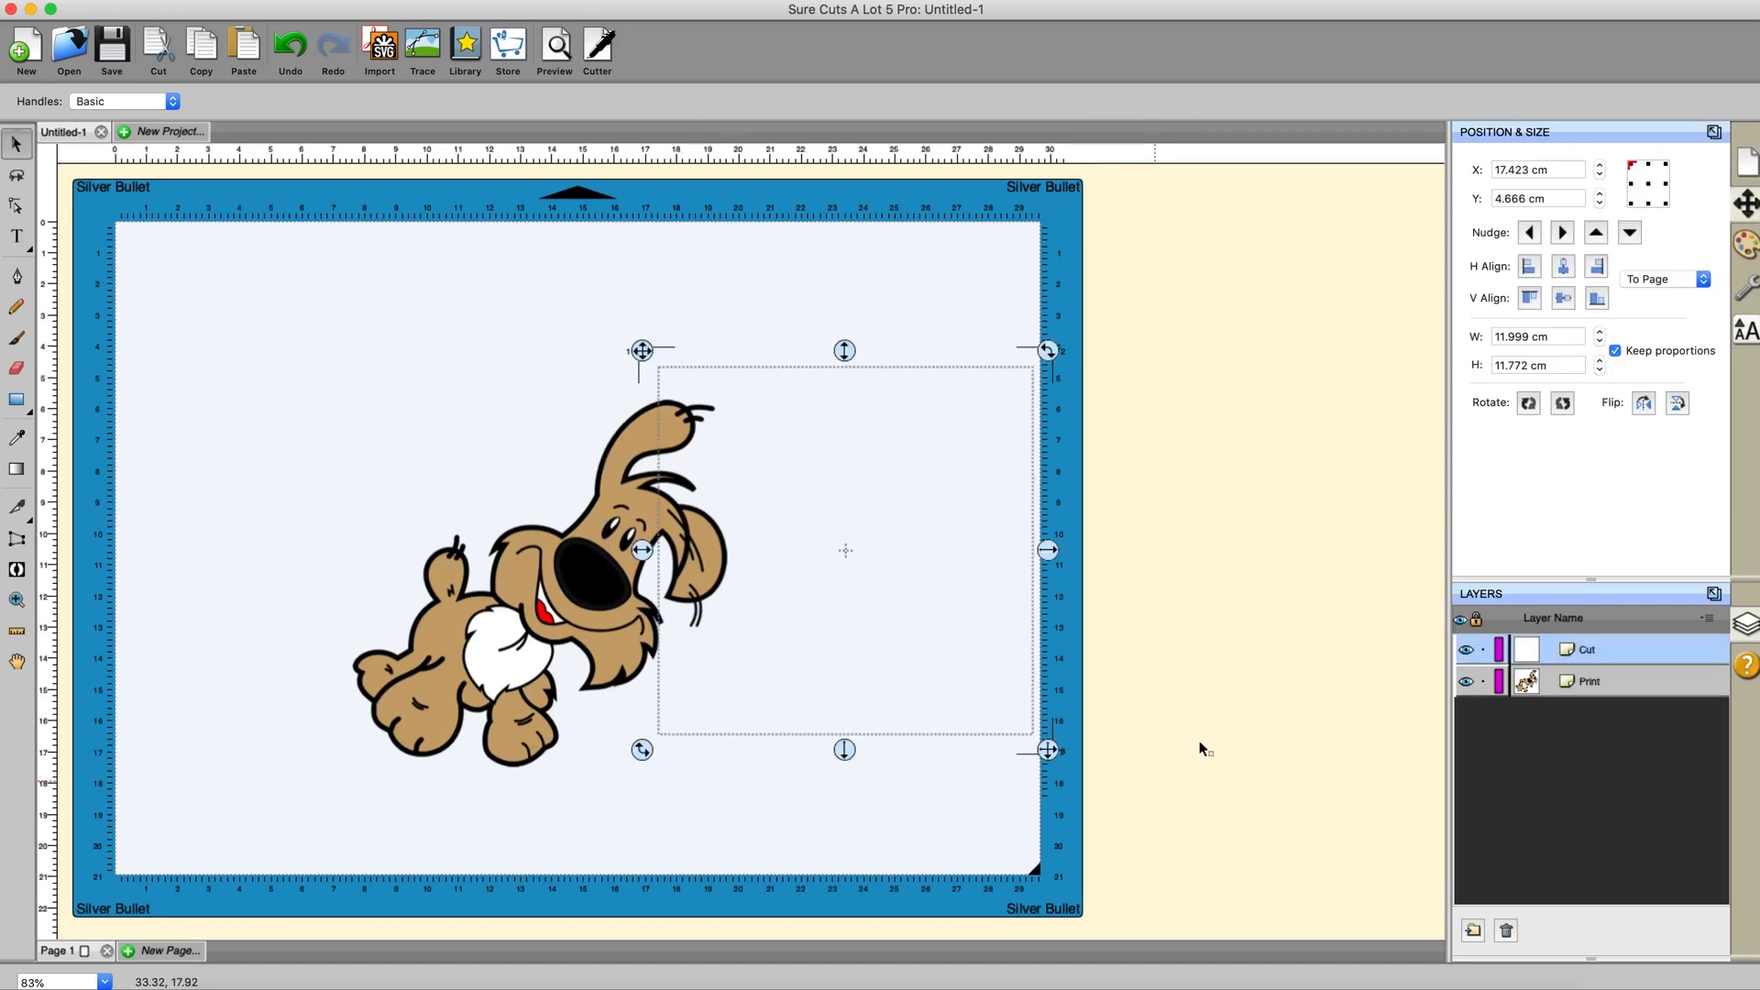
pyautogui.click(1746, 245)
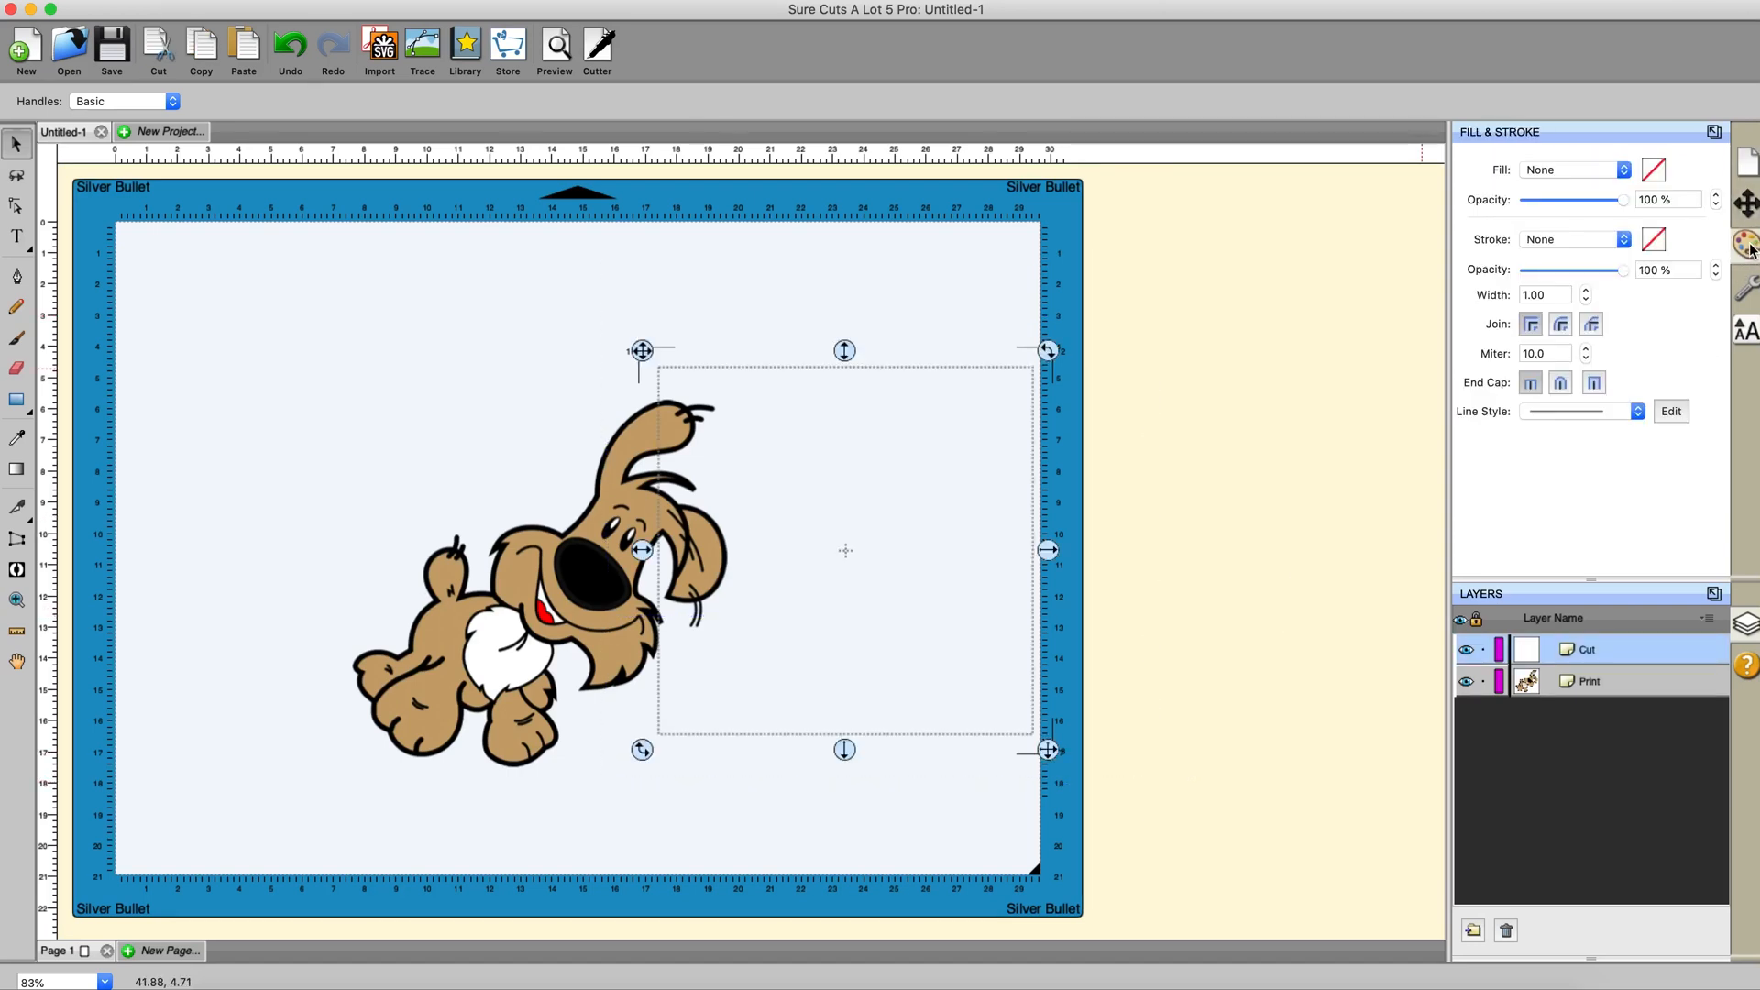
pyautogui.click(1625, 241)
pyautogui.click(1584, 255)
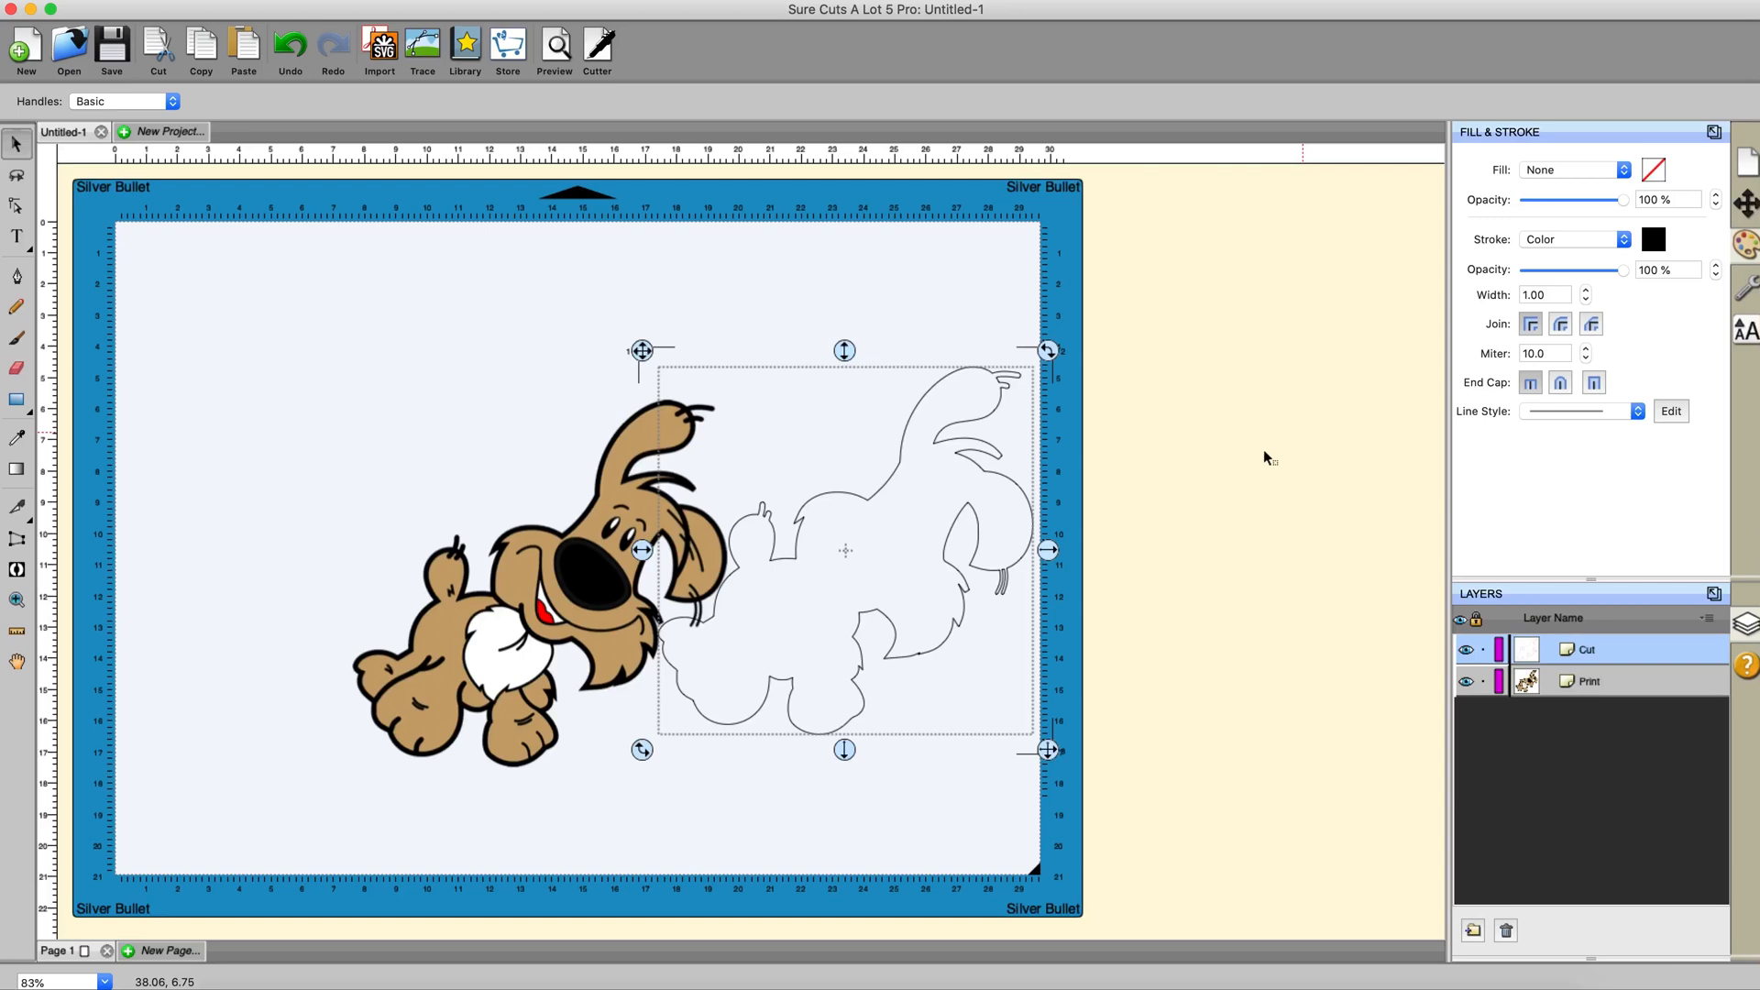
# Delete the dog print image and its cut outline from the page.
pyautogui.moveTo(231, 277); pyautogui.dragTo(913, 255)
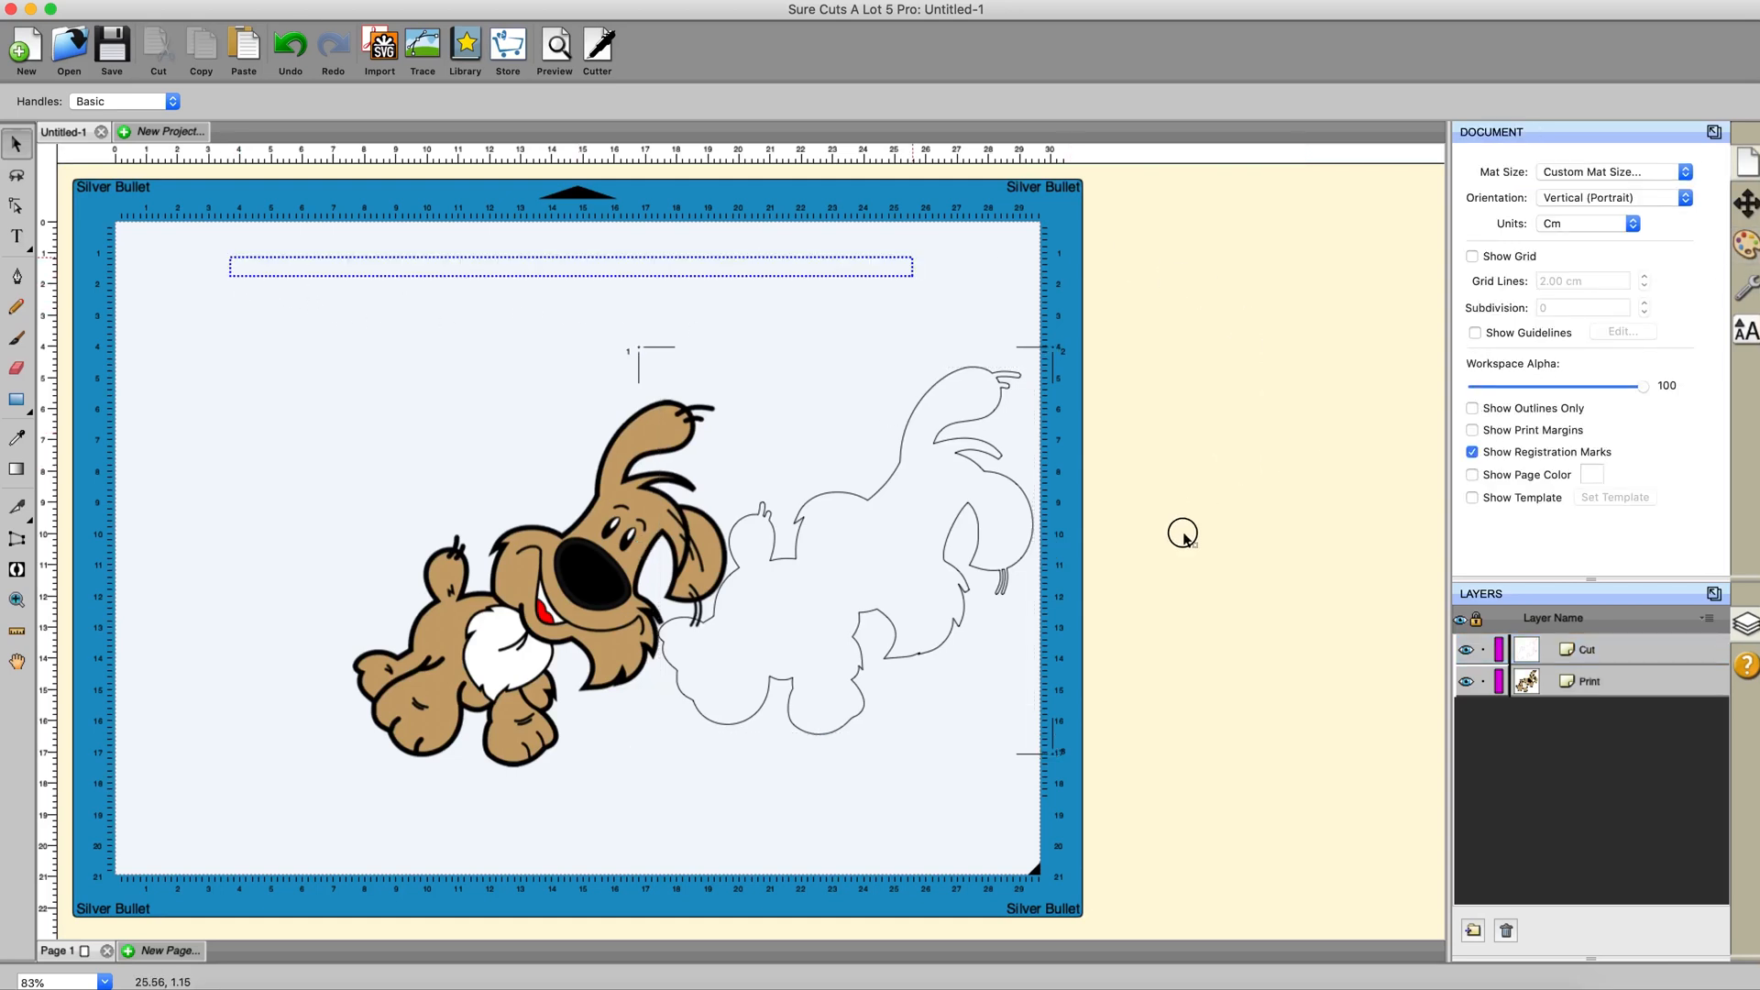
pyautogui.moveTo(1183, 533); pyautogui.dragTo(1243, 878)
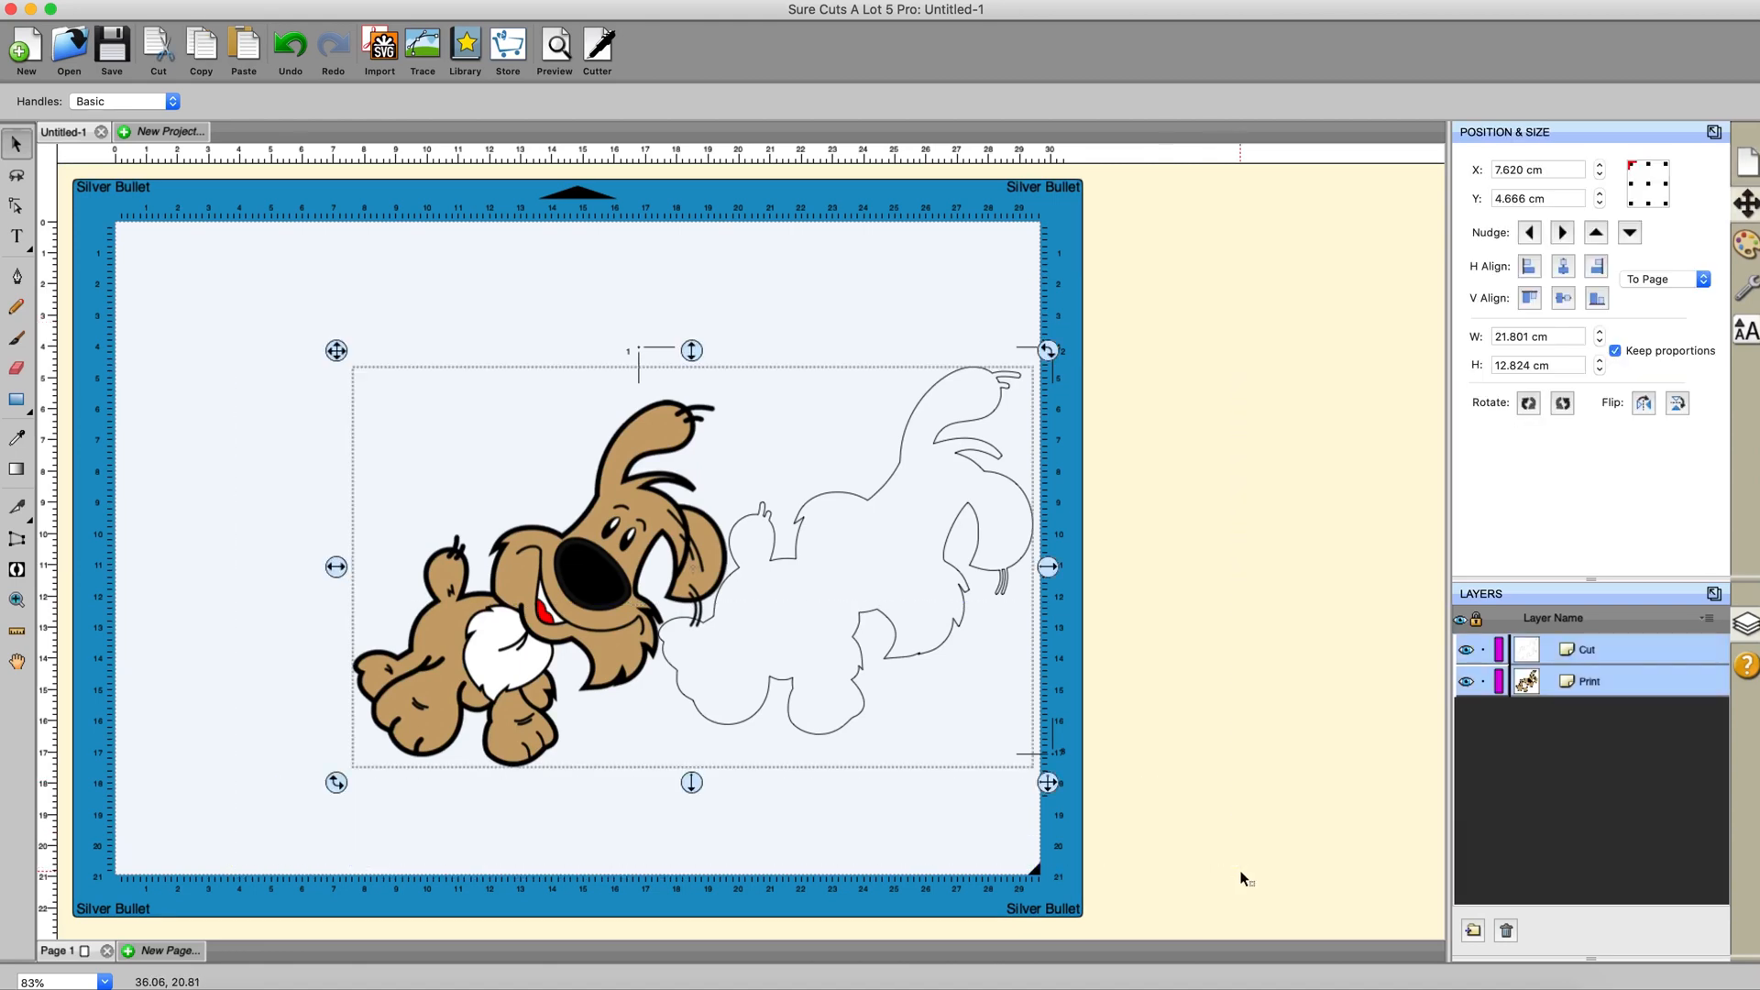
pyautogui.press('Delete')
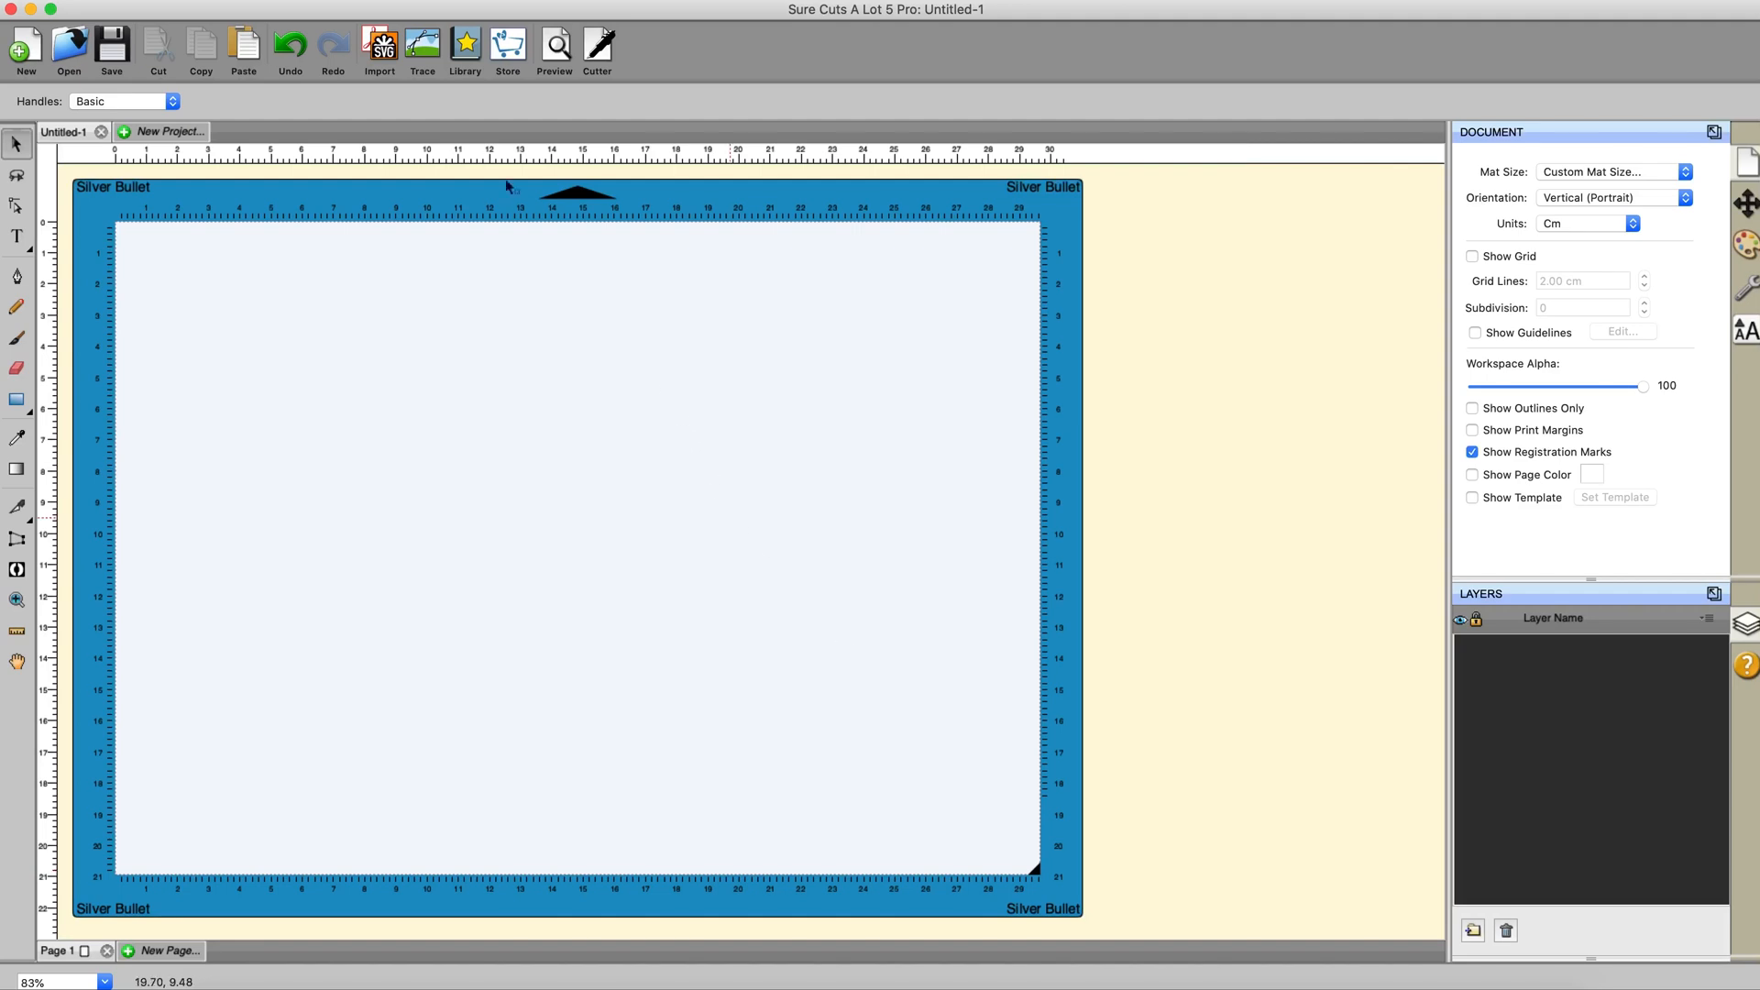
# Try tracing cups-2792581.png in Color Layers mode, update the trace preview and examine the cup edges up close.
pyautogui.click(423, 45)
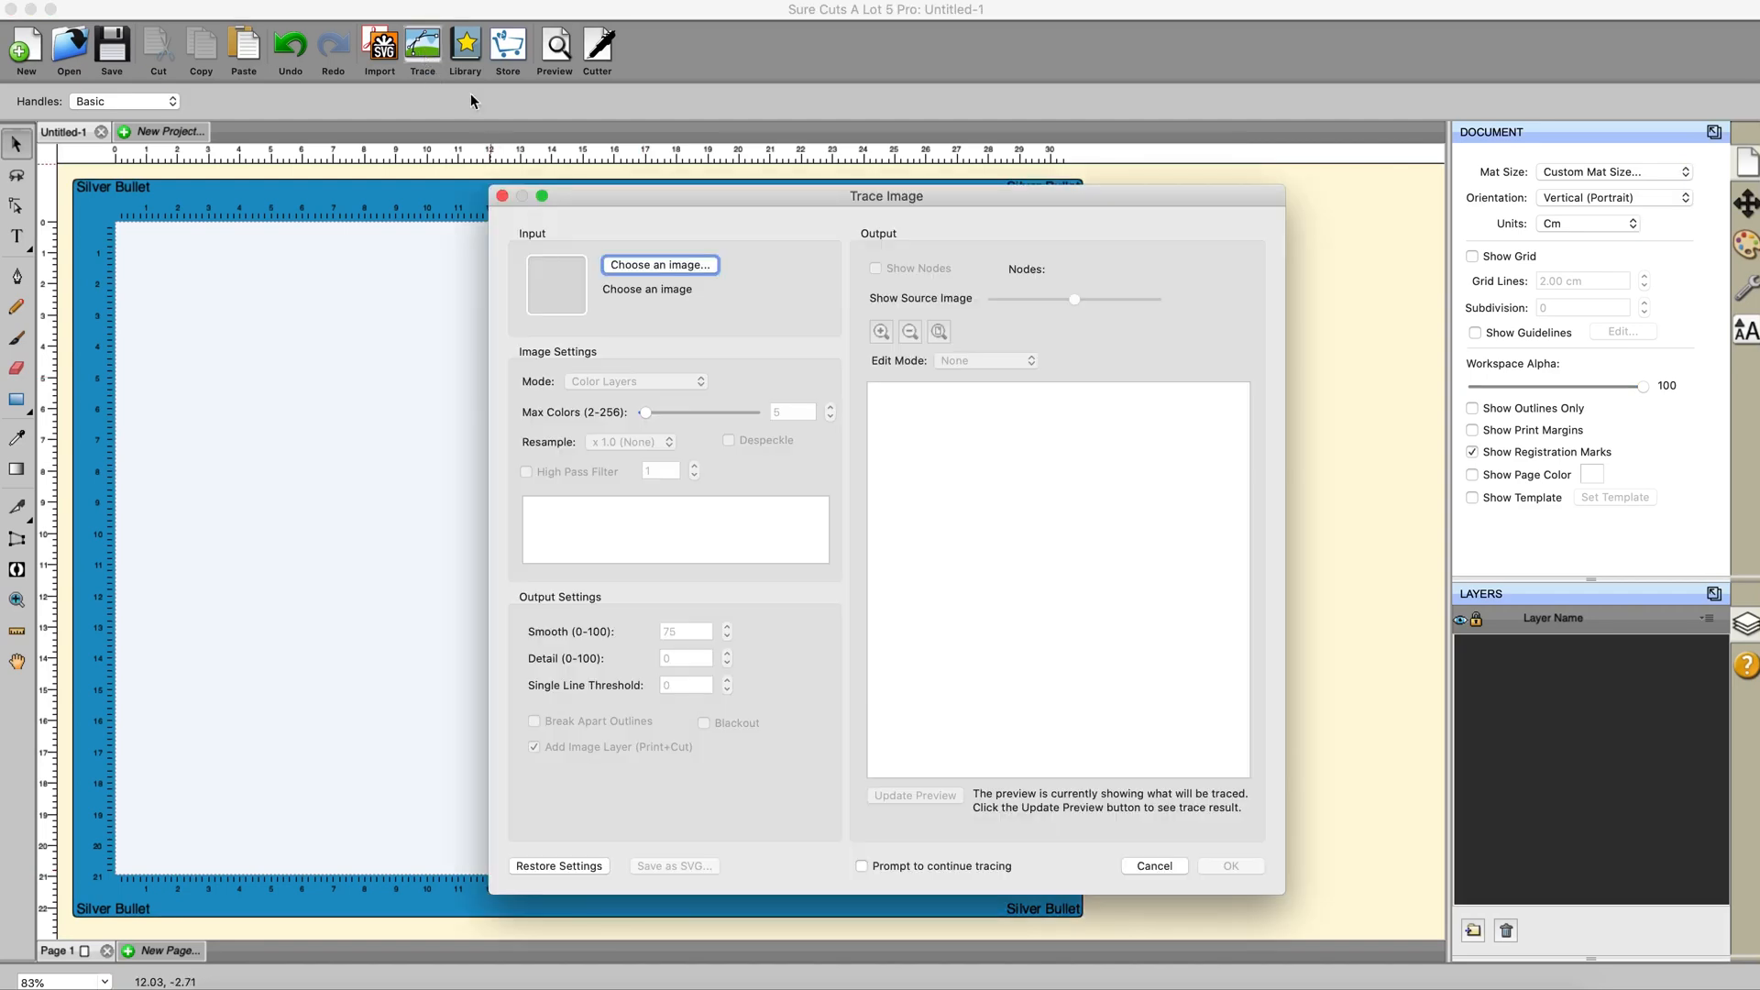
pyautogui.click(675, 264)
pyautogui.click(724, 340)
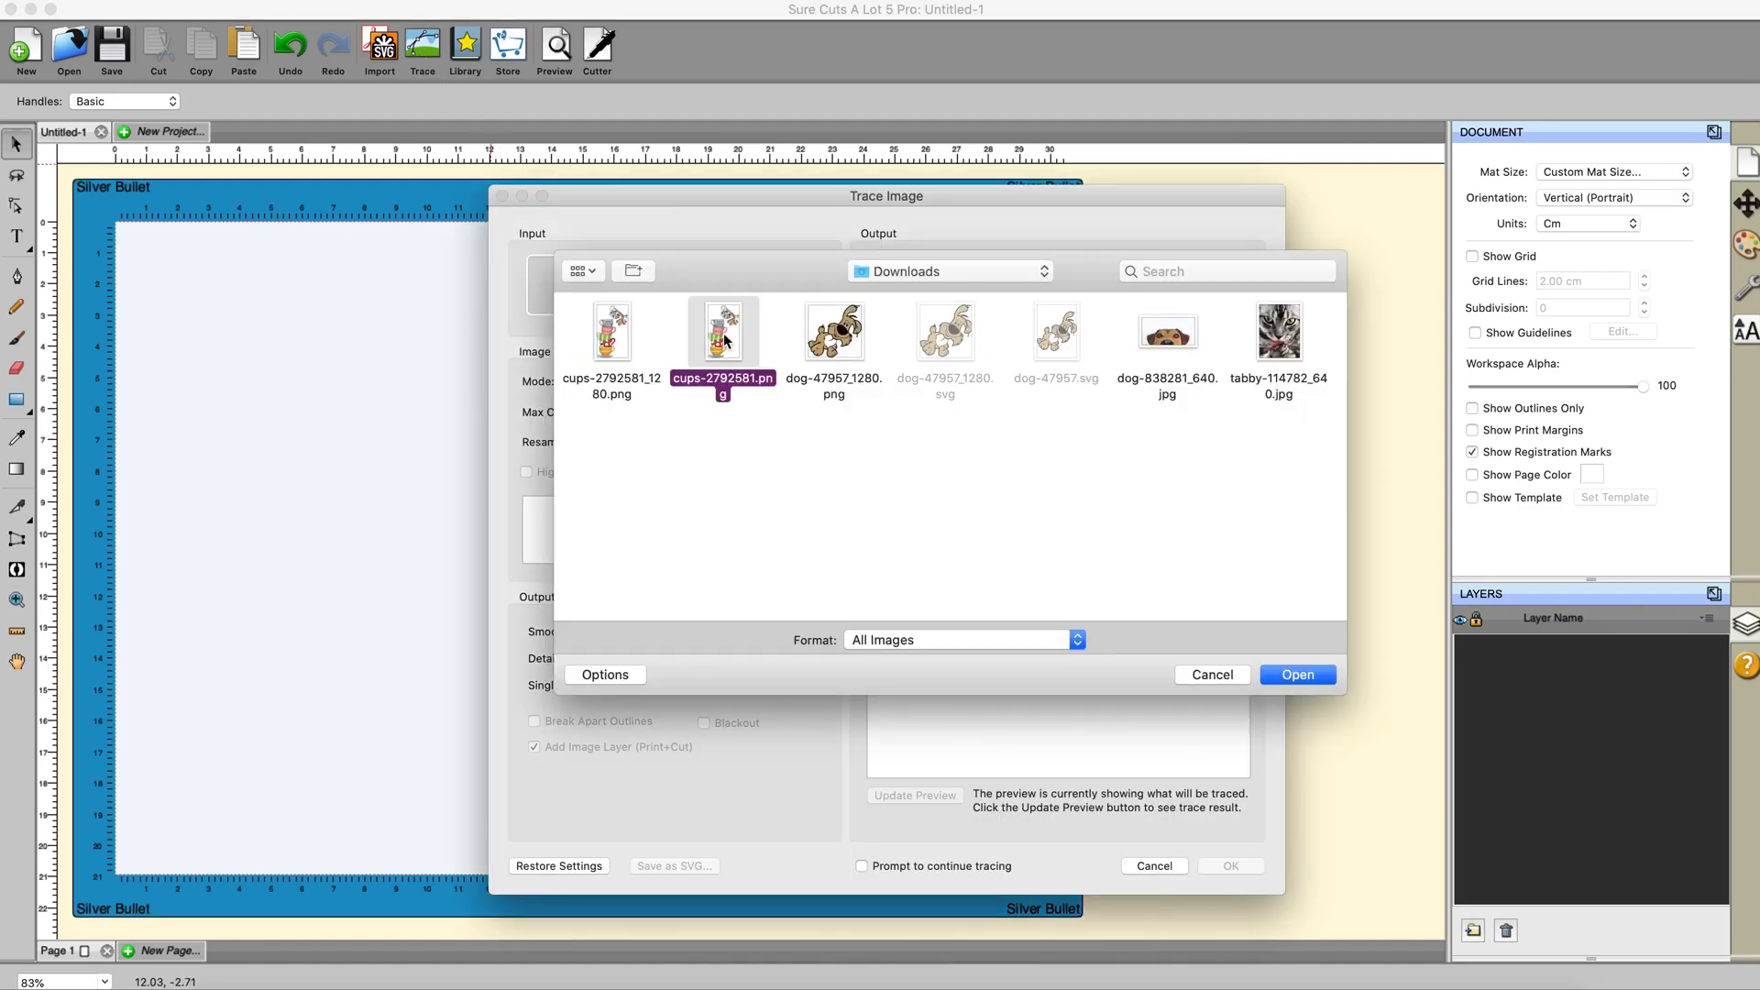
pyautogui.click(1294, 676)
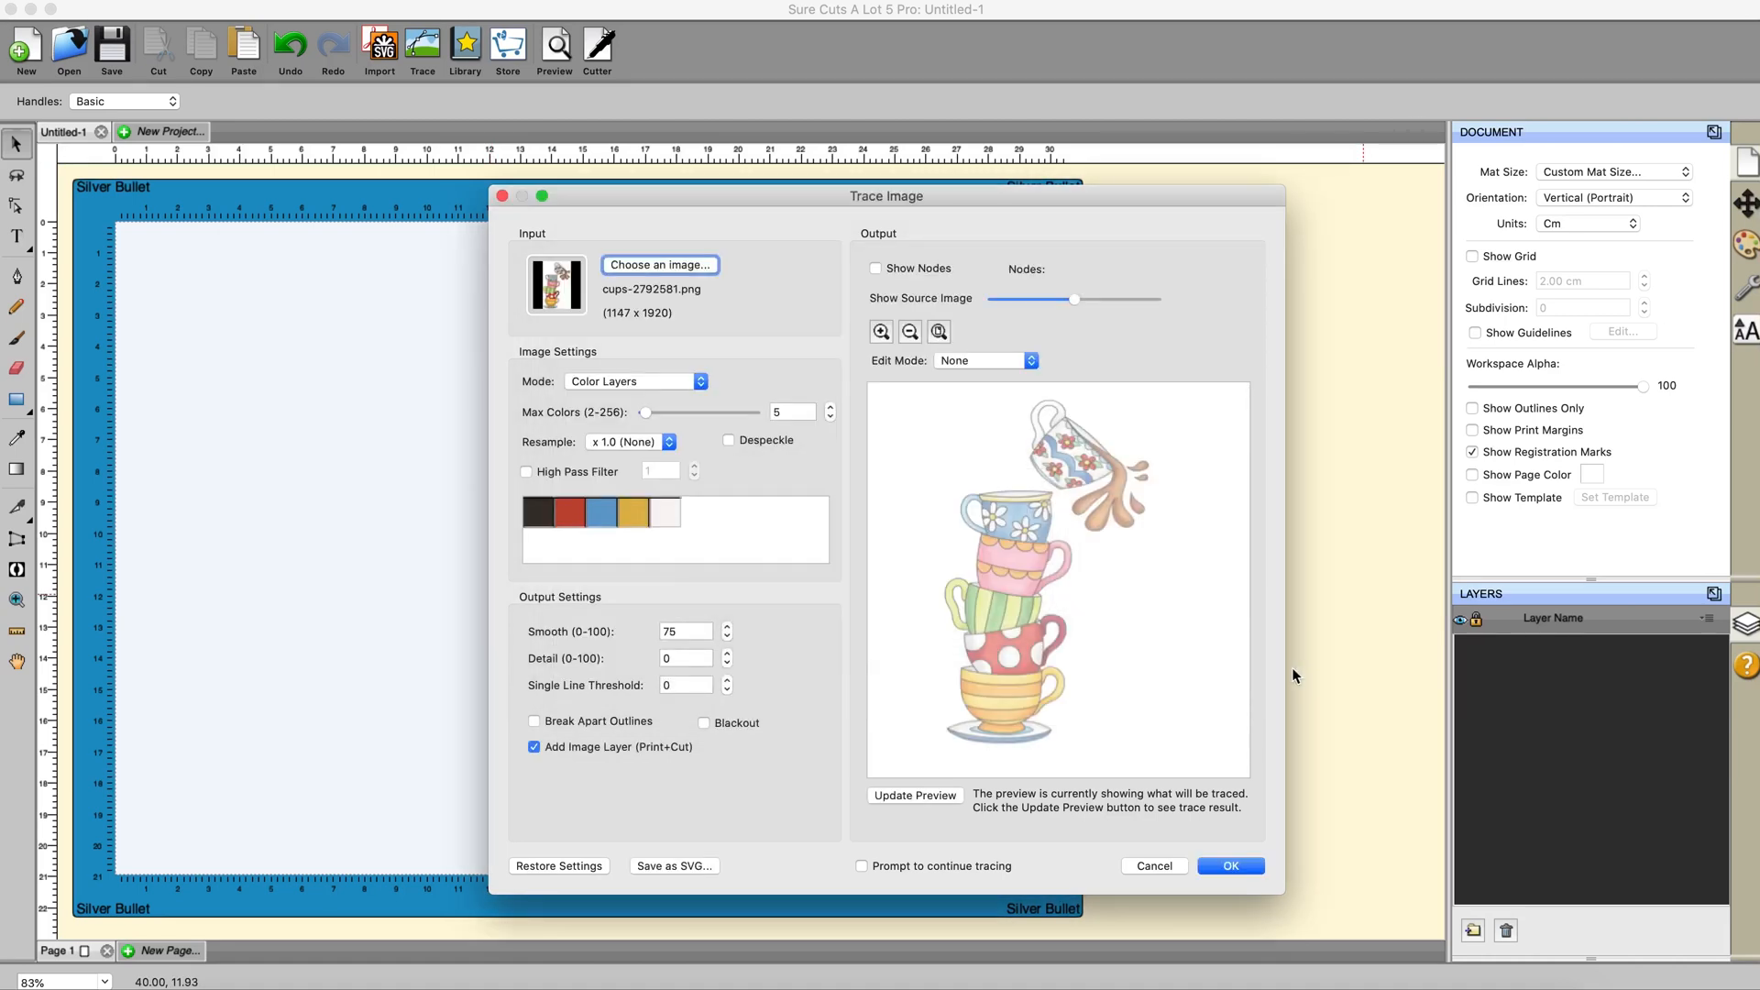
pyautogui.click(913, 795)
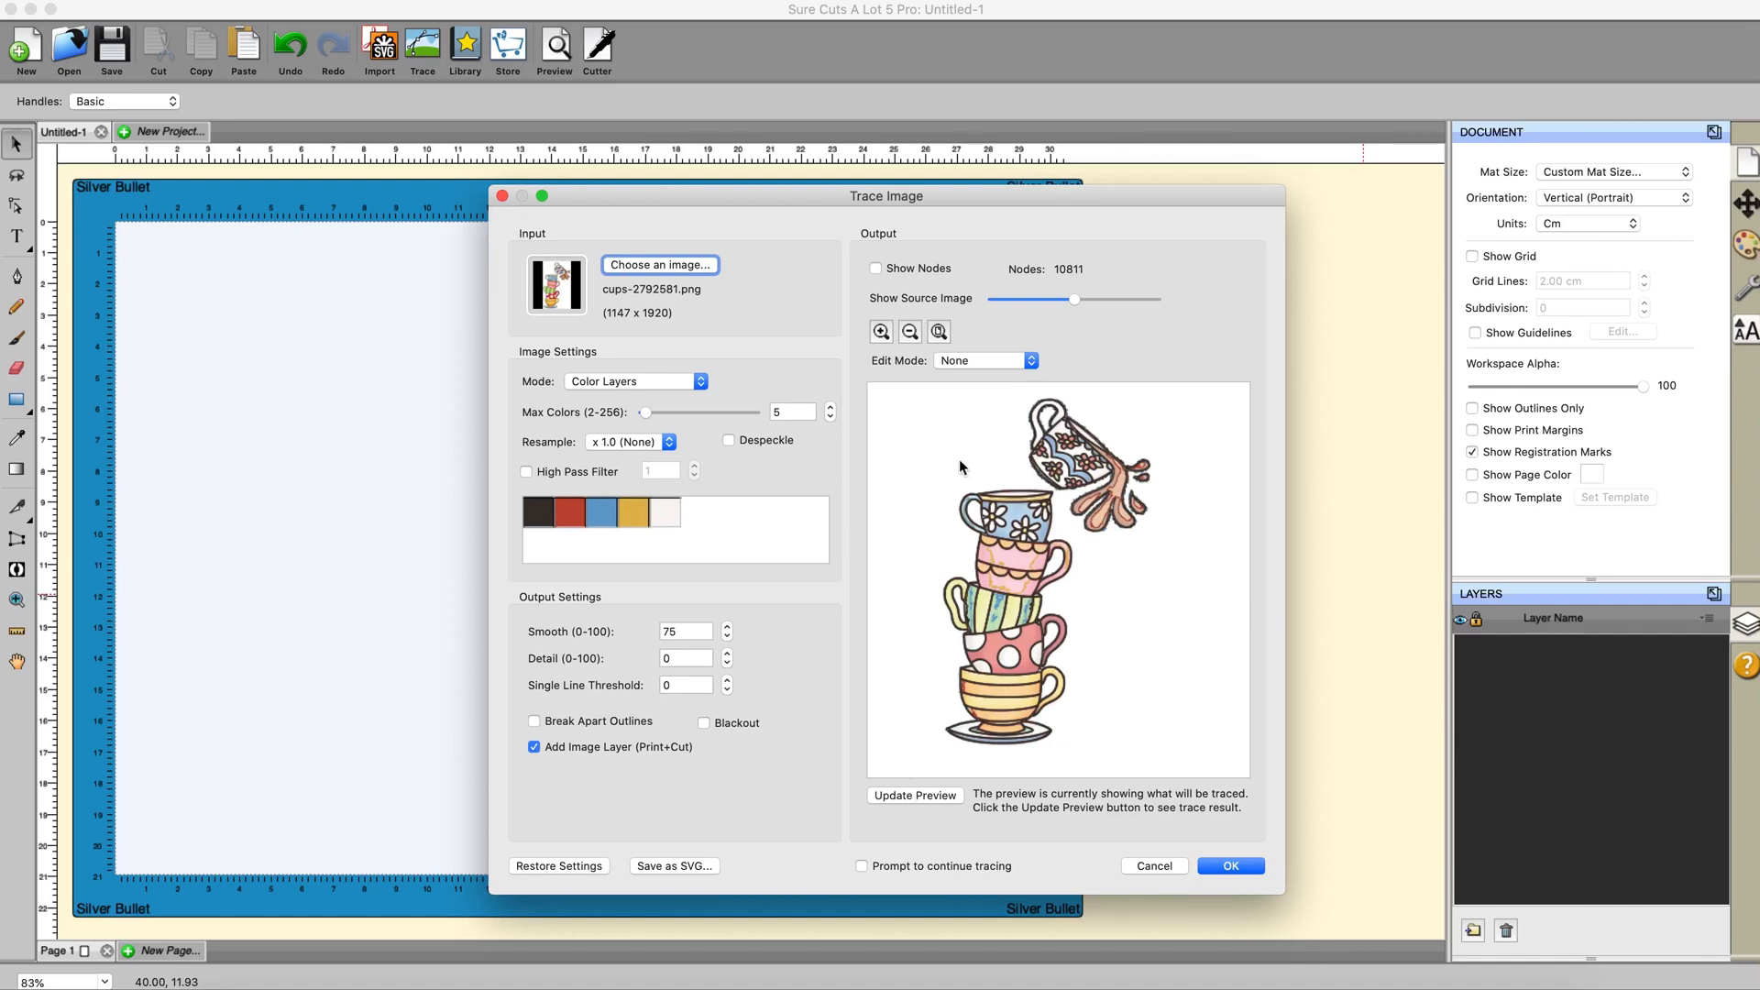
pyautogui.click(881, 331)
pyautogui.click(880, 332)
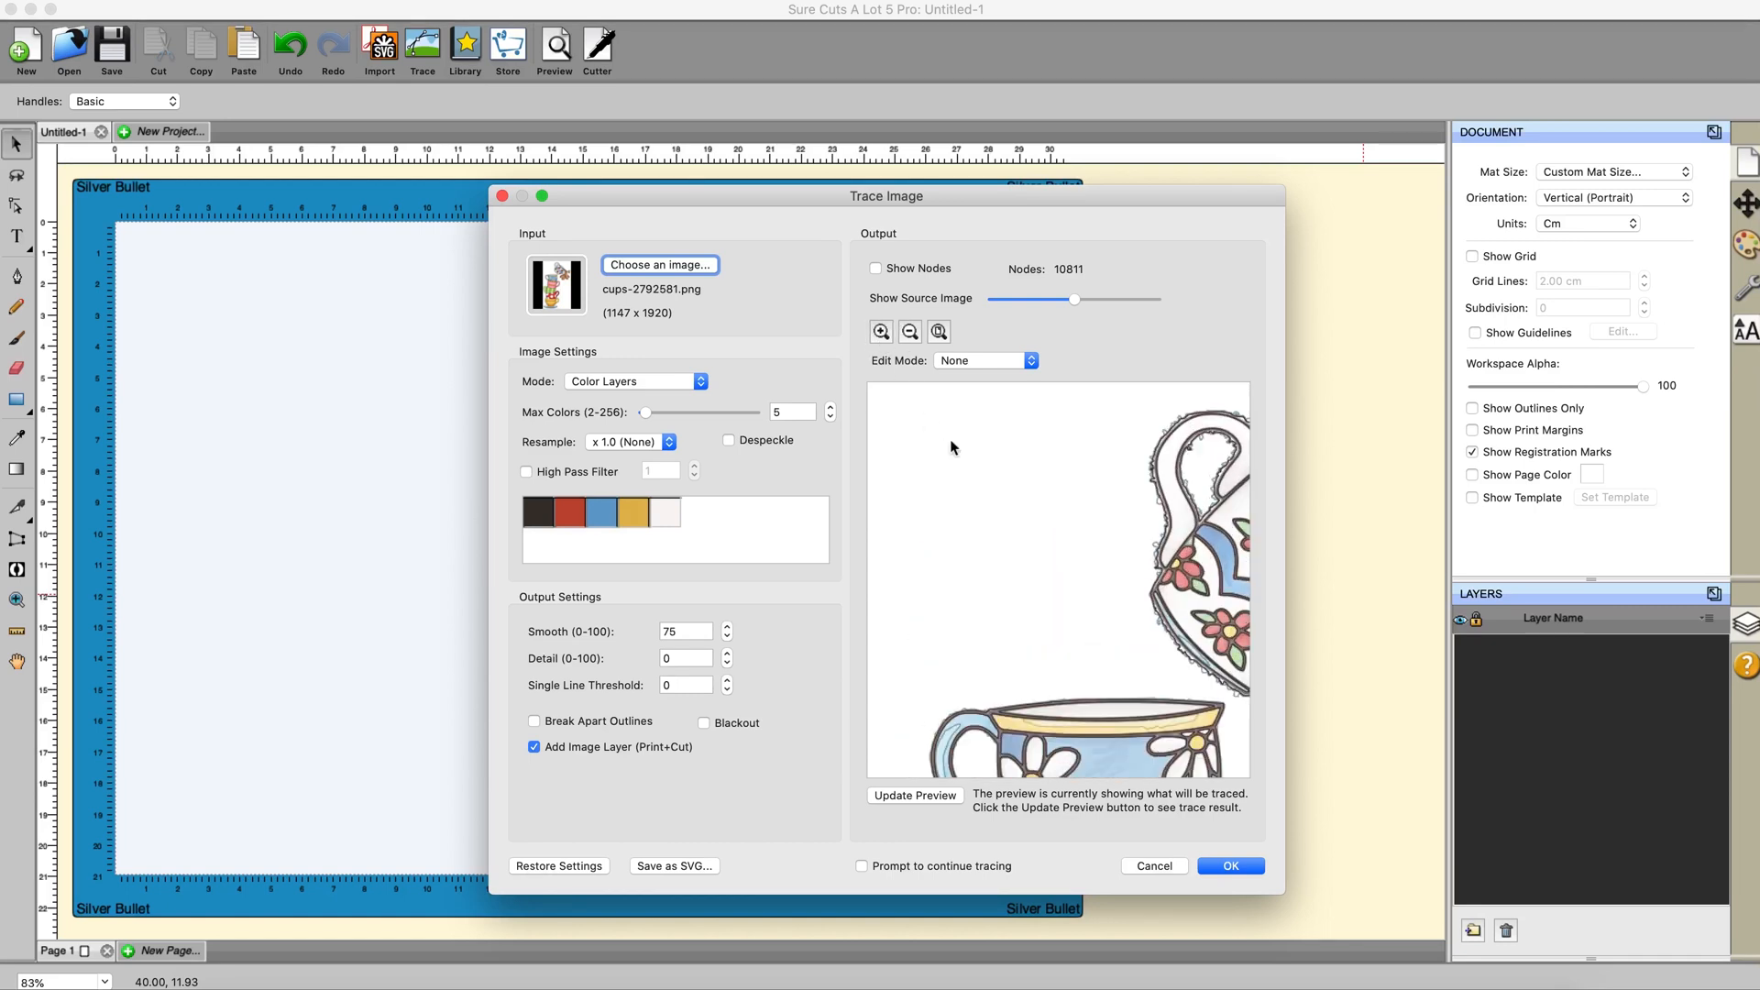
pyautogui.hscroll(5, 1052, 598)
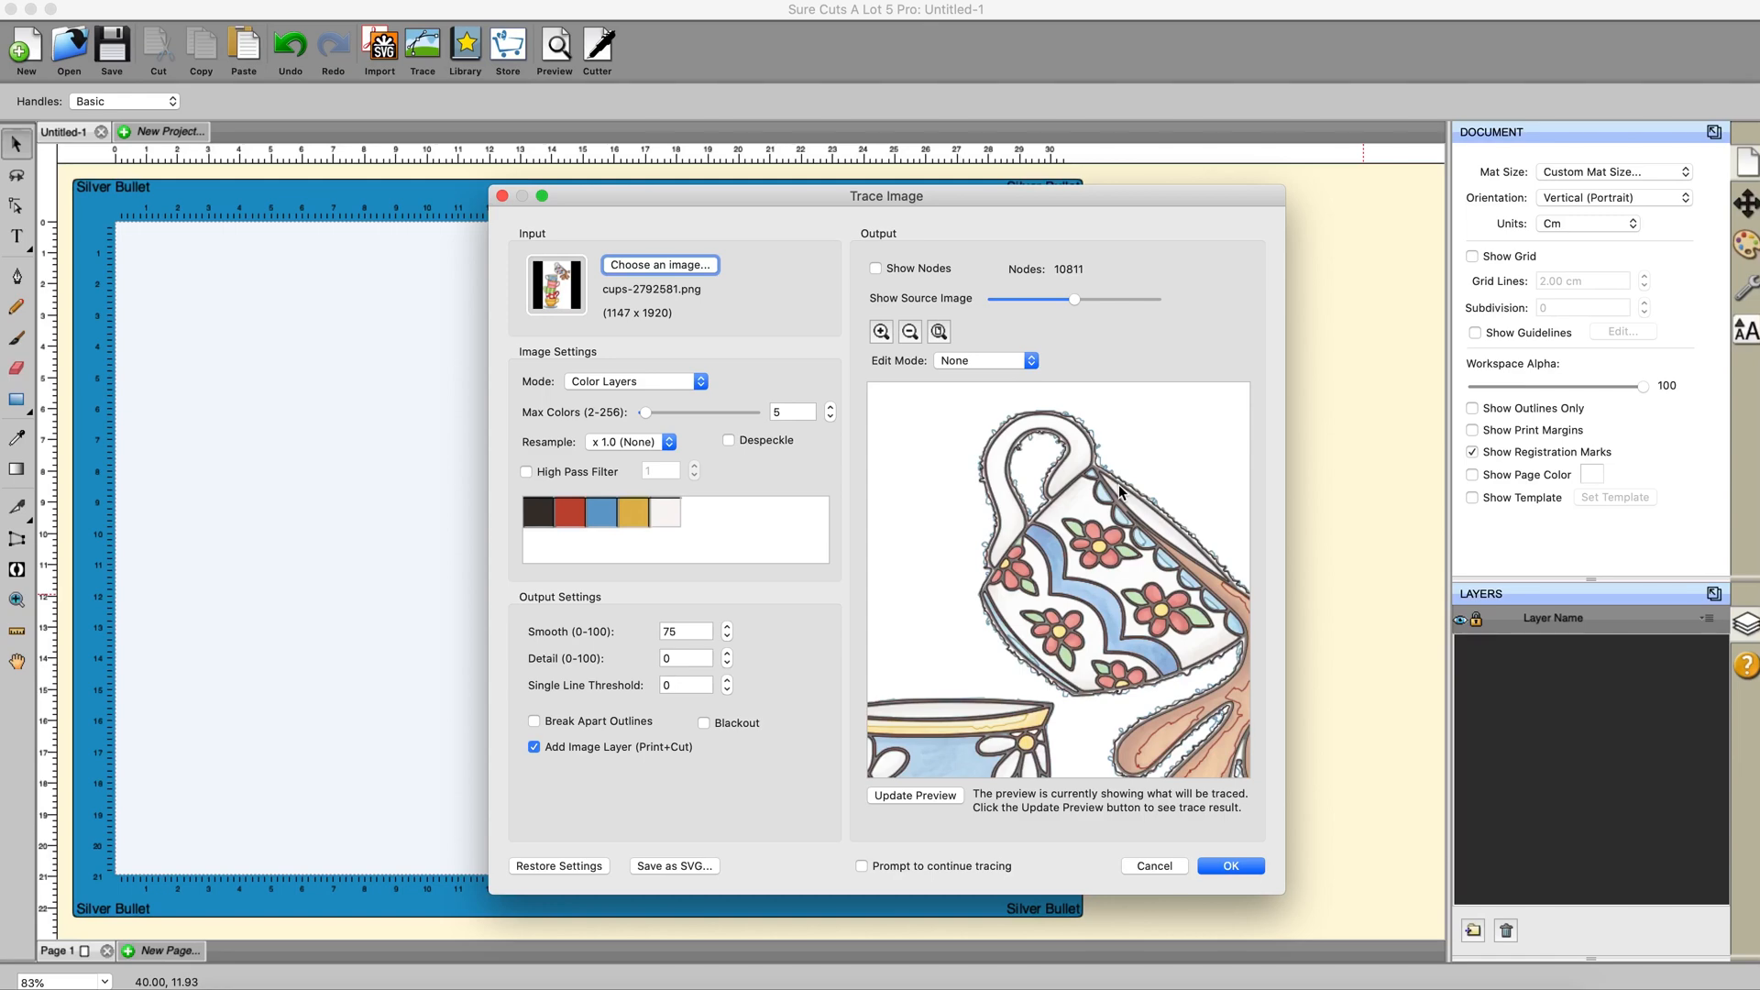
pyautogui.click(501, 196)
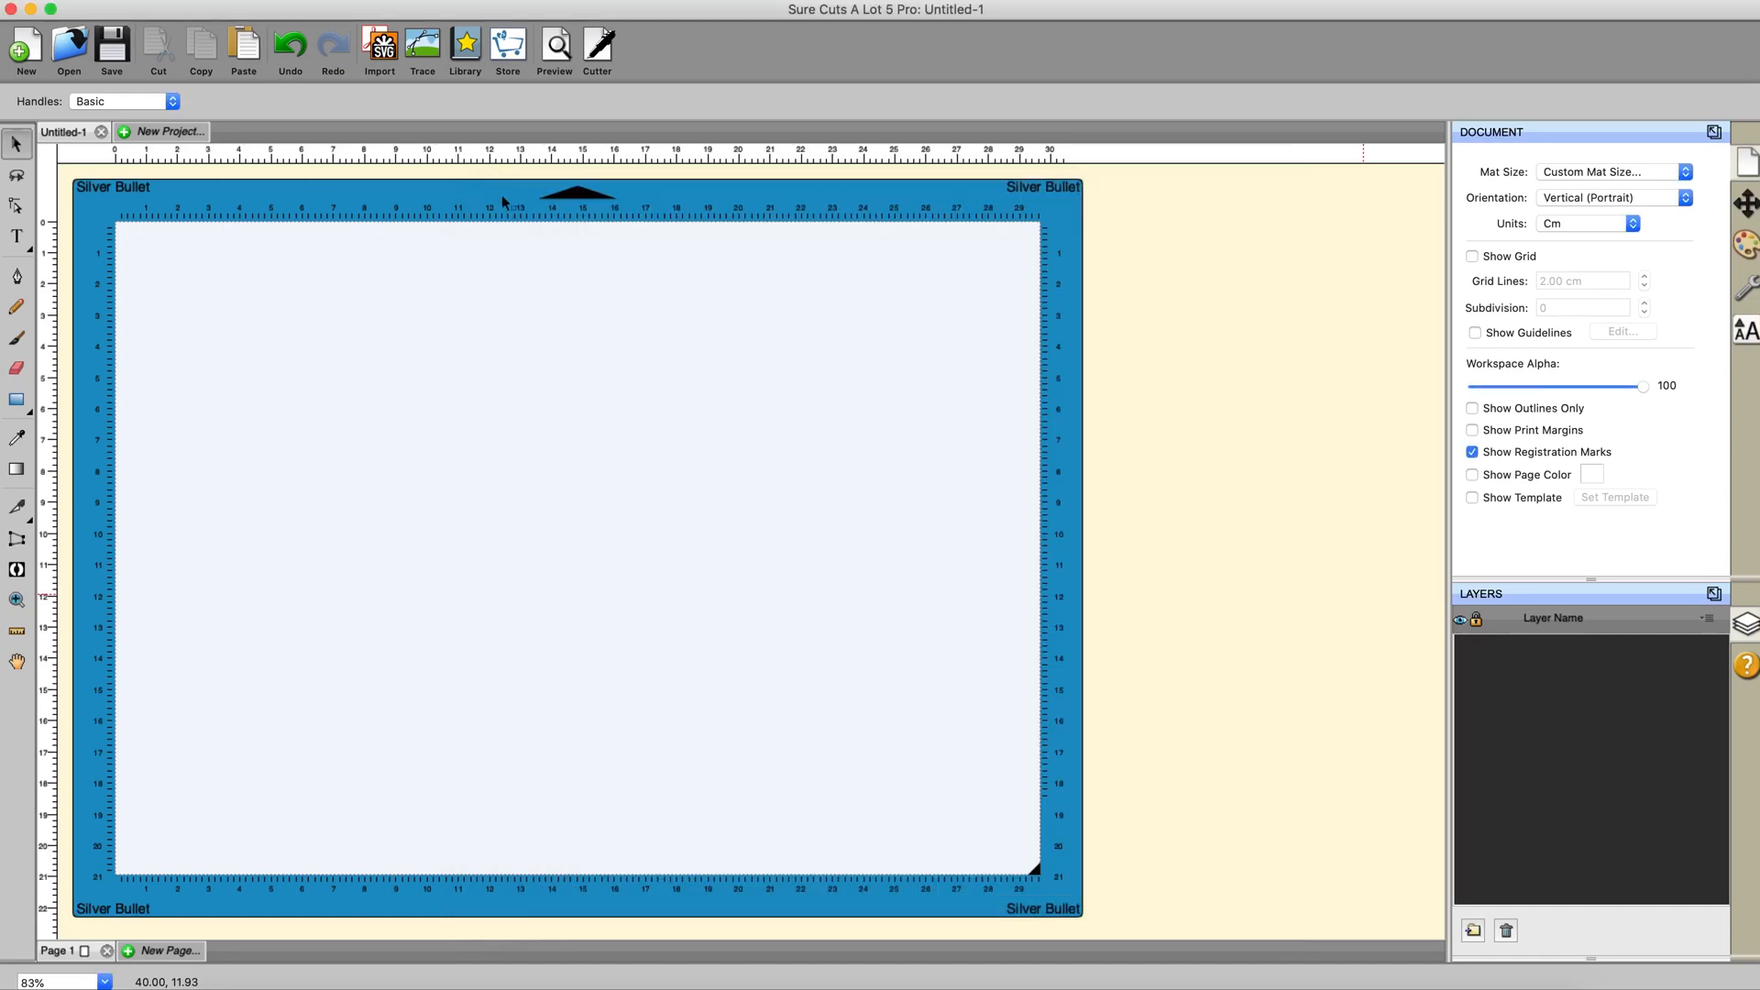
# Switch to Super Vectorizer 2 and import cups-2792581.png from the Downloads folder.
pyautogui.click(32, 13)
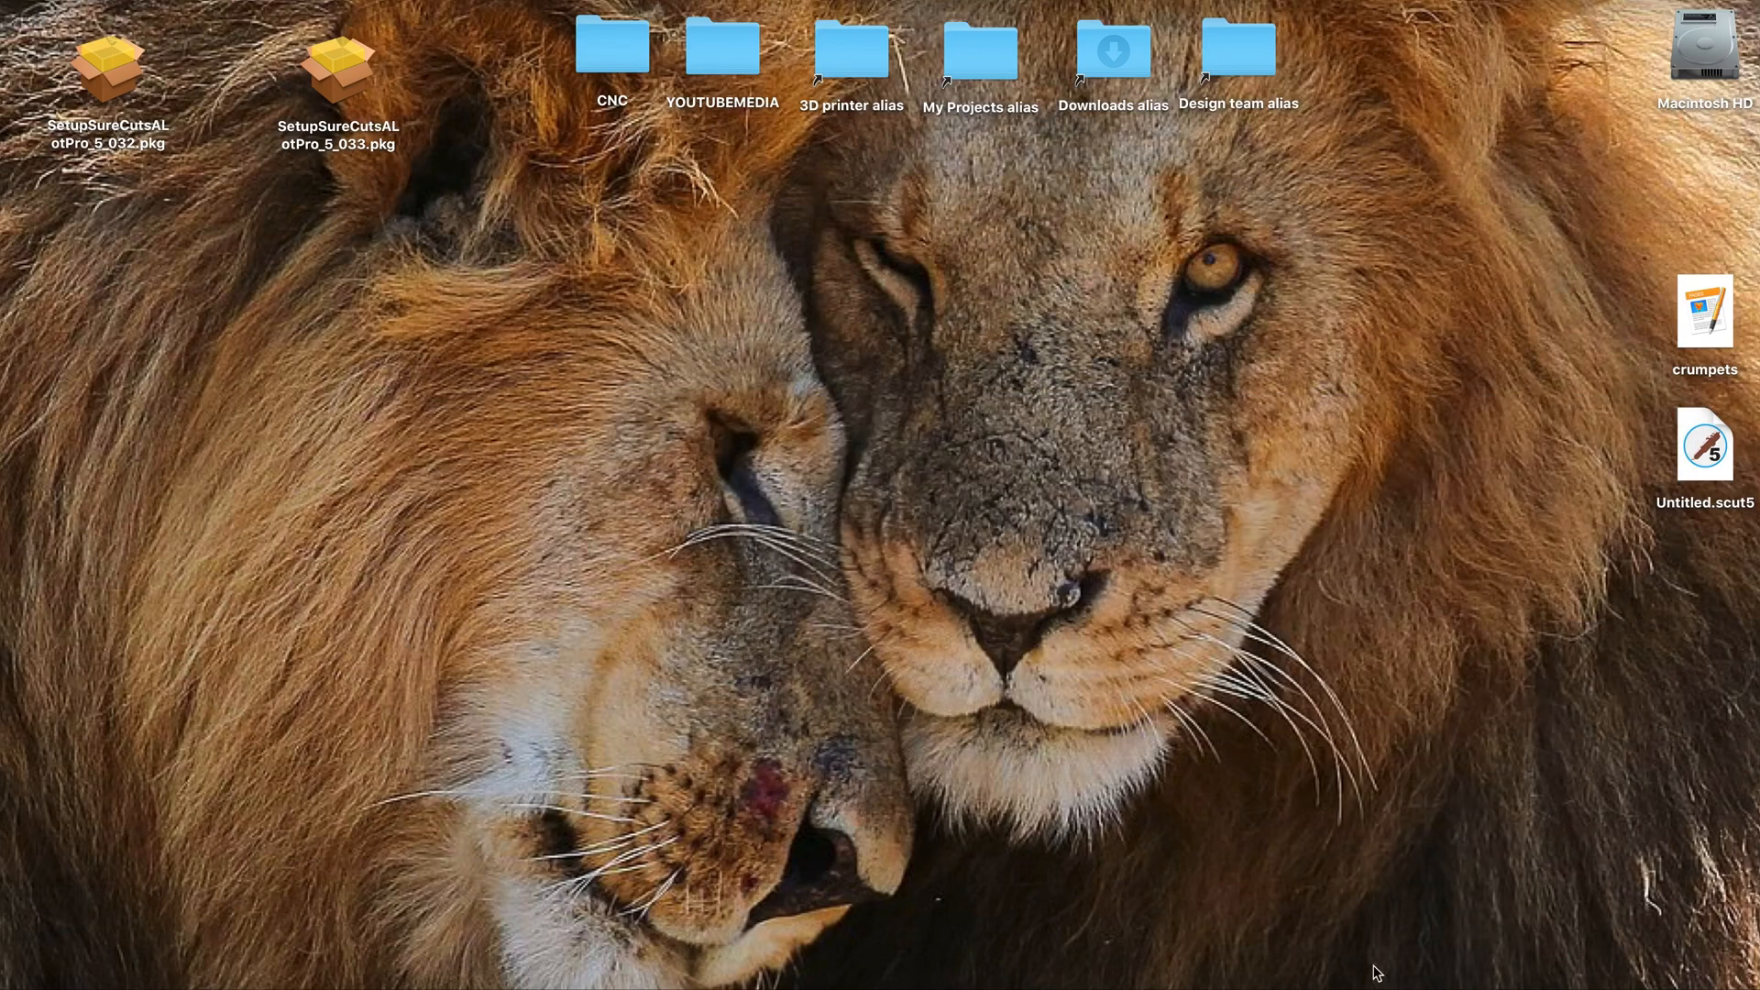
pyautogui.click(1395, 985)
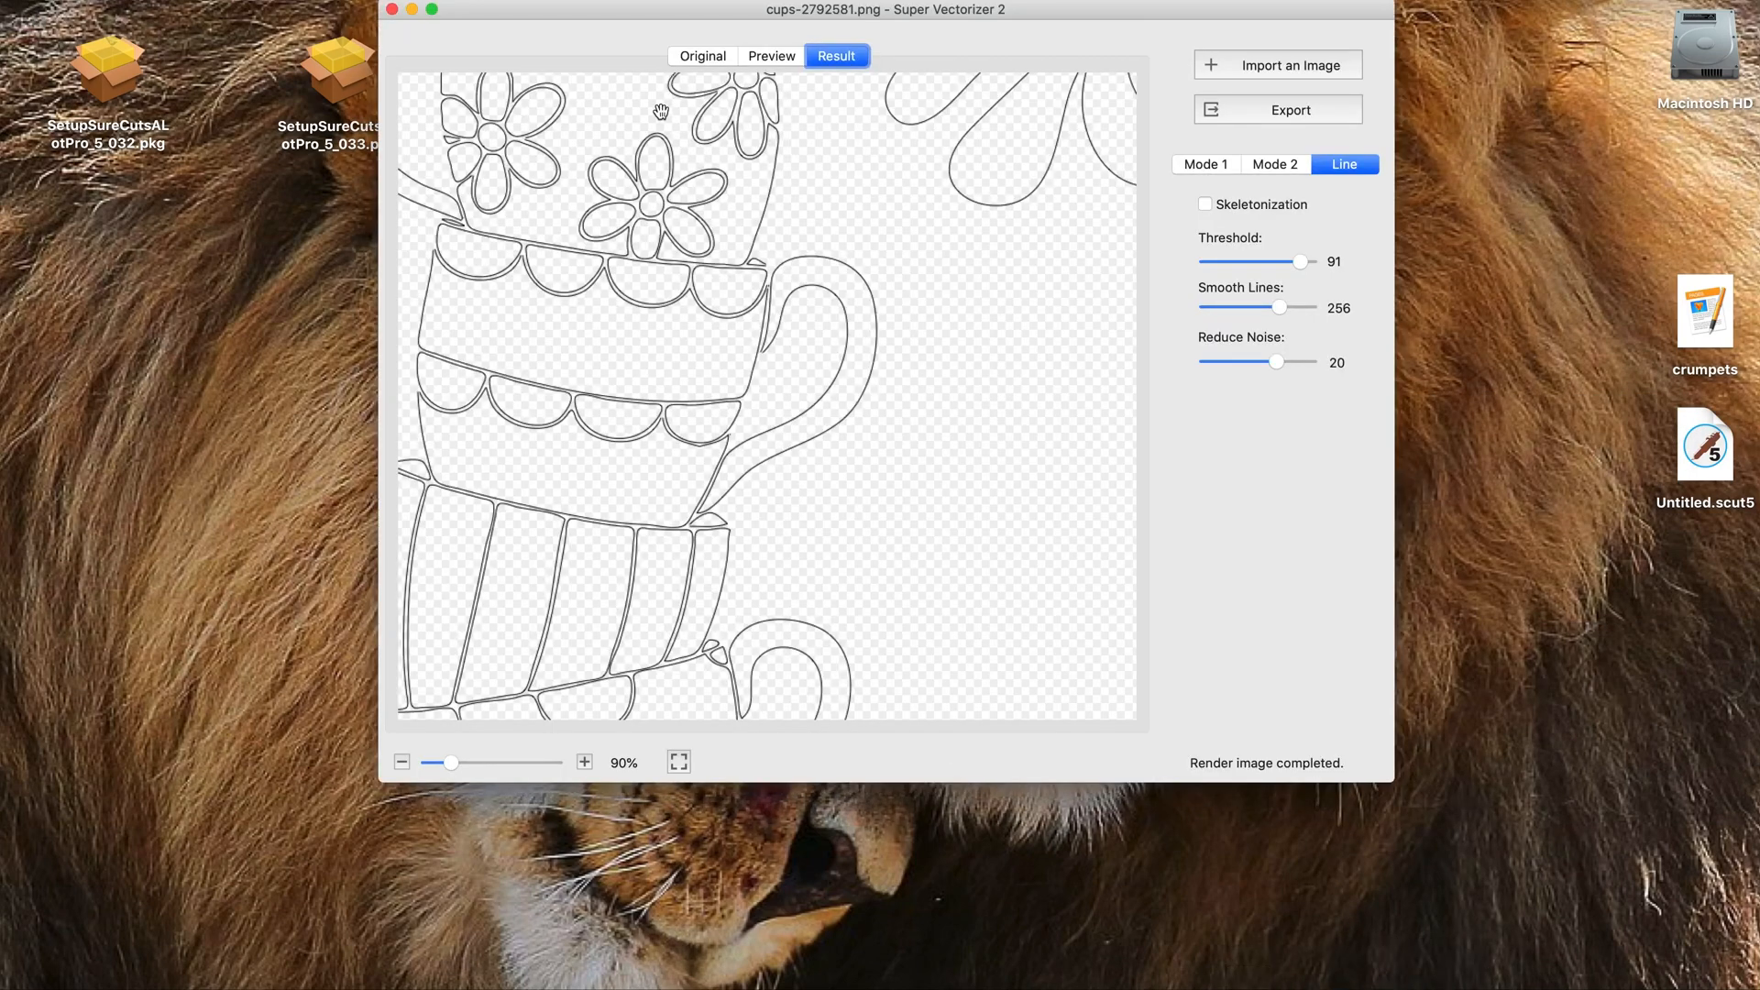
pyautogui.click(1258, 80)
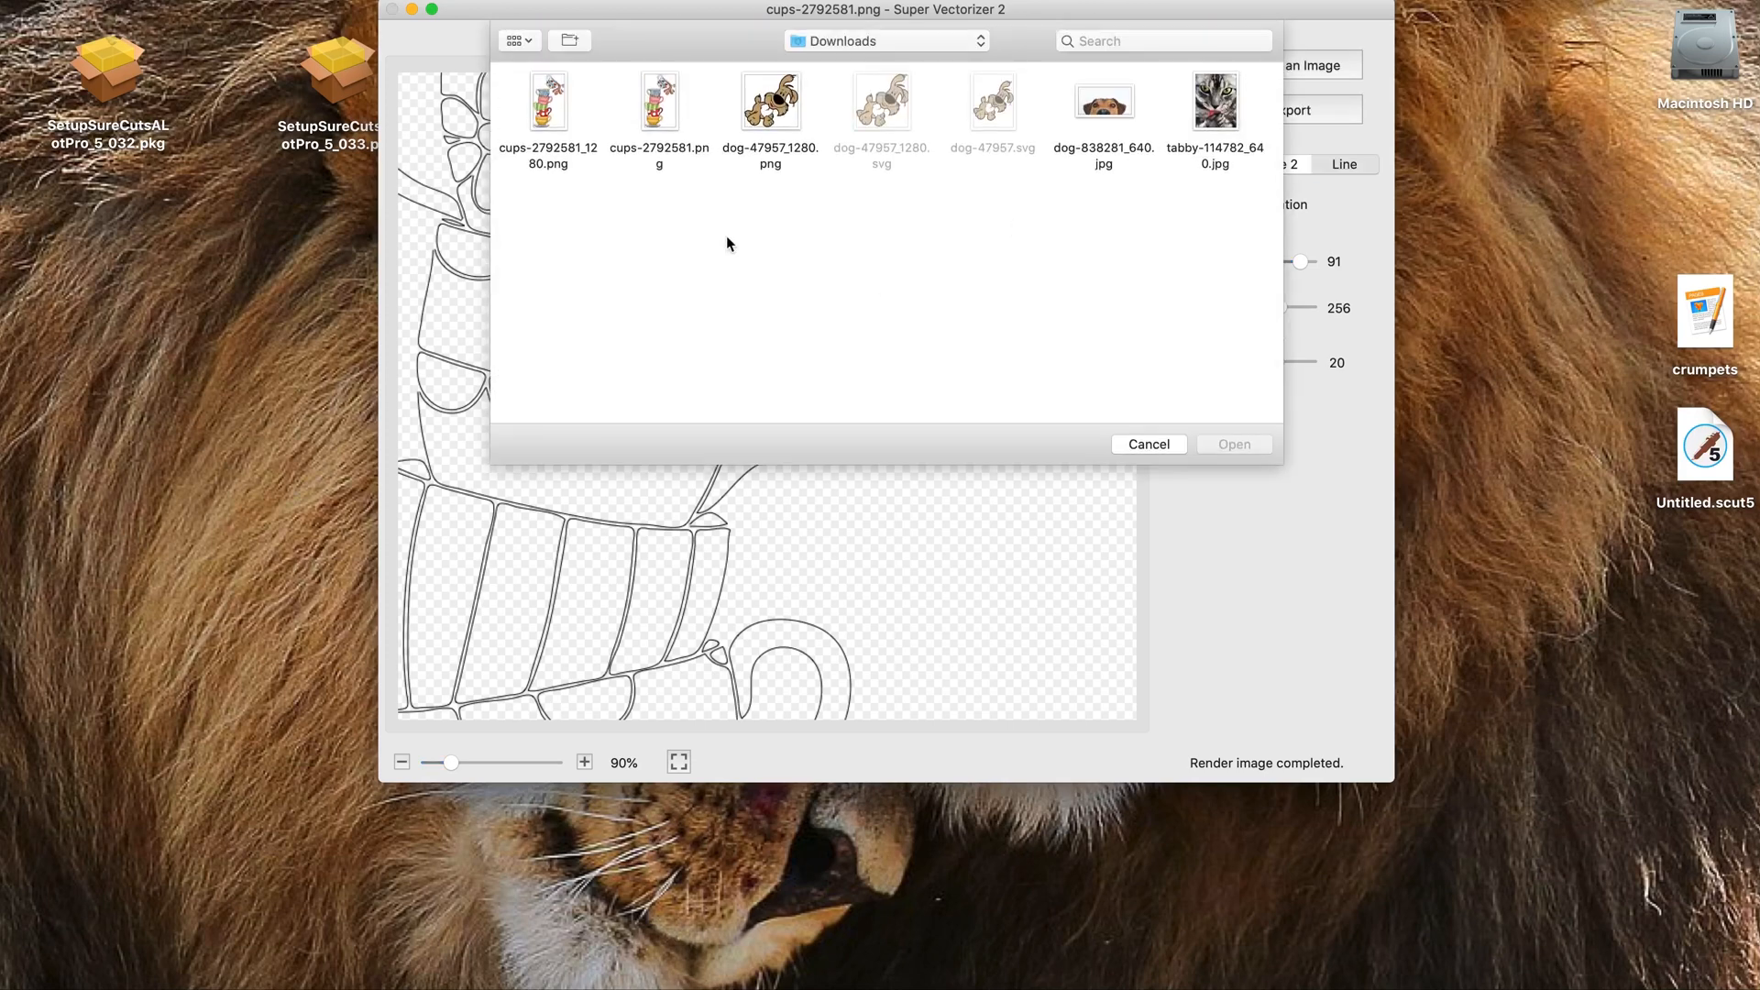
pyautogui.click(656, 99)
pyautogui.click(1212, 445)
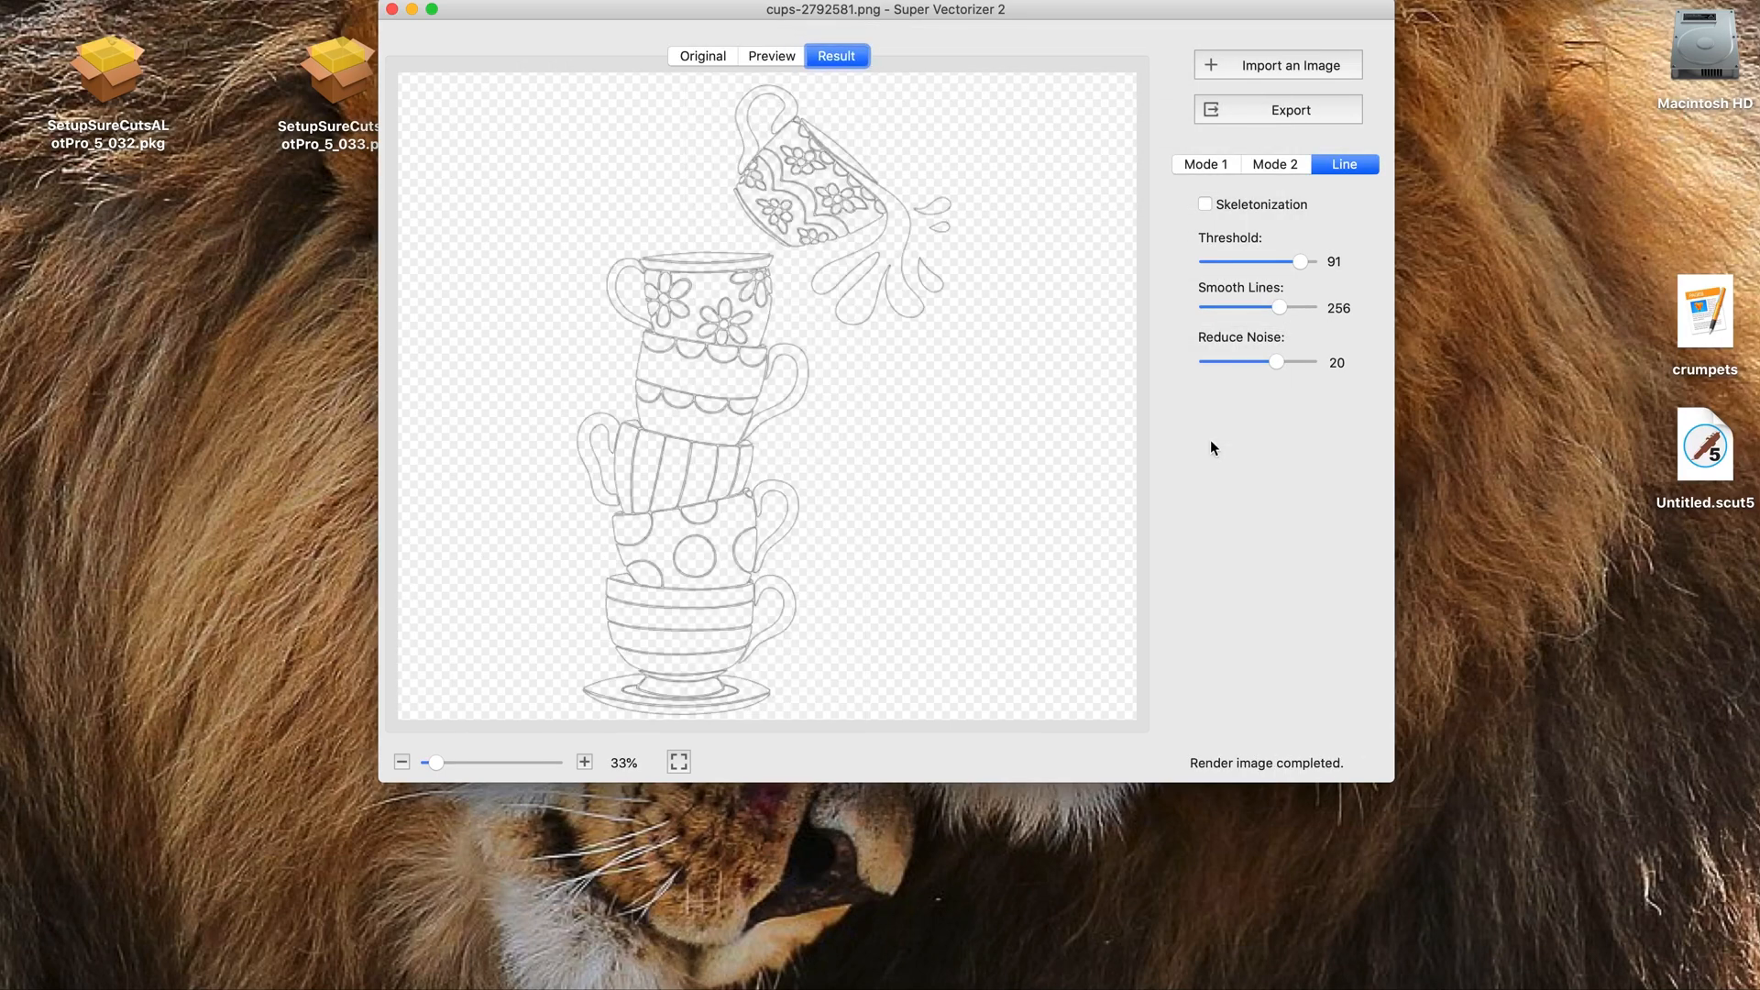
# Vectorize the cups image in Mode 1 with the color number set to 14.
pyautogui.click(1199, 168)
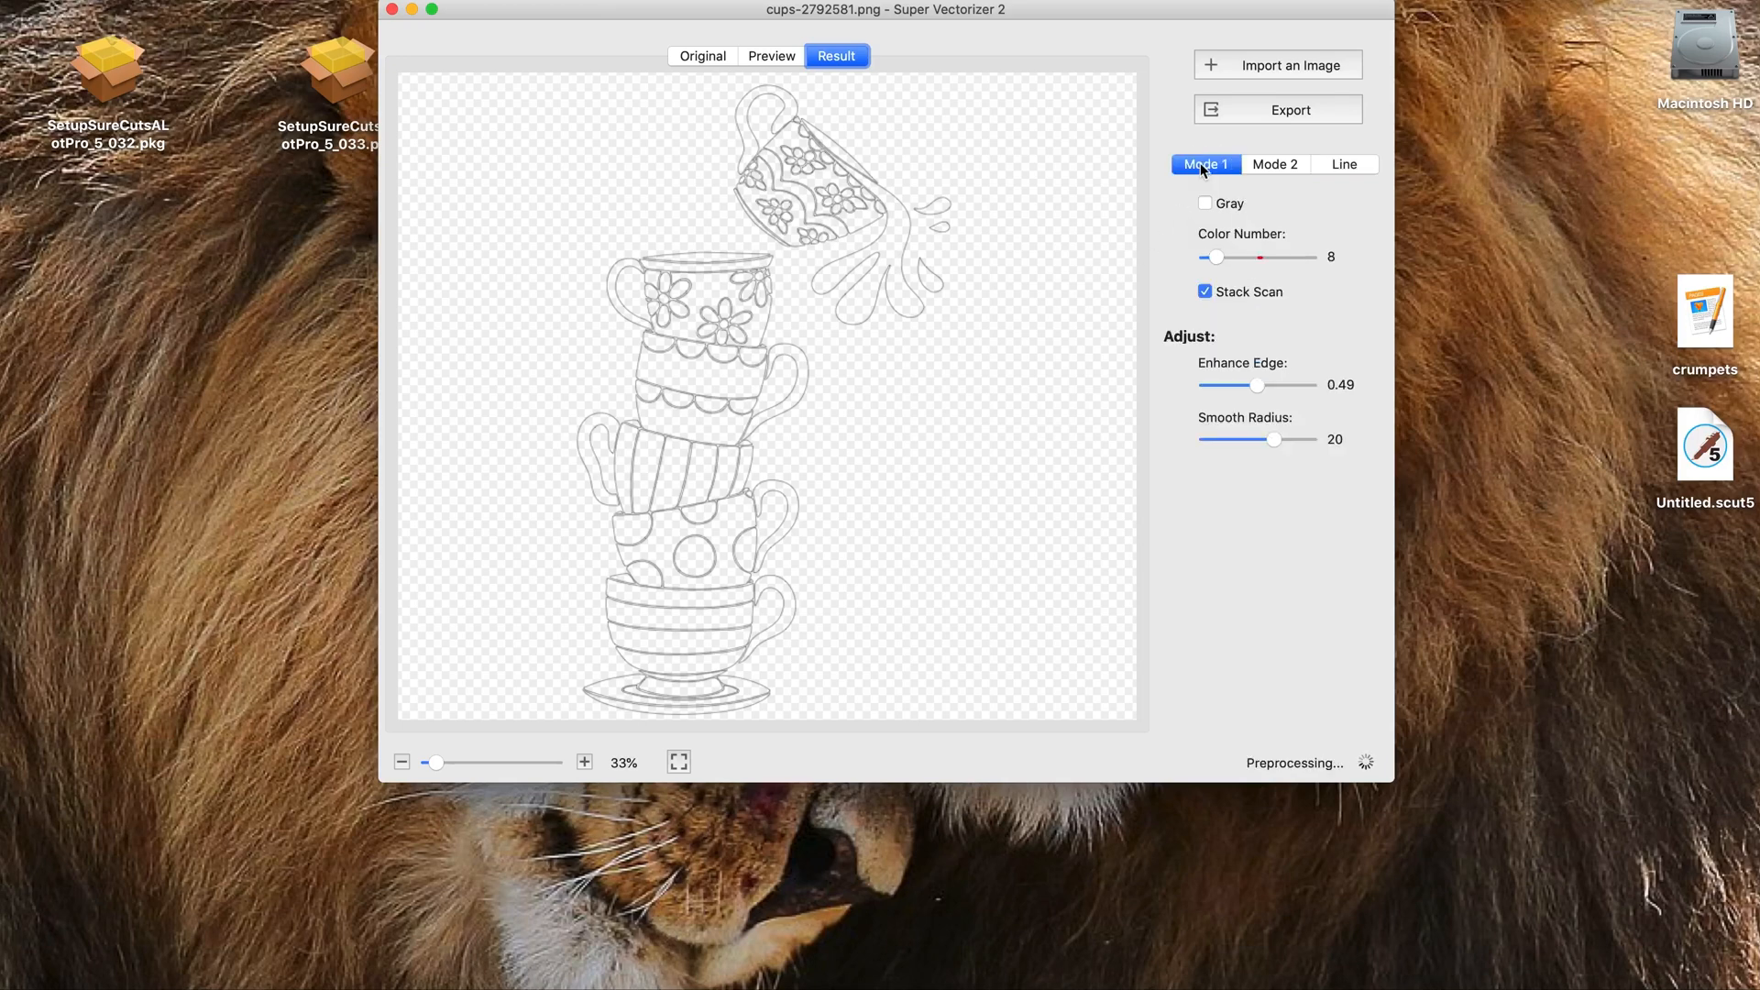
pyautogui.click(1217, 259)
pyautogui.moveTo(1217, 259); pyautogui.dragTo(1227, 260)
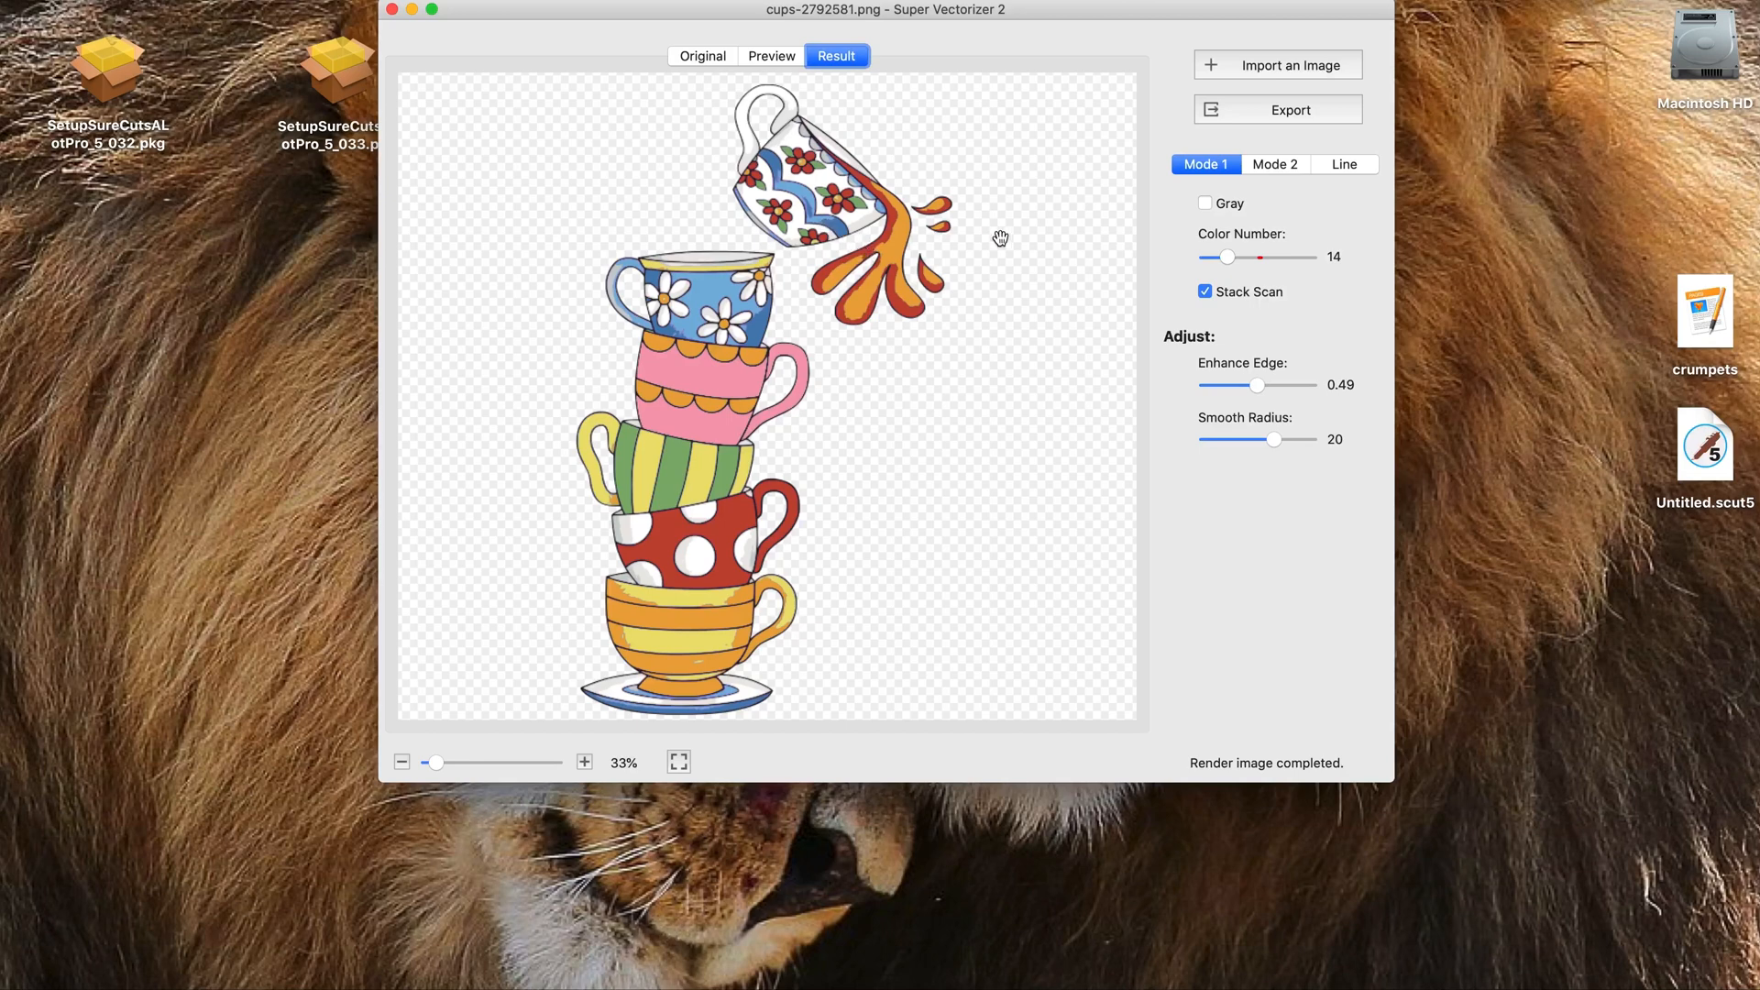
# Export the color vector result to the Desktop as cups-2792581_vectorized in svg format.
pyautogui.click(1268, 112)
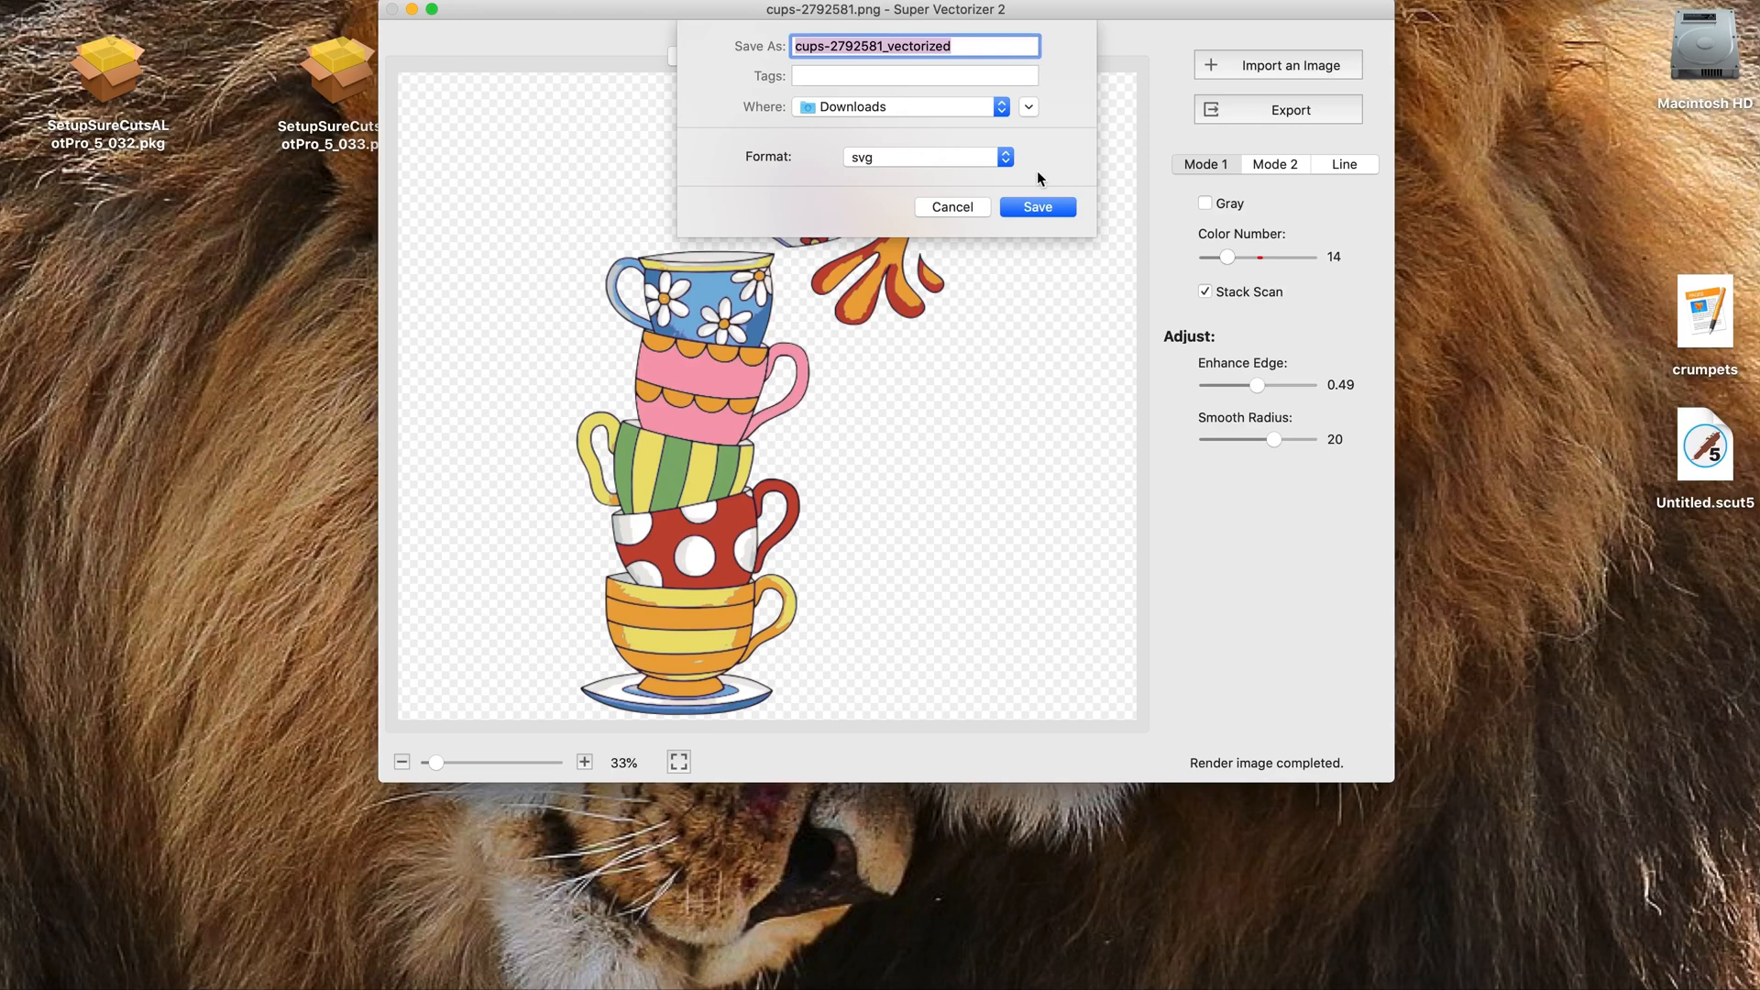
pyautogui.click(1003, 110)
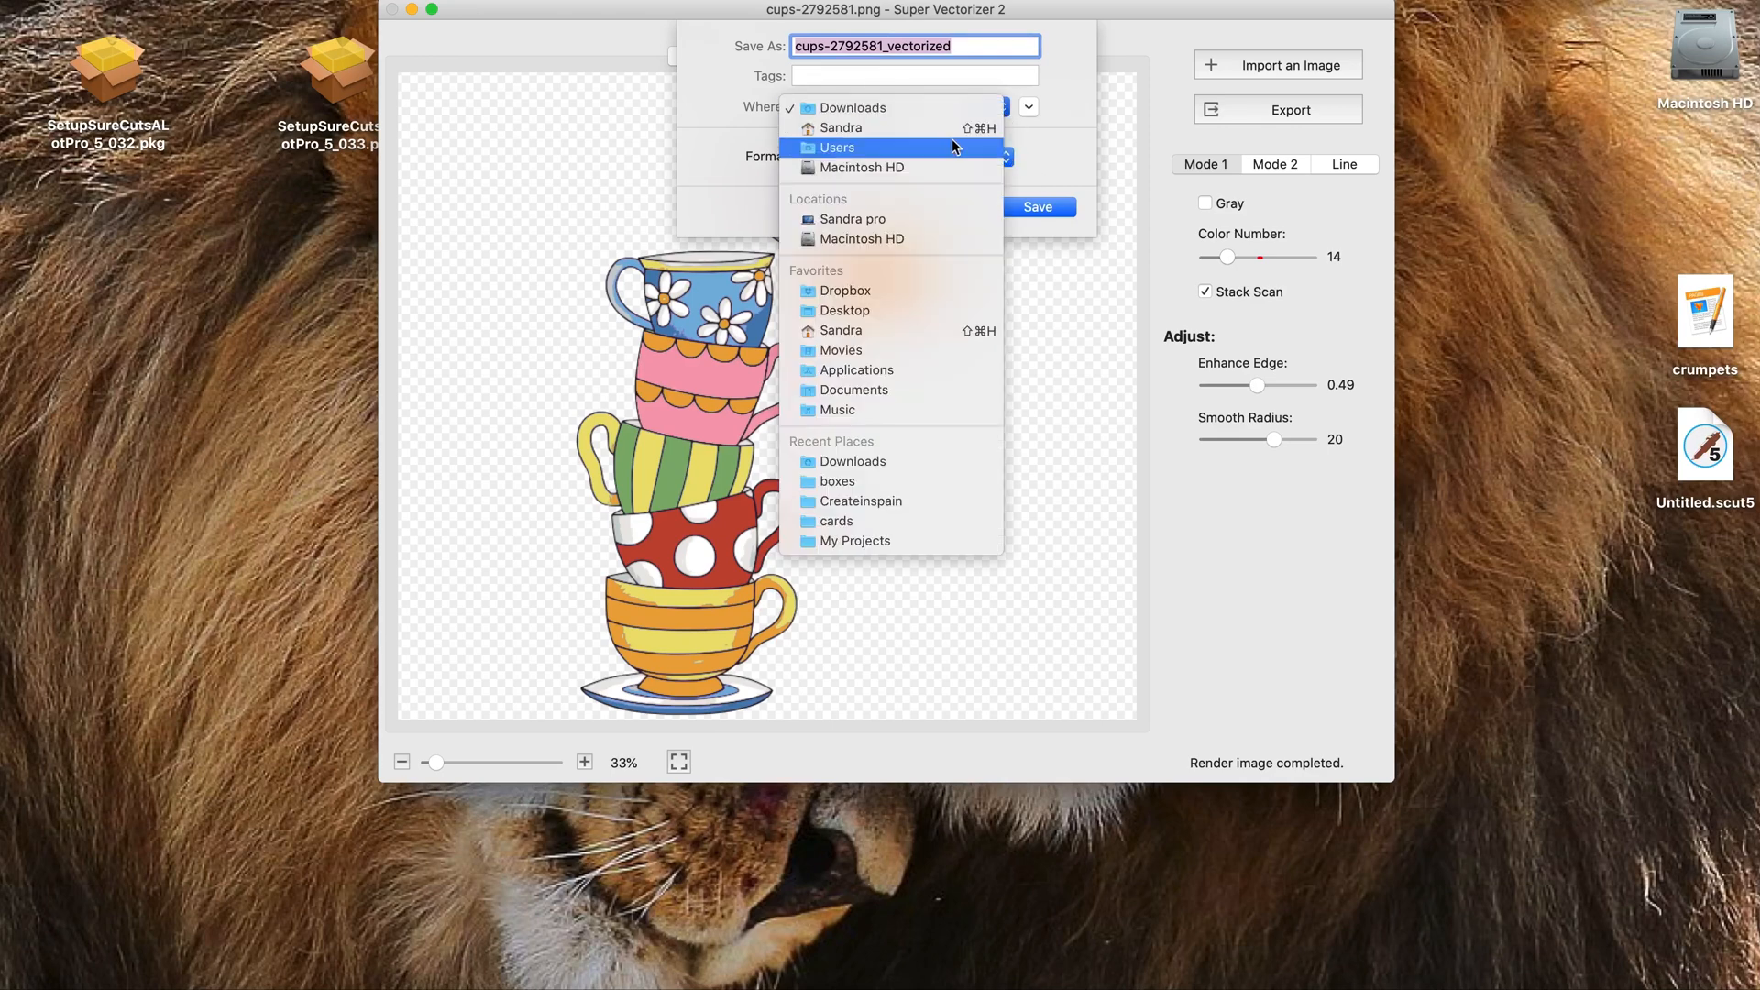
pyautogui.click(890, 310)
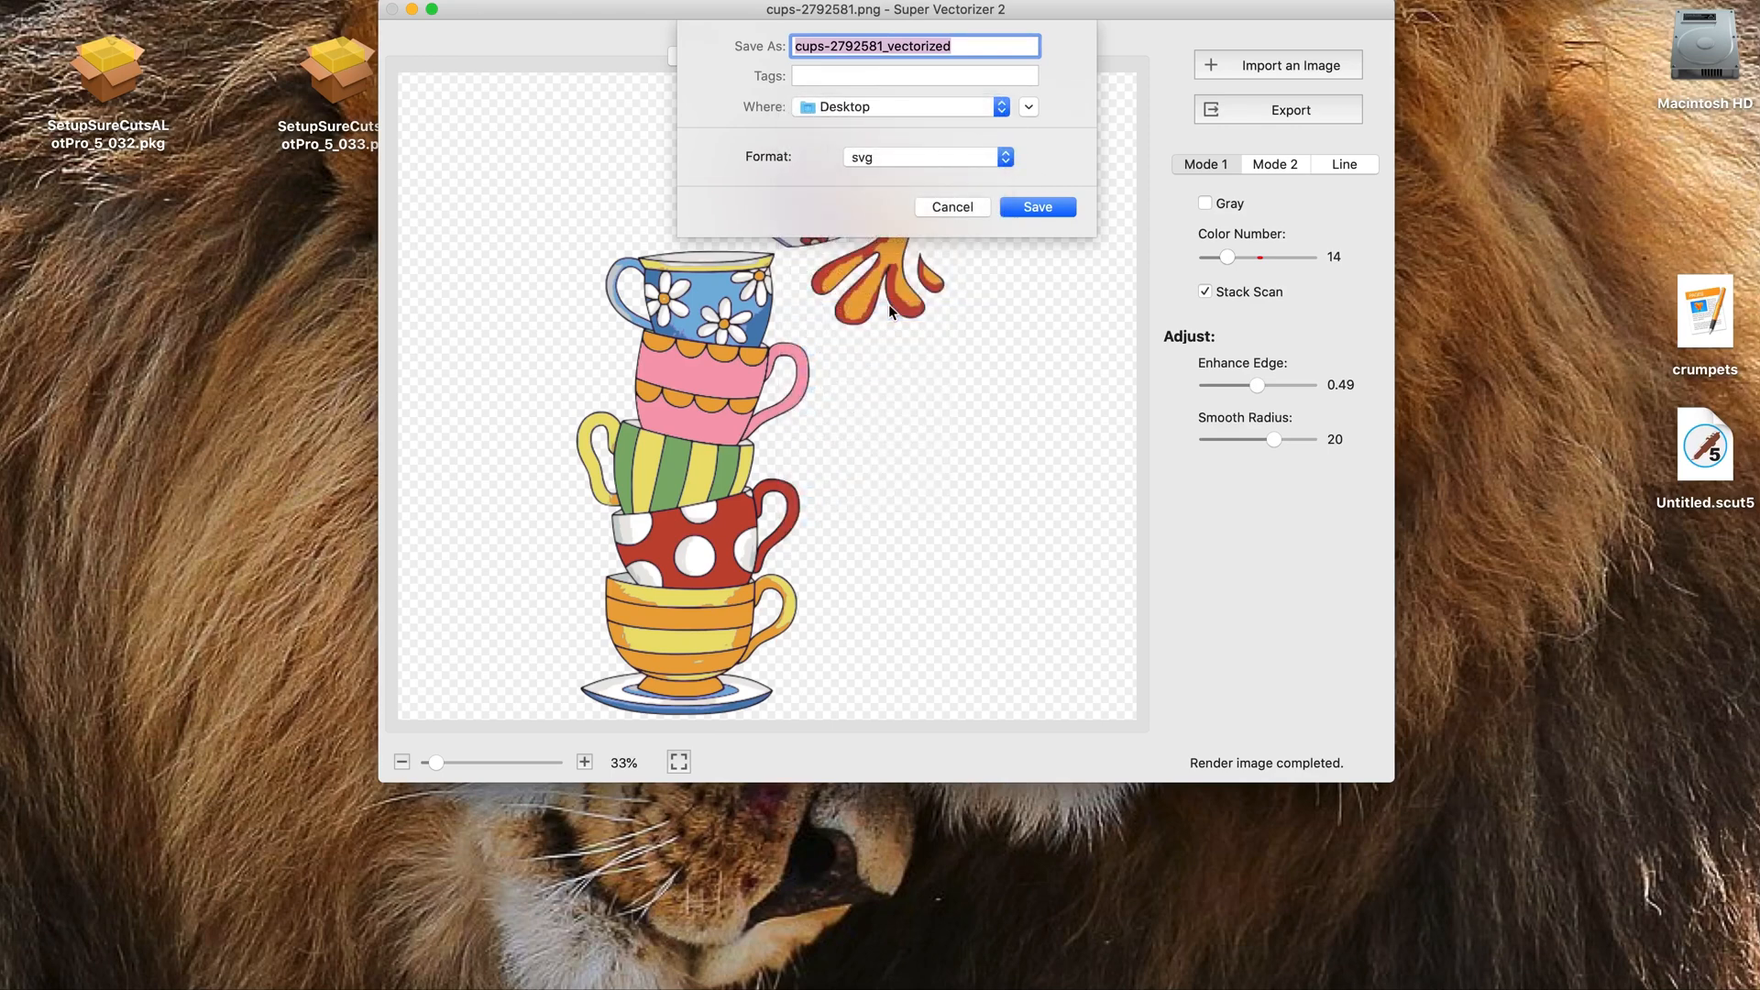
pyautogui.click(1038, 208)
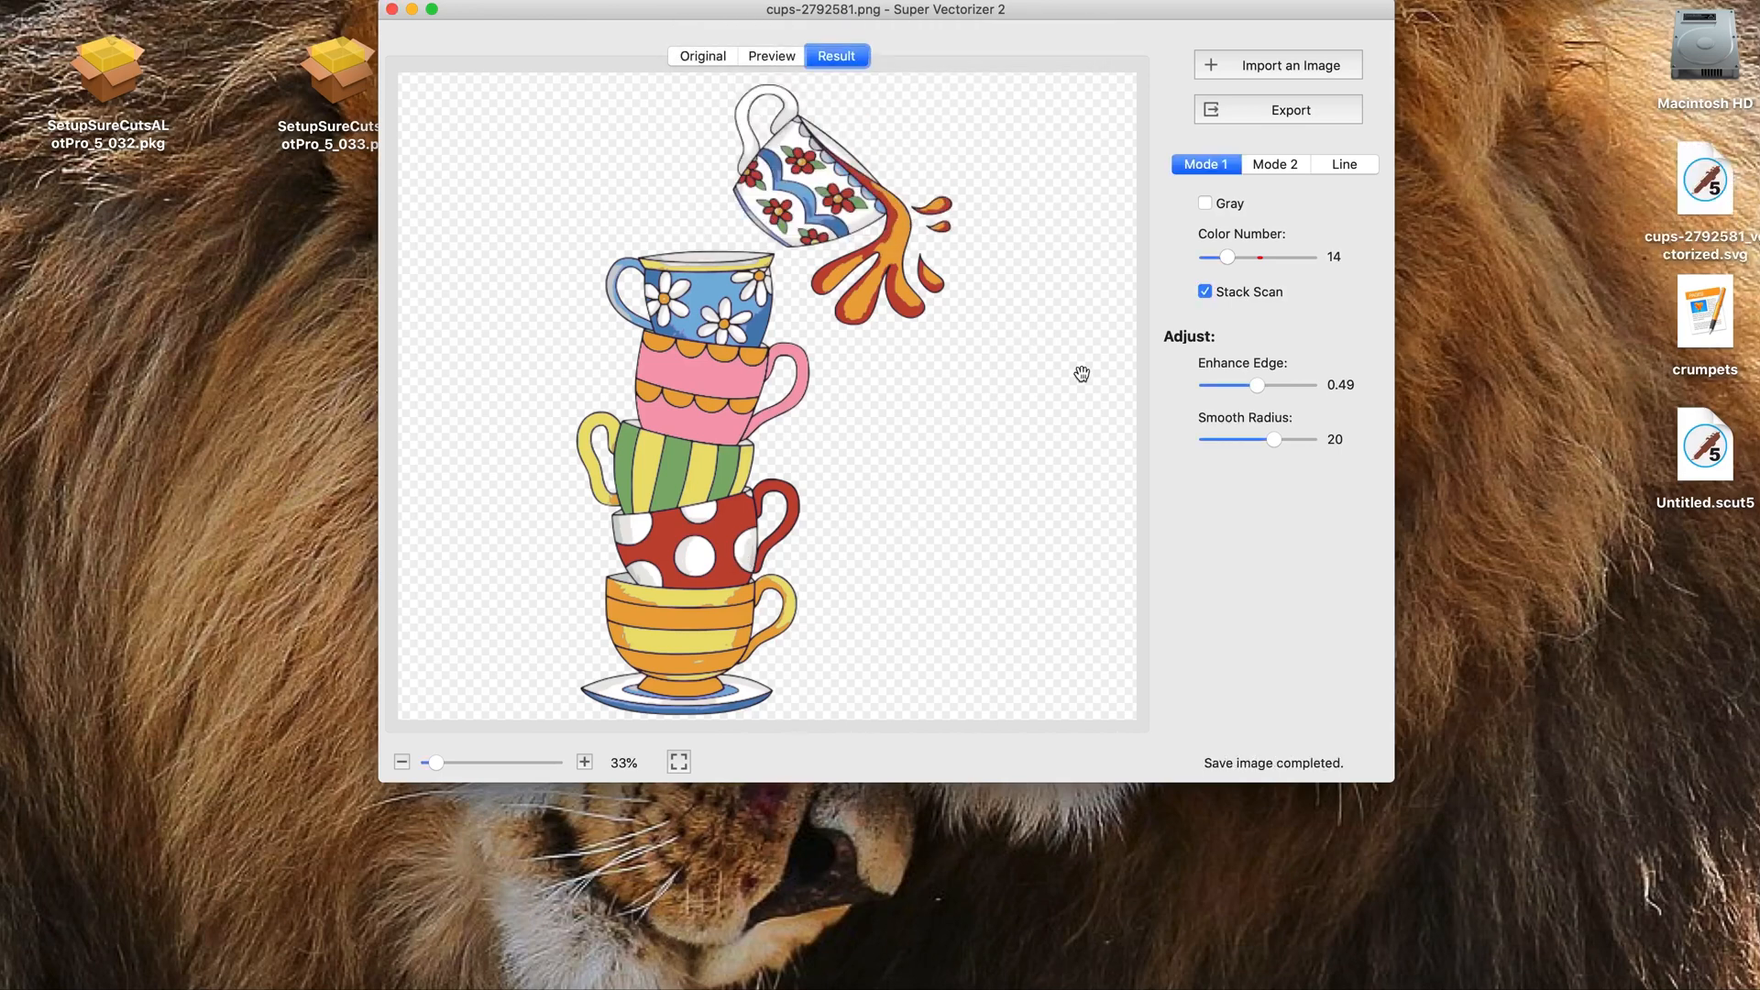
# Try vectorizing the cups image in Mode 2 with the color number reduced to 2.
pyautogui.click(1283, 167)
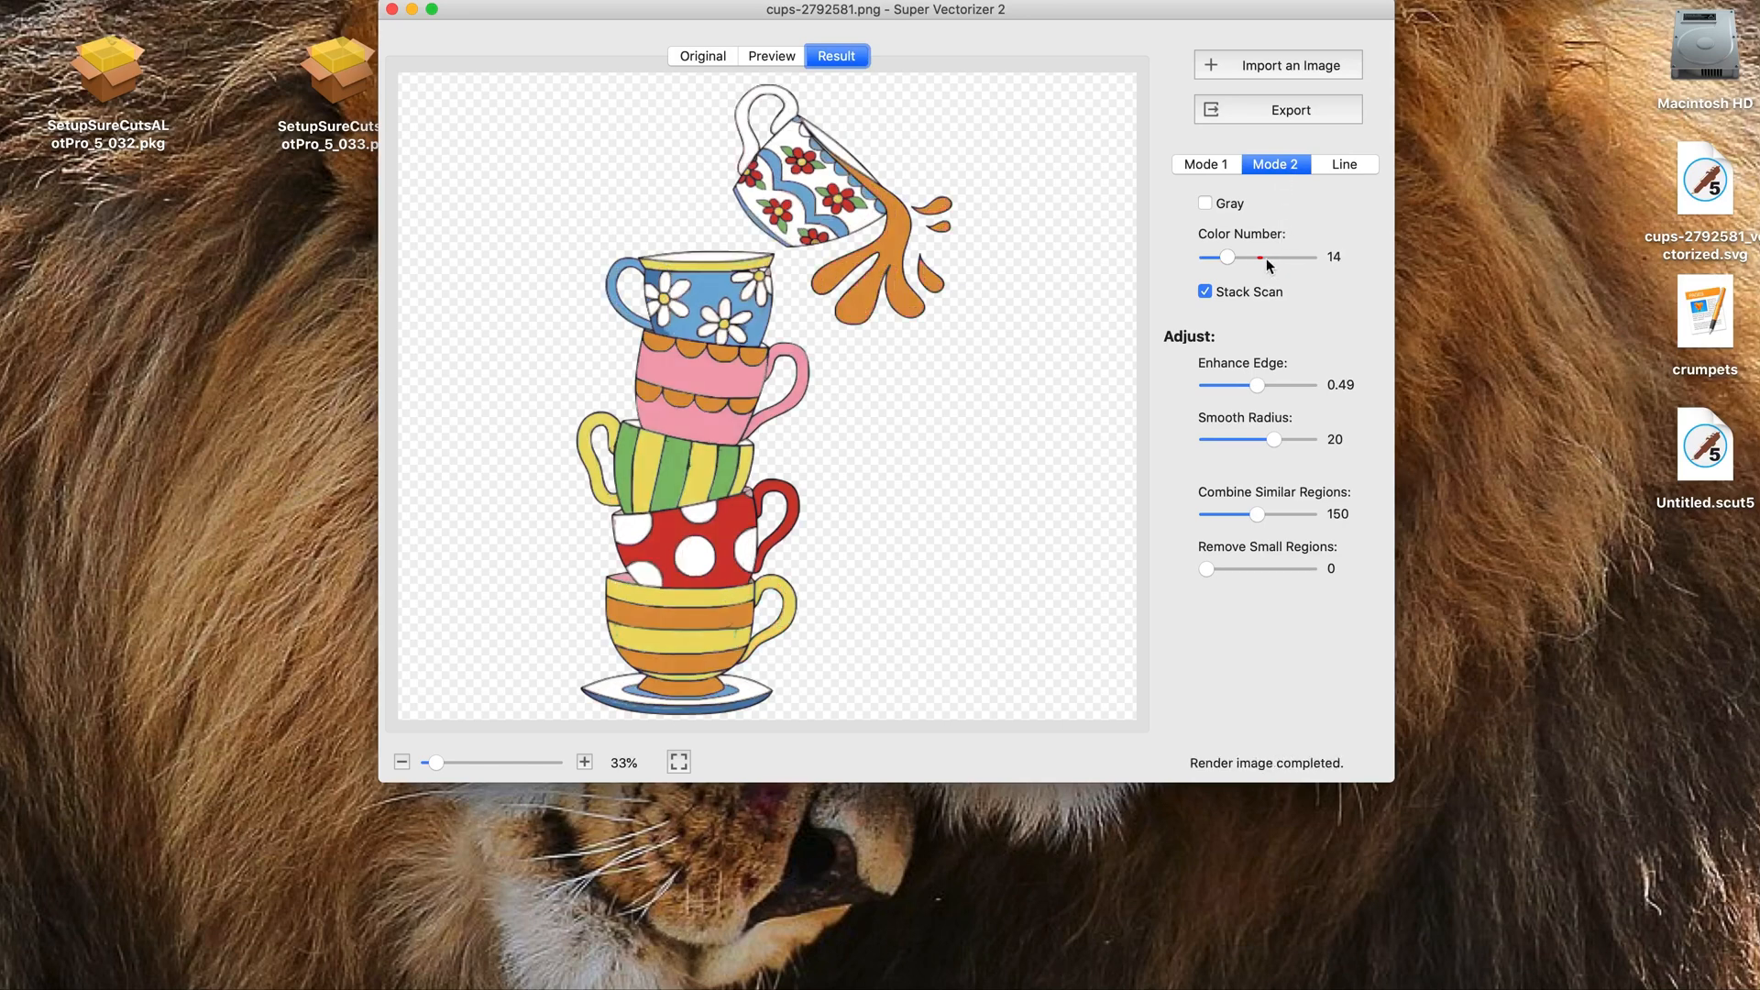
pyautogui.click(1228, 255)
pyautogui.moveTo(1229, 259); pyautogui.dragTo(1196, 261)
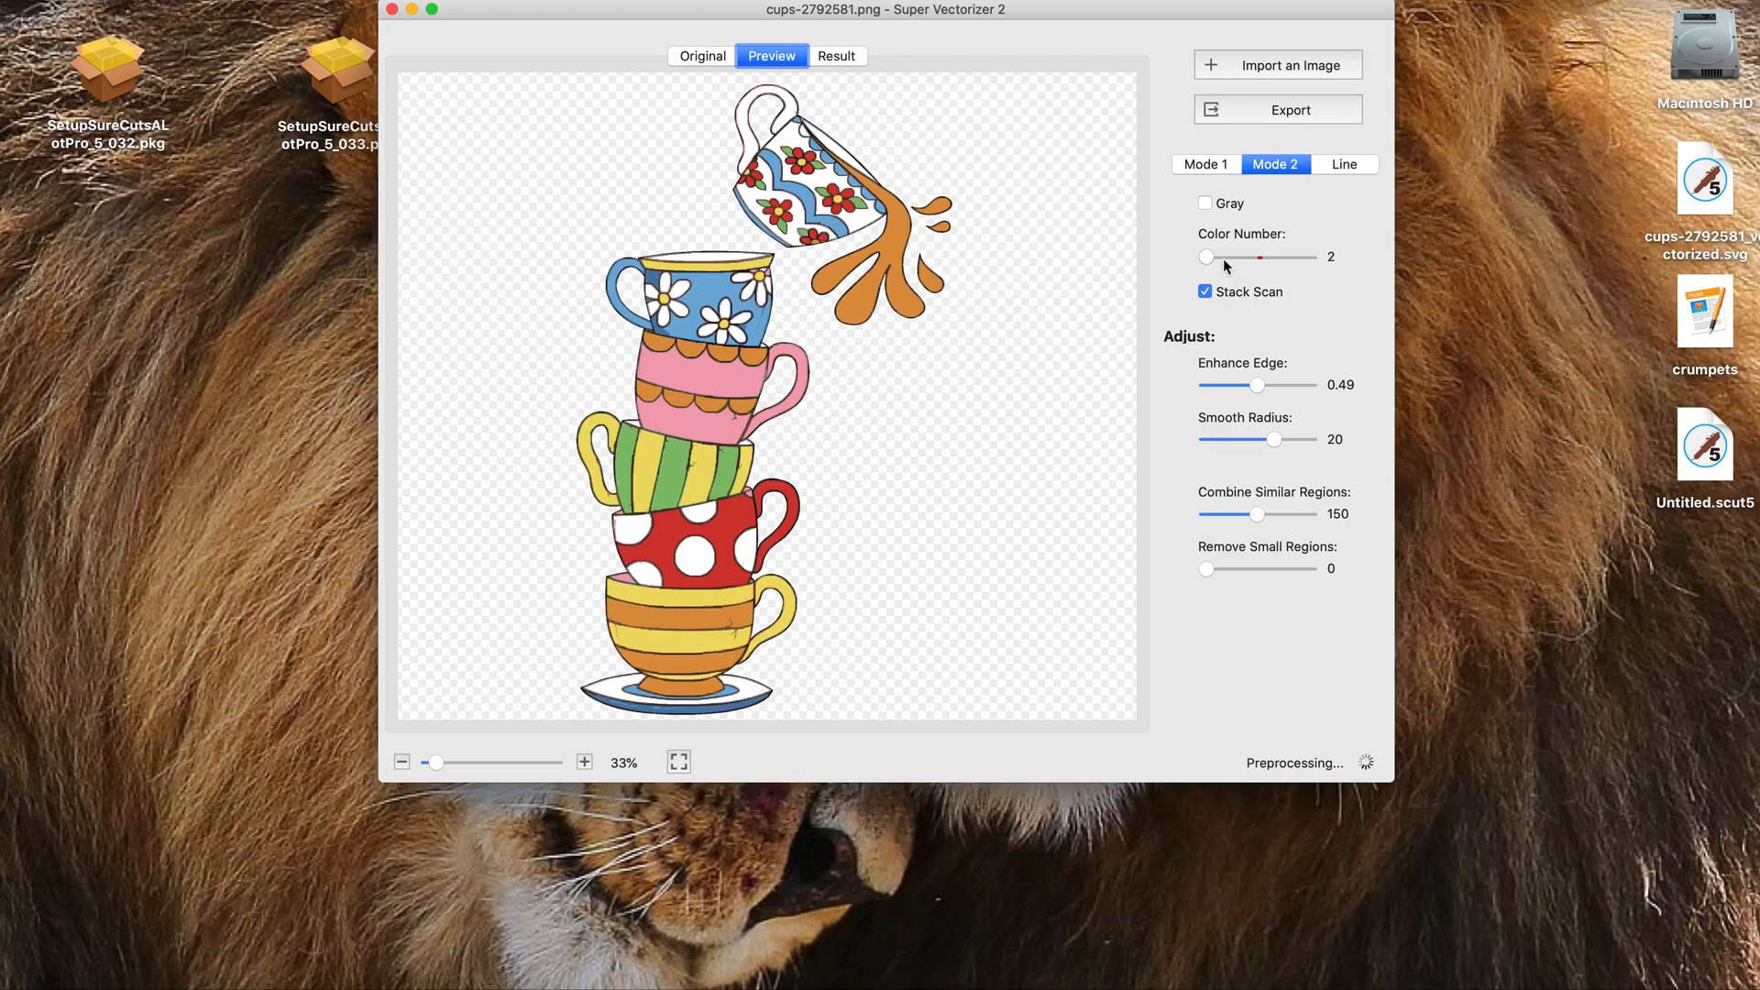
pyautogui.moveTo(1215, 265)
pyautogui.mouseDown()
pyautogui.moveTo(1295, 262)
pyautogui.moveTo(1183, 265)
pyautogui.mouseUp()
# Vectorize the cups image in Line mode and examine the resulting outlines up close.
pyautogui.click(1338, 166)
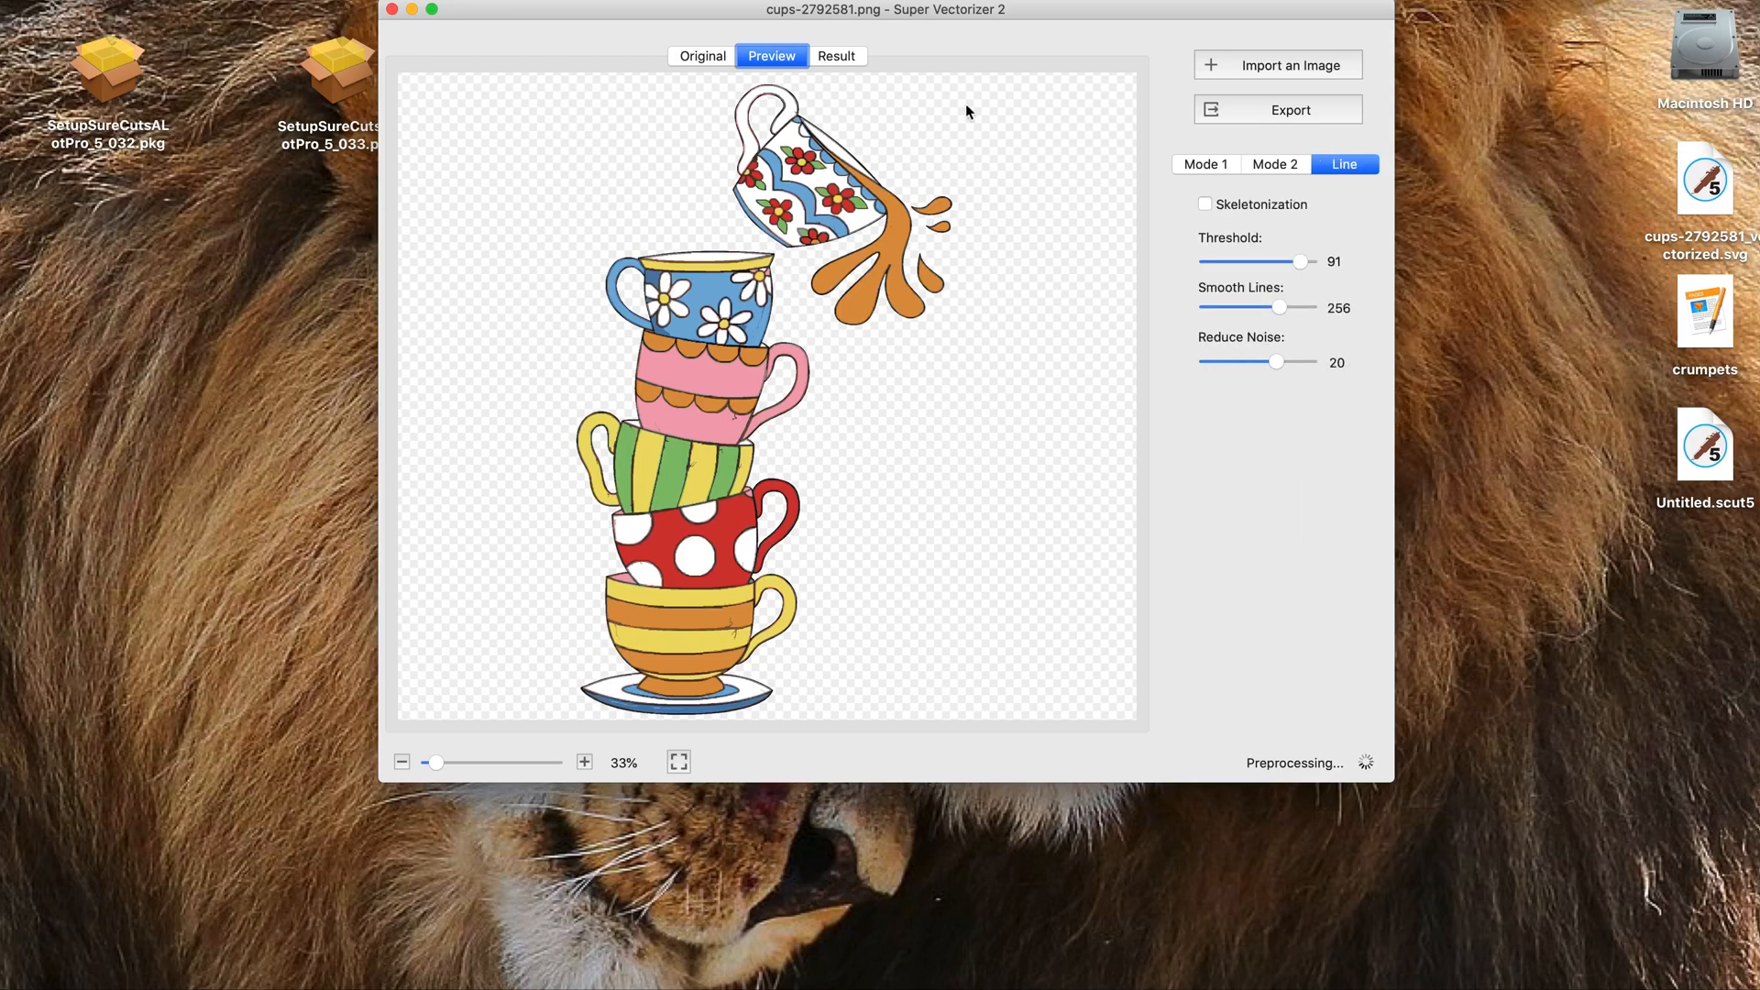
pyautogui.click(848, 57)
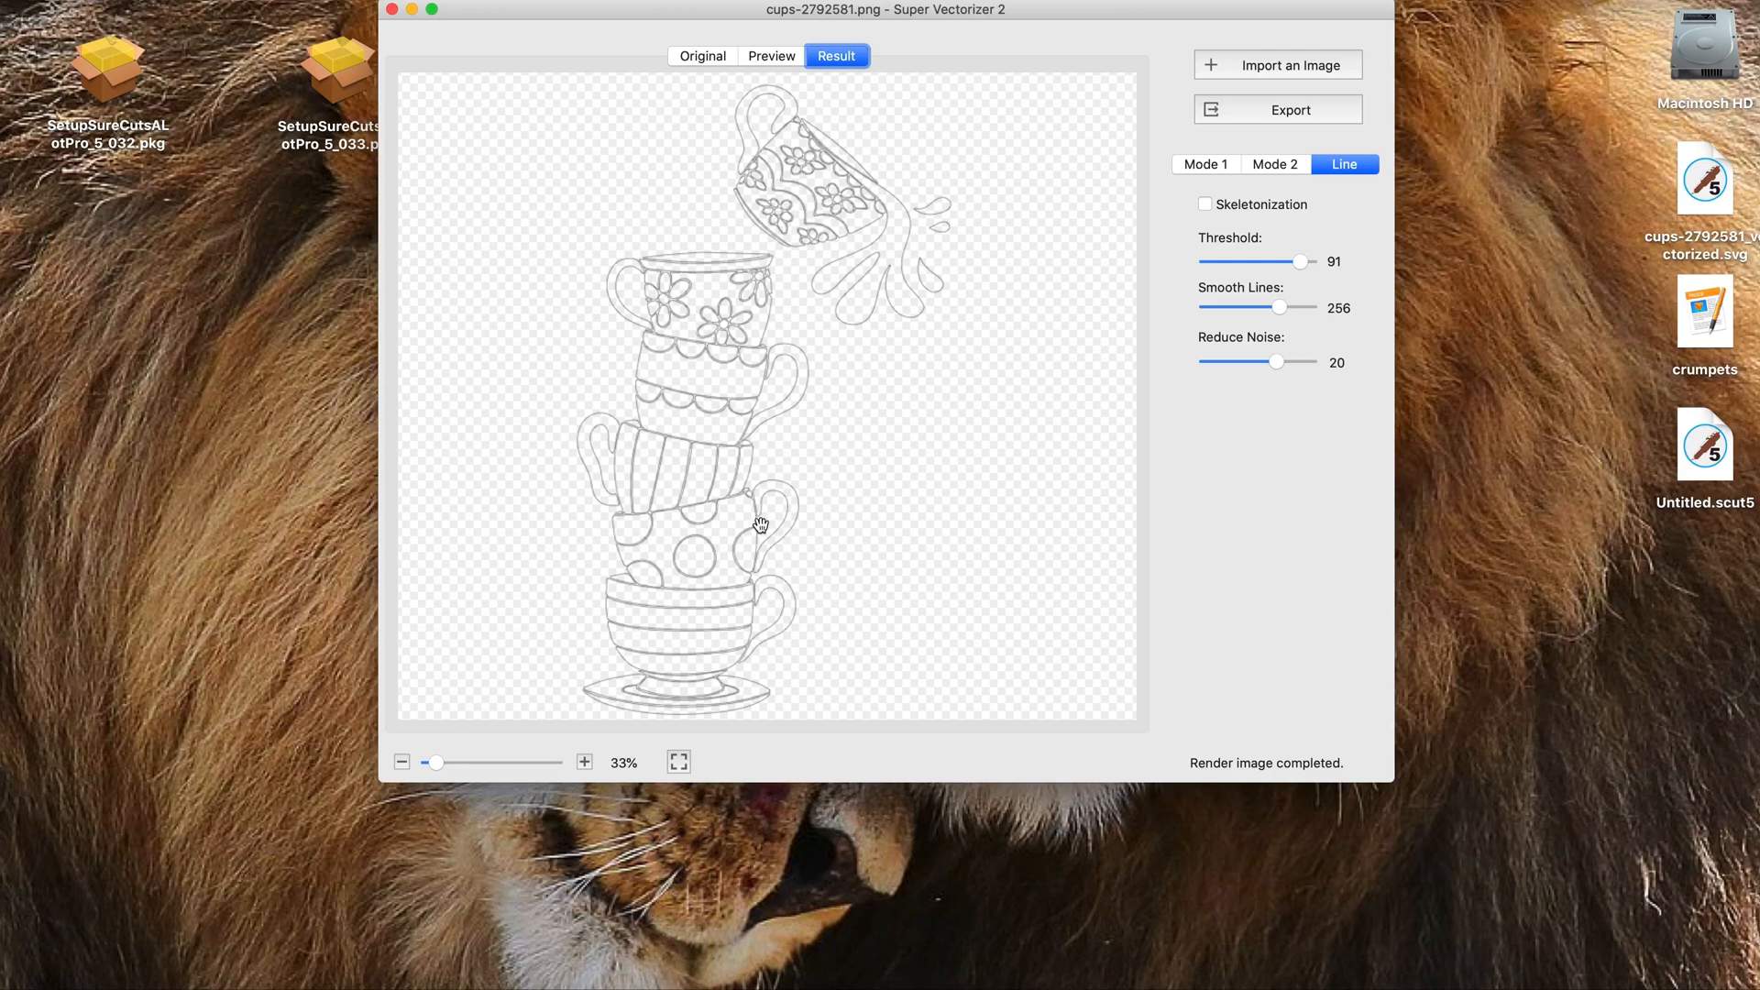
pyautogui.moveTo(437, 763)
pyautogui.mouseDown()
pyautogui.moveTo(494, 757)
pyautogui.moveTo(449, 761)
pyautogui.mouseUp()
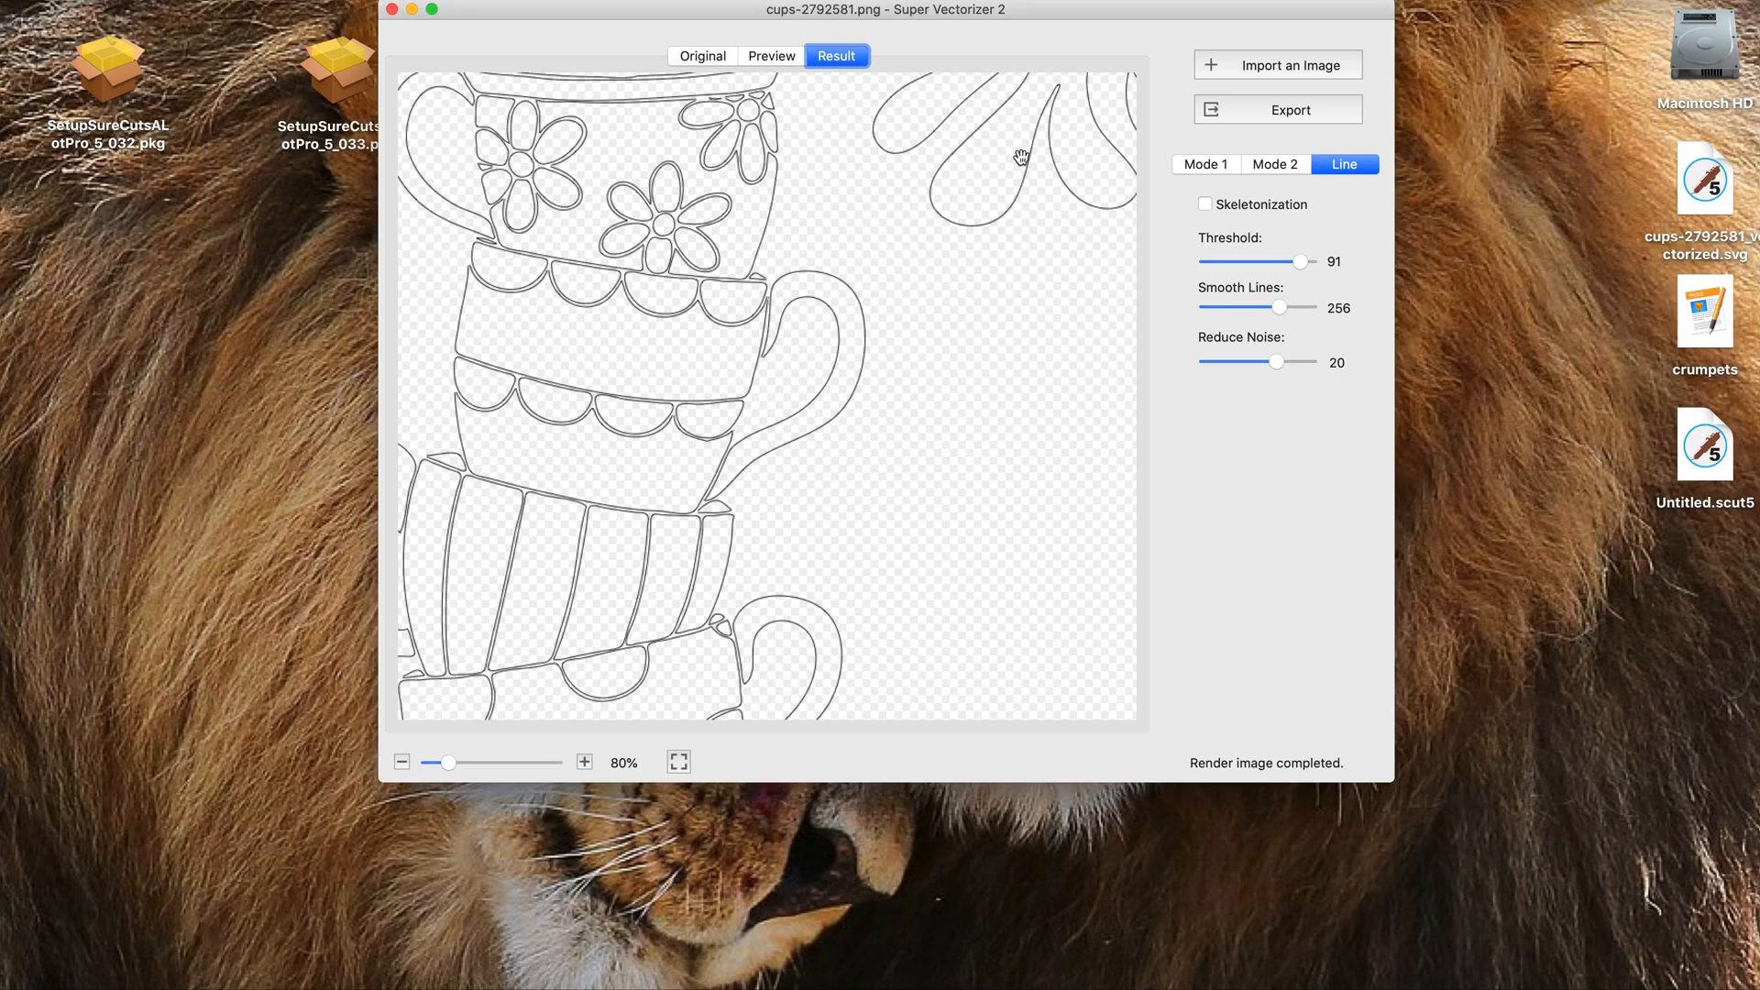
pyautogui.scroll(3, 1034, 339)
pyautogui.scroll(2, 1034, 339)
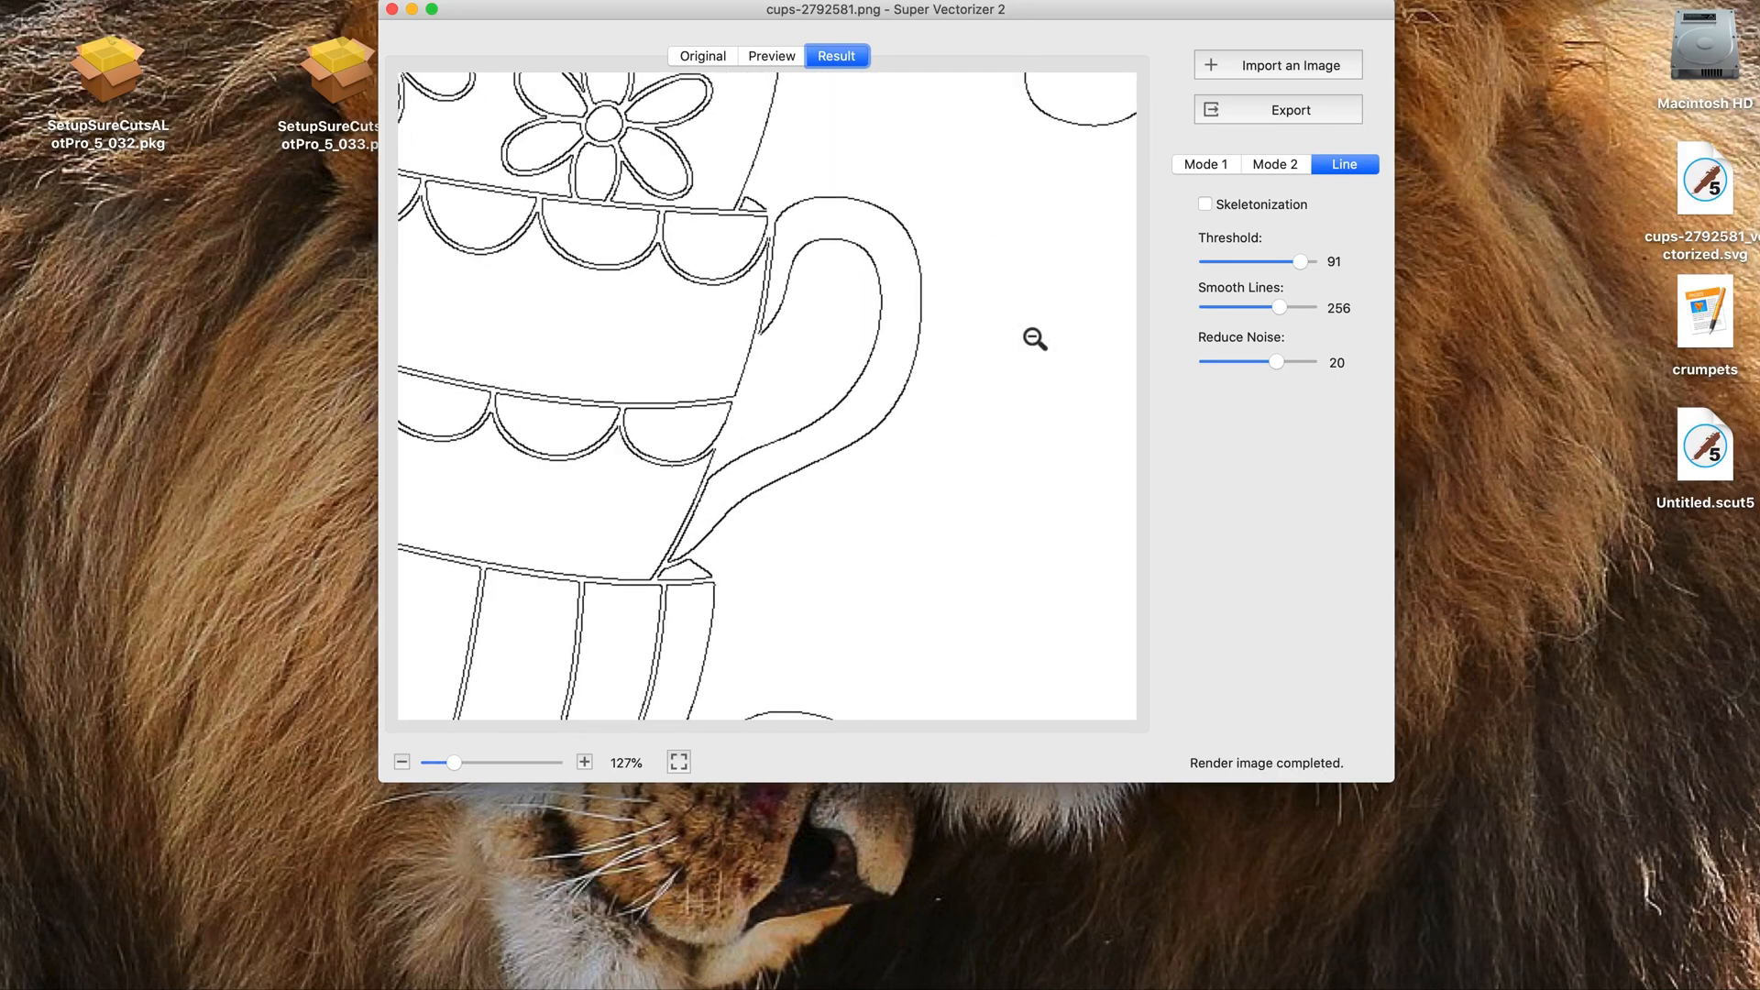
pyautogui.scroll(-1, 1034, 339)
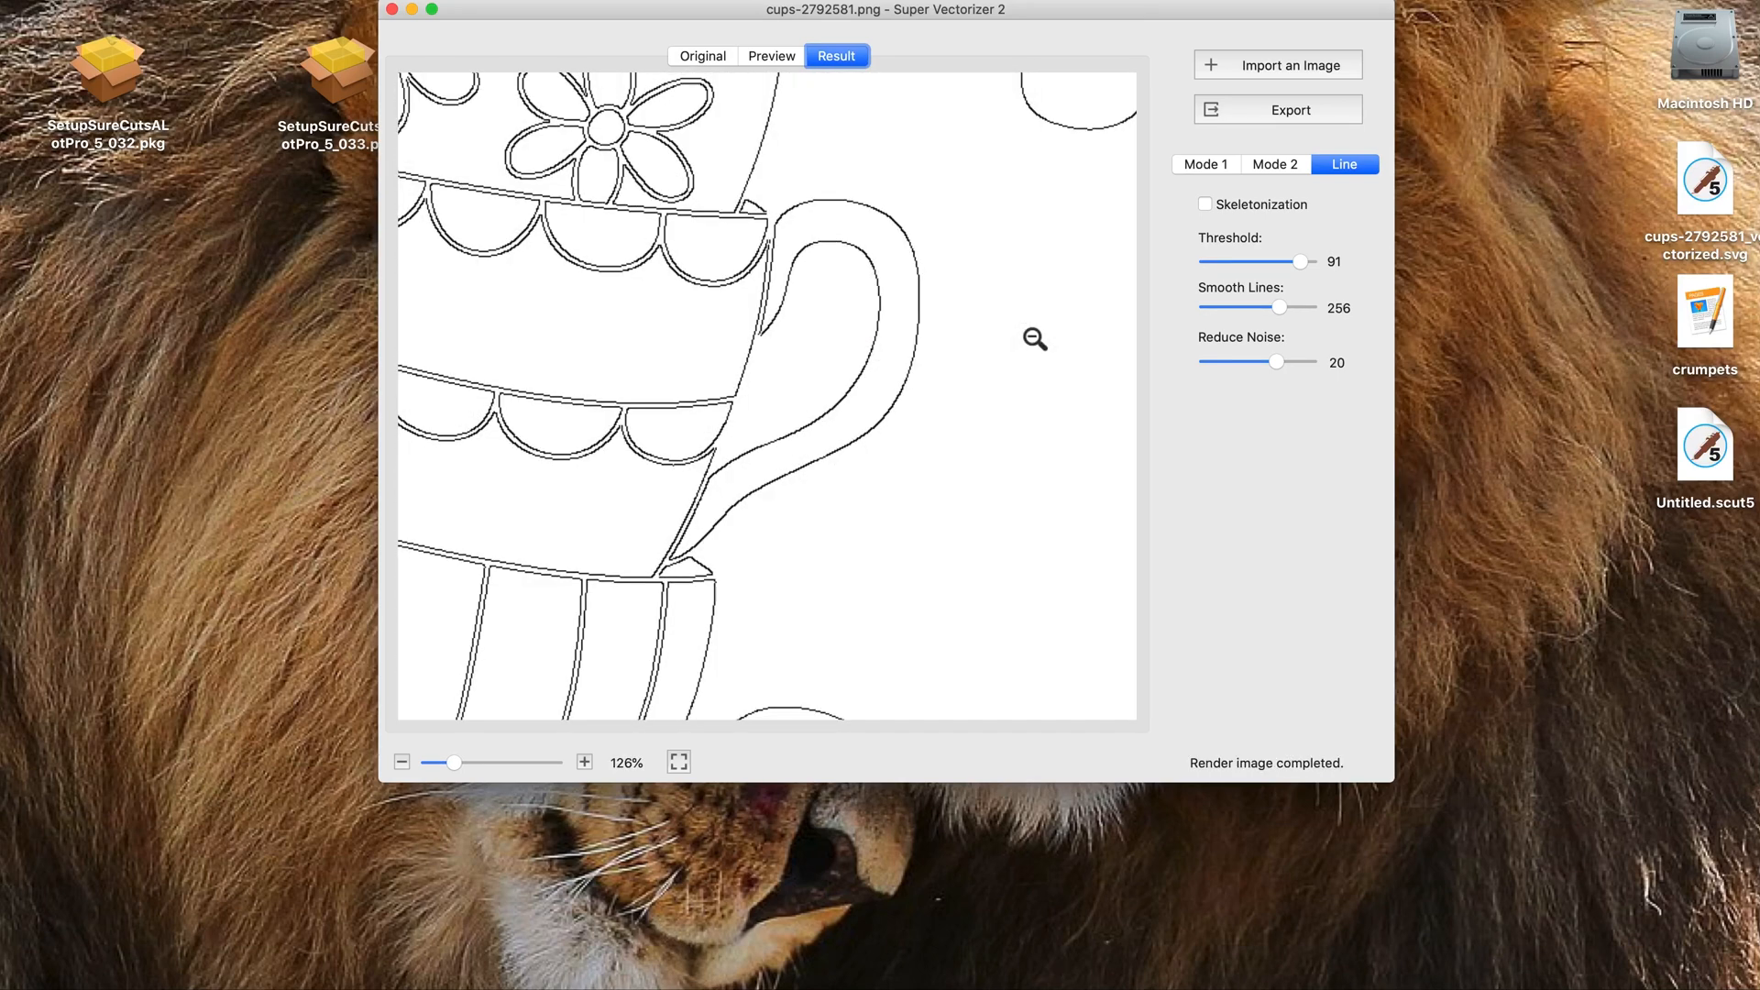
# Export the line result to the Desktop in svg format under the new name cups-32792581_vectorized.
pyautogui.click(1282, 112)
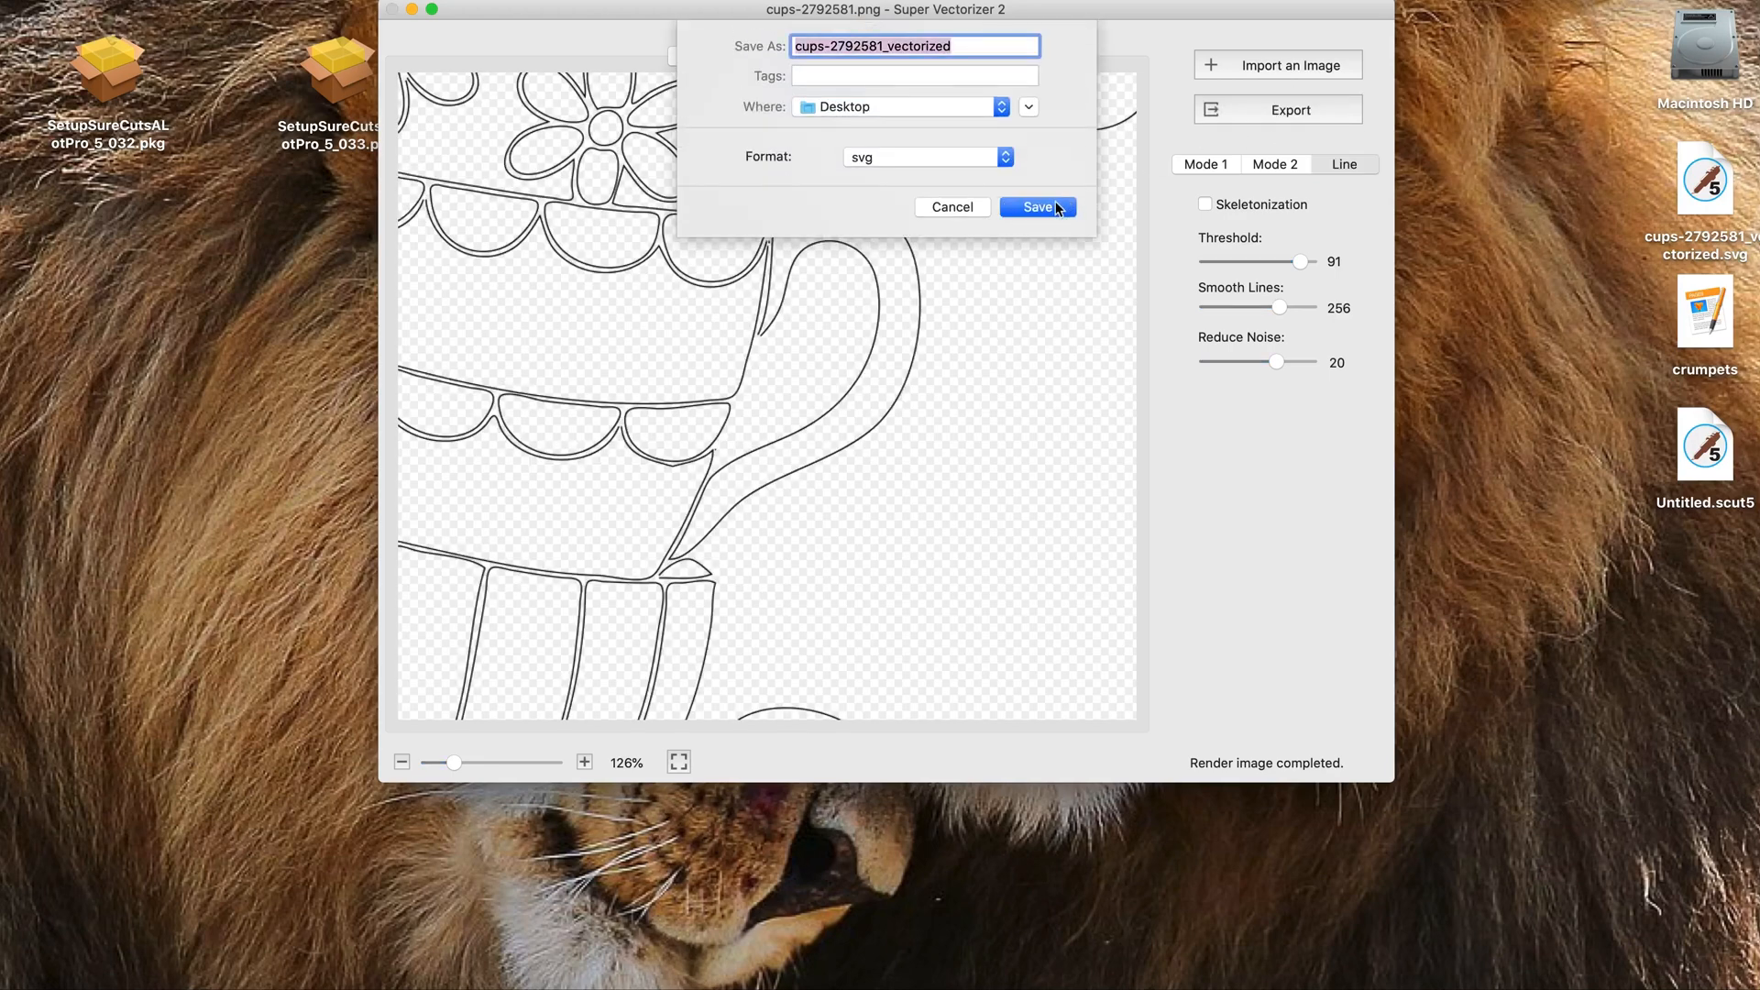
pyautogui.click(1040, 207)
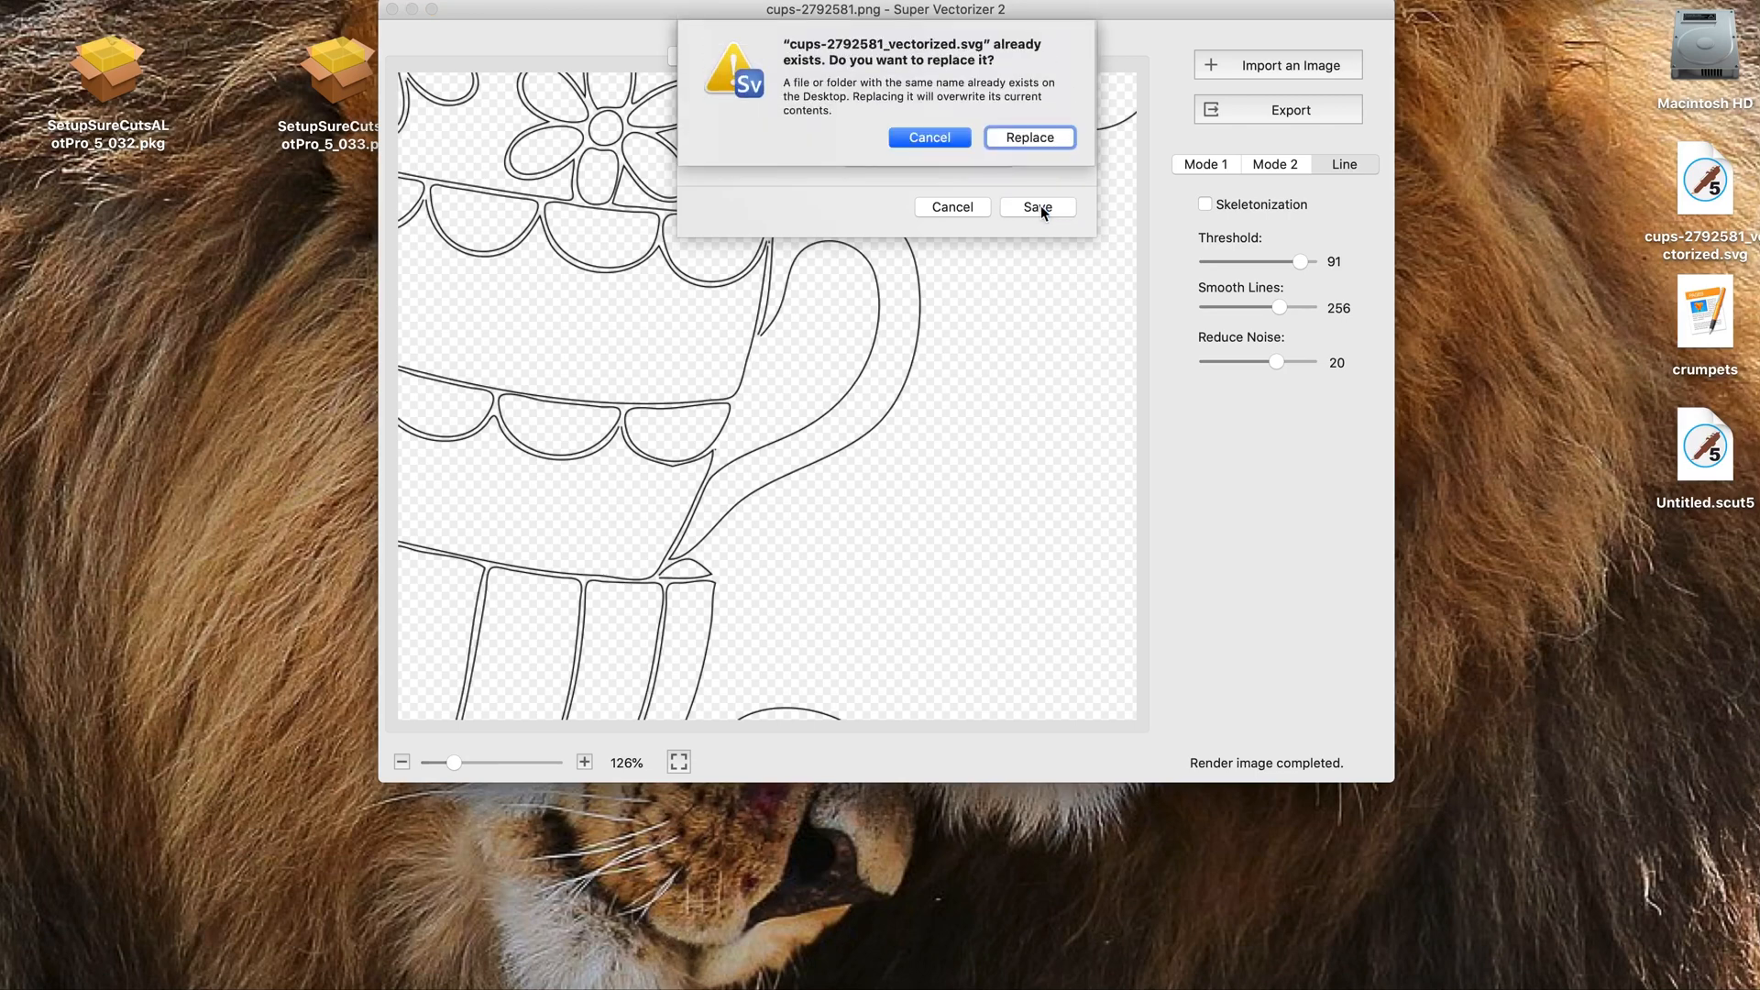
pyautogui.click(948, 136)
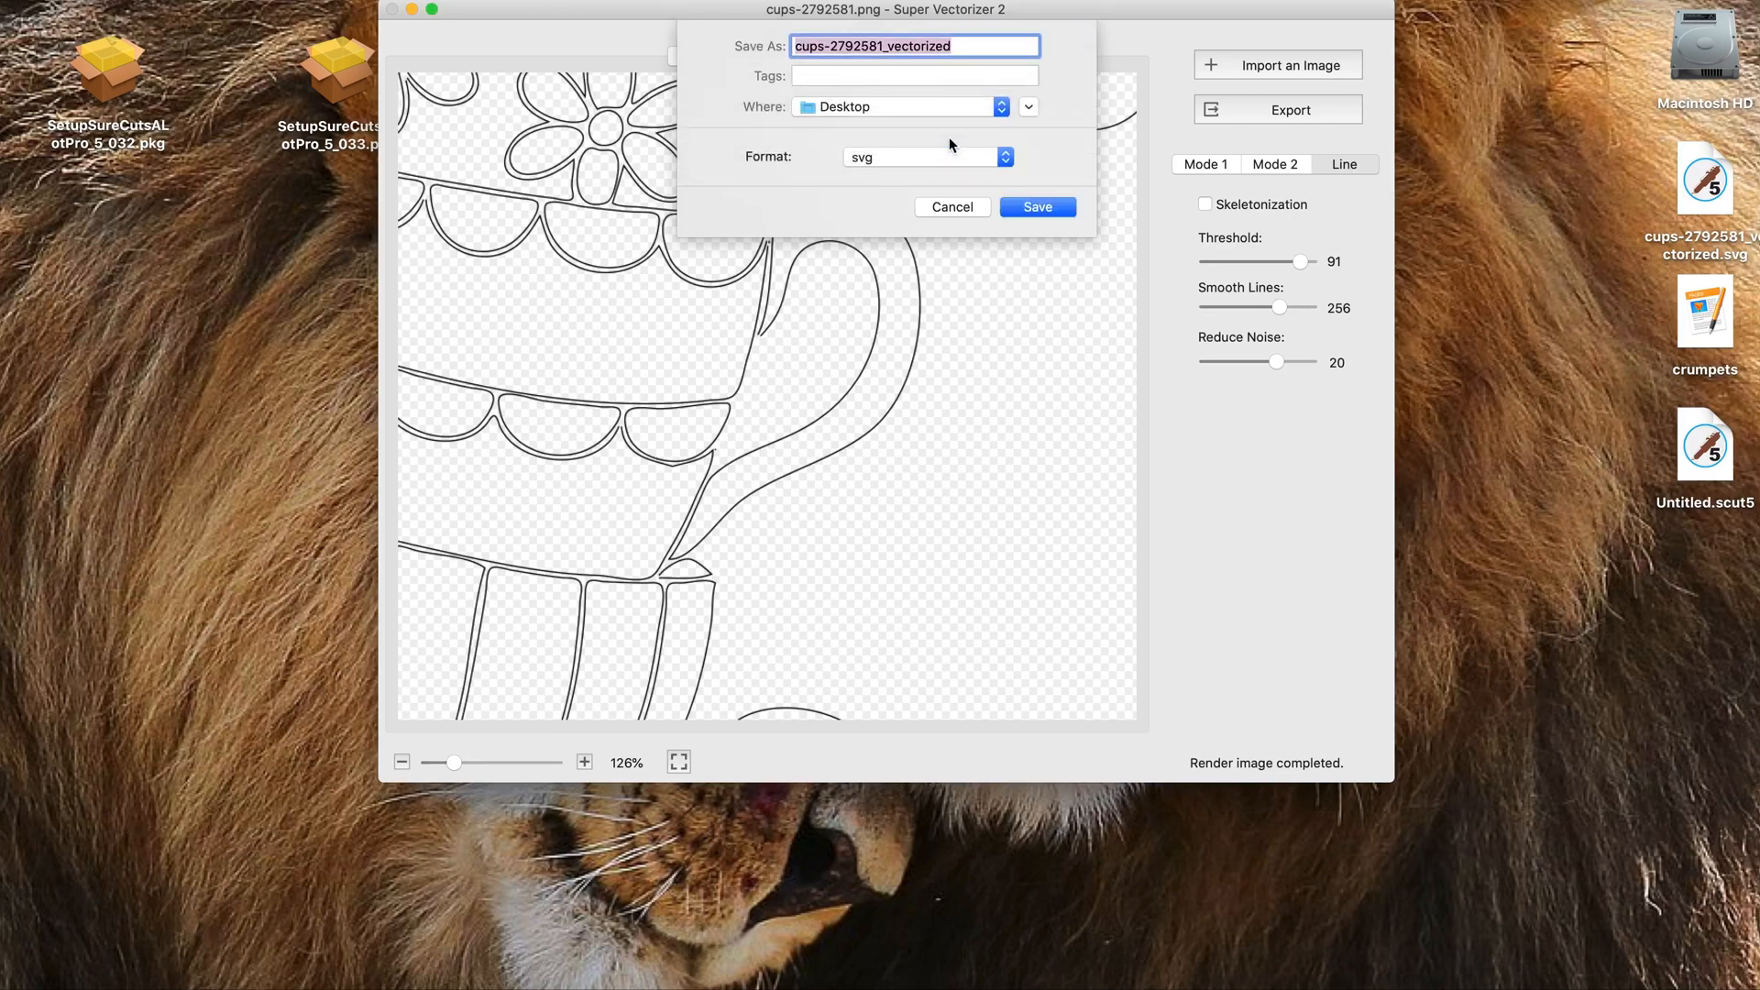
pyautogui.click(980, 44)
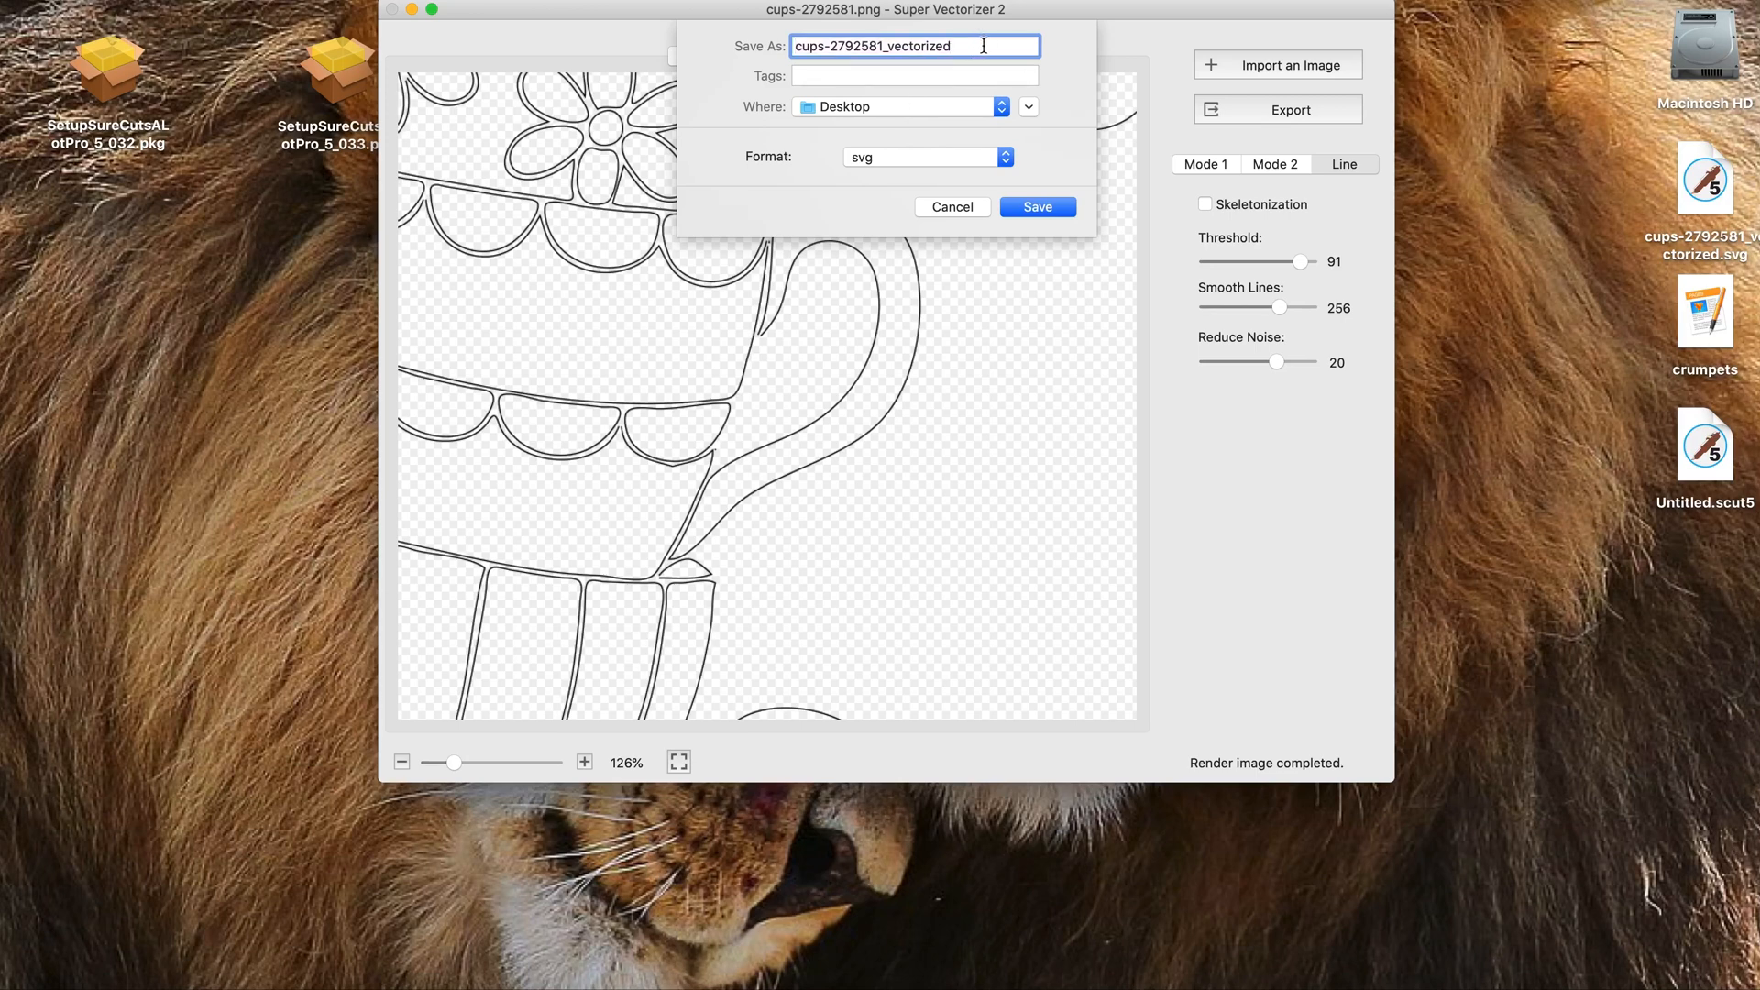
pyautogui.click(831, 44)
pyautogui.write('3')
pyautogui.click(1038, 206)
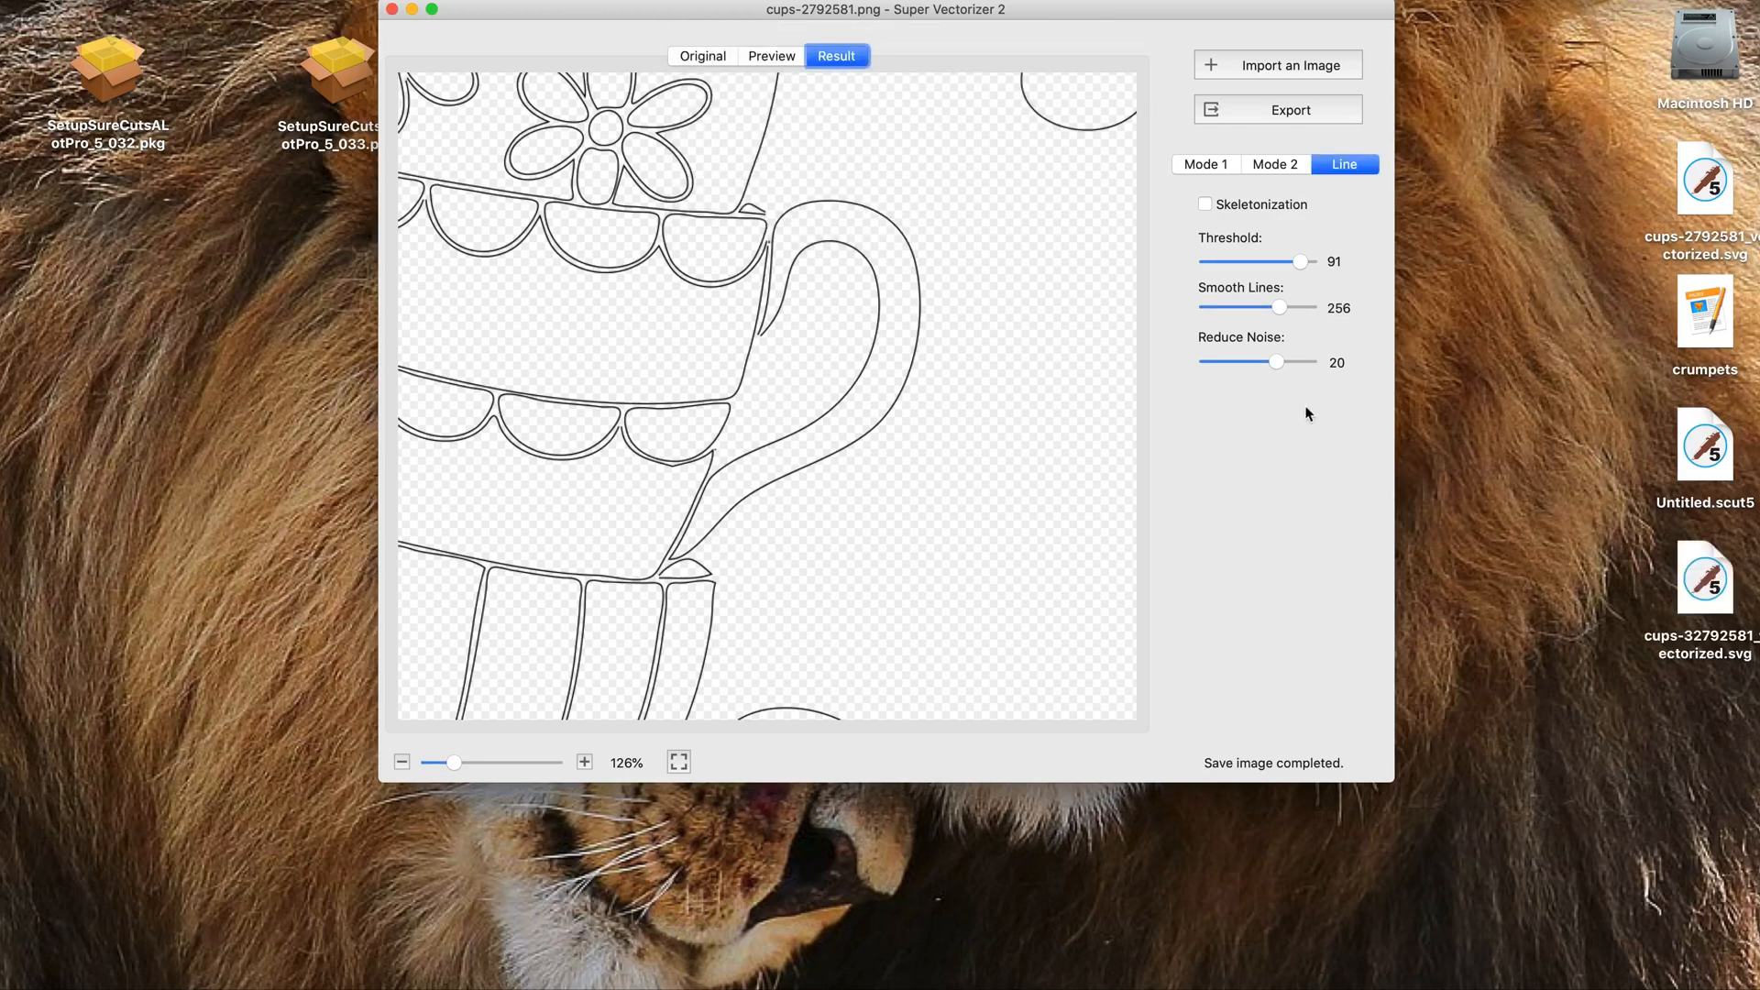
# Close the vectorizer window and open cups-32792581_vectorized.svg from the Desktop in Sure Cuts A Lot 5 Pro.
pyautogui.click(392, 9)
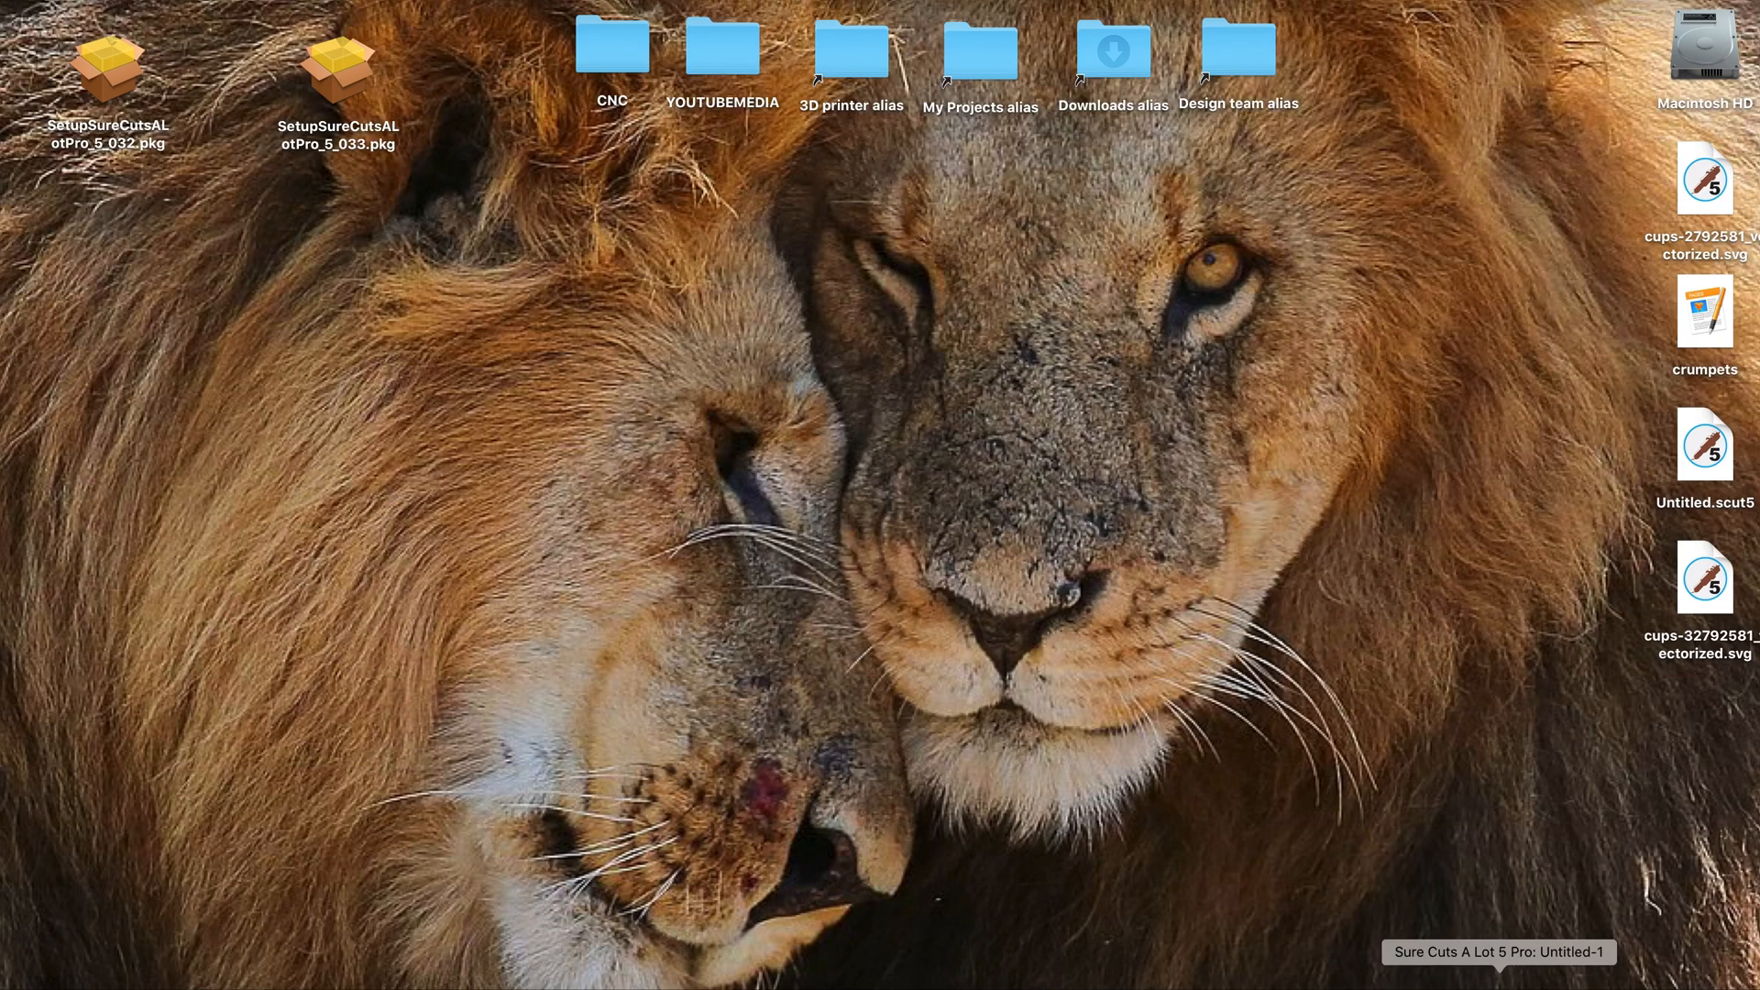
pyautogui.doubleClick(1691, 594)
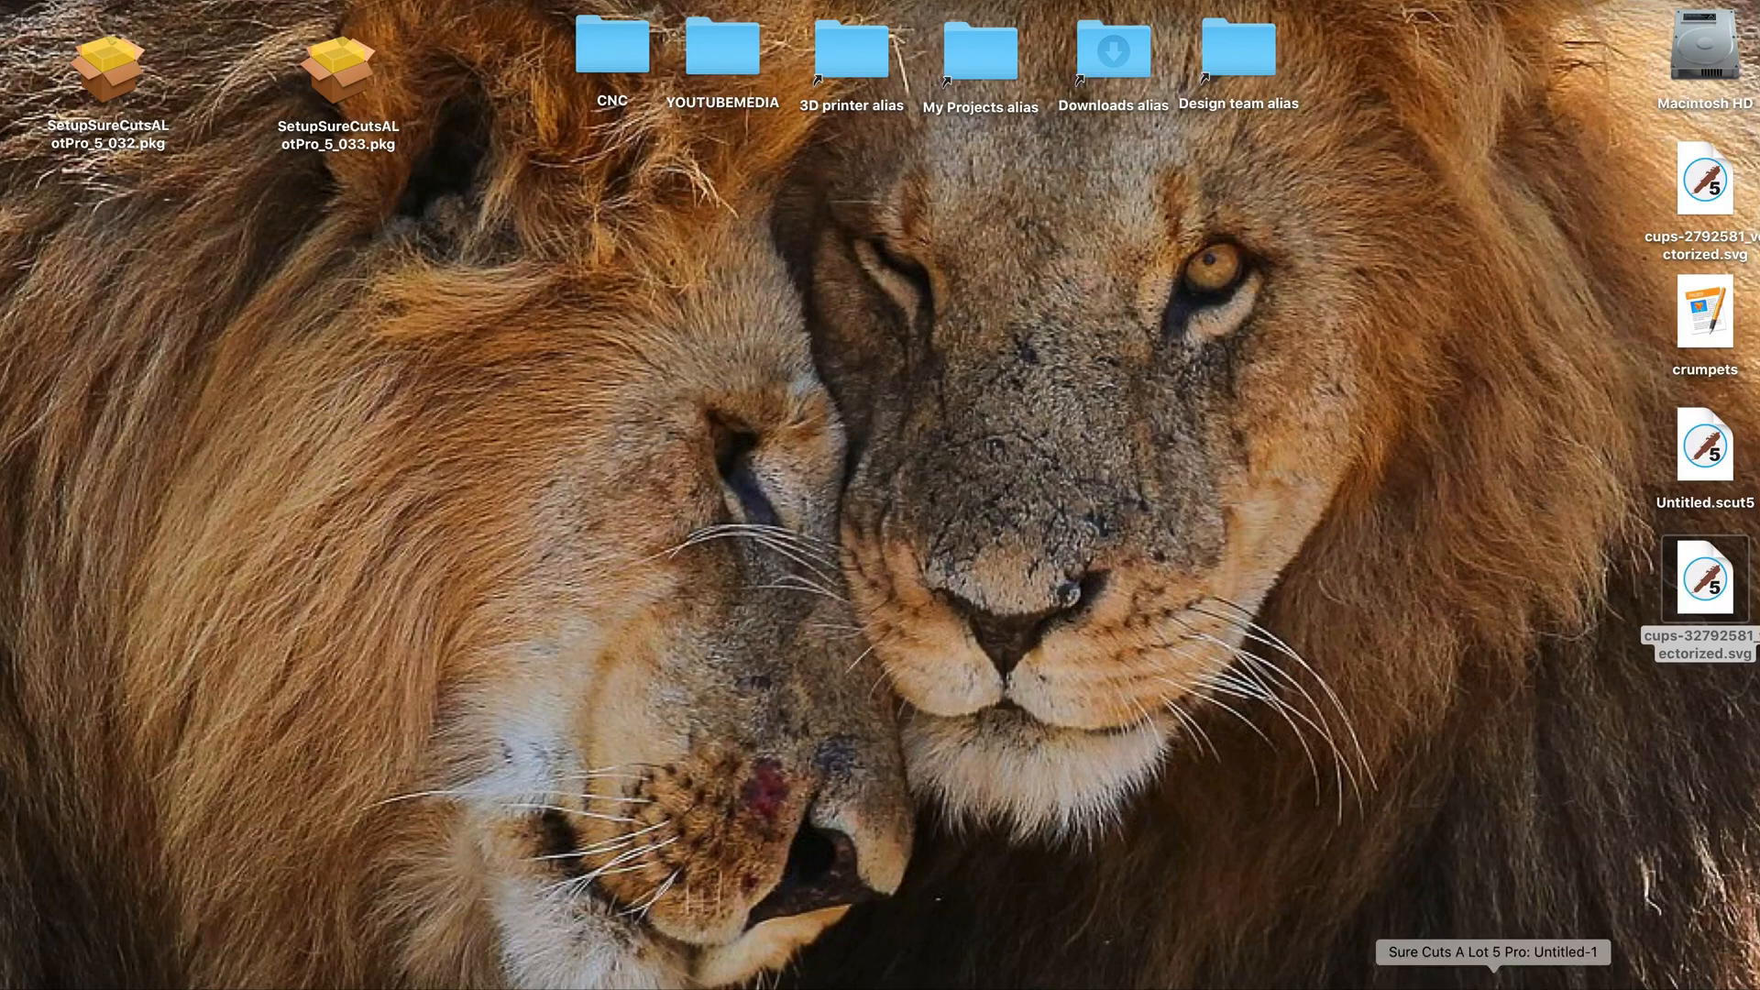
pyautogui.click(1494, 974)
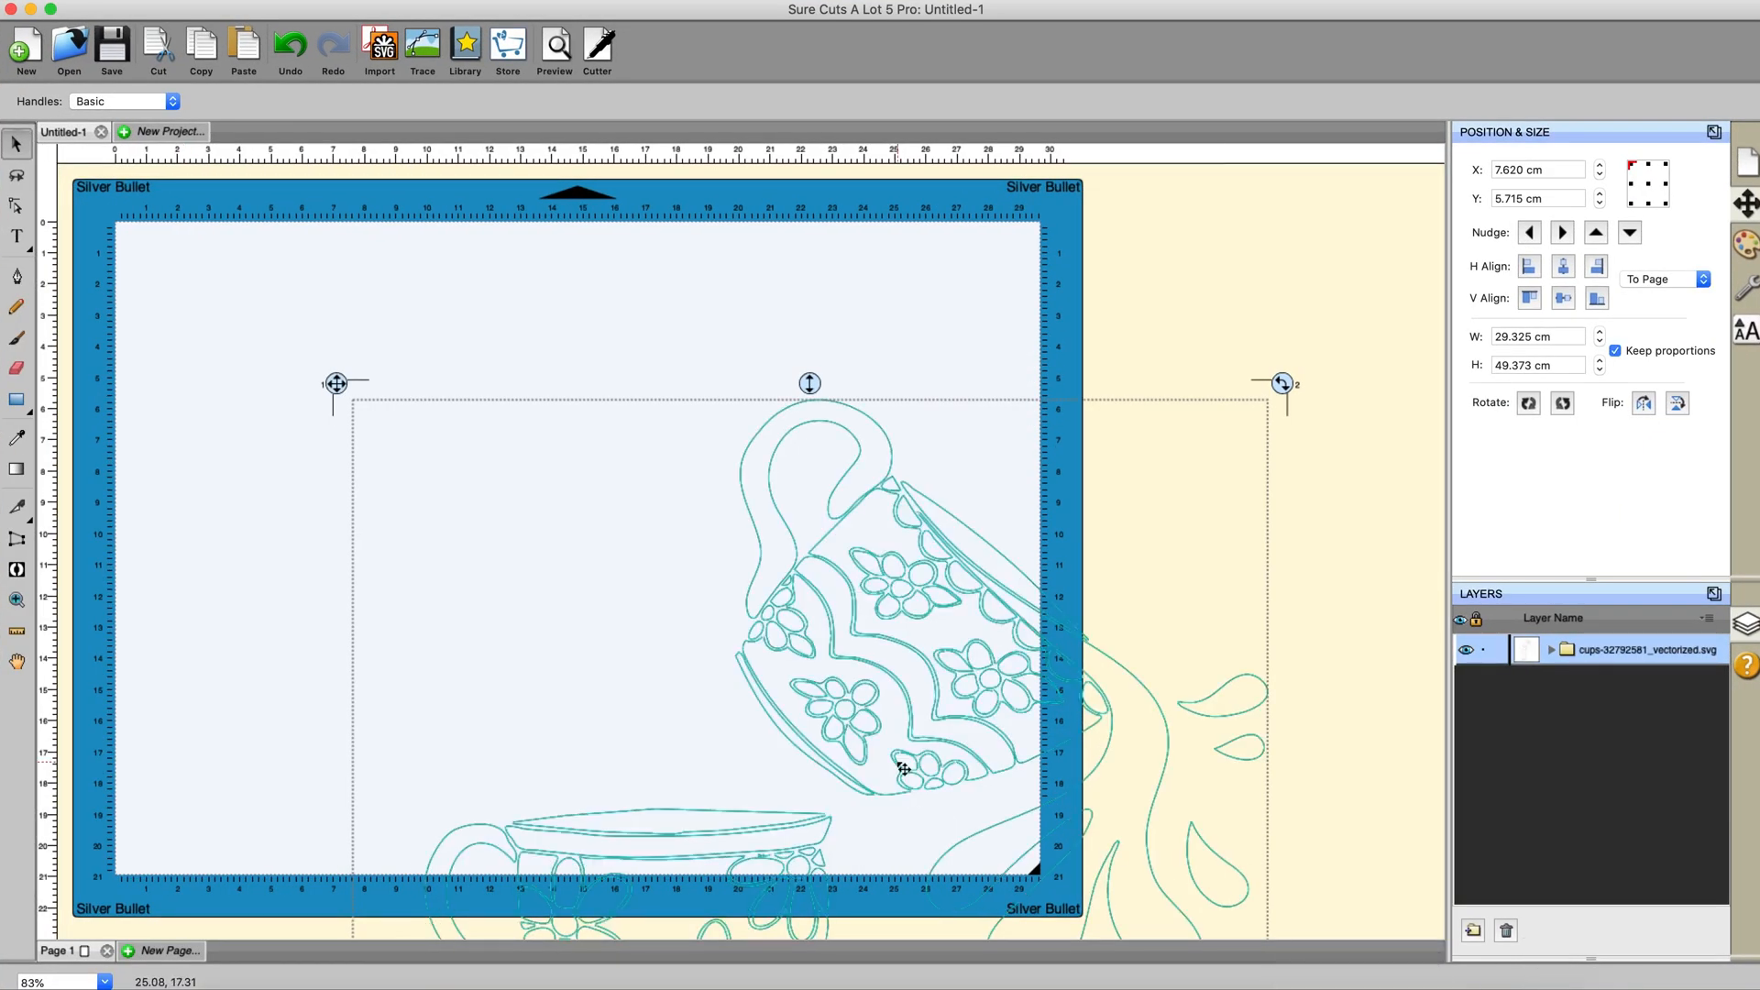
# Position the imported cups outline on the mat to preview its cut lines, and delete the outline.
pyautogui.moveTo(904, 768); pyautogui.dragTo(757, 602)
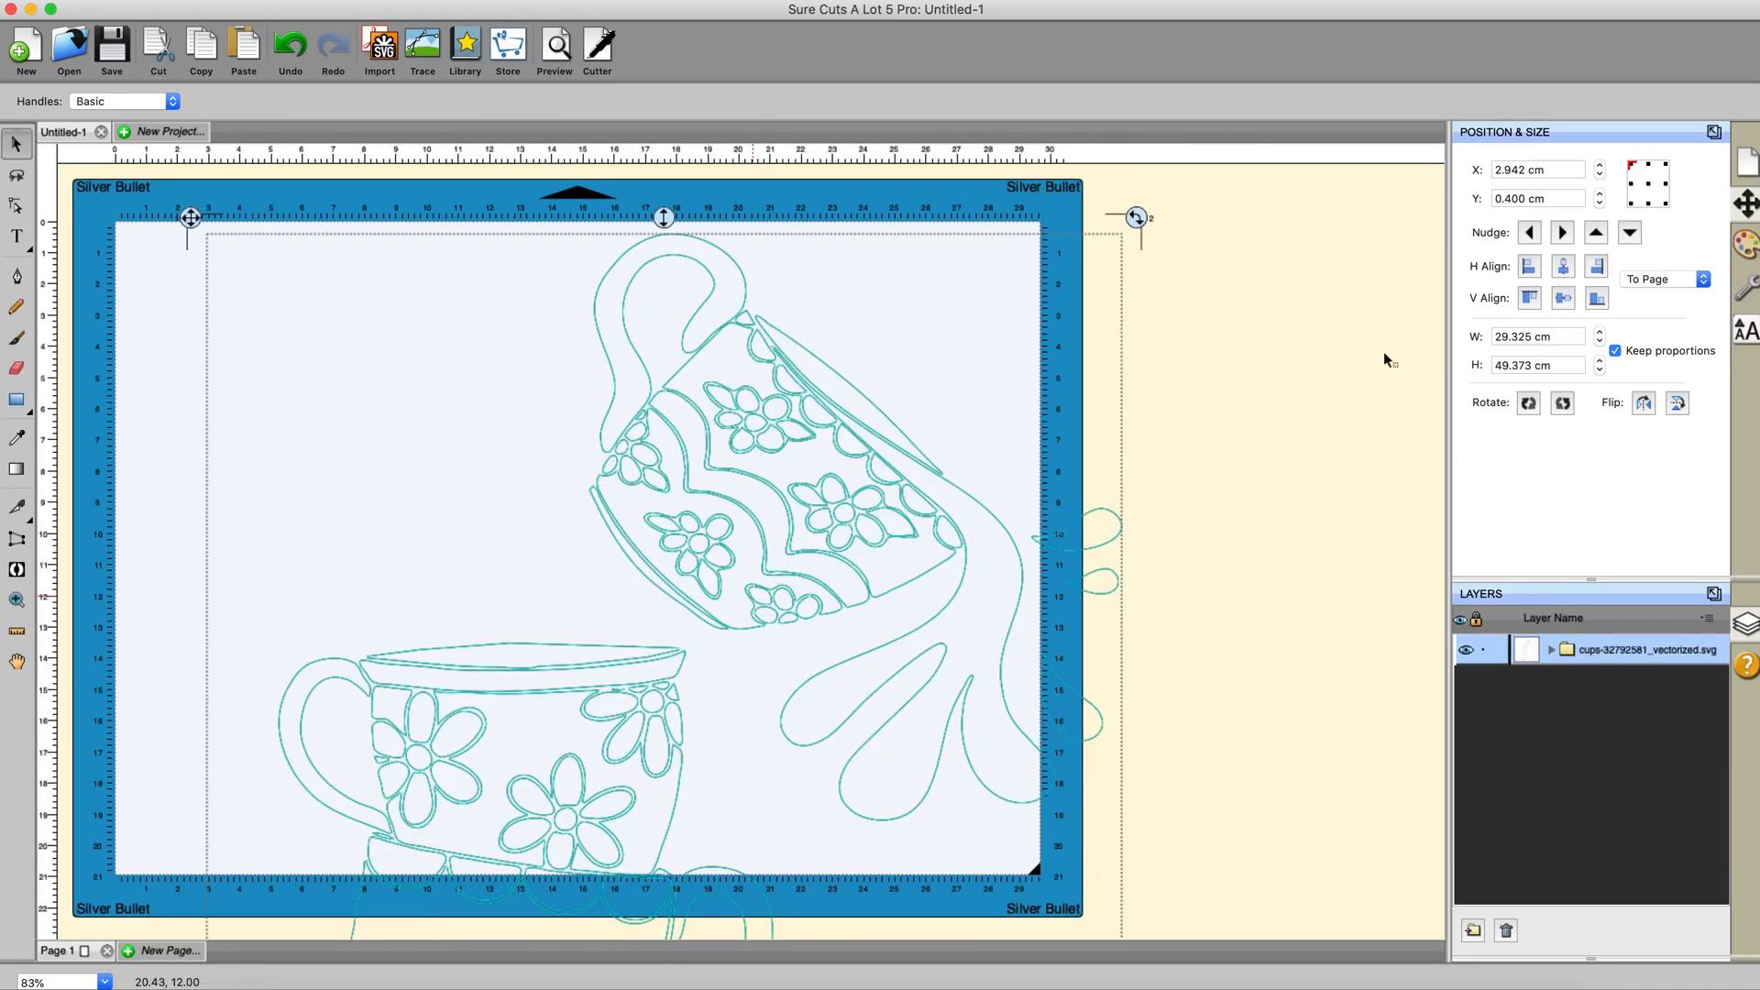
pyautogui.click(1745, 163)
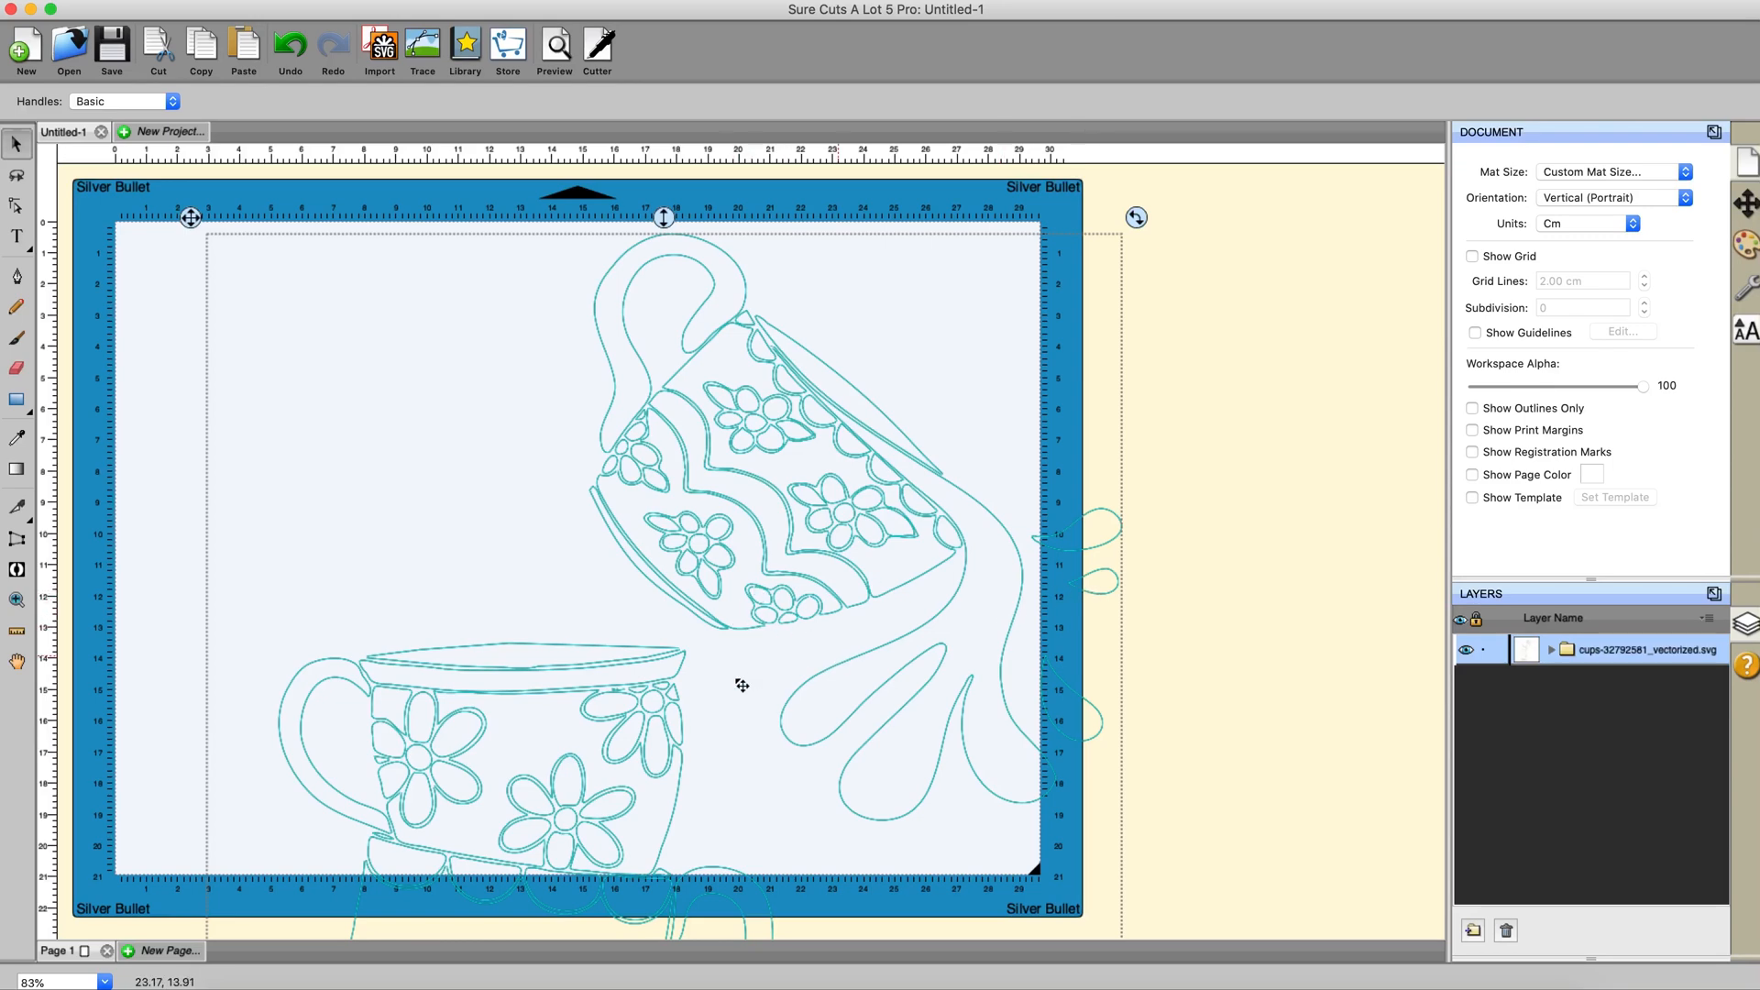
pyautogui.scroll(-2, 744, 684)
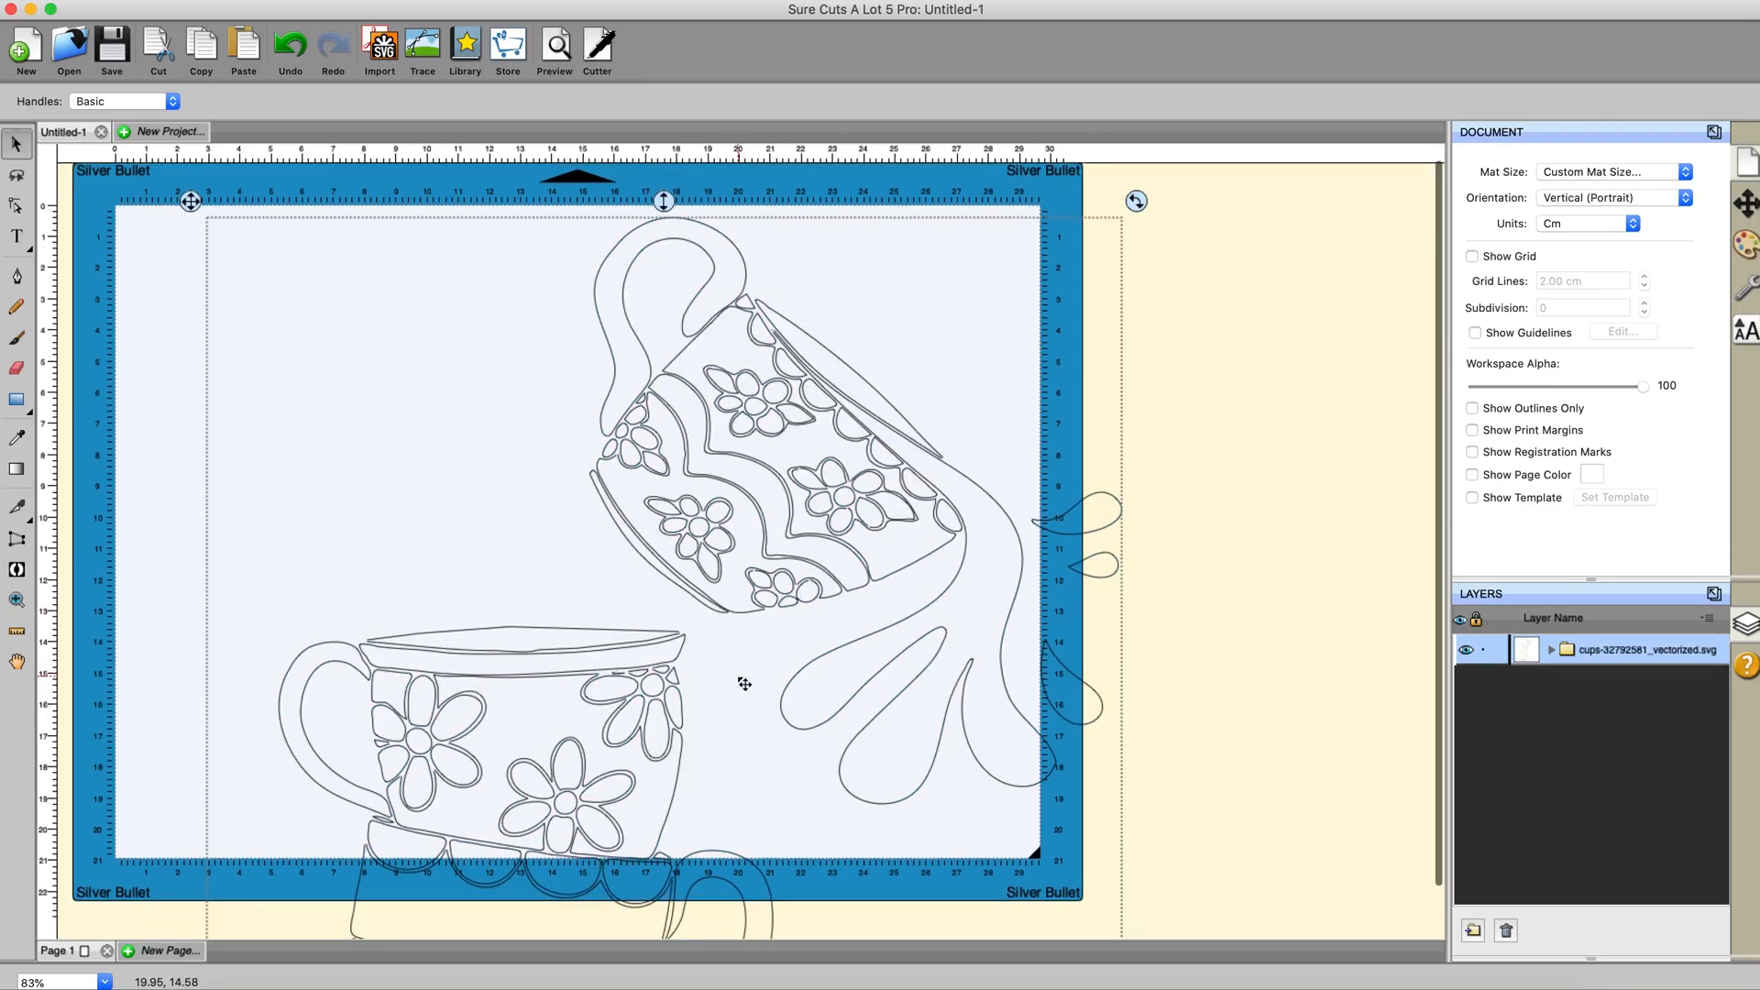
pyautogui.scroll(-1, 744, 684)
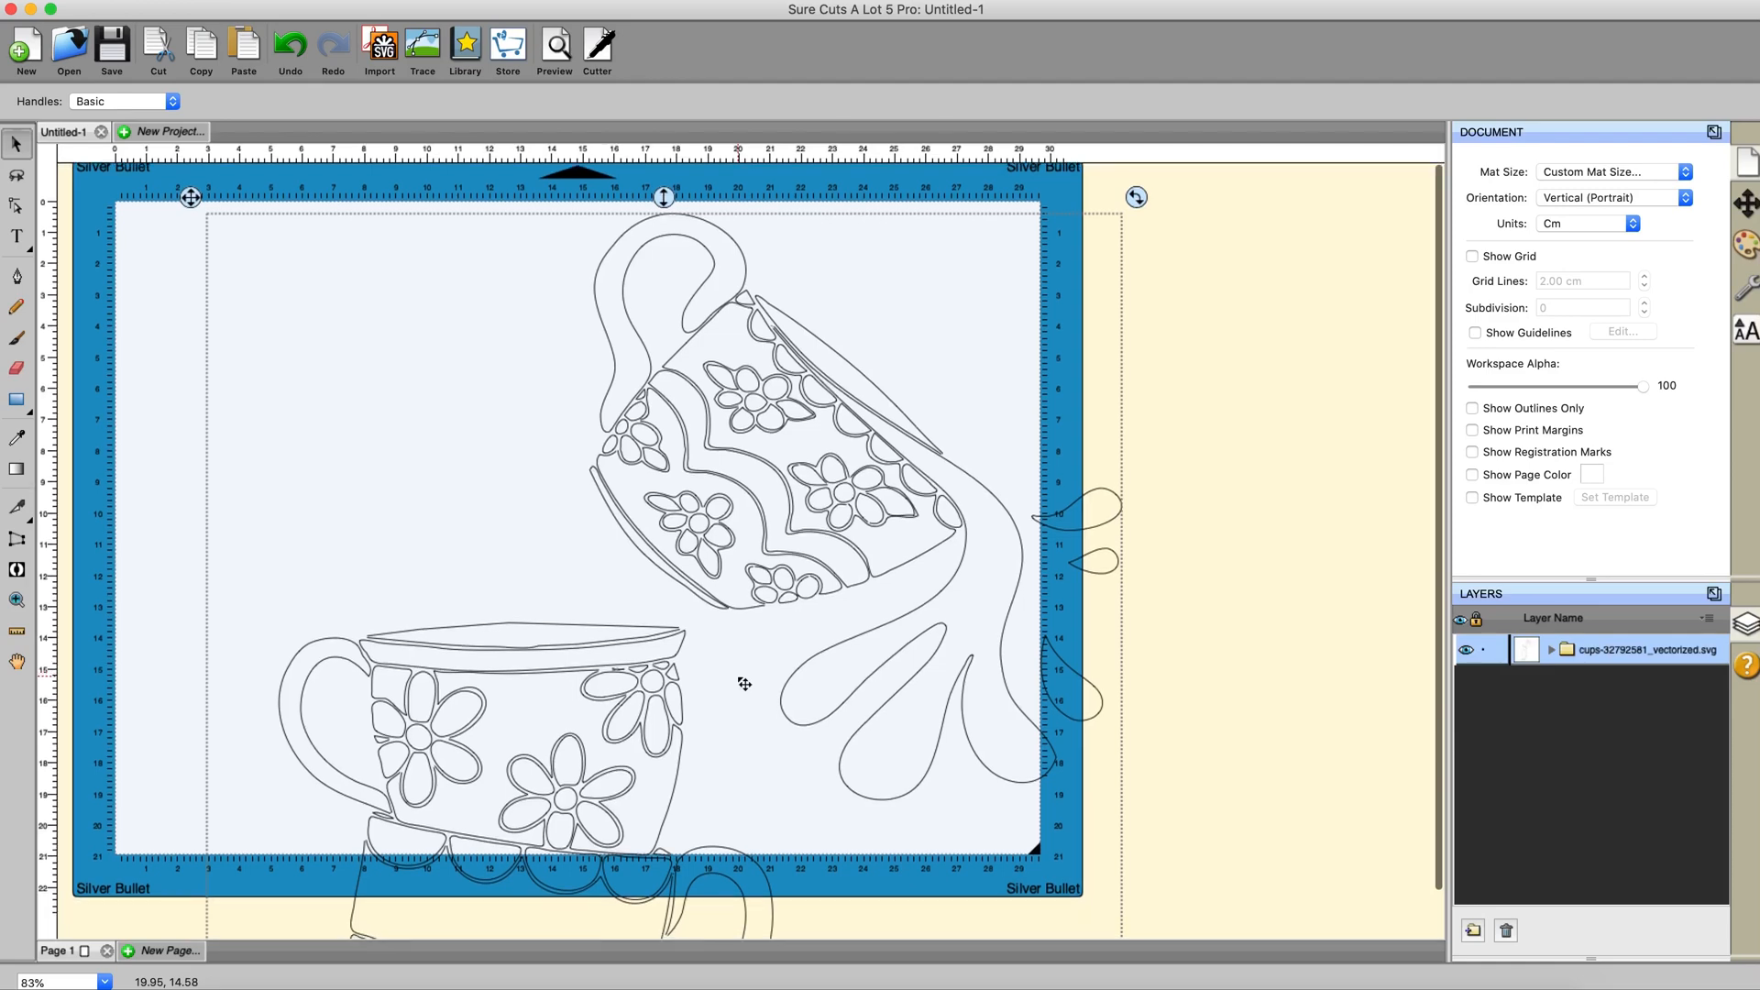
pyautogui.click(554, 48)
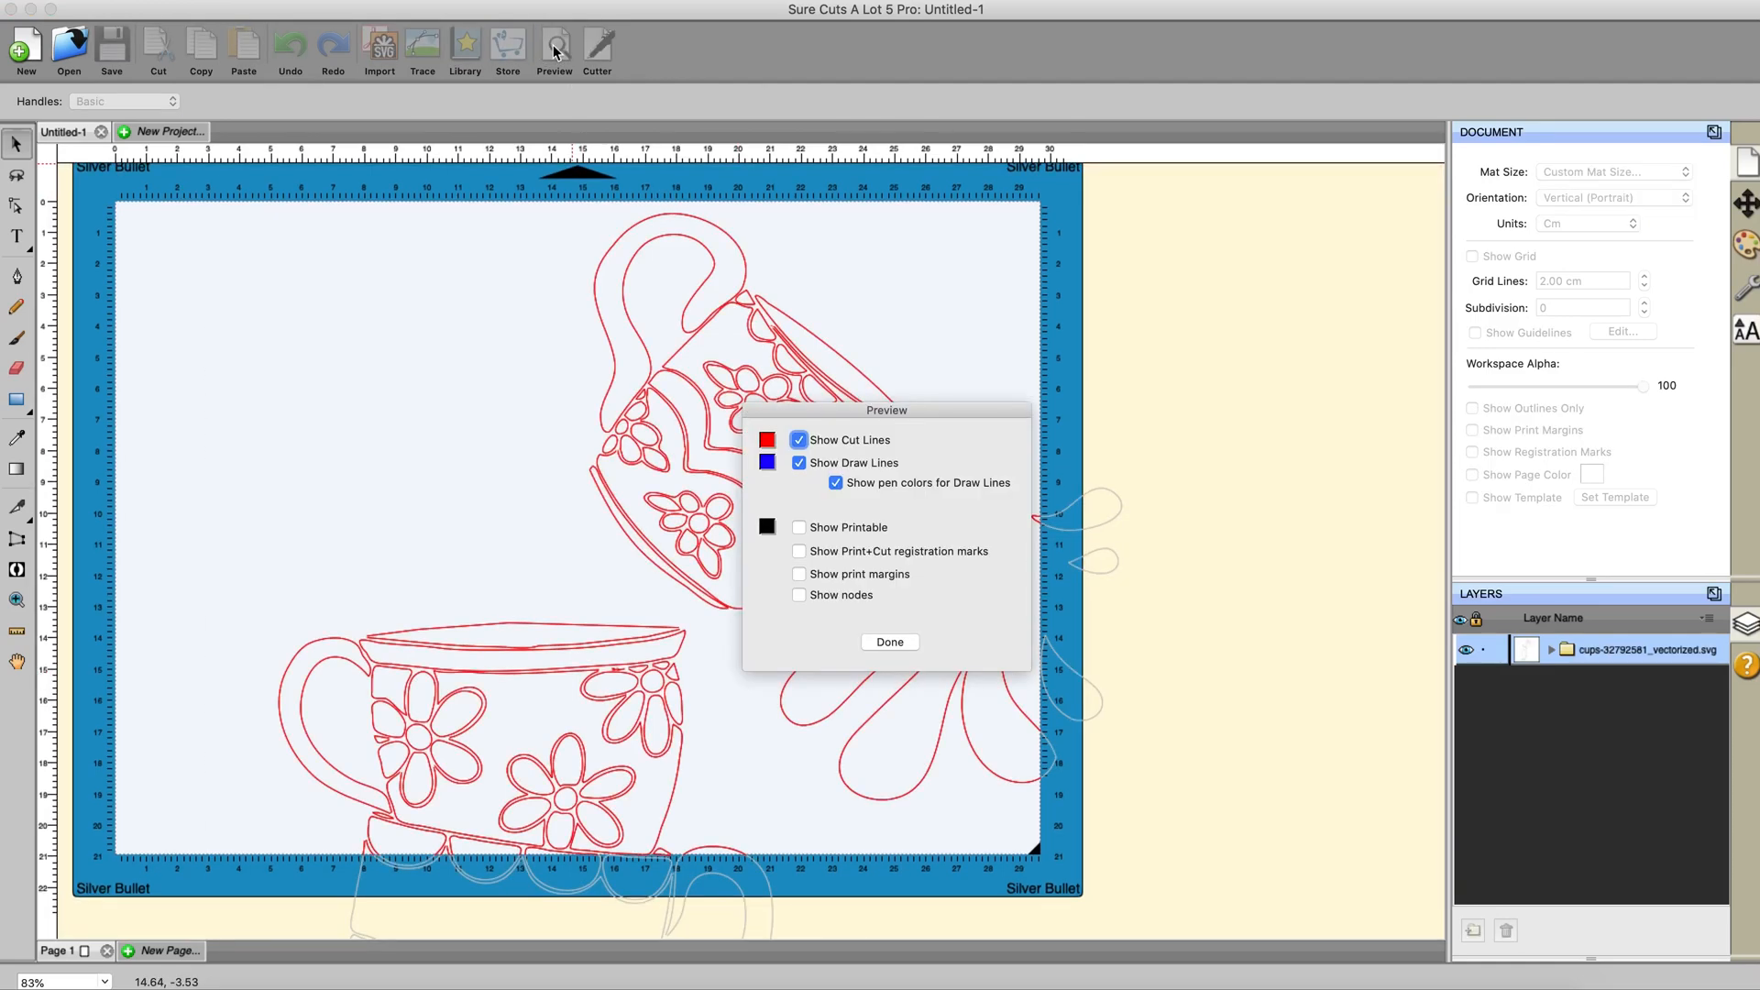
pyautogui.click(888, 641)
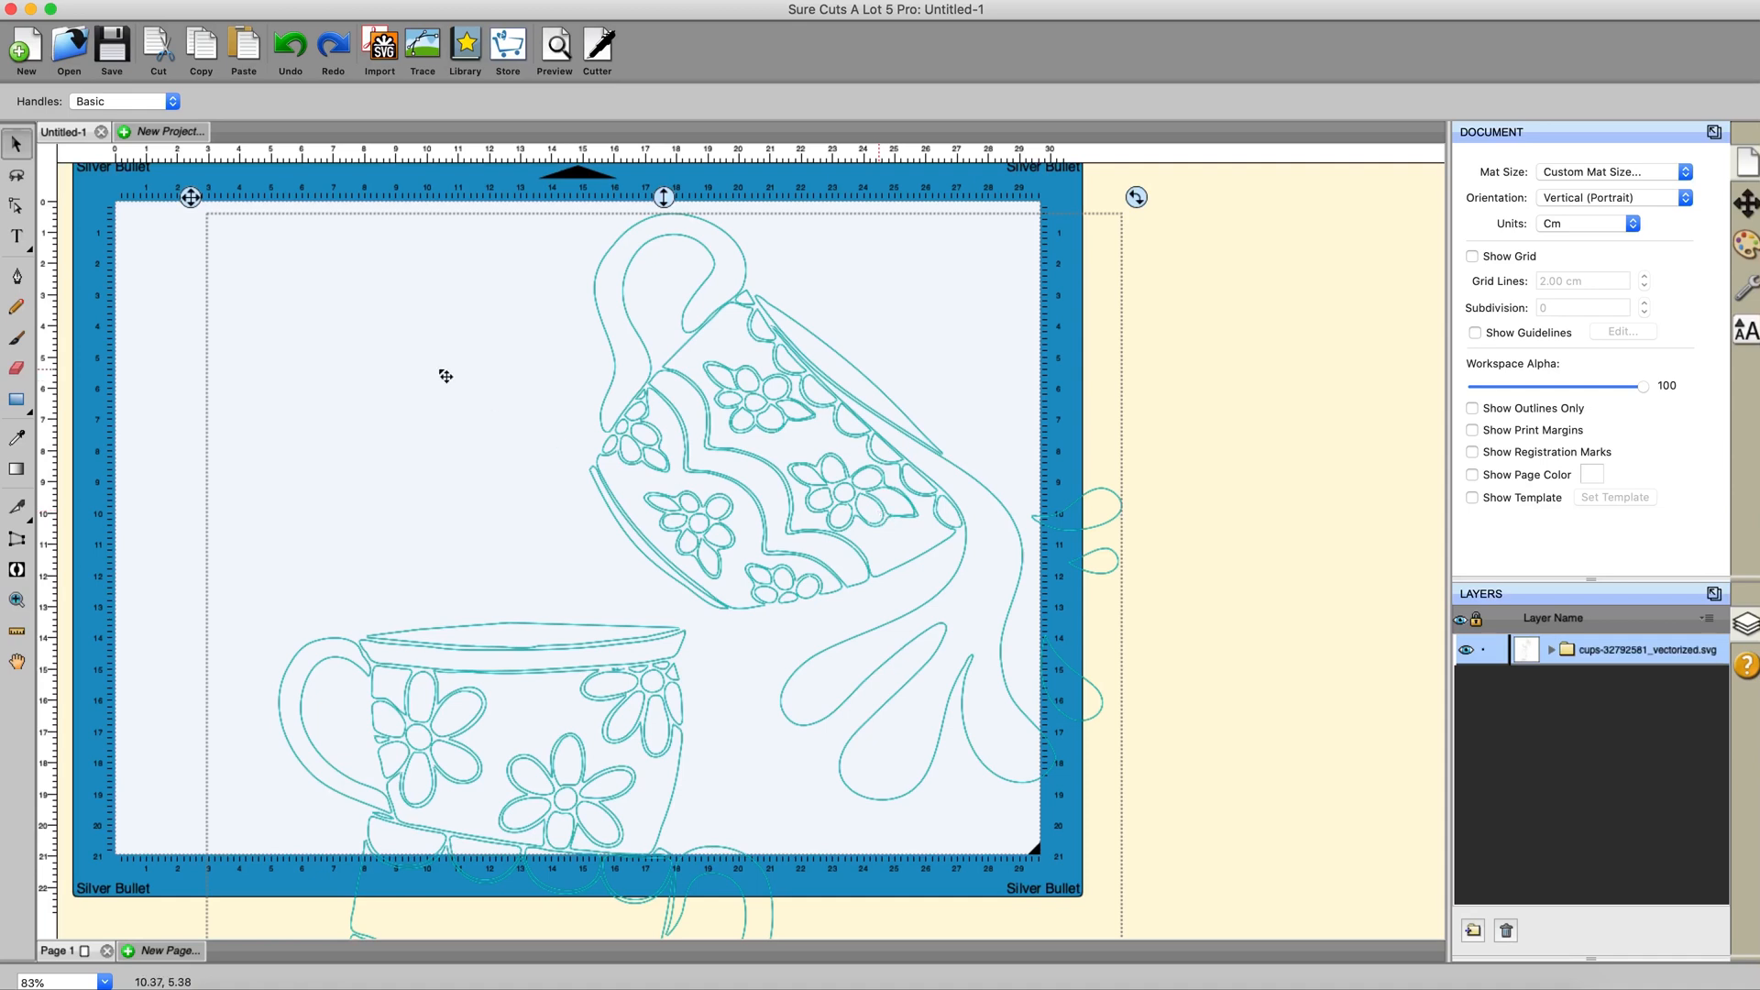
pyautogui.press('Delete')
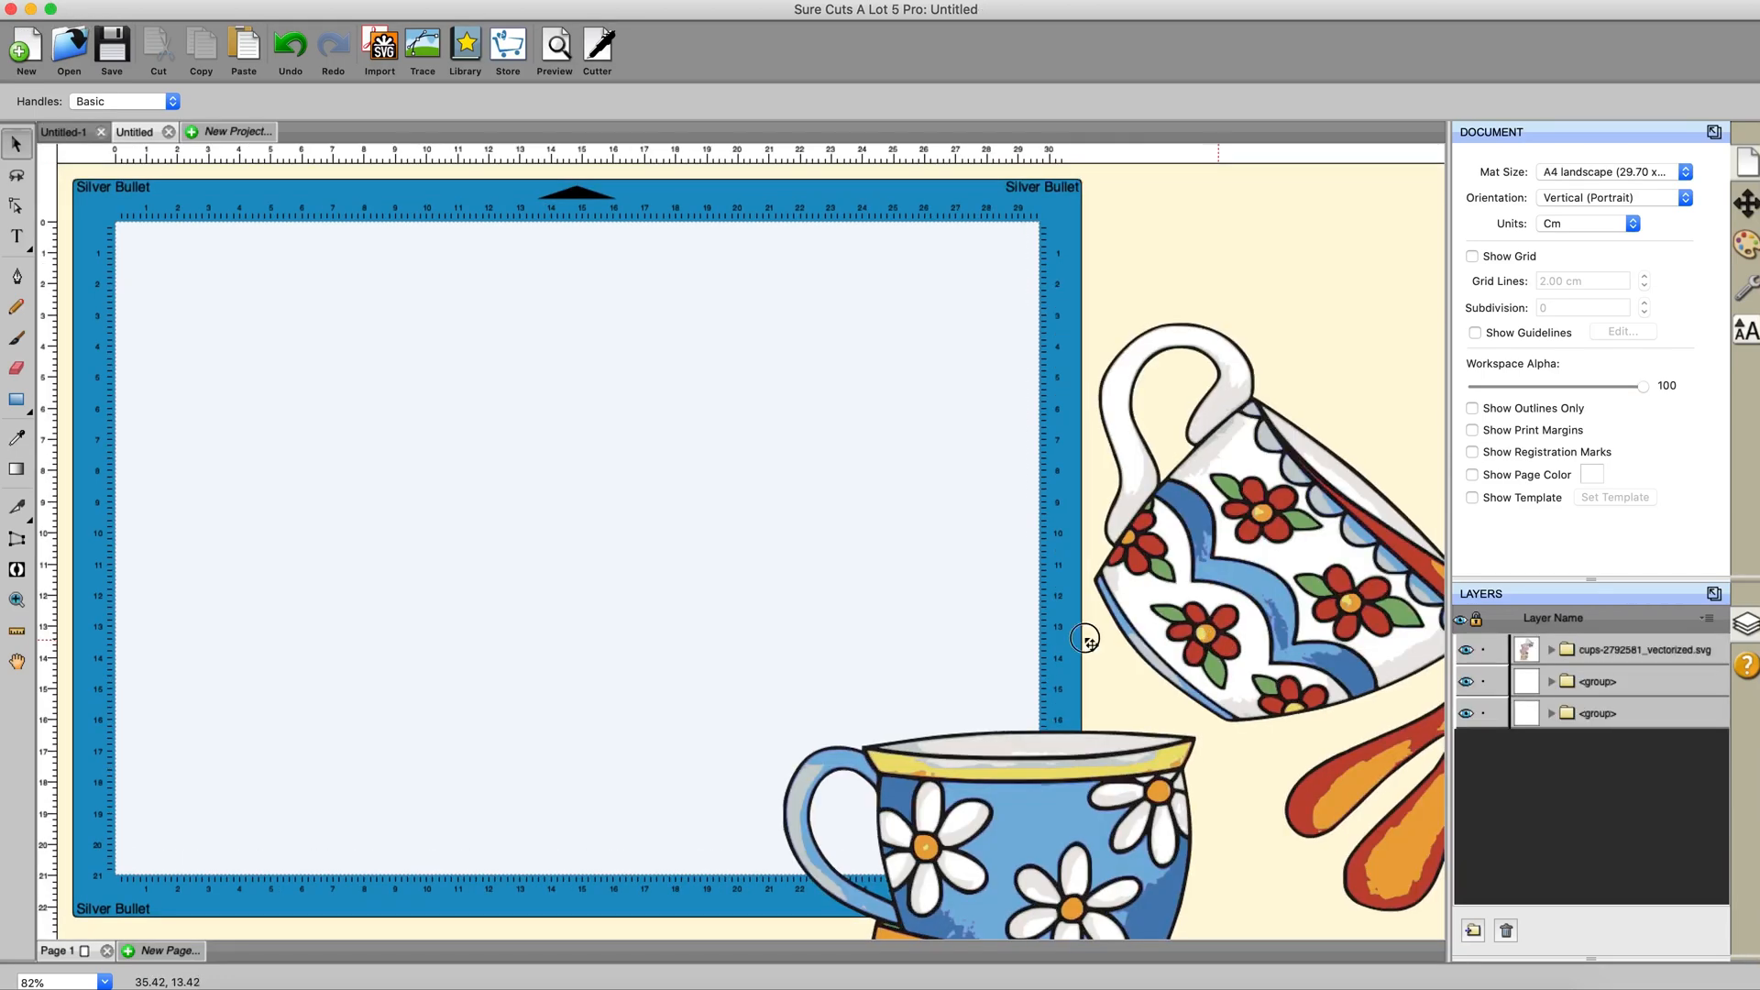
# In the Untitled project, pull the red, blue and orange layers of the coloured cups artwork apart across the mat.
pyautogui.moveTo(1085, 639); pyautogui.dragTo(517, 489)
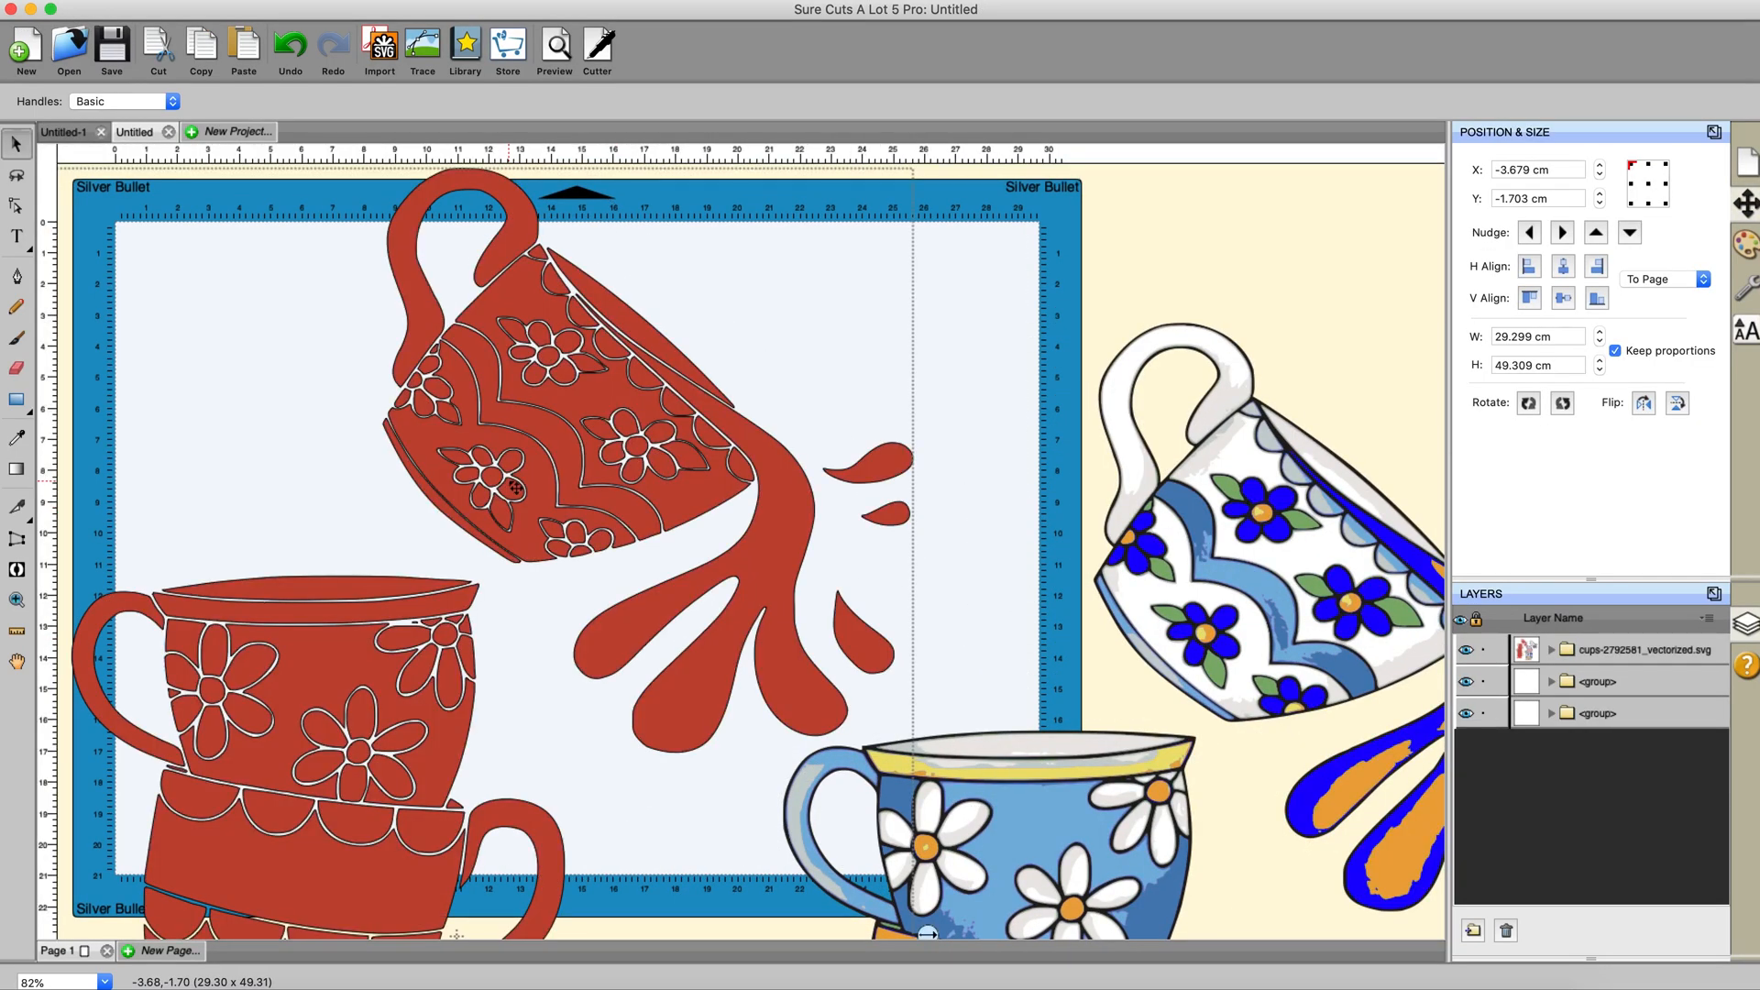
pyautogui.click(994, 300)
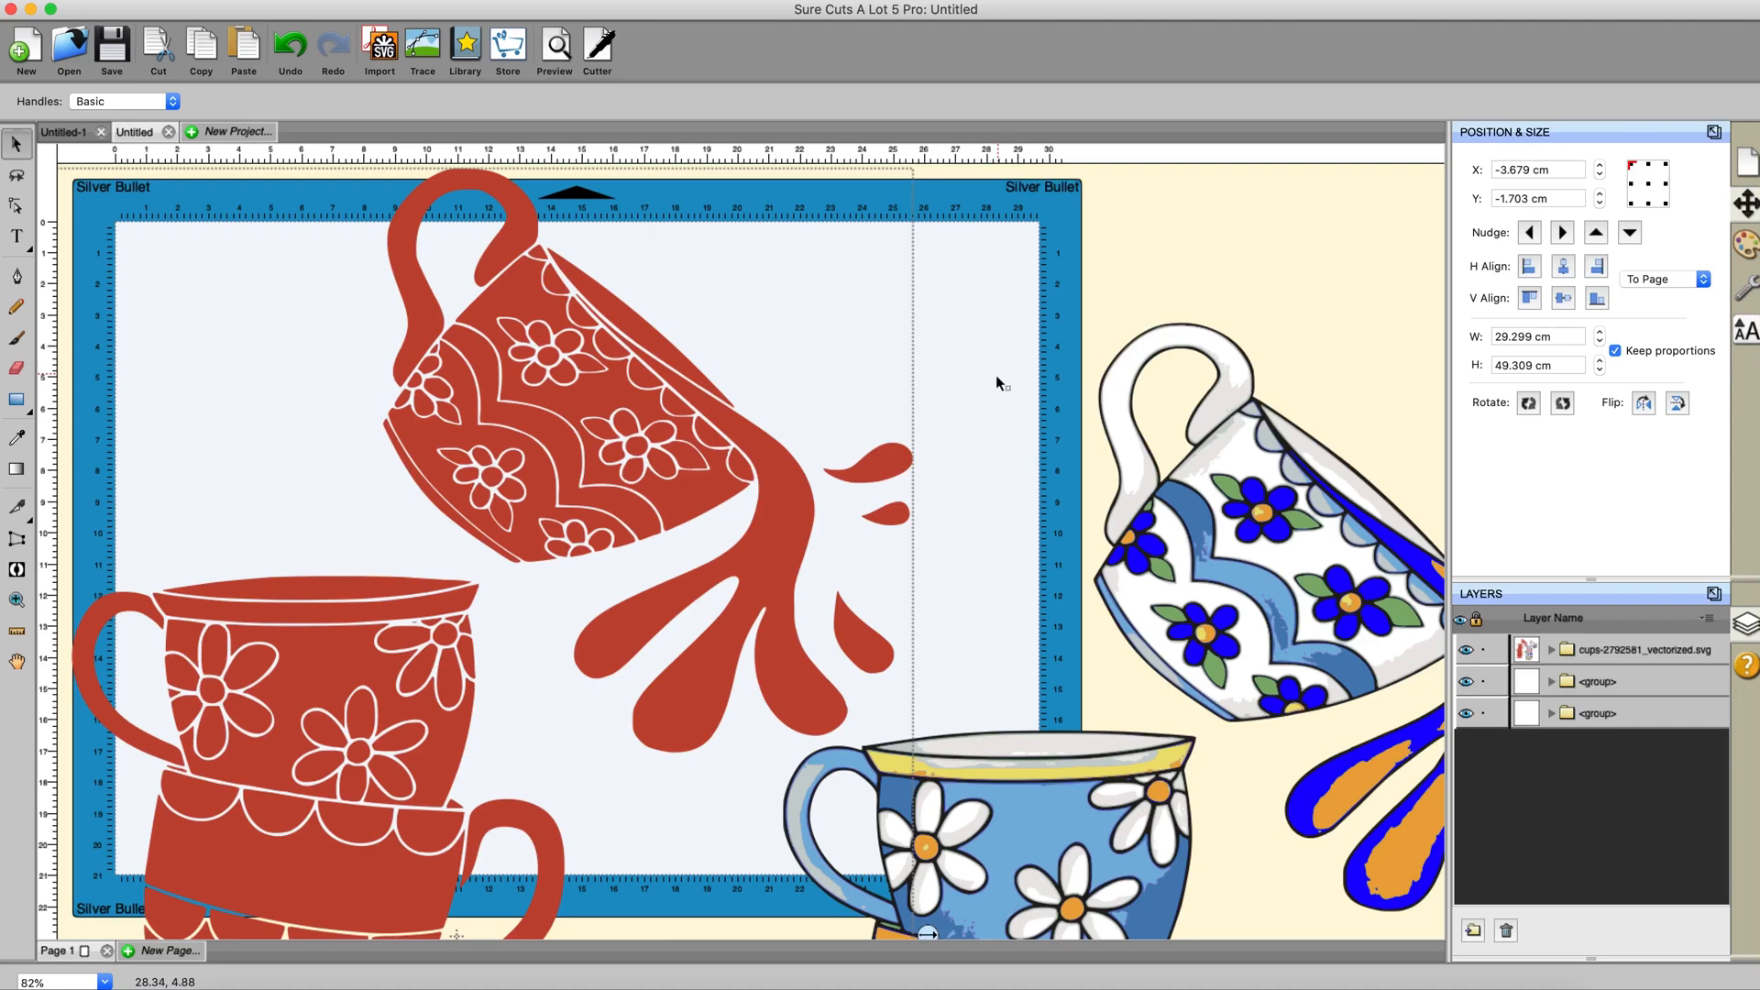
pyautogui.click(602, 491)
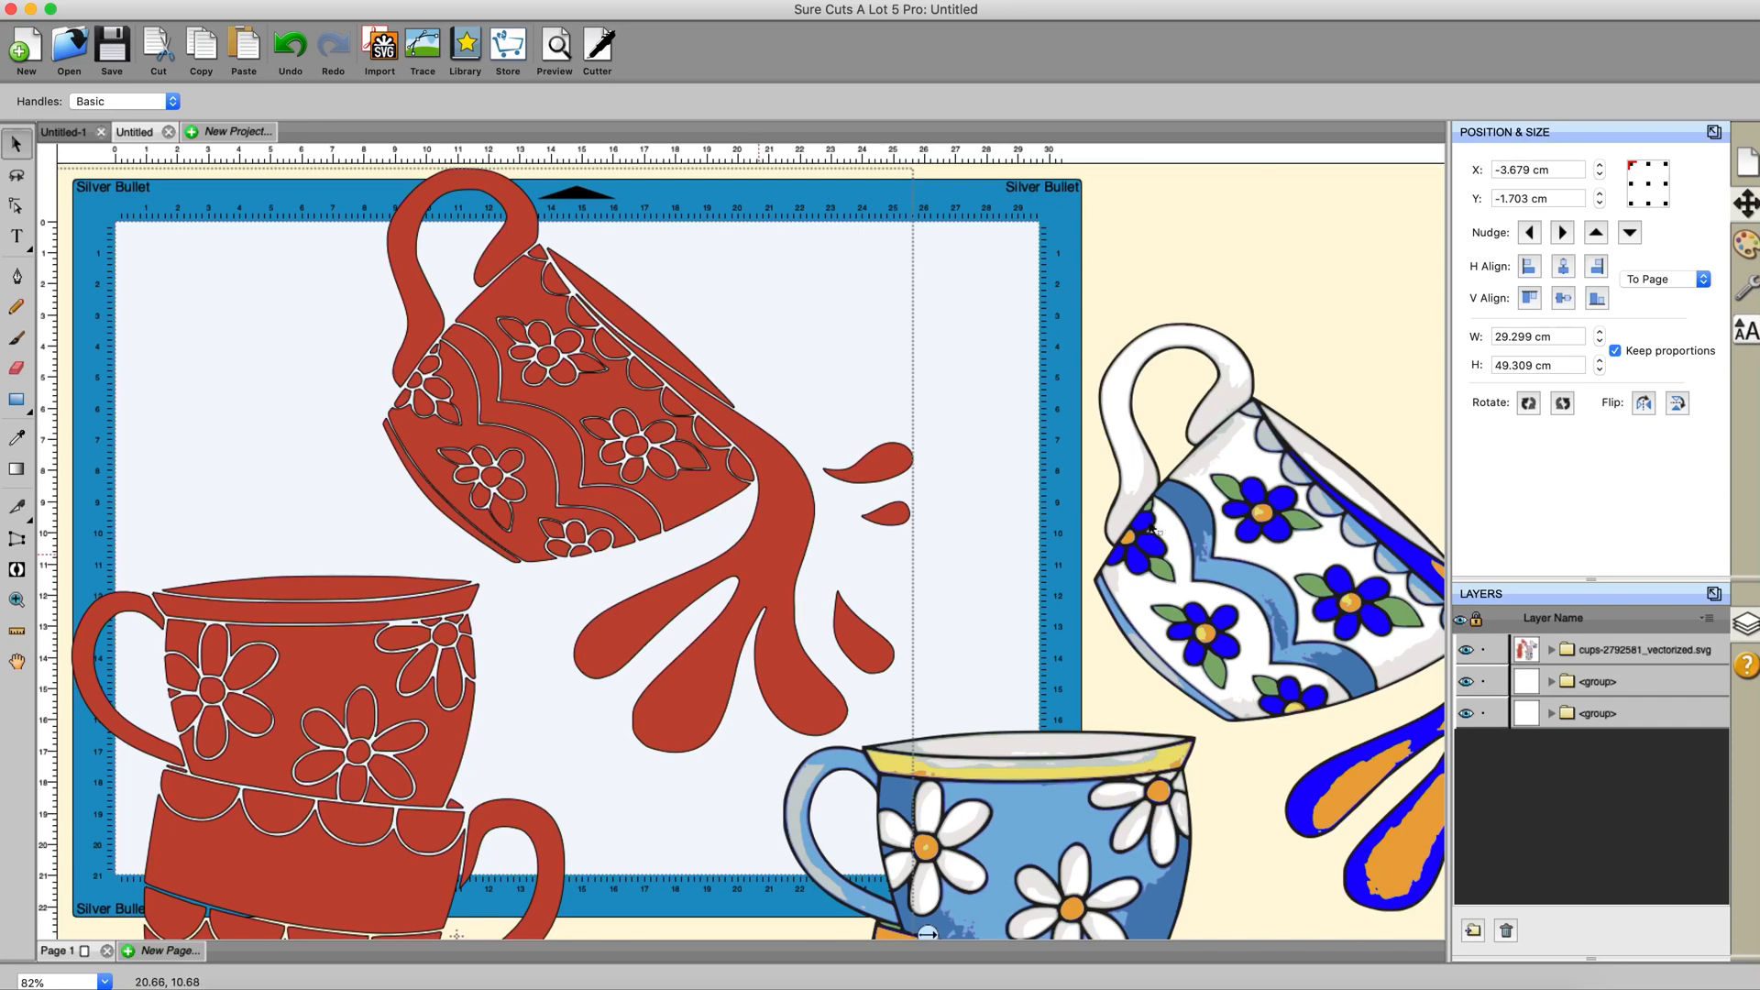
pyautogui.click(886, 471)
pyautogui.moveTo(1276, 522); pyautogui.dragTo(886, 470)
pyautogui.moveTo(1184, 490); pyautogui.dragTo(957, 370)
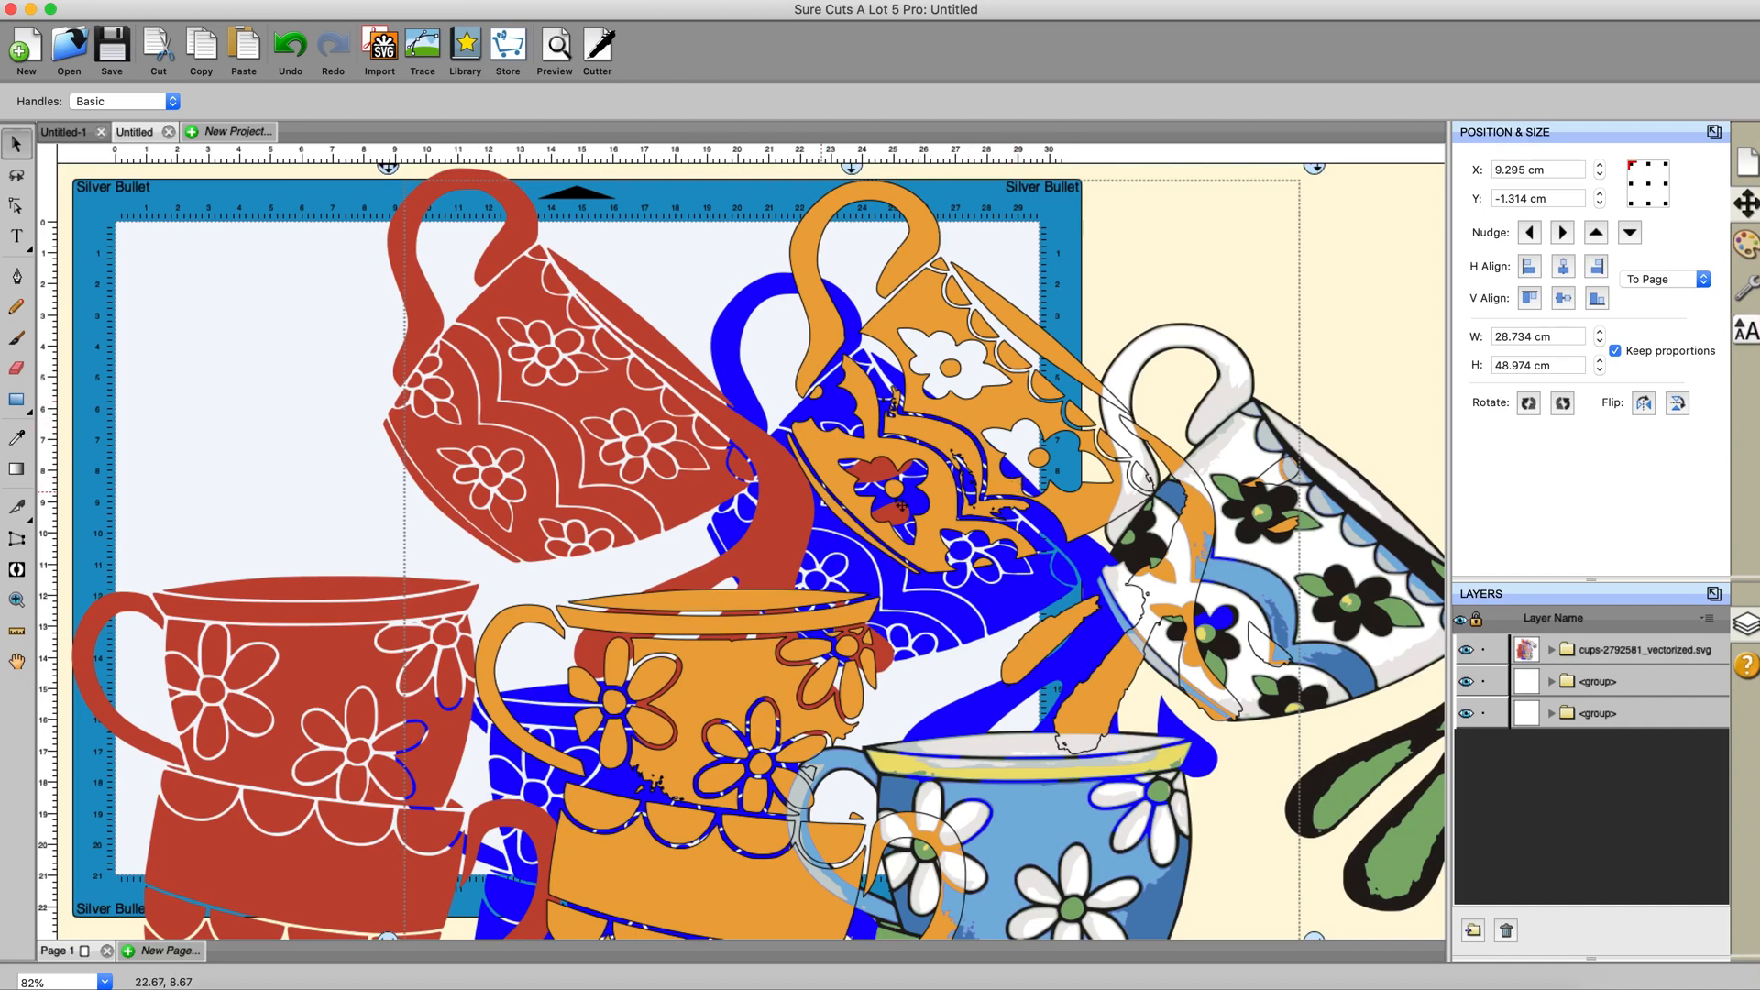
# Delete the orange cups layer and all the remaining artwork in the Untitled project.
pyautogui.click(992, 428)
pyautogui.click(569, 415)
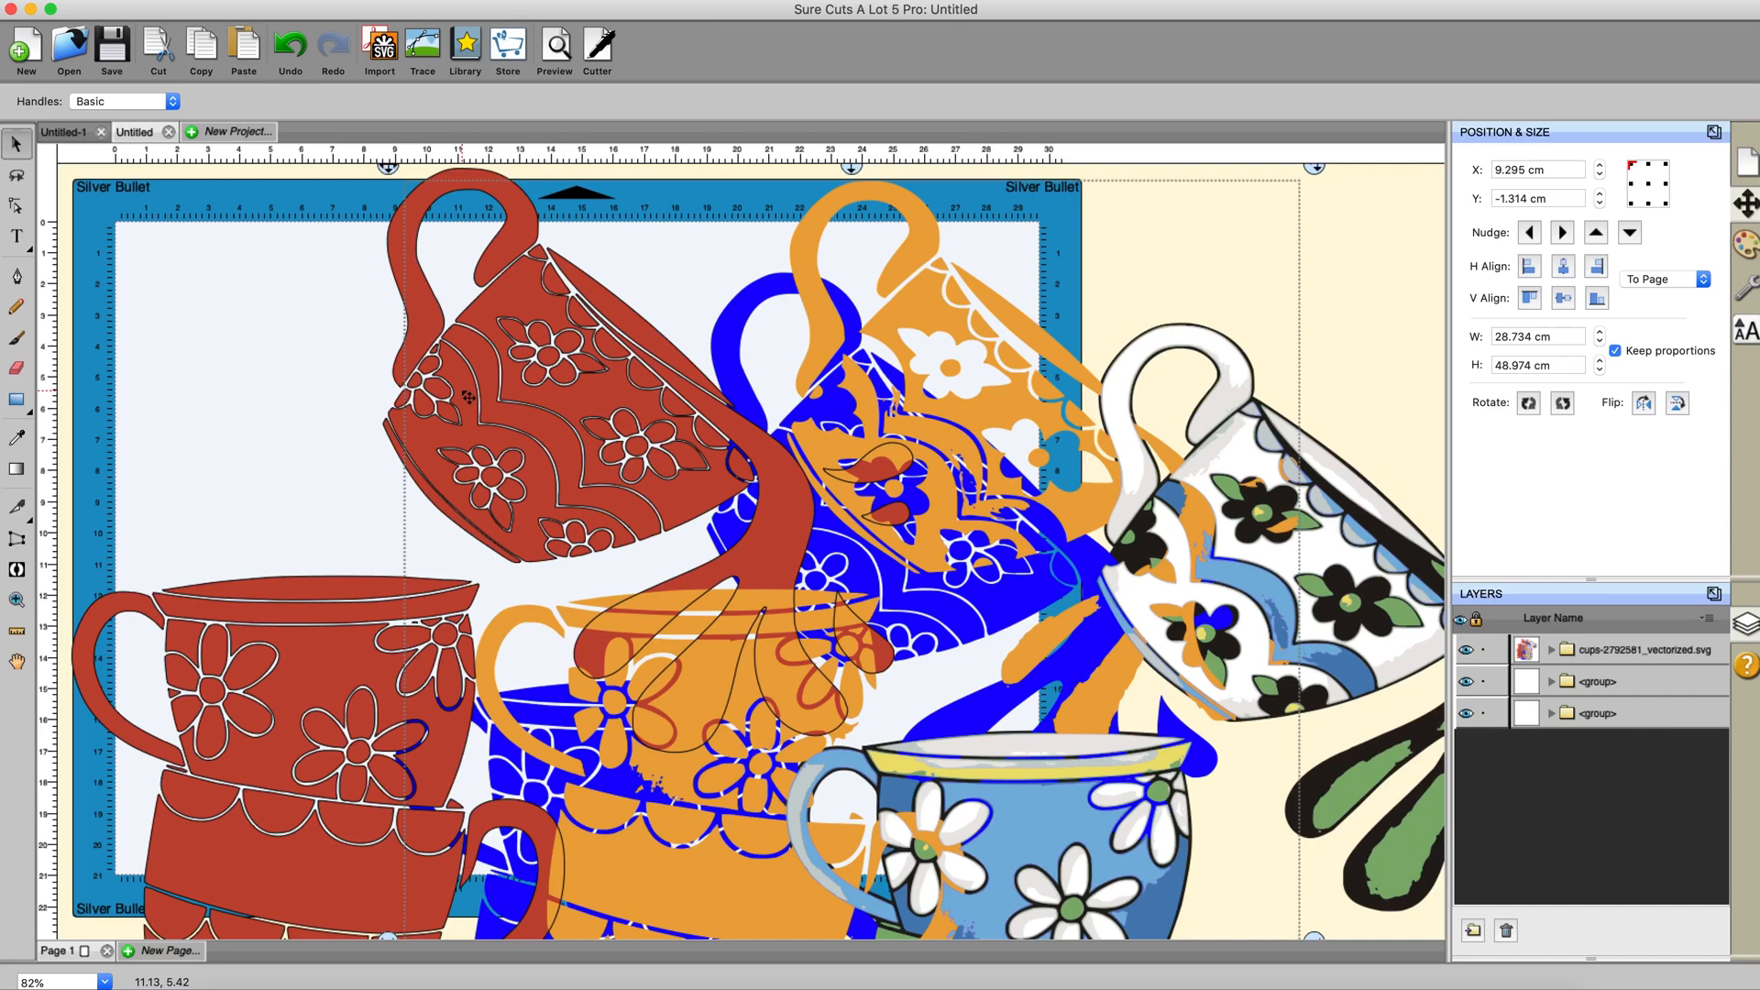
pyautogui.press('Delete')
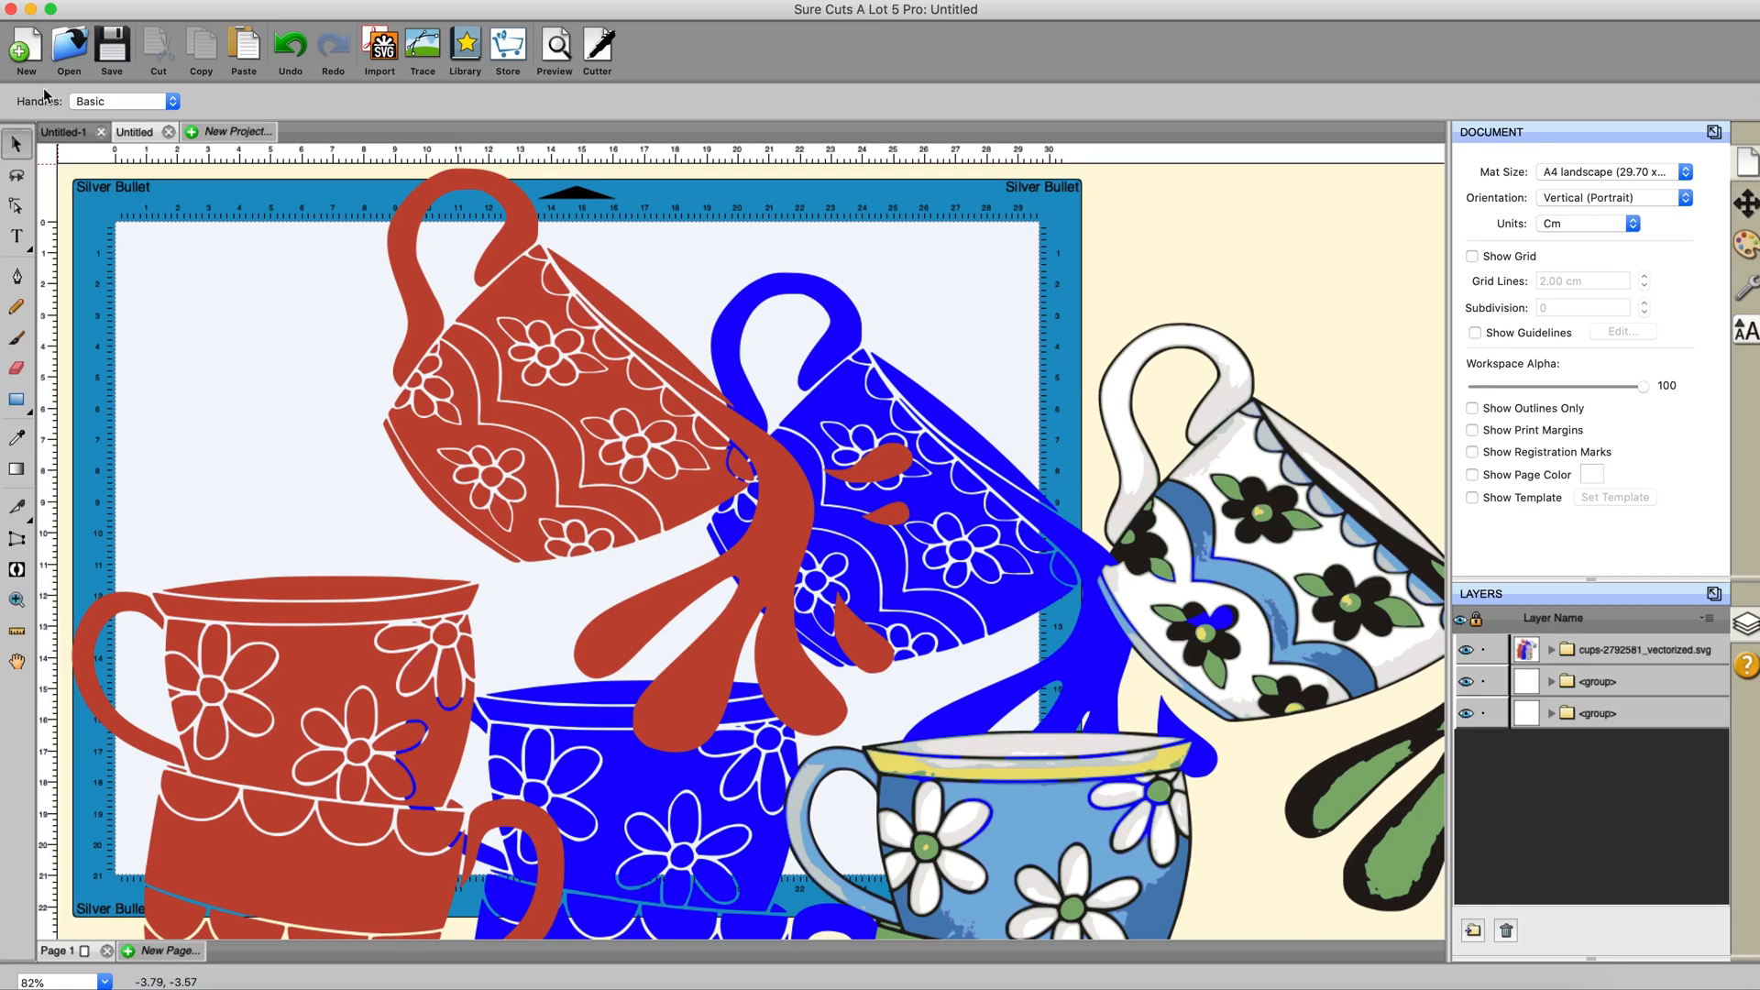
pyautogui.click(568, 290)
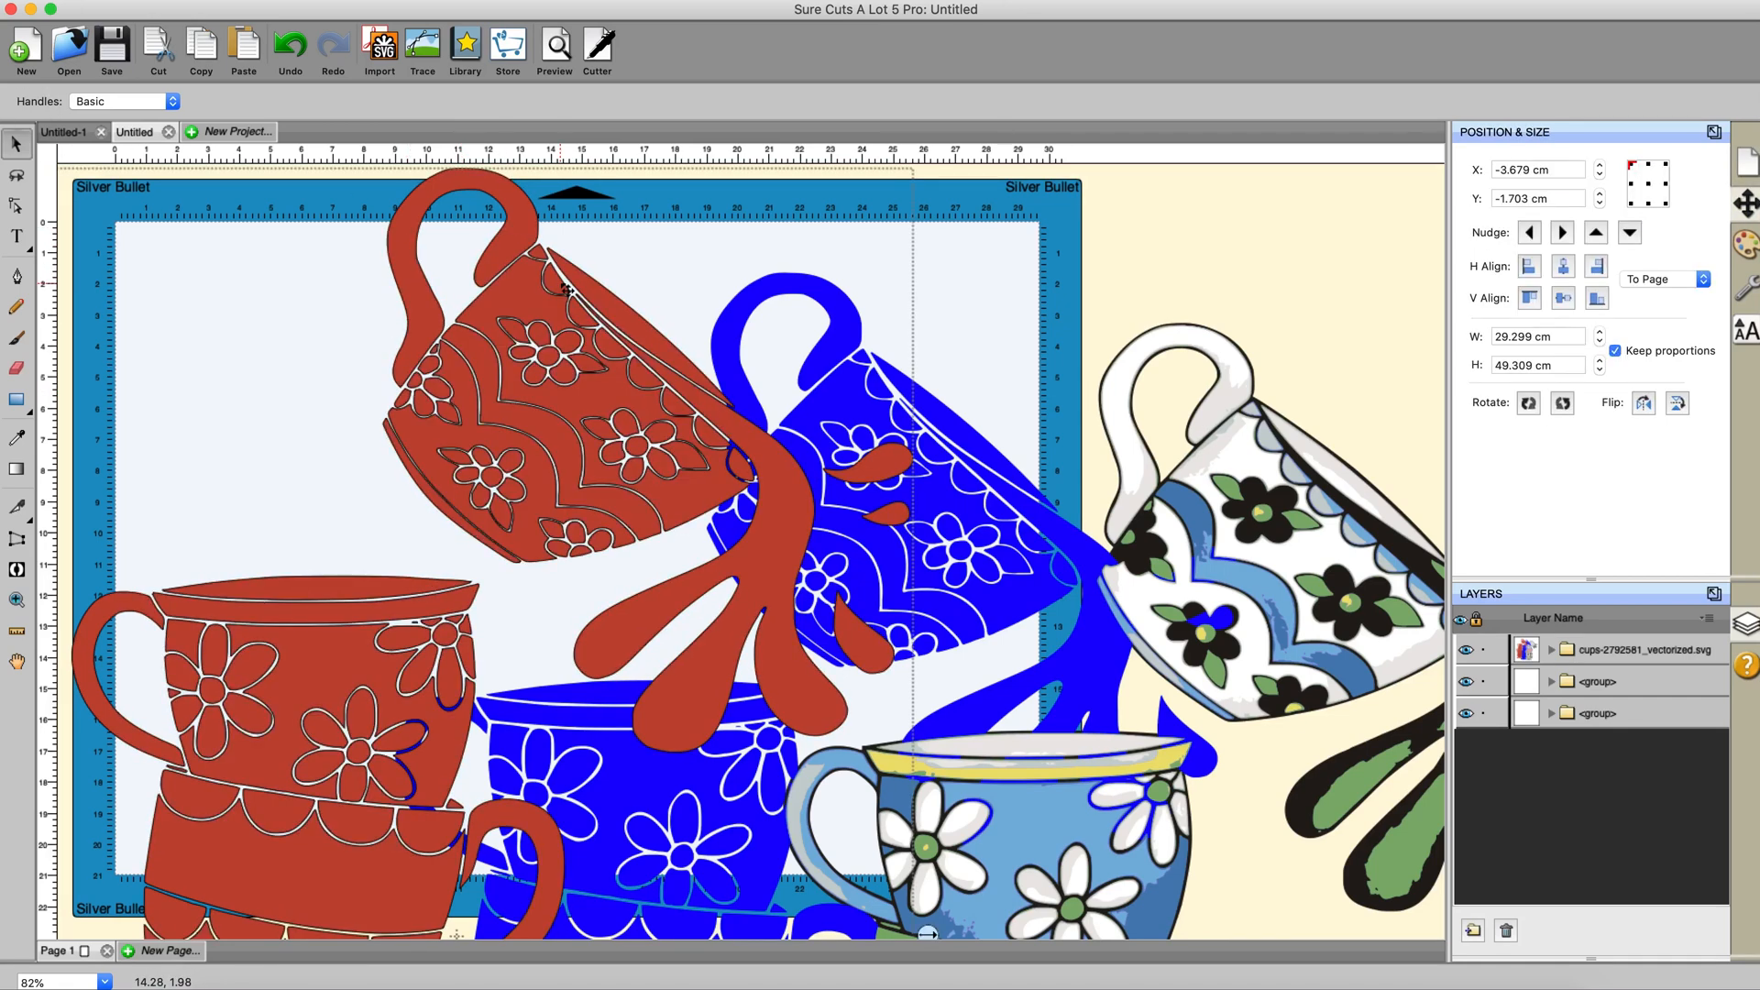
pyautogui.click(268, 9)
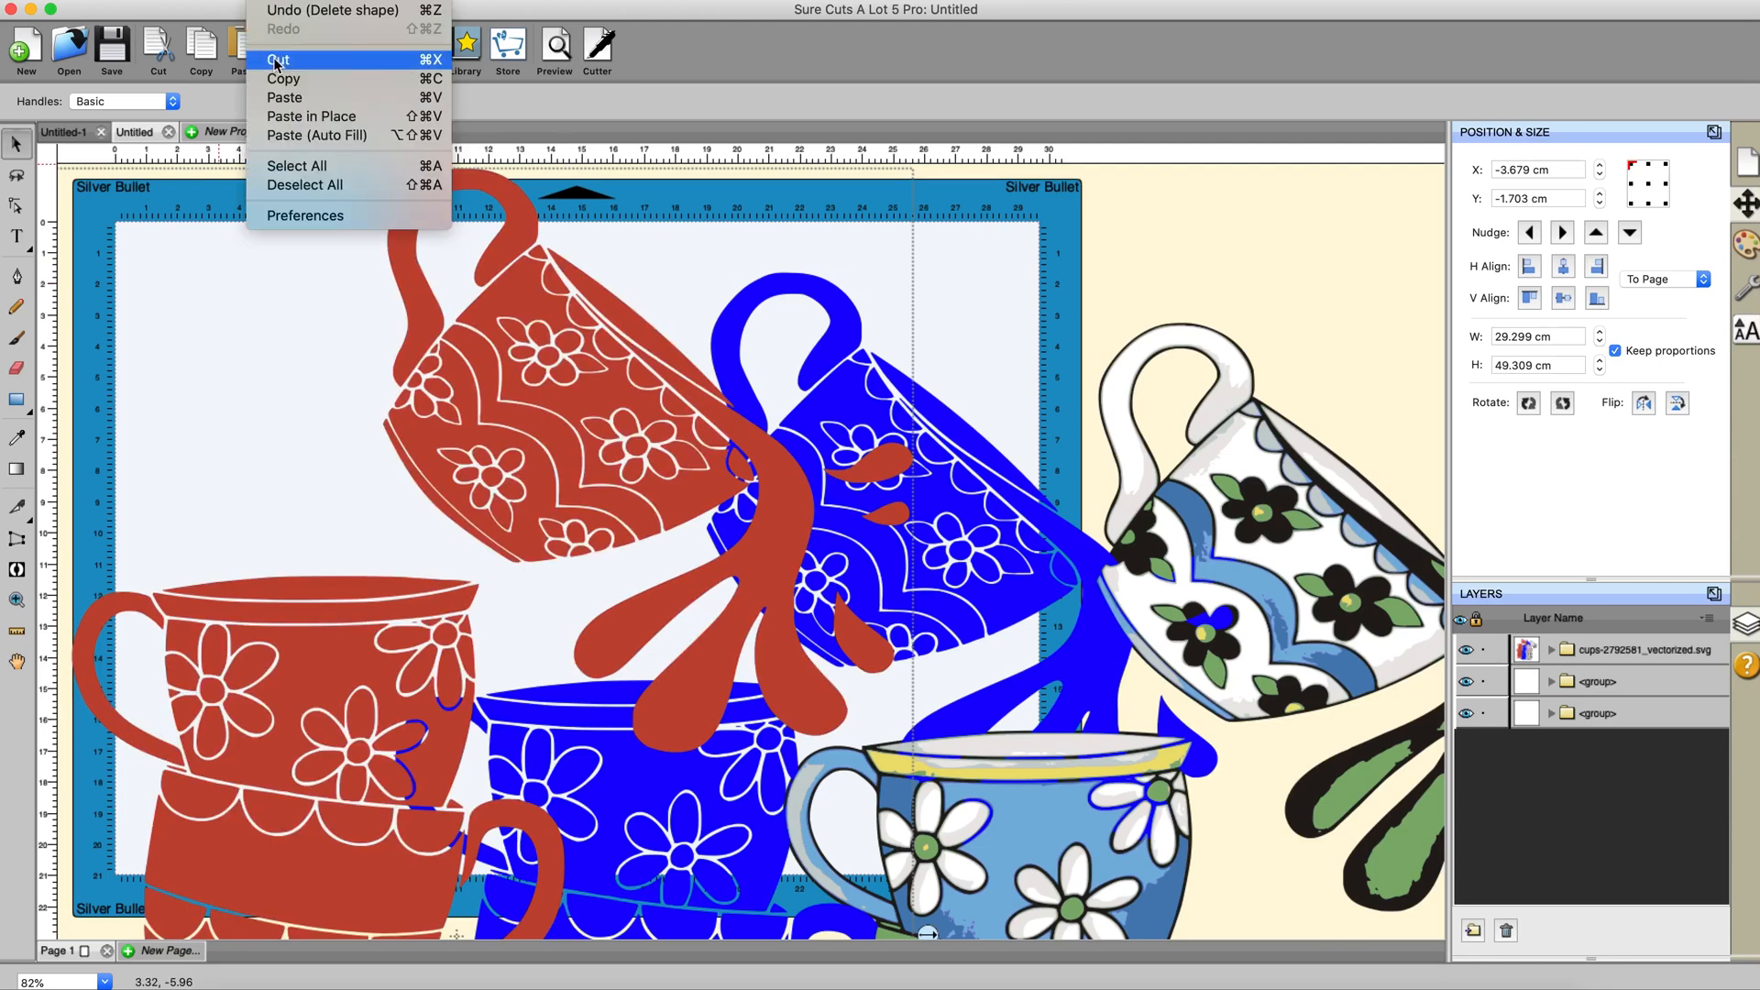
pyautogui.click(280, 166)
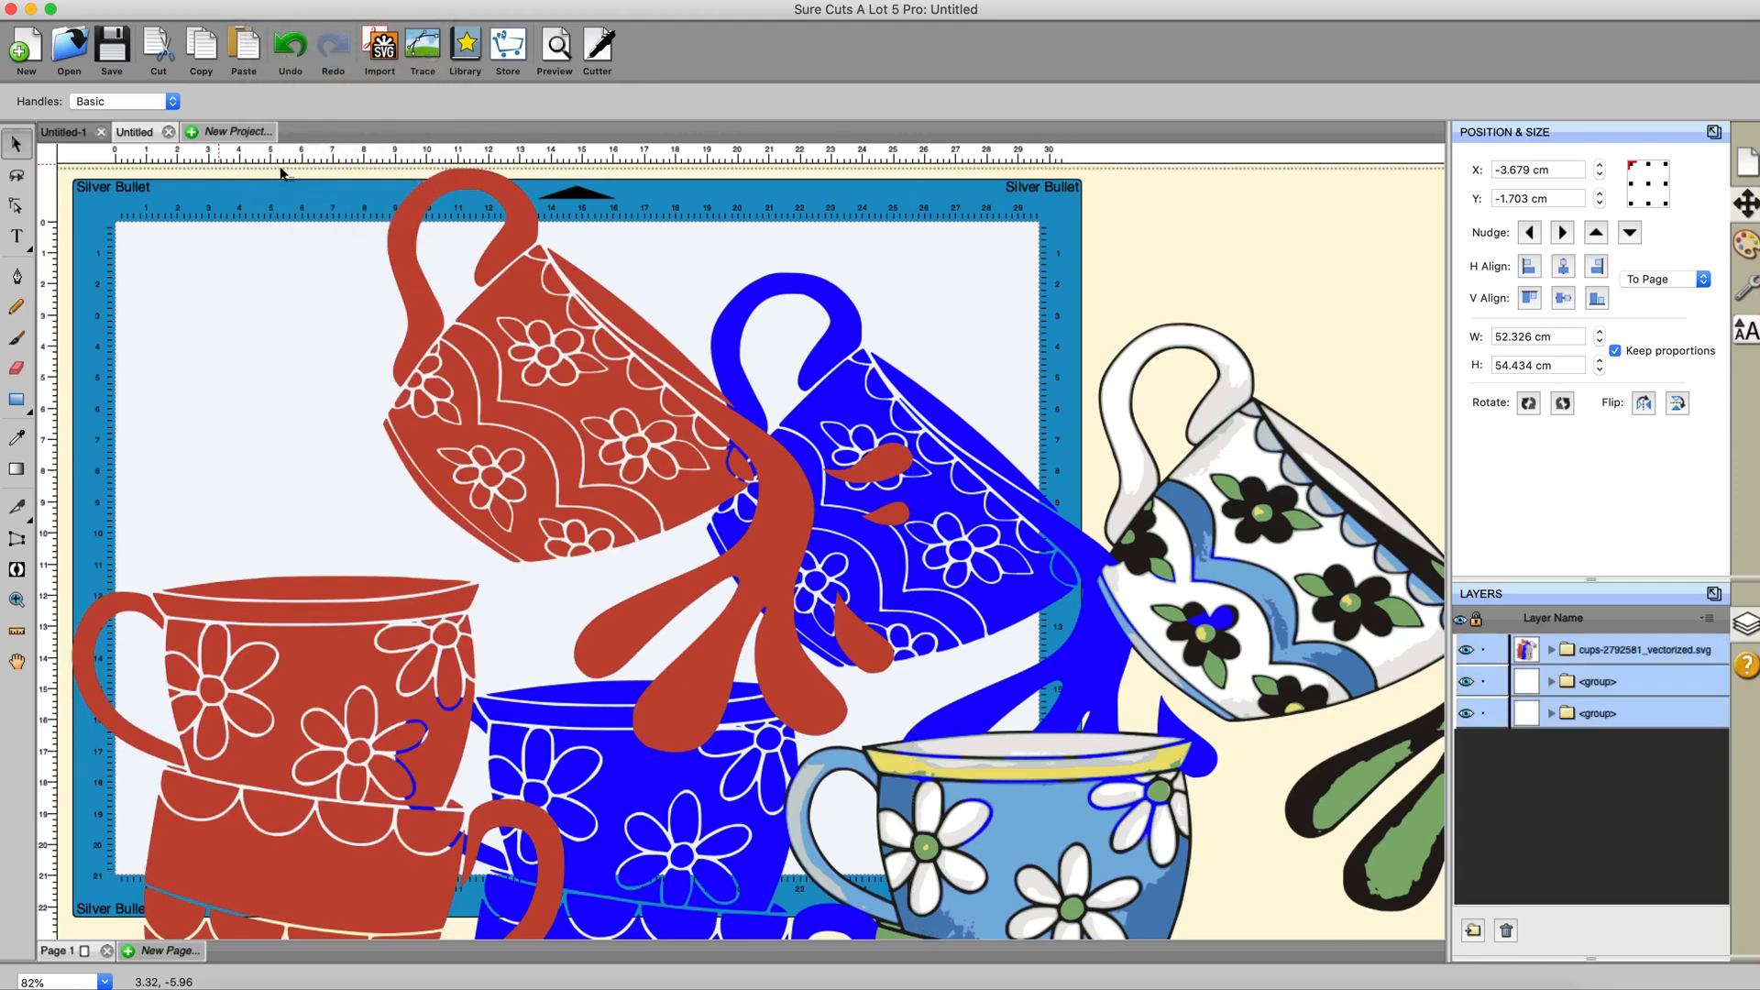
pyautogui.press('Delete')
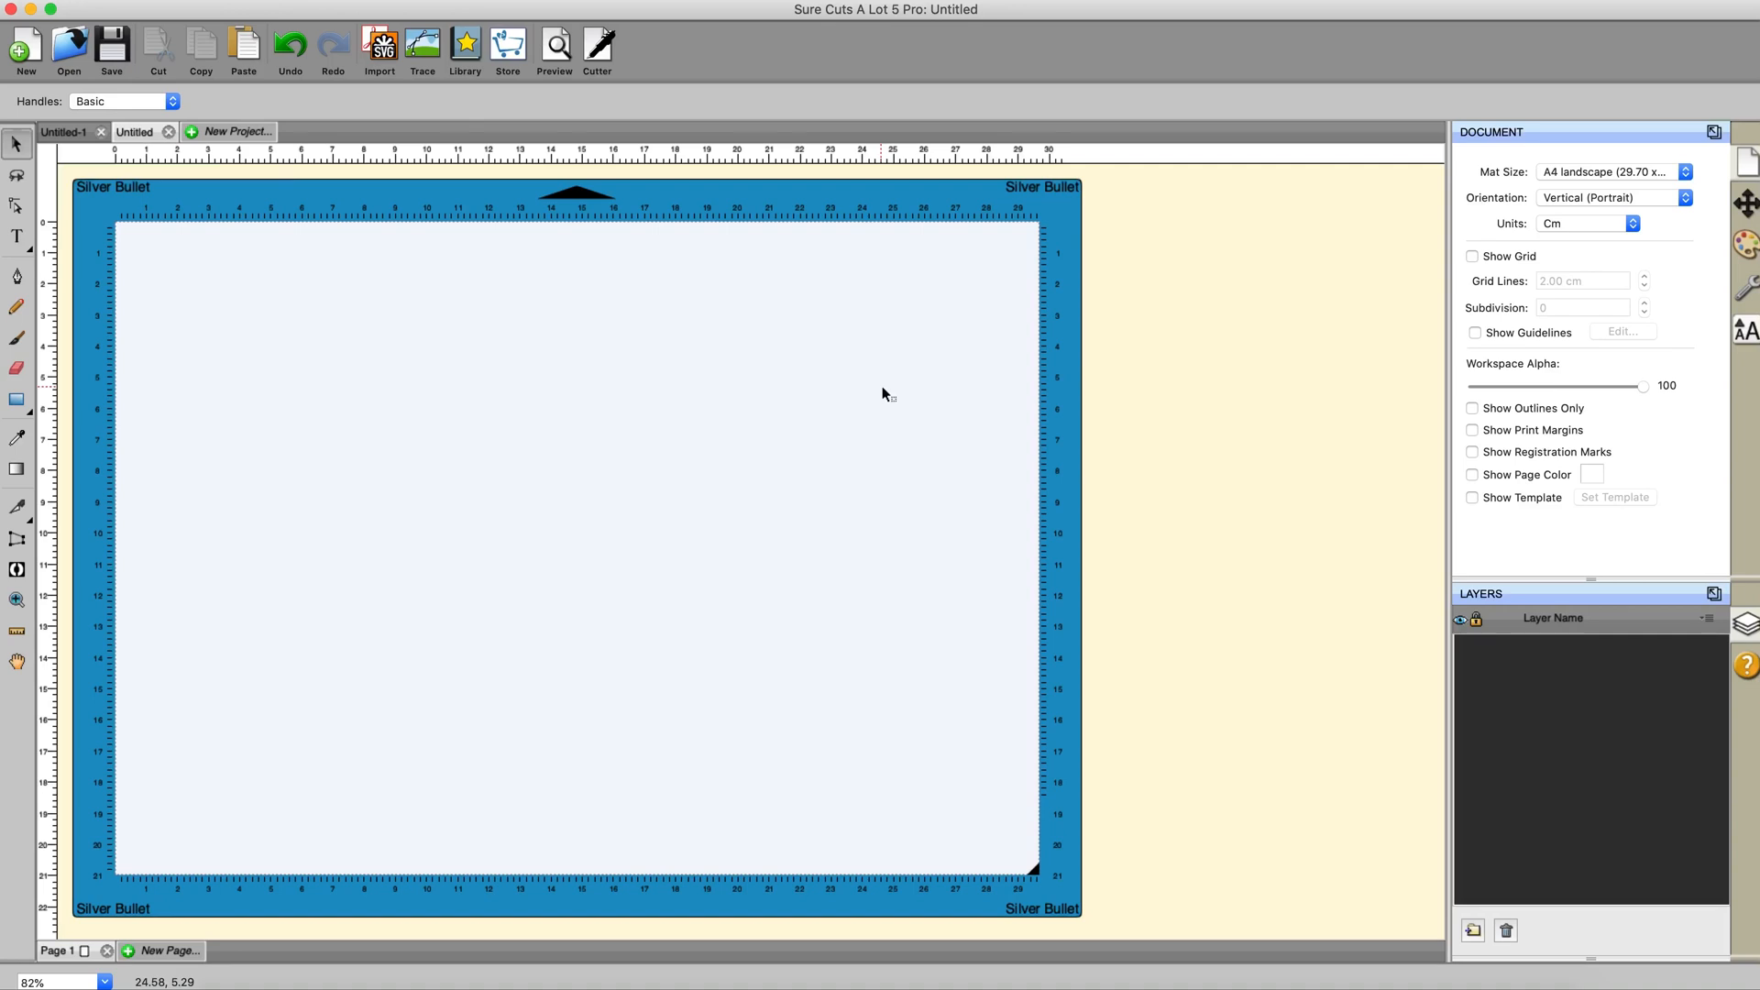